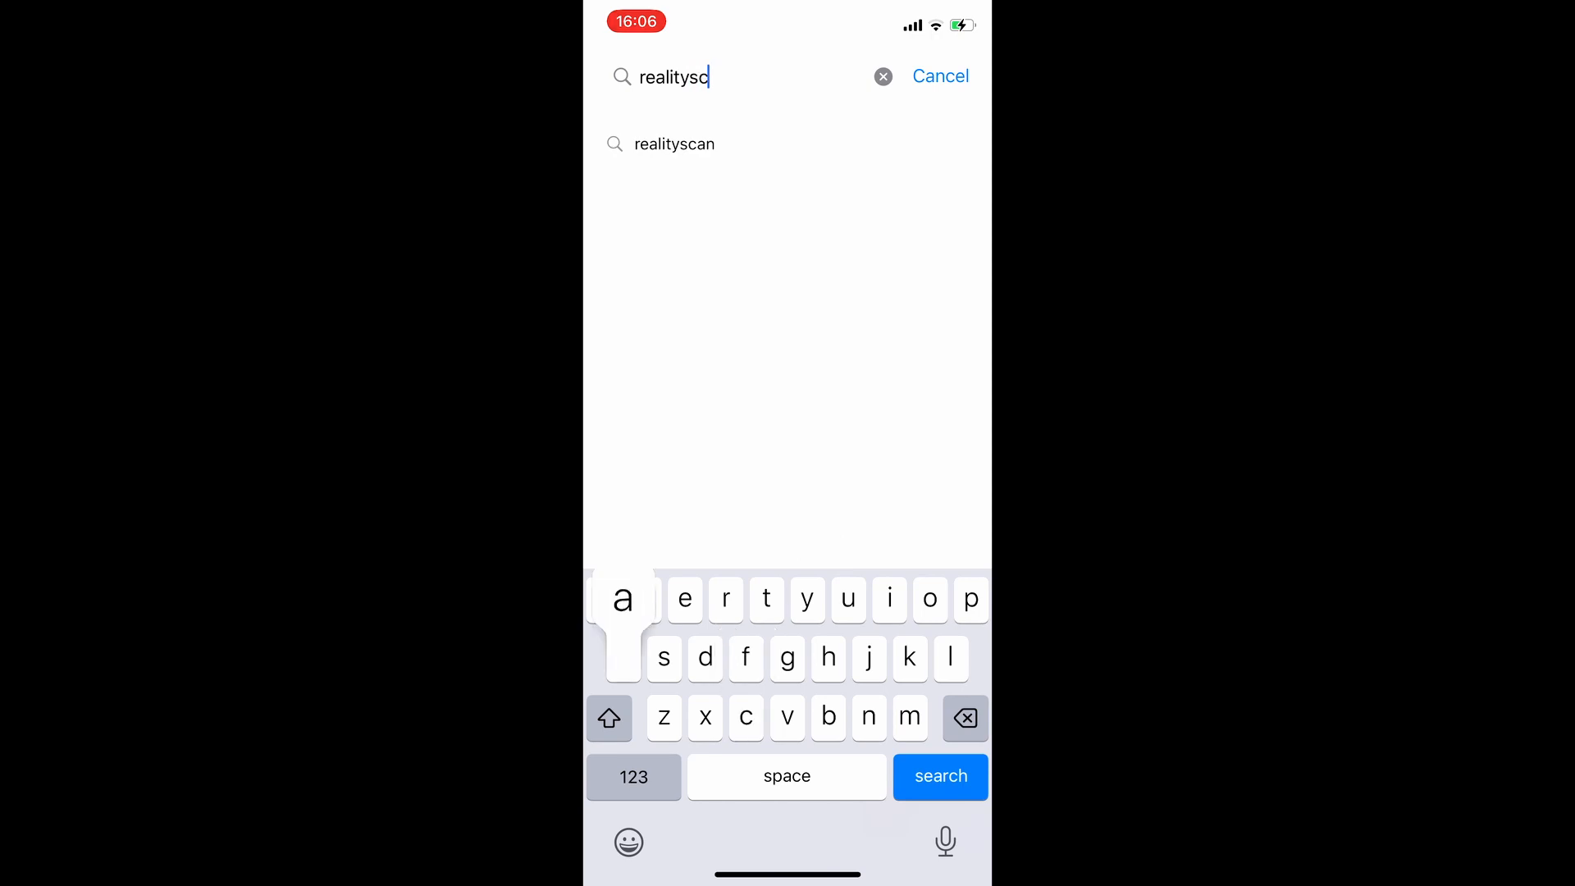
Find RealityScan in the App Store by searching for "realityscan" and launch the app.
key(Return)
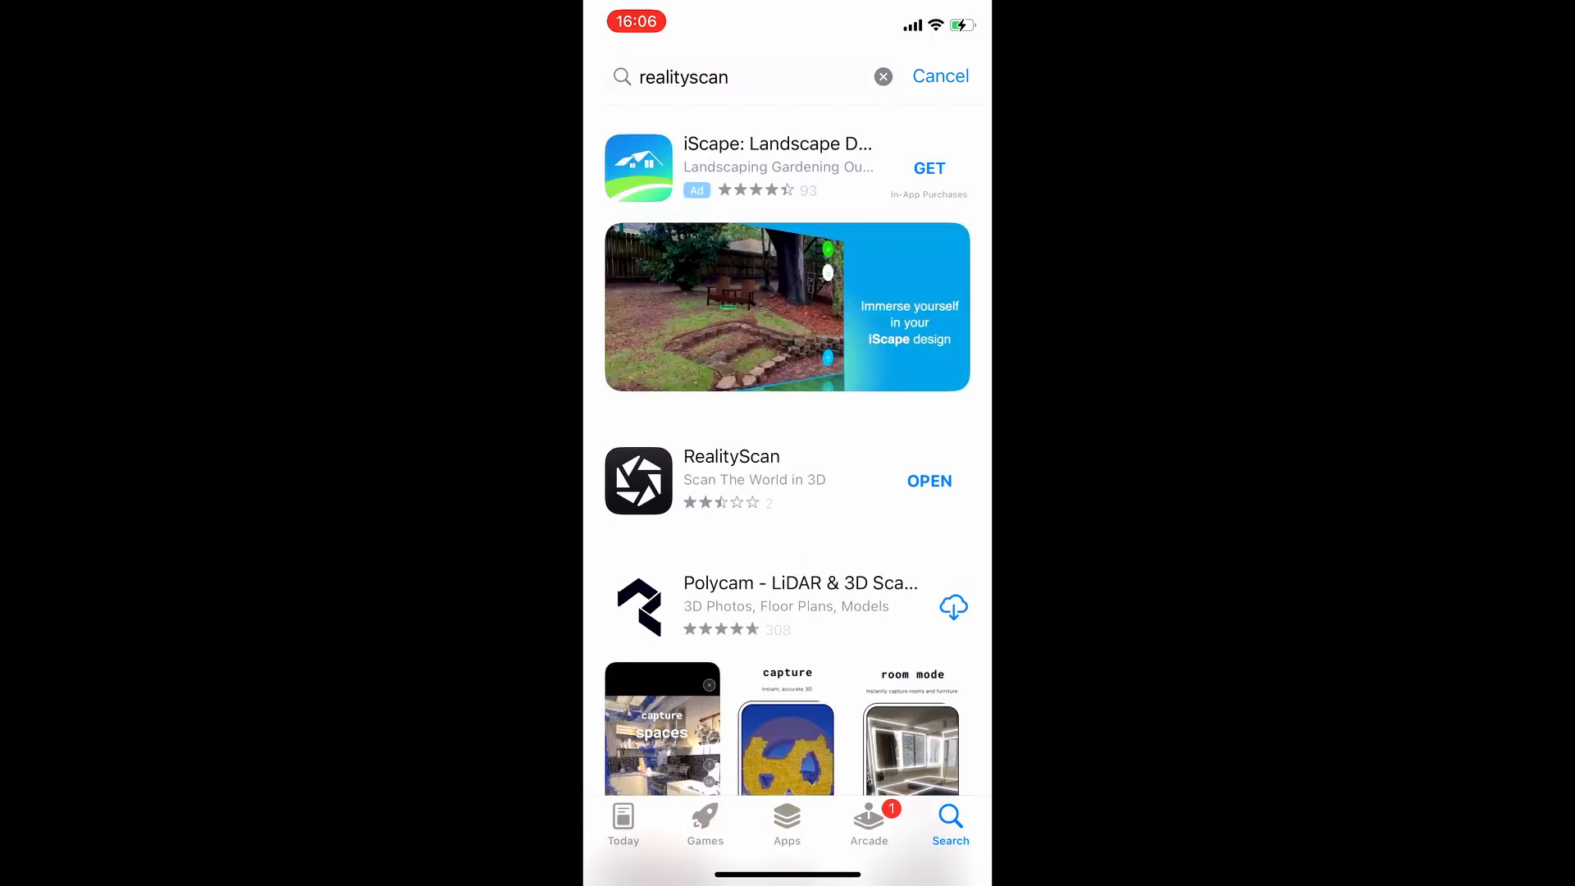
click(731, 480)
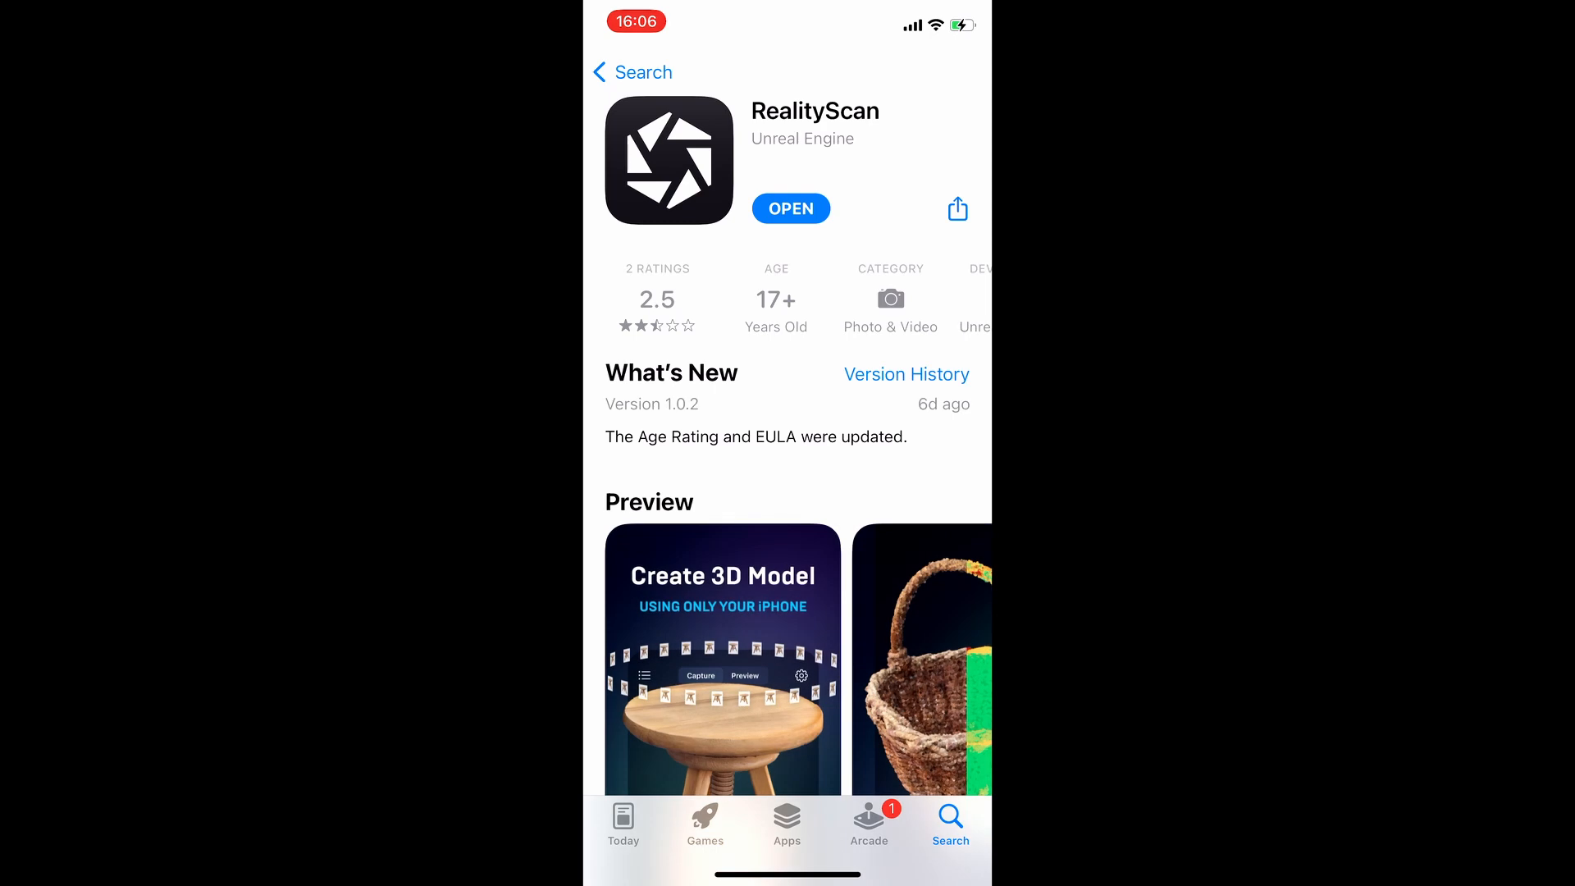
click(790, 208)
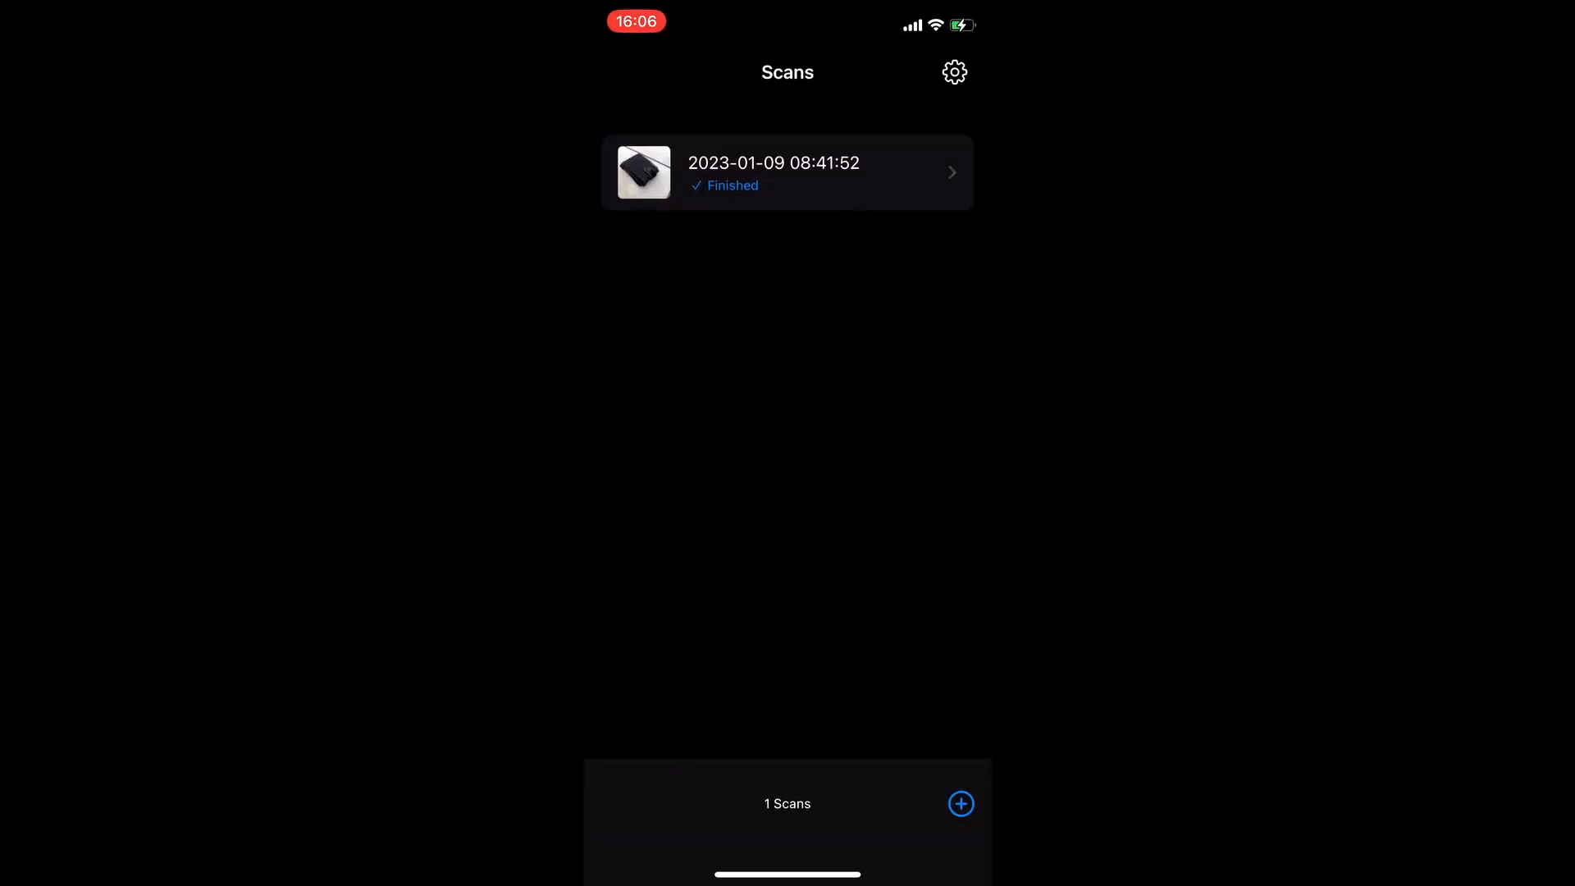
click(787, 173)
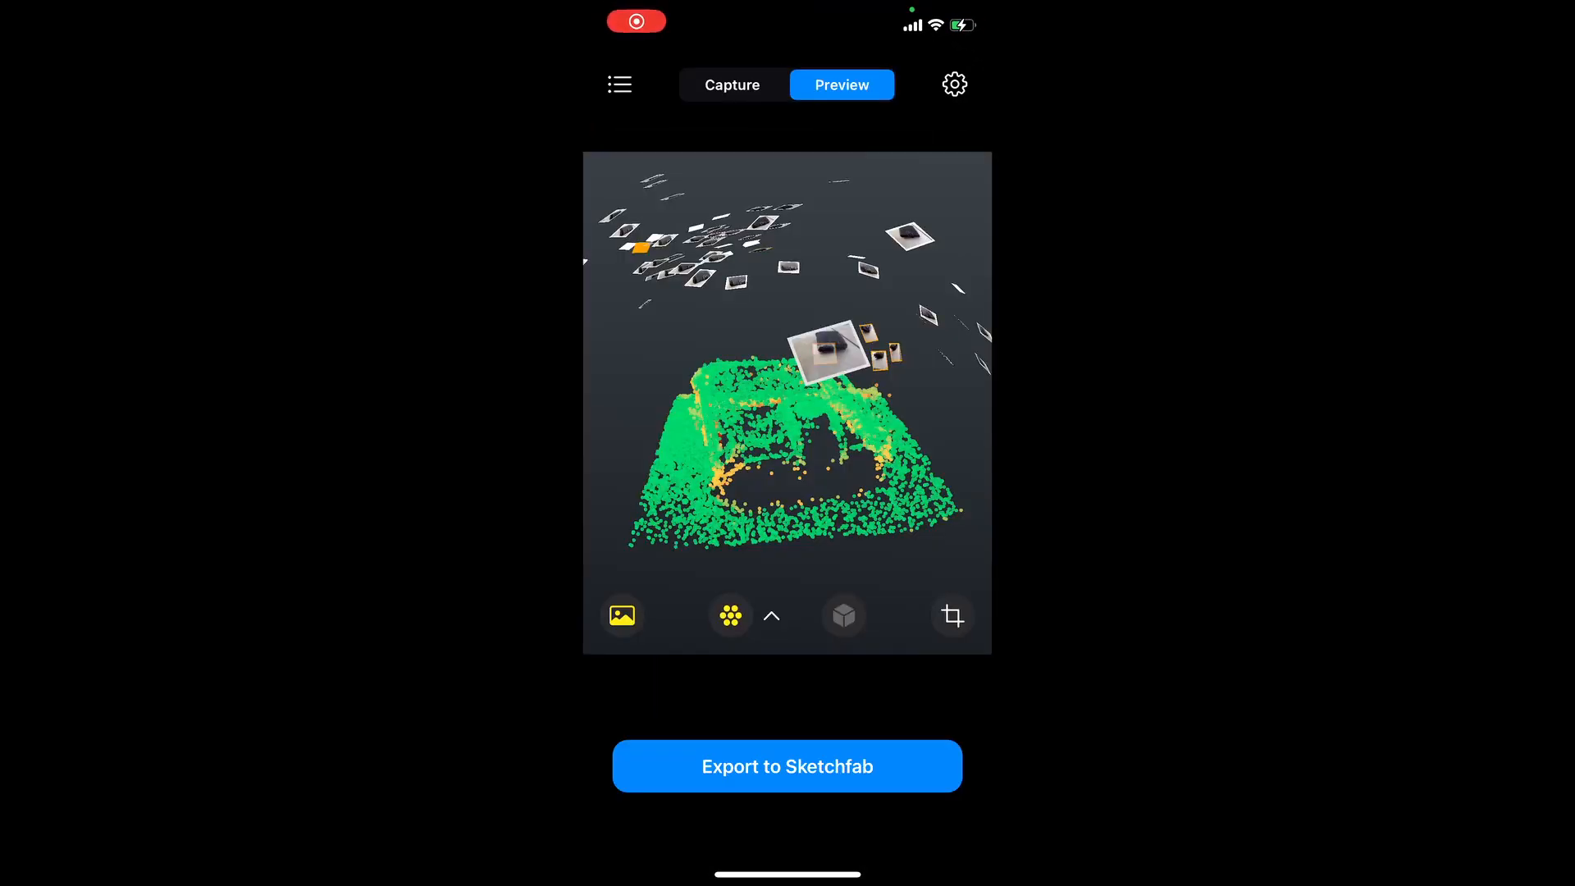
drag(738, 410, 902, 500)
drag(738, 459, 910, 340)
drag(722, 393, 915, 459)
drag(730, 459, 911, 353)
drag(721, 393, 894, 492)
drag(738, 410, 869, 411)
Show the wallet scan's preview as a textured mesh with the point cloud turned off.
click(884, 616)
click(893, 563)
drag(722, 426, 873, 430)
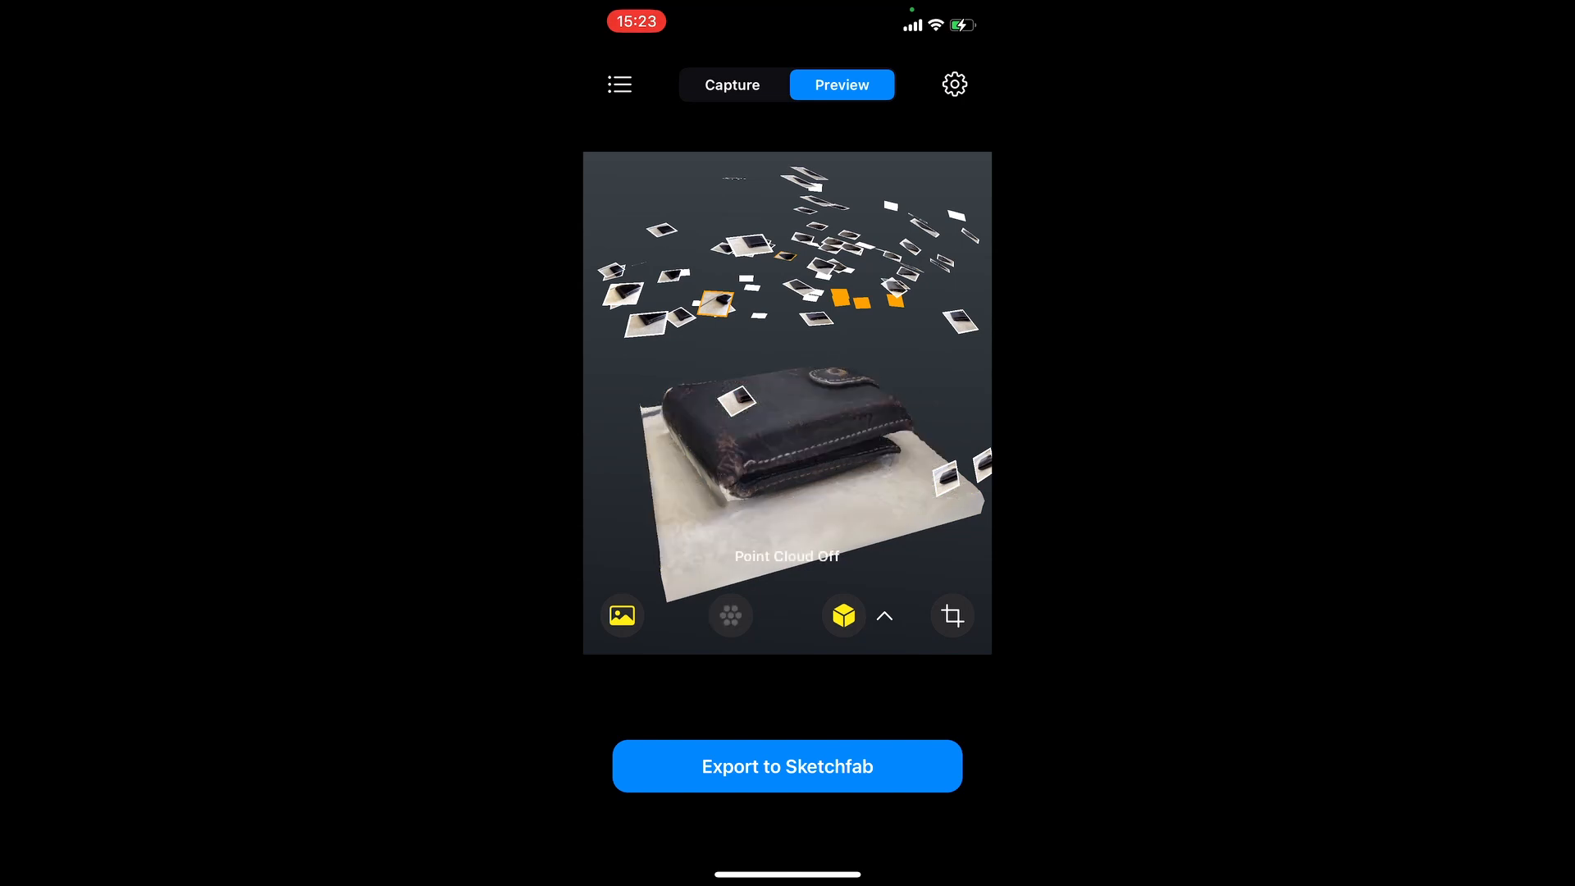
Hide the captured photos in the preview and inspect the textured wallet mesh up close from several sides.
click(622, 616)
drag(861, 386, 762, 394)
scroll(787, 434, up, 6)
drag(861, 459, 763, 427)
scroll(788, 434, down, 5)
drag(869, 410, 739, 476)
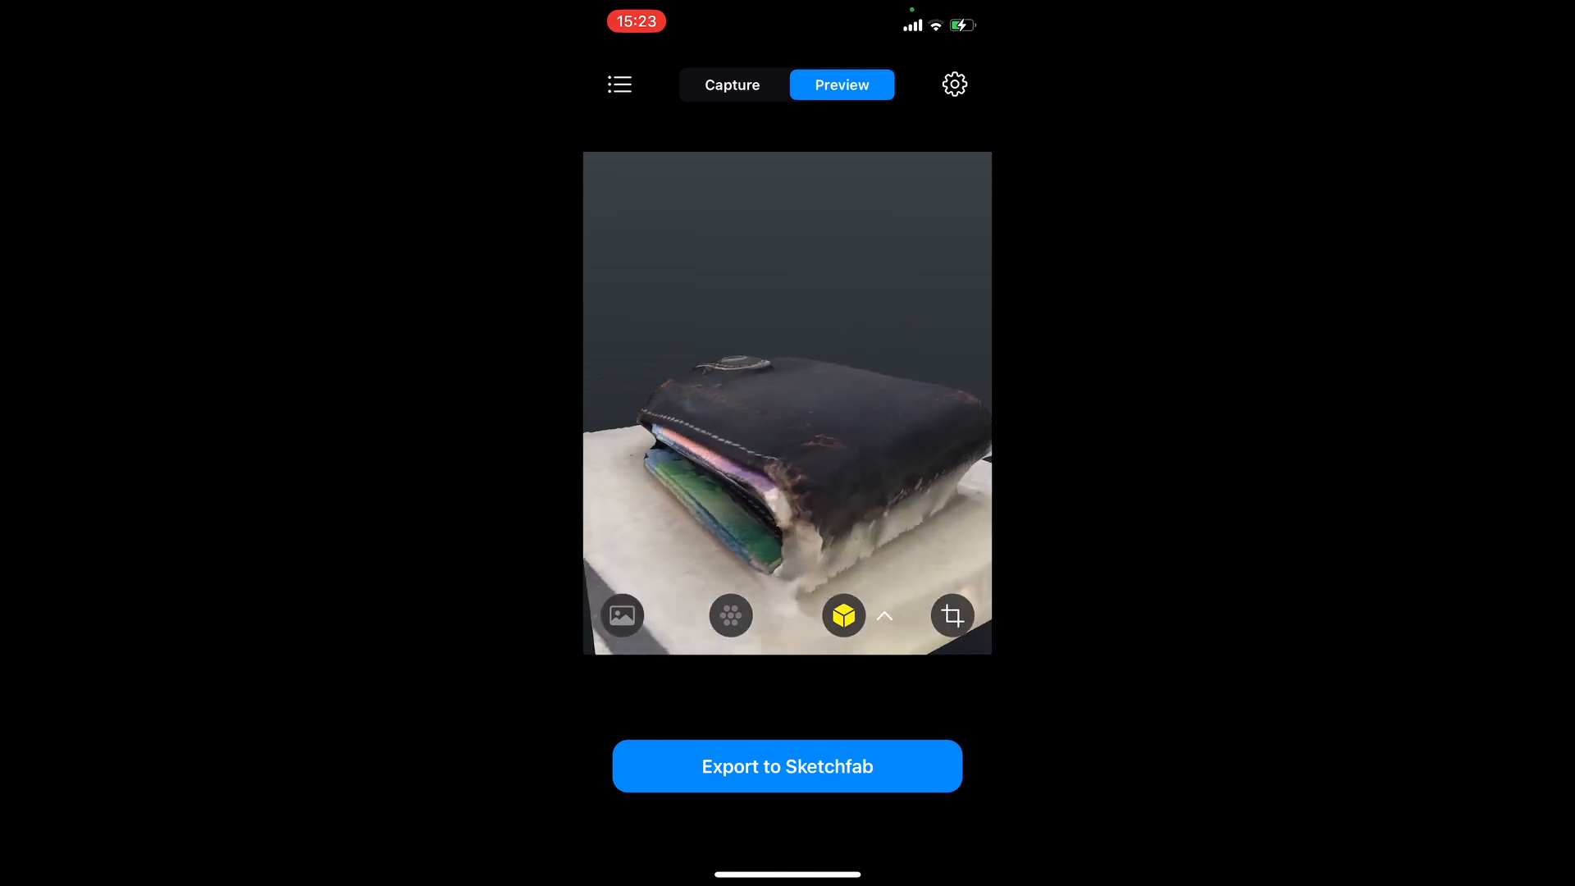
drag(918, 451, 611, 484)
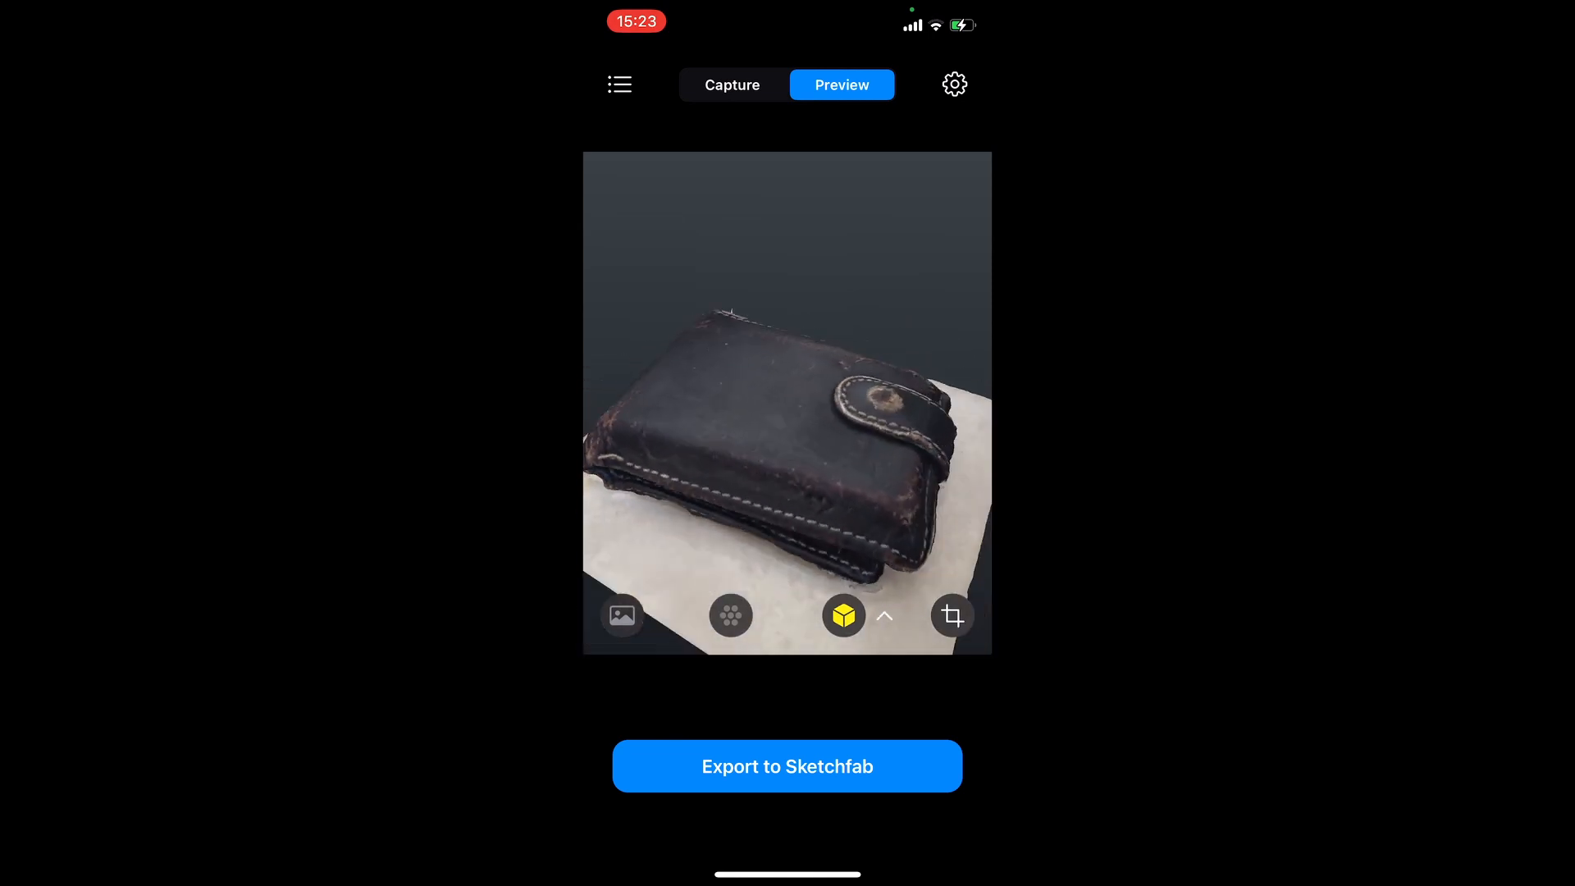
drag(804, 492, 840, 389)
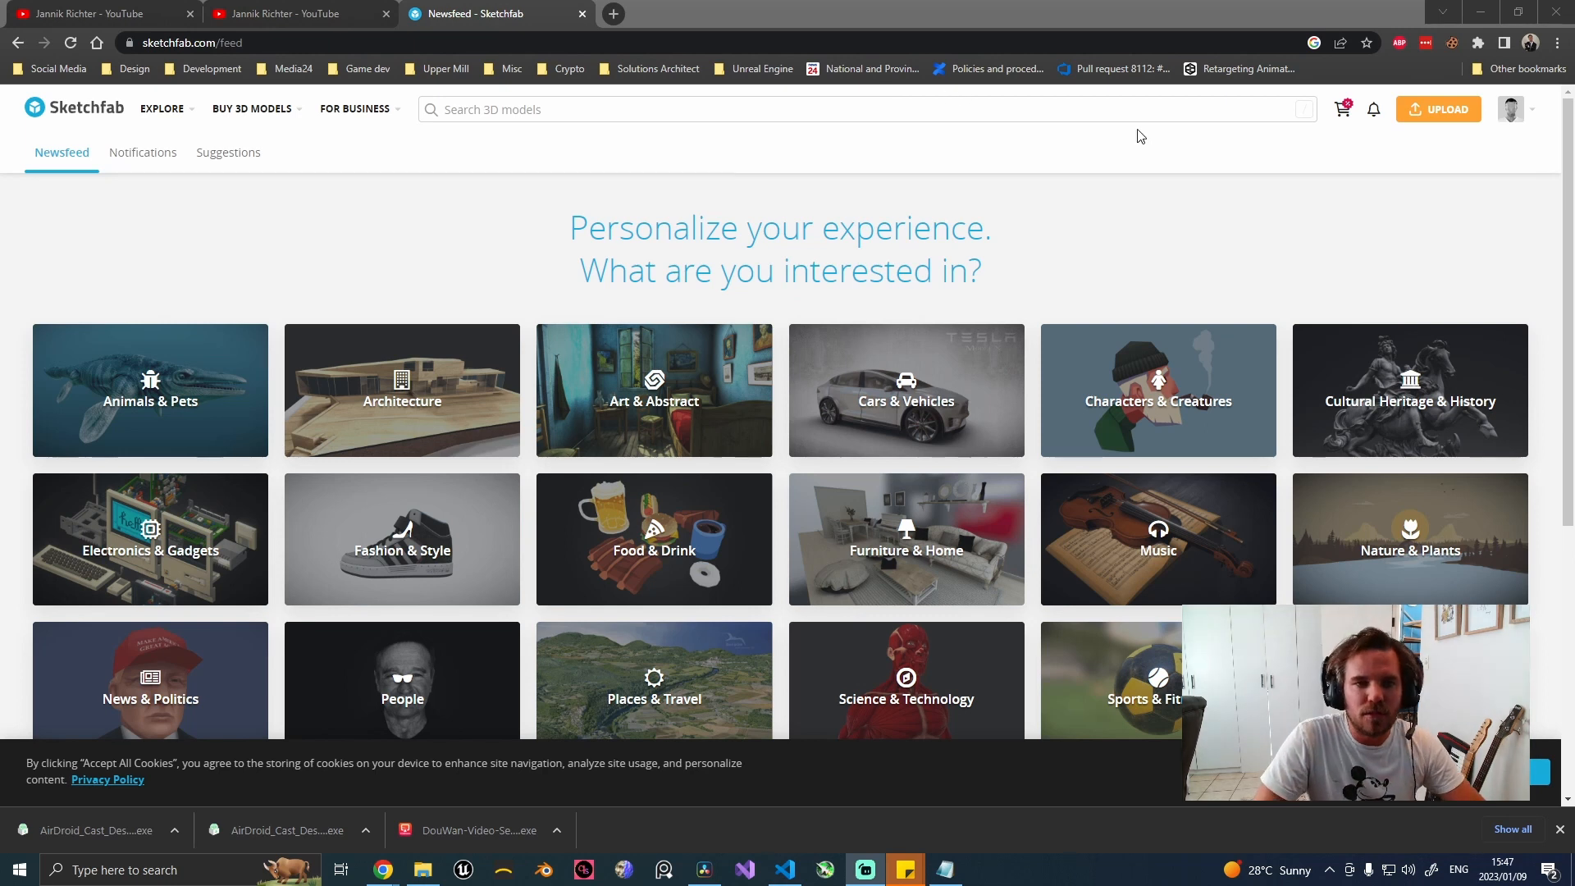
Go to the Sketchfab account's models and show its list of uploads.
mouse_move(1530, 115)
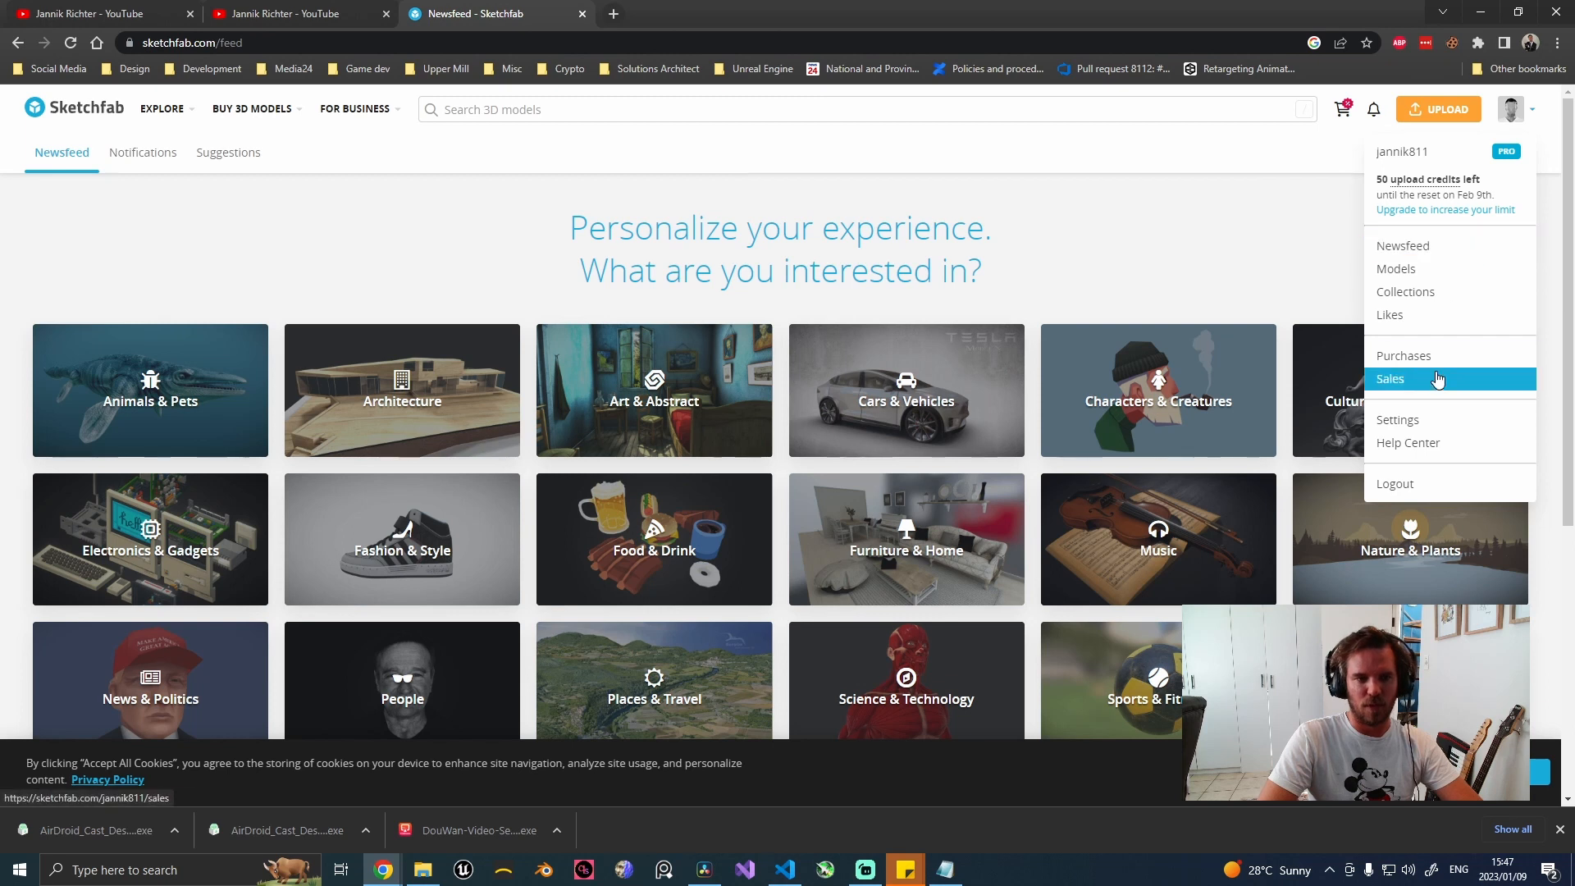
click(1430, 281)
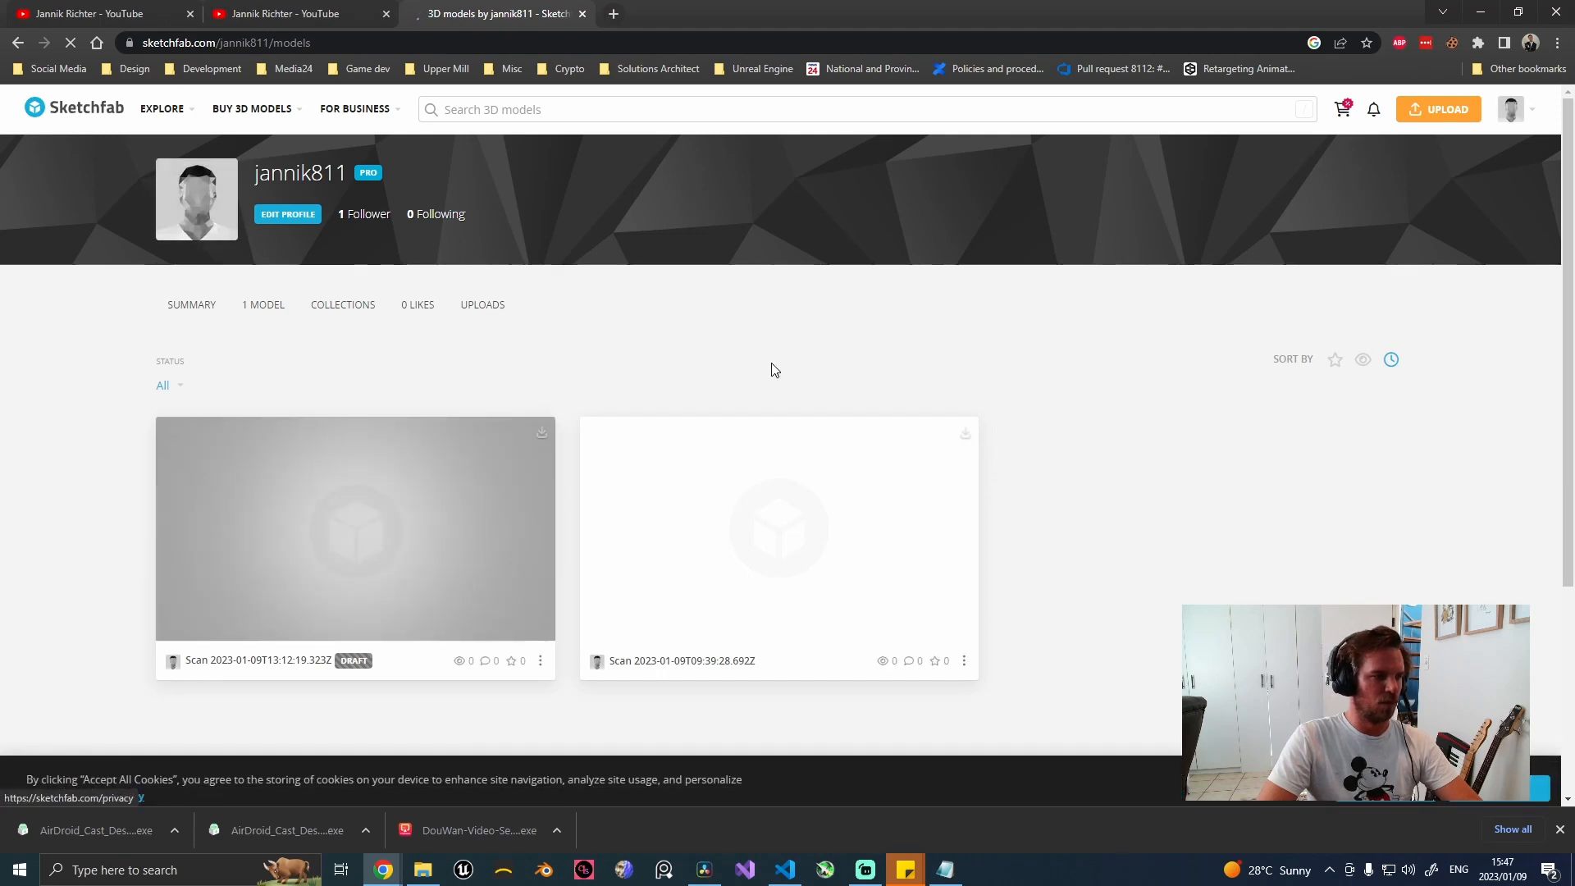
click(488, 313)
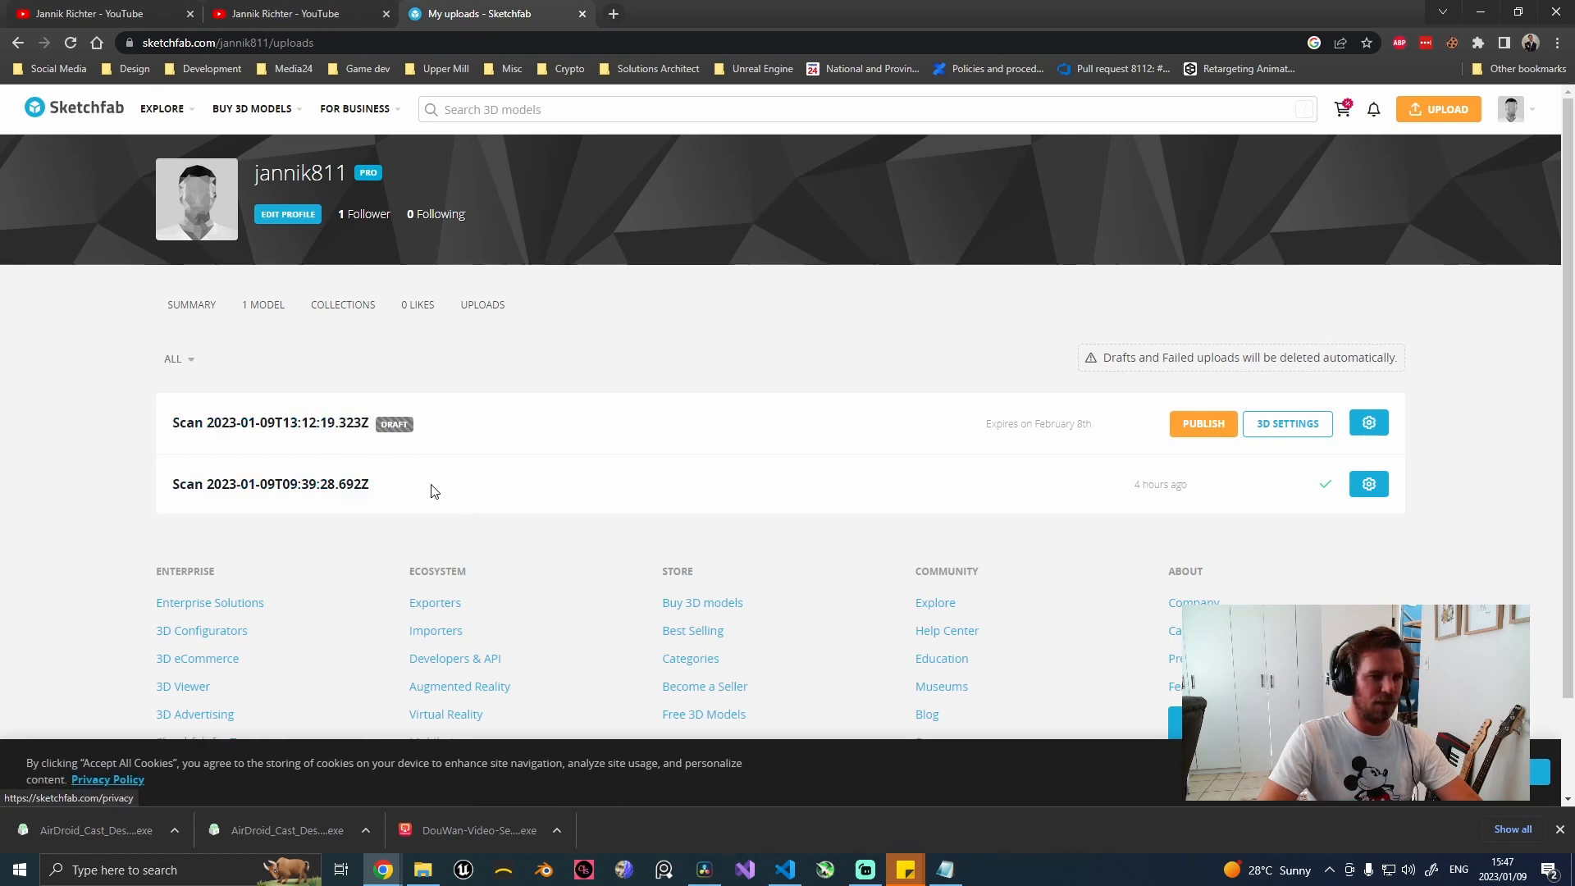
Download Scan 2023-01-09T09:39:28.692Z in its original format.
click(1367, 484)
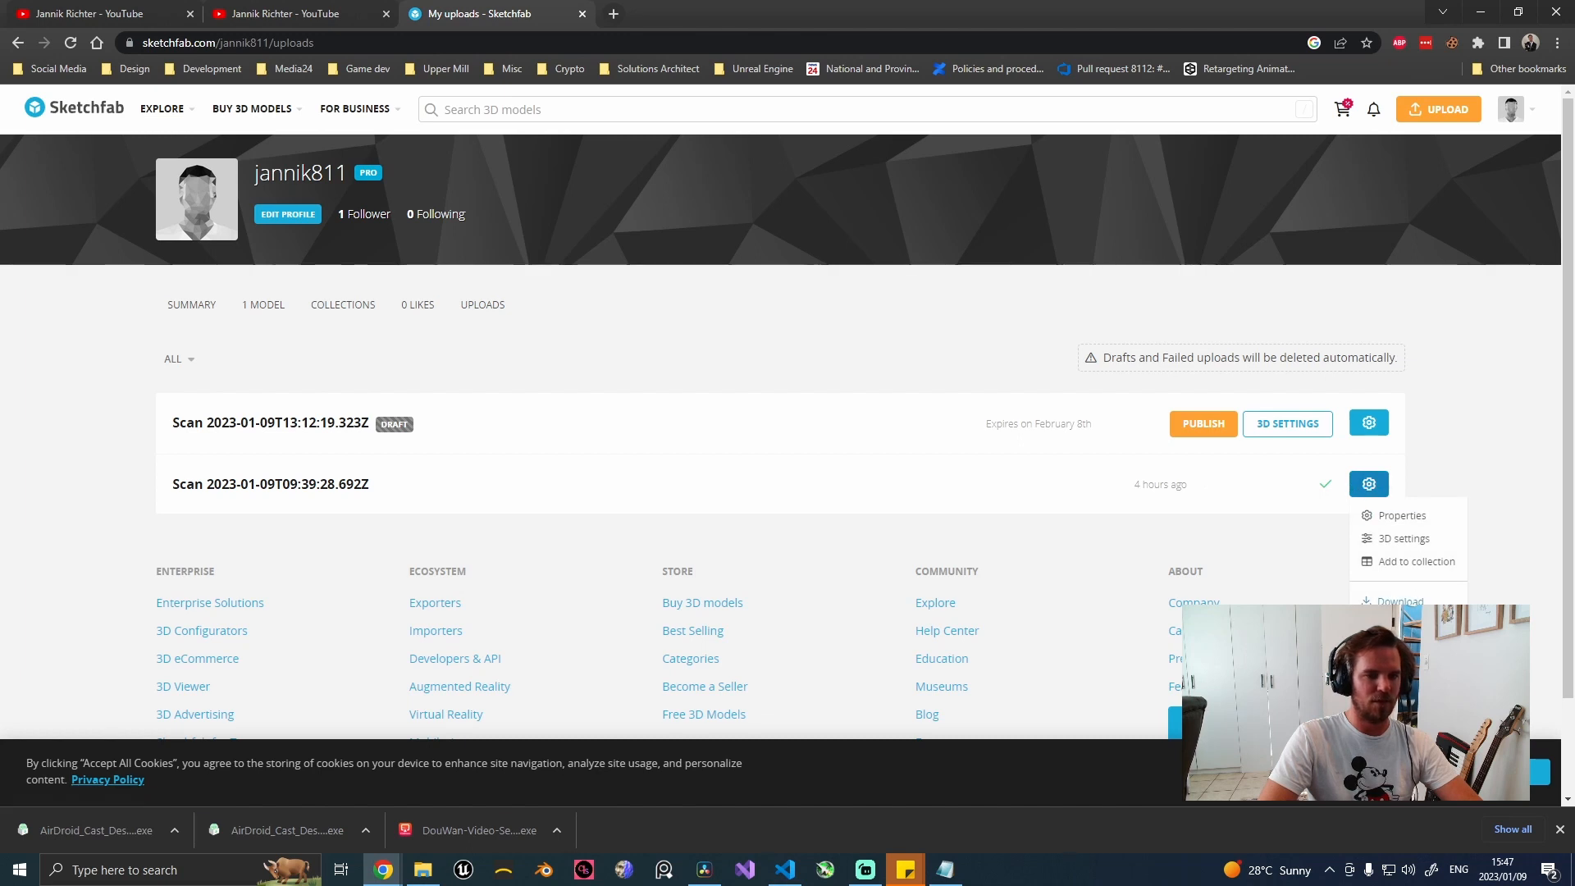
click(1400, 603)
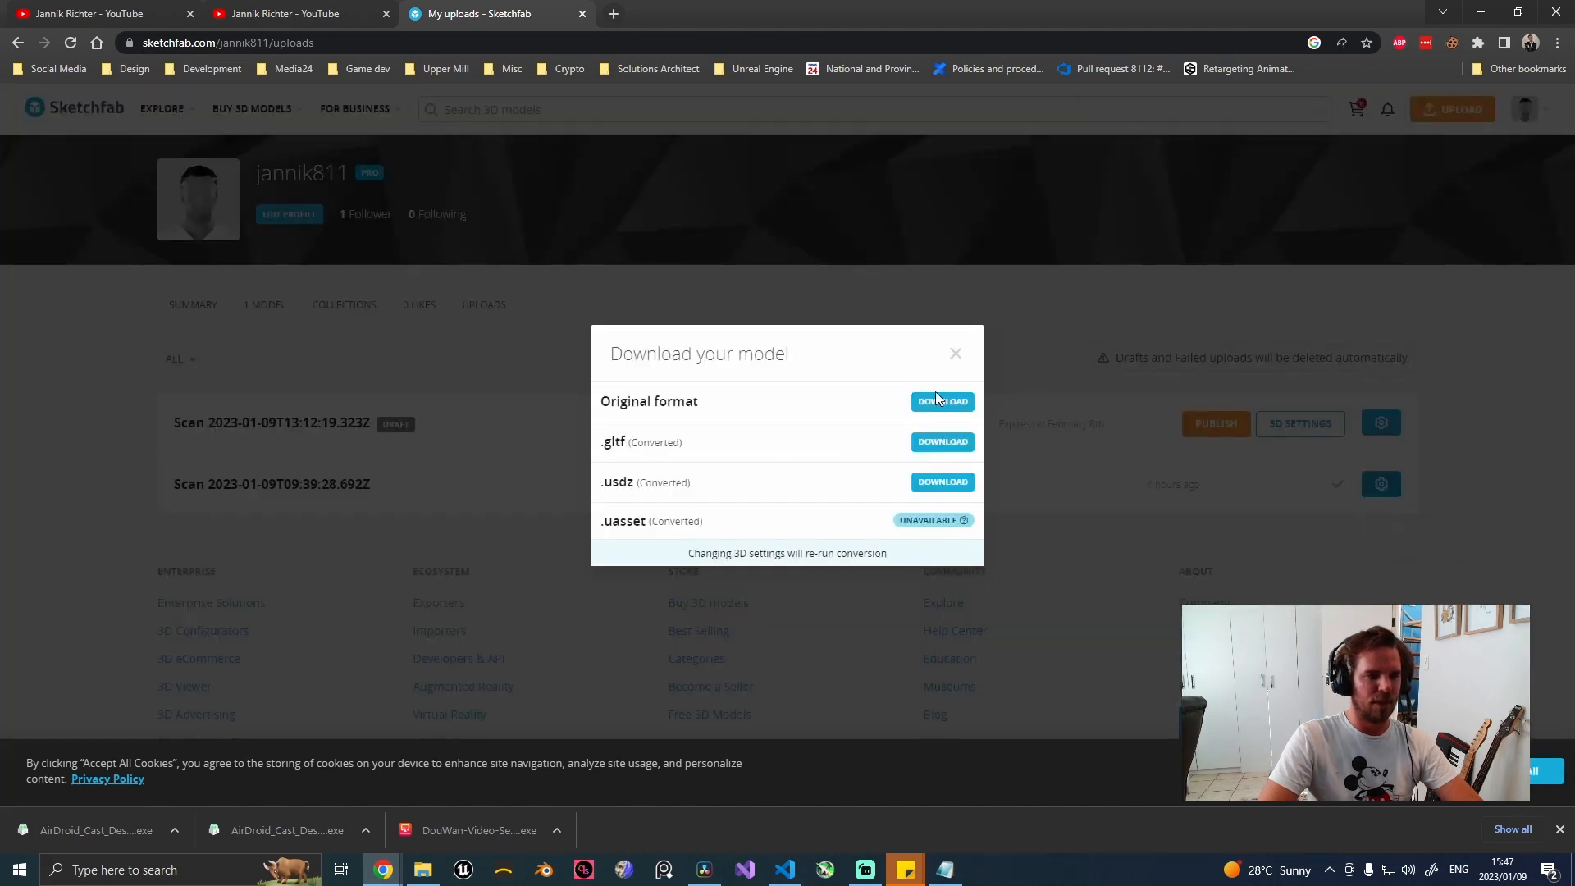
click(946, 410)
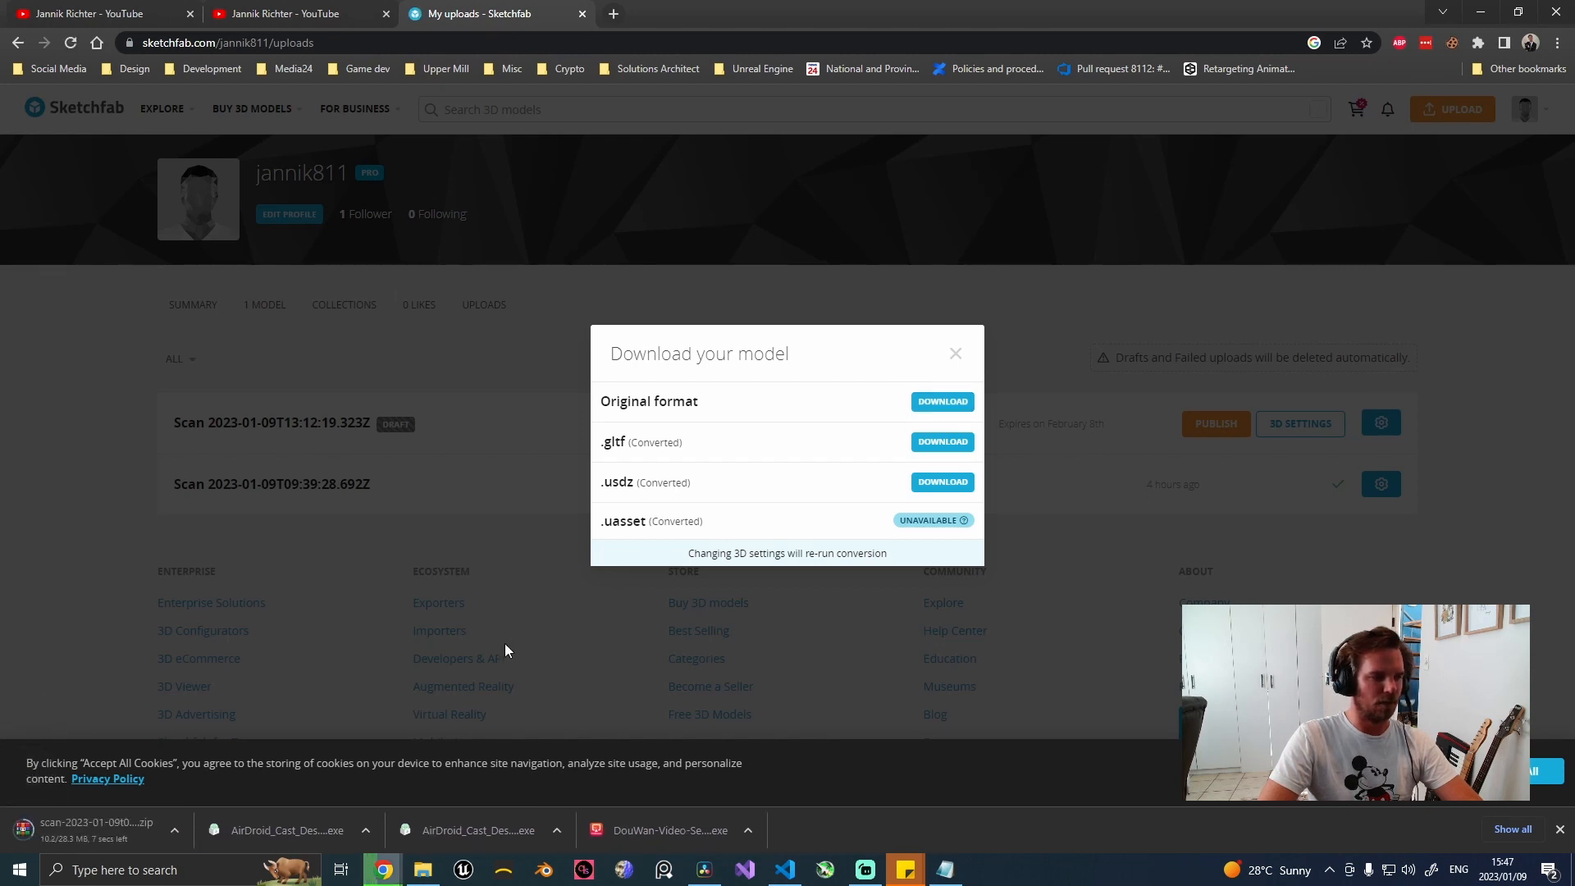
Start a new General file in Blender and delete the default cube.
click(544, 869)
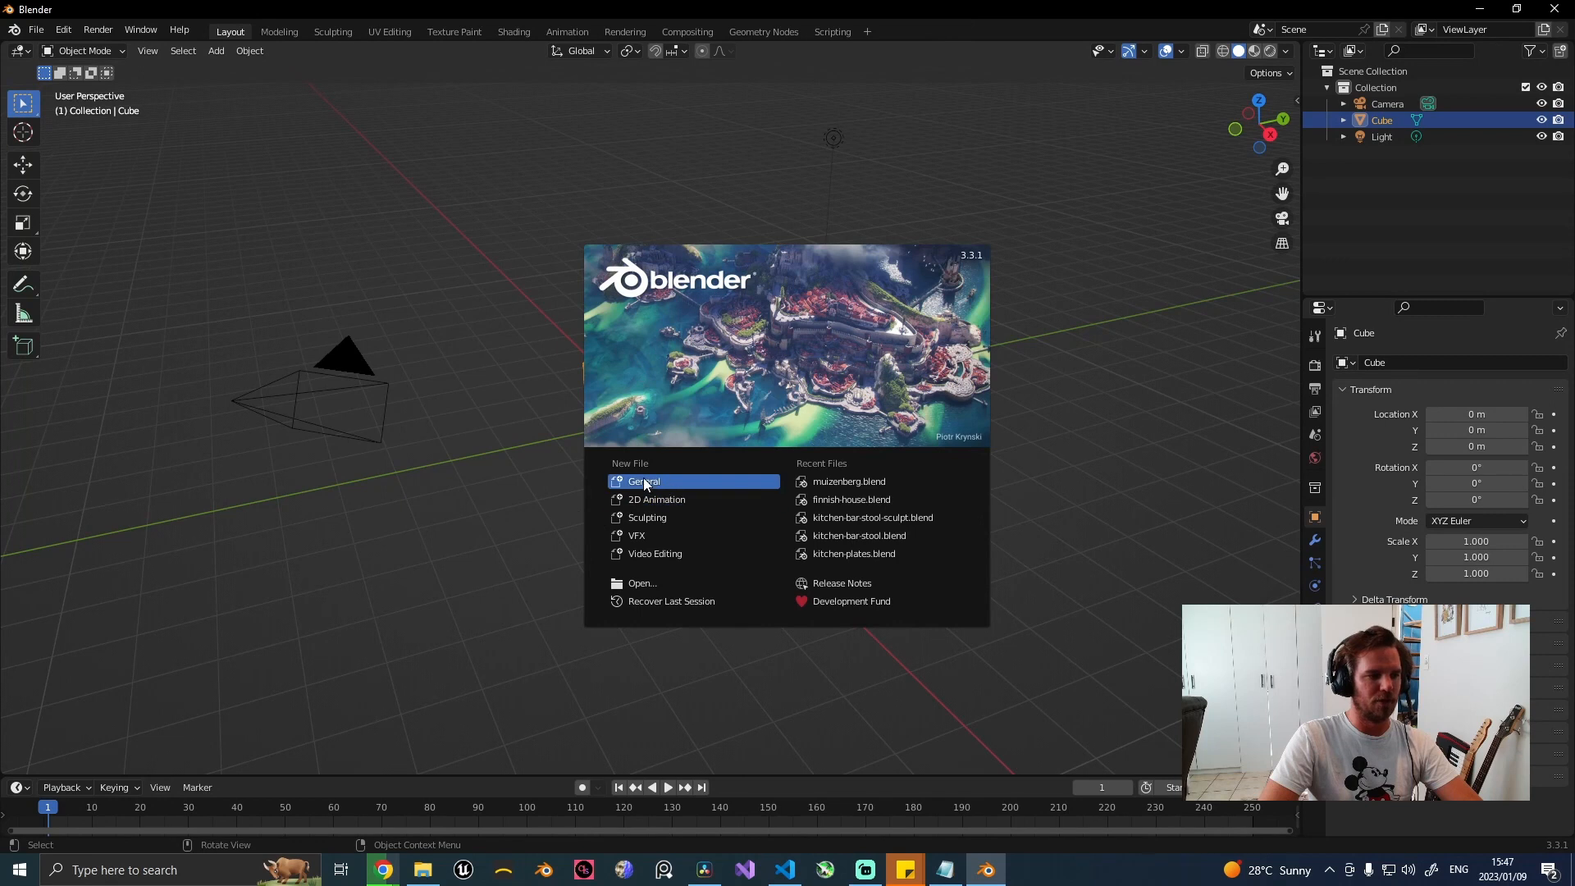
click(644, 482)
key(Delete)
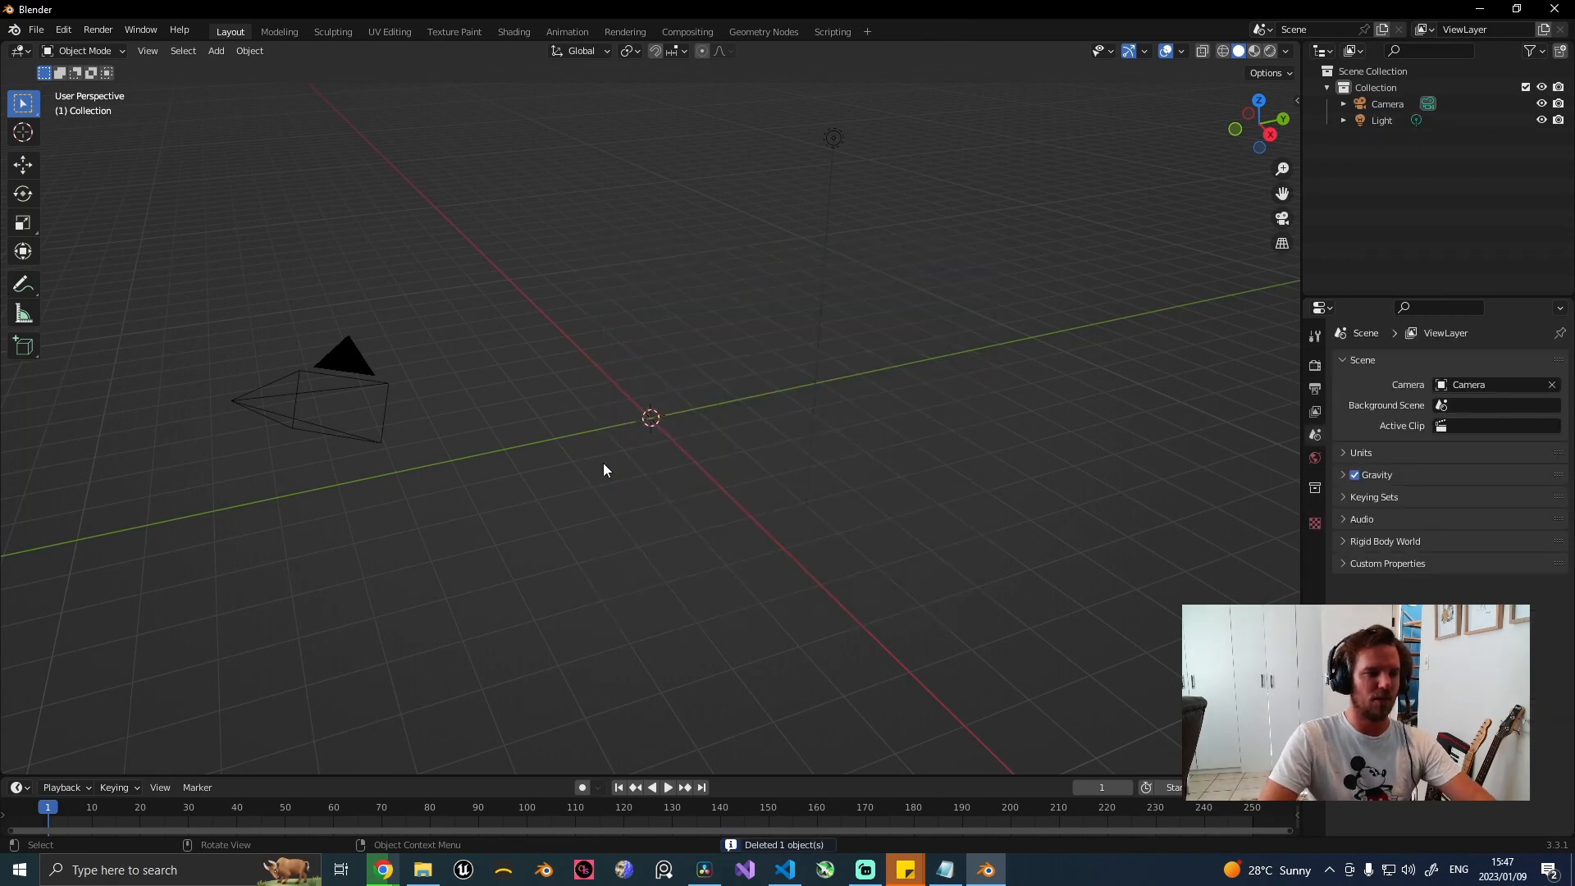
Return to the browser, open the downloaded scan archive and extract finalized.zip from its source folder.
click(424, 871)
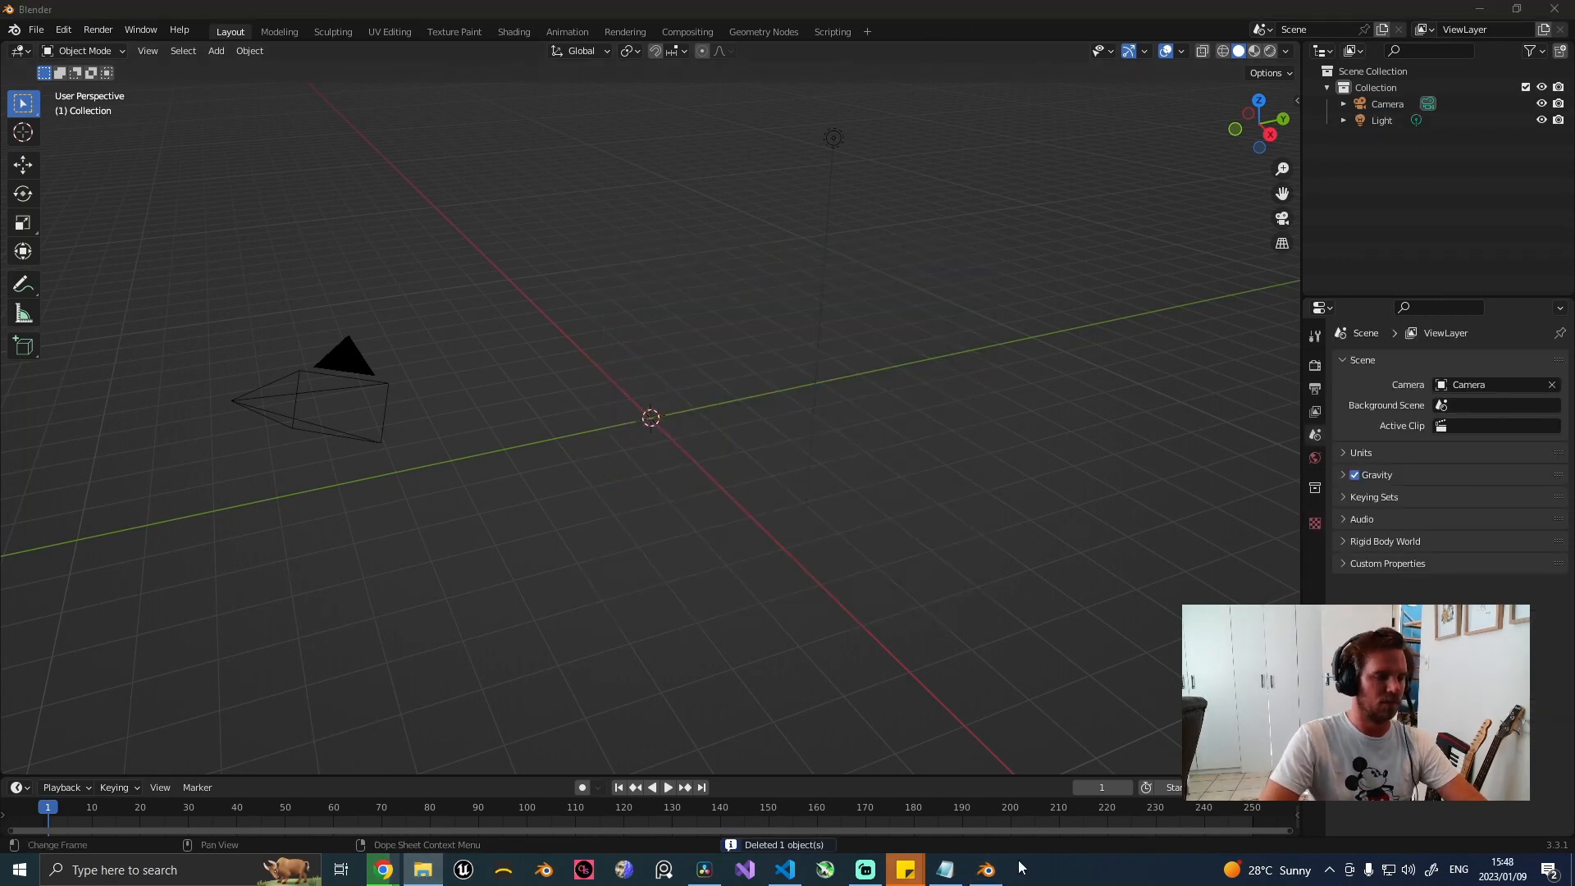
key(alt+Tab)
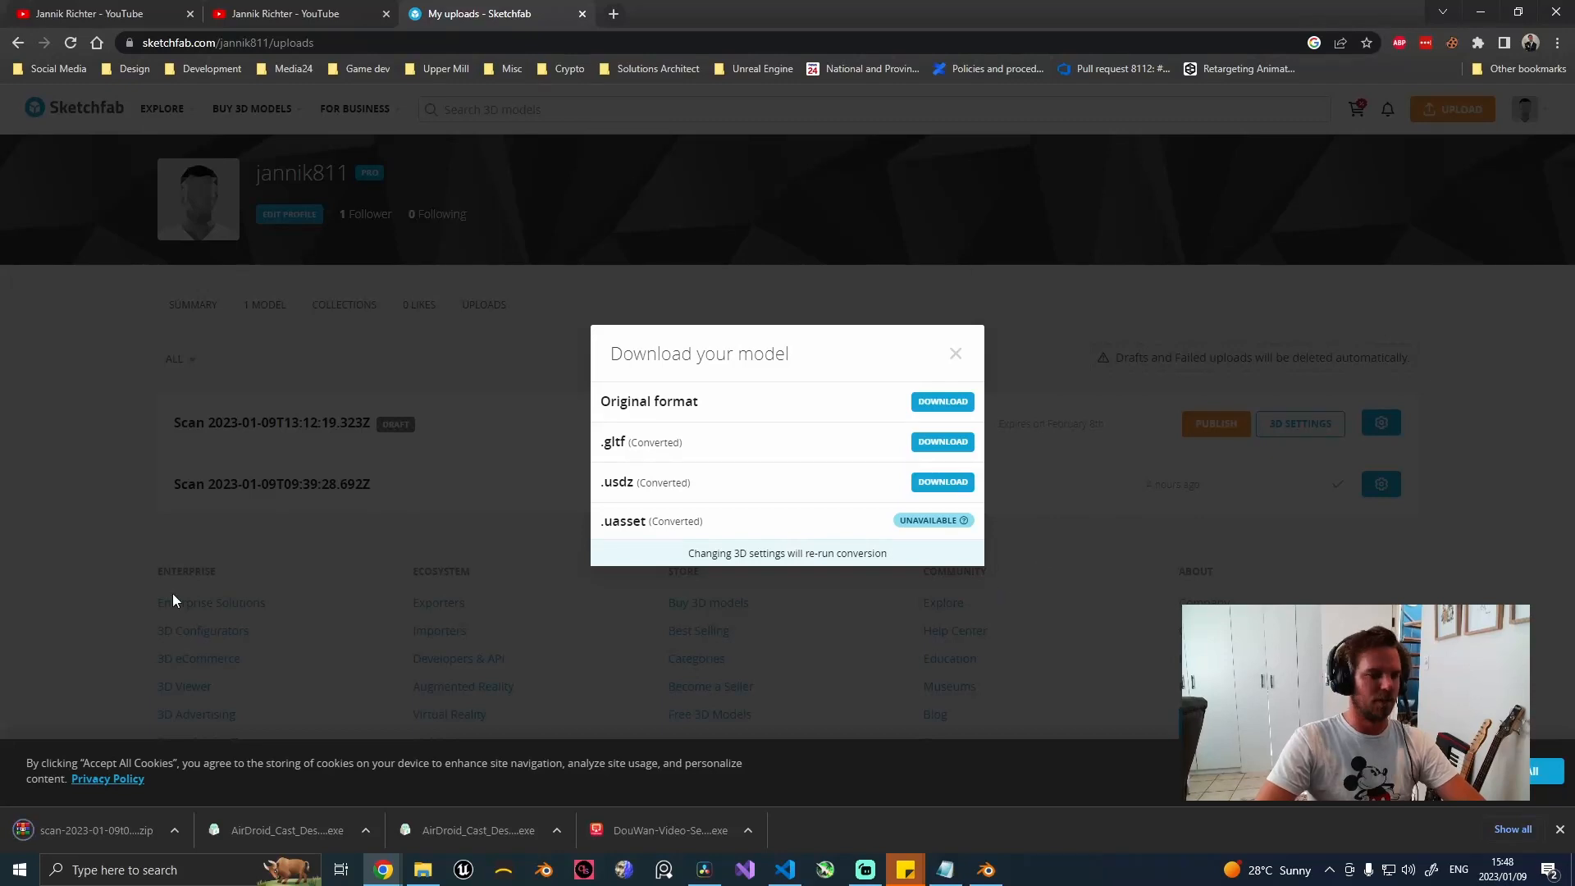
click(111, 828)
double_click(135, 239)
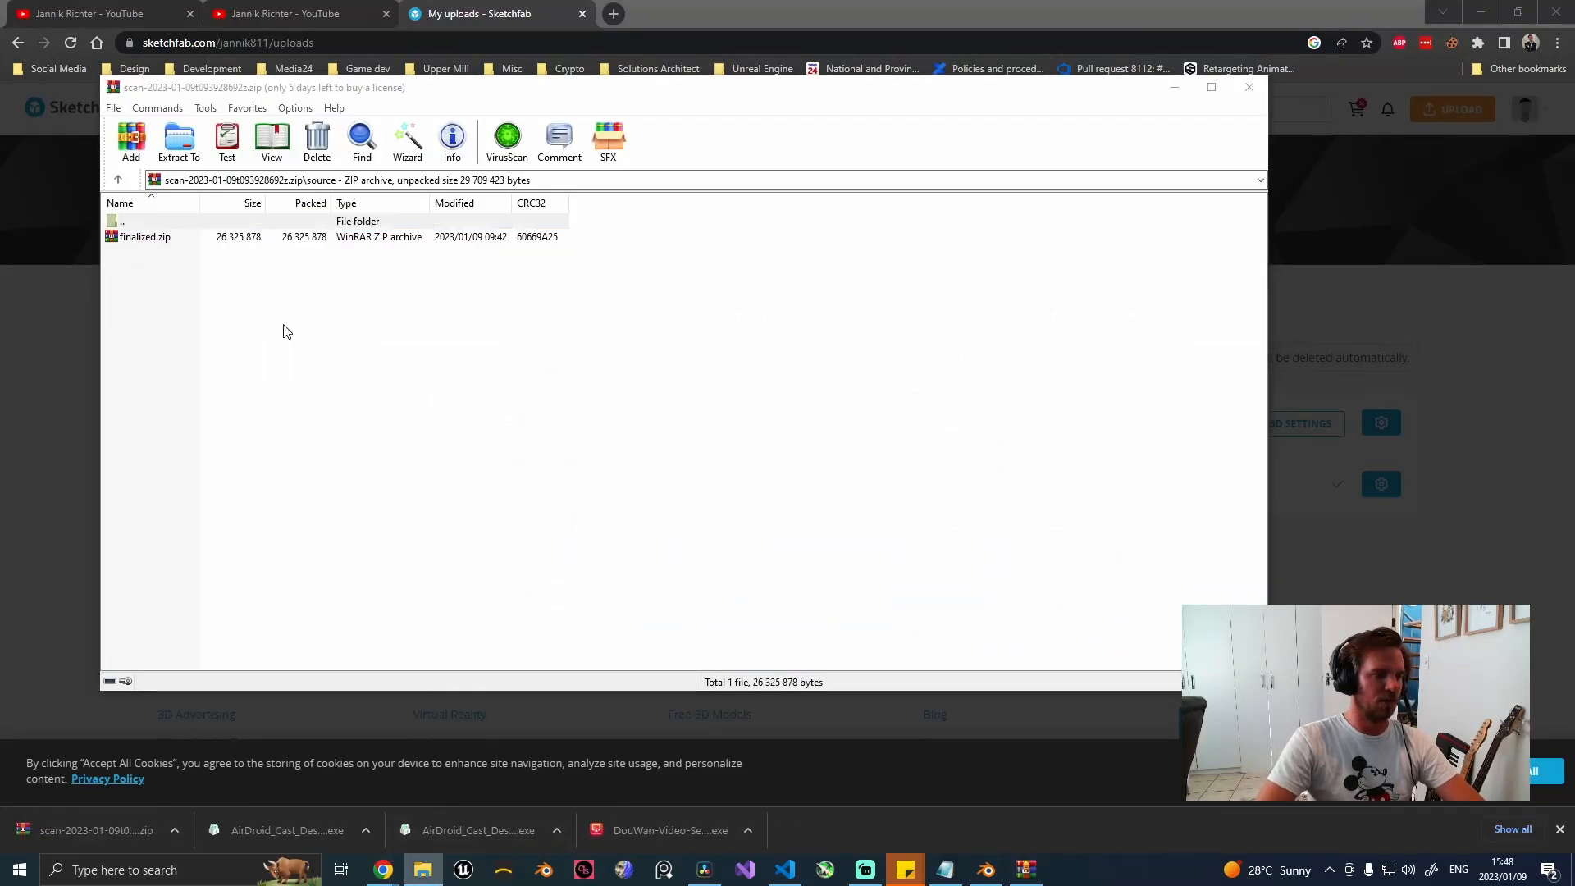
click(153, 239)
key(super+e)
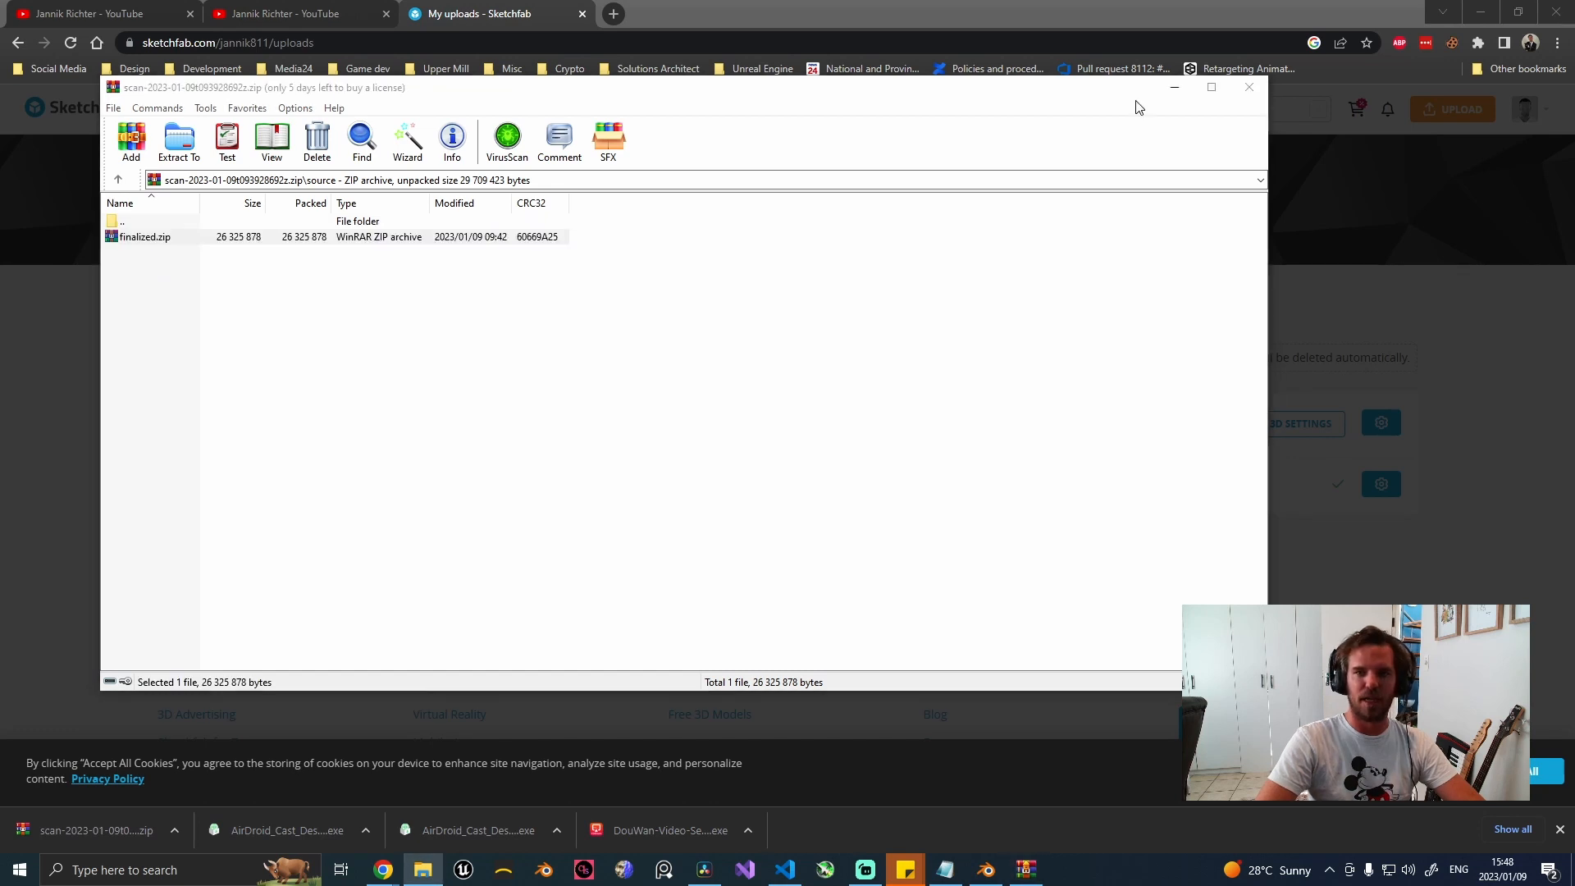
click(1175, 87)
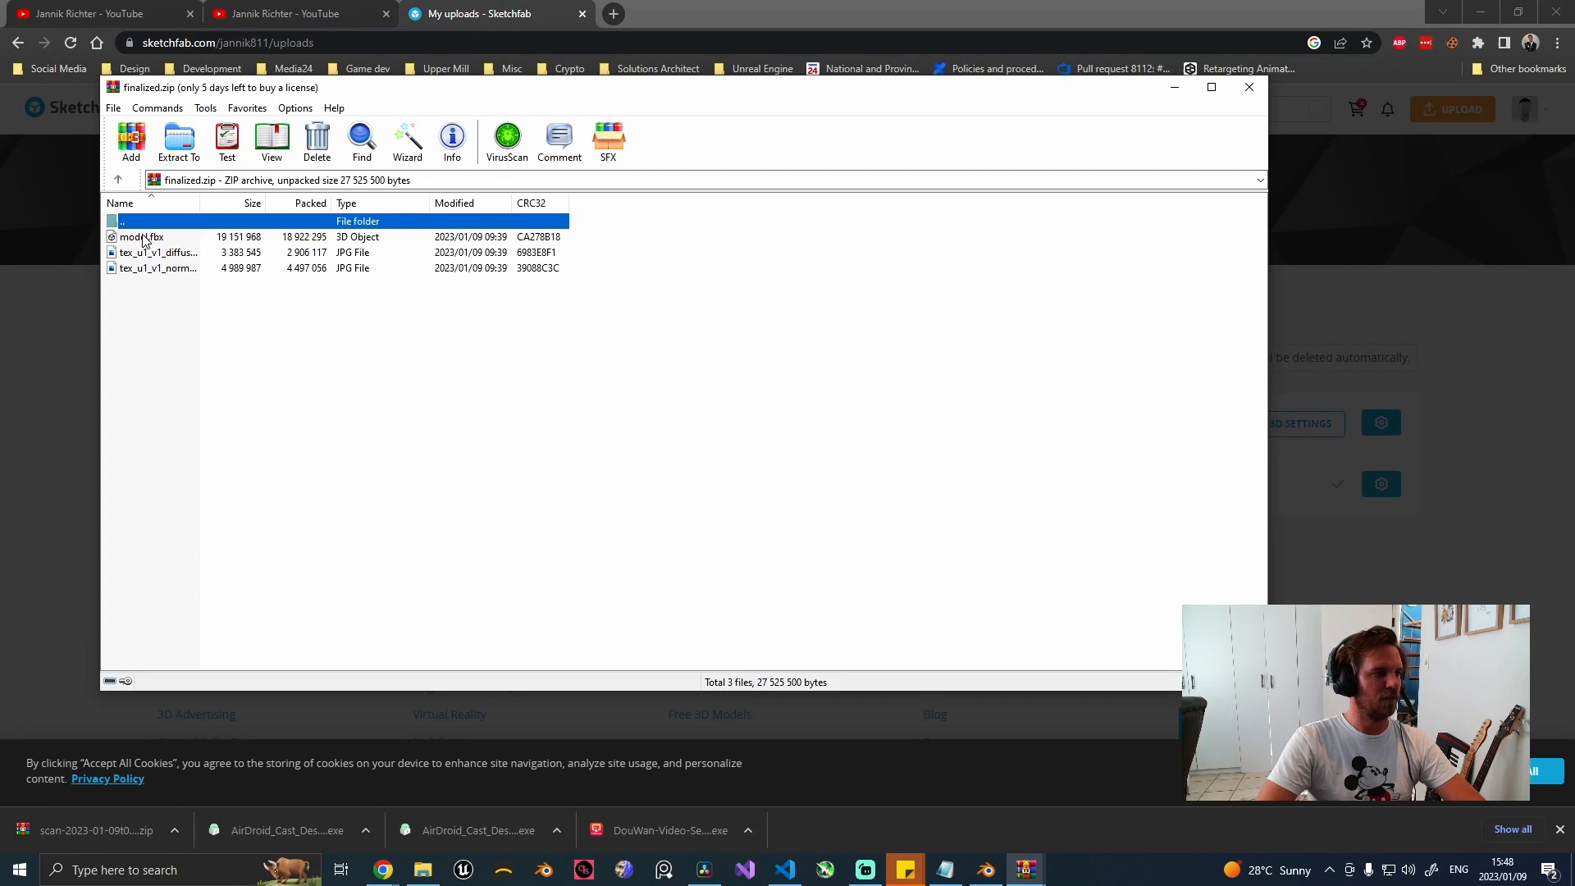
Extract model.fbx and the two JPG textures from finalized.zip, and close the Sketchfab download dialog.
click(143, 236)
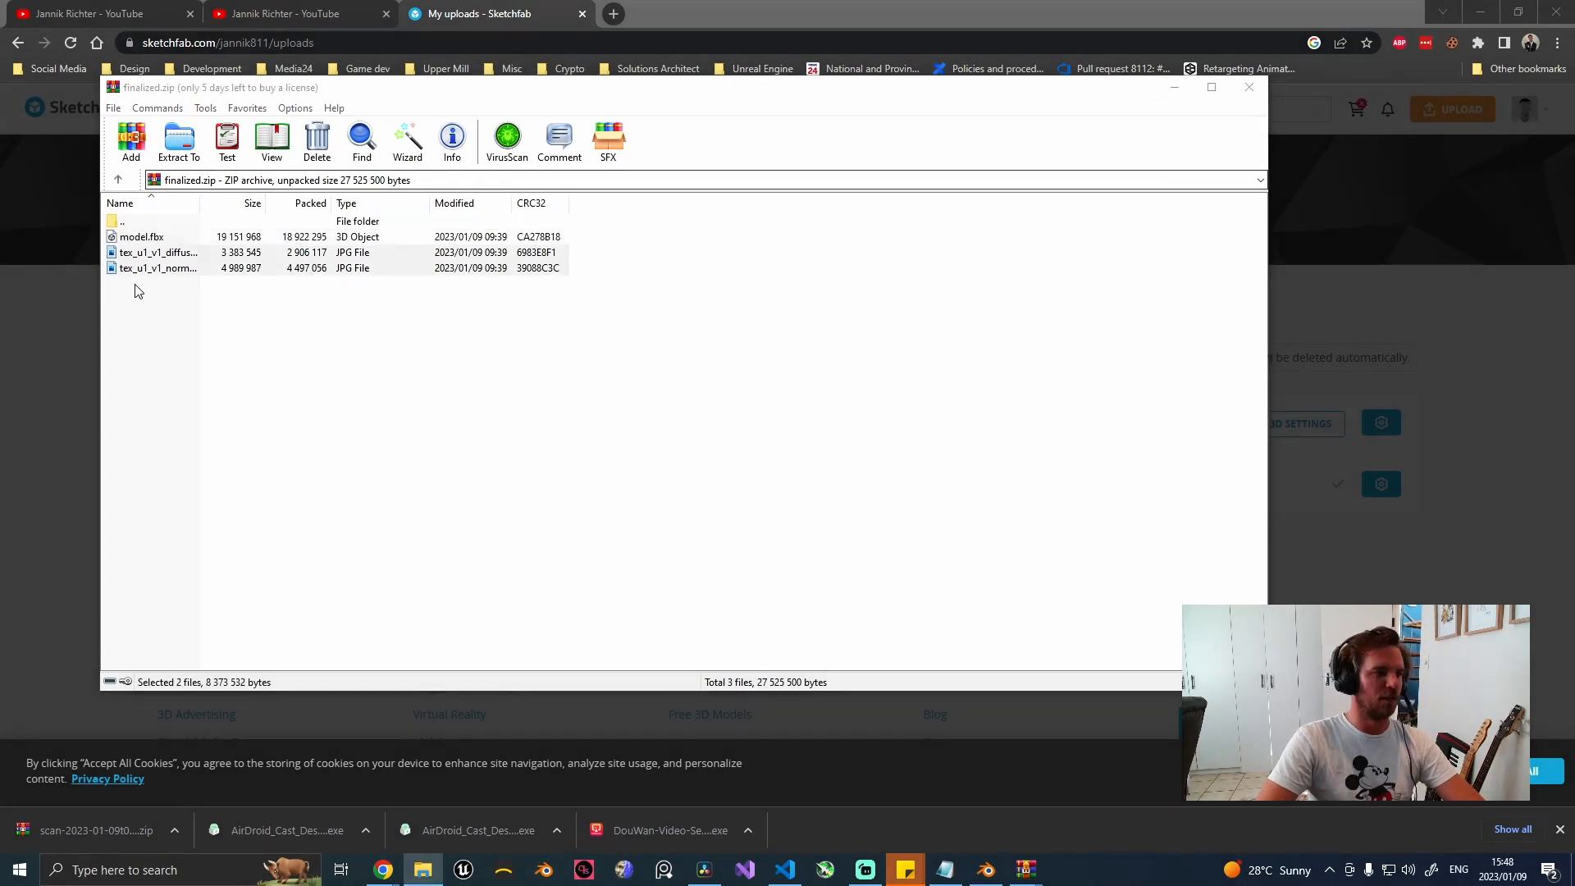
click(152, 301)
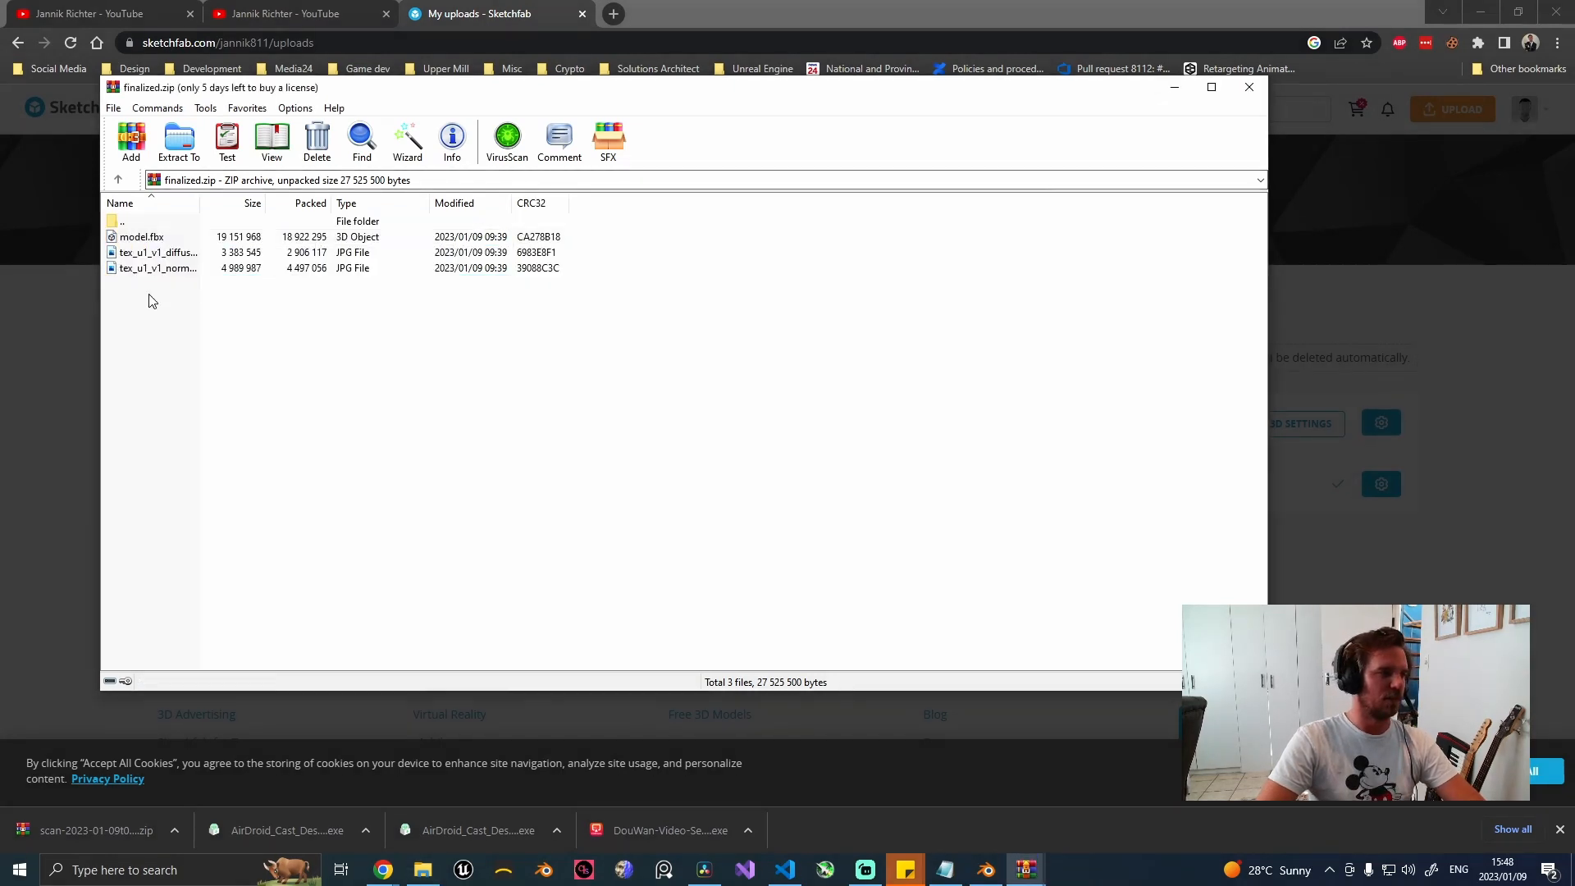
click(1171, 85)
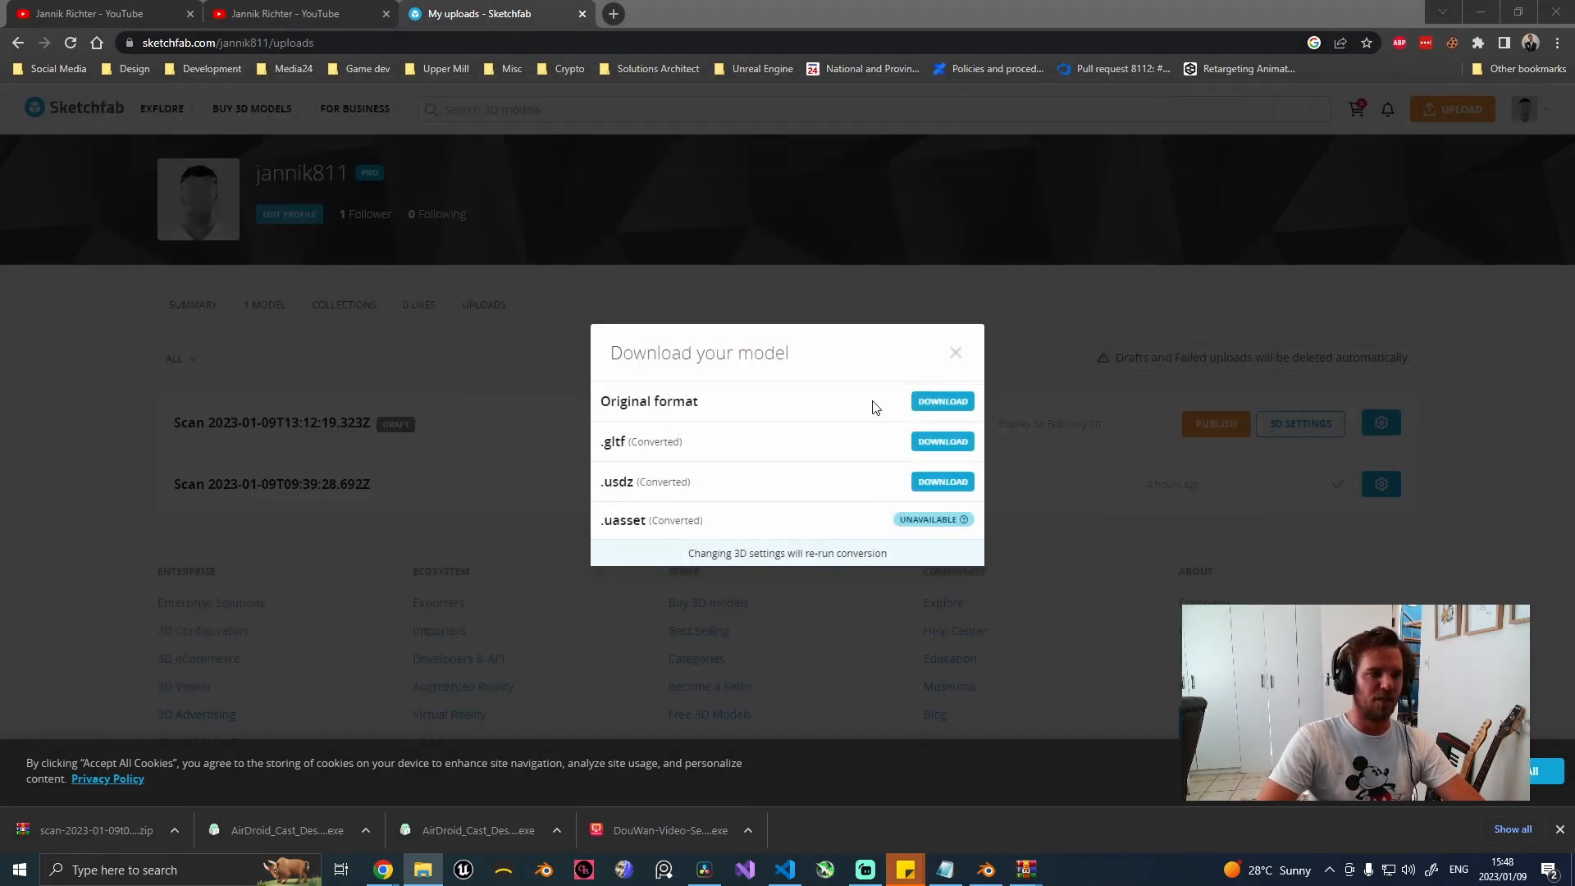
click(953, 354)
Switch to Blender and import the scan's extracted model.fbx as an FBX with the default import settings.
click(985, 869)
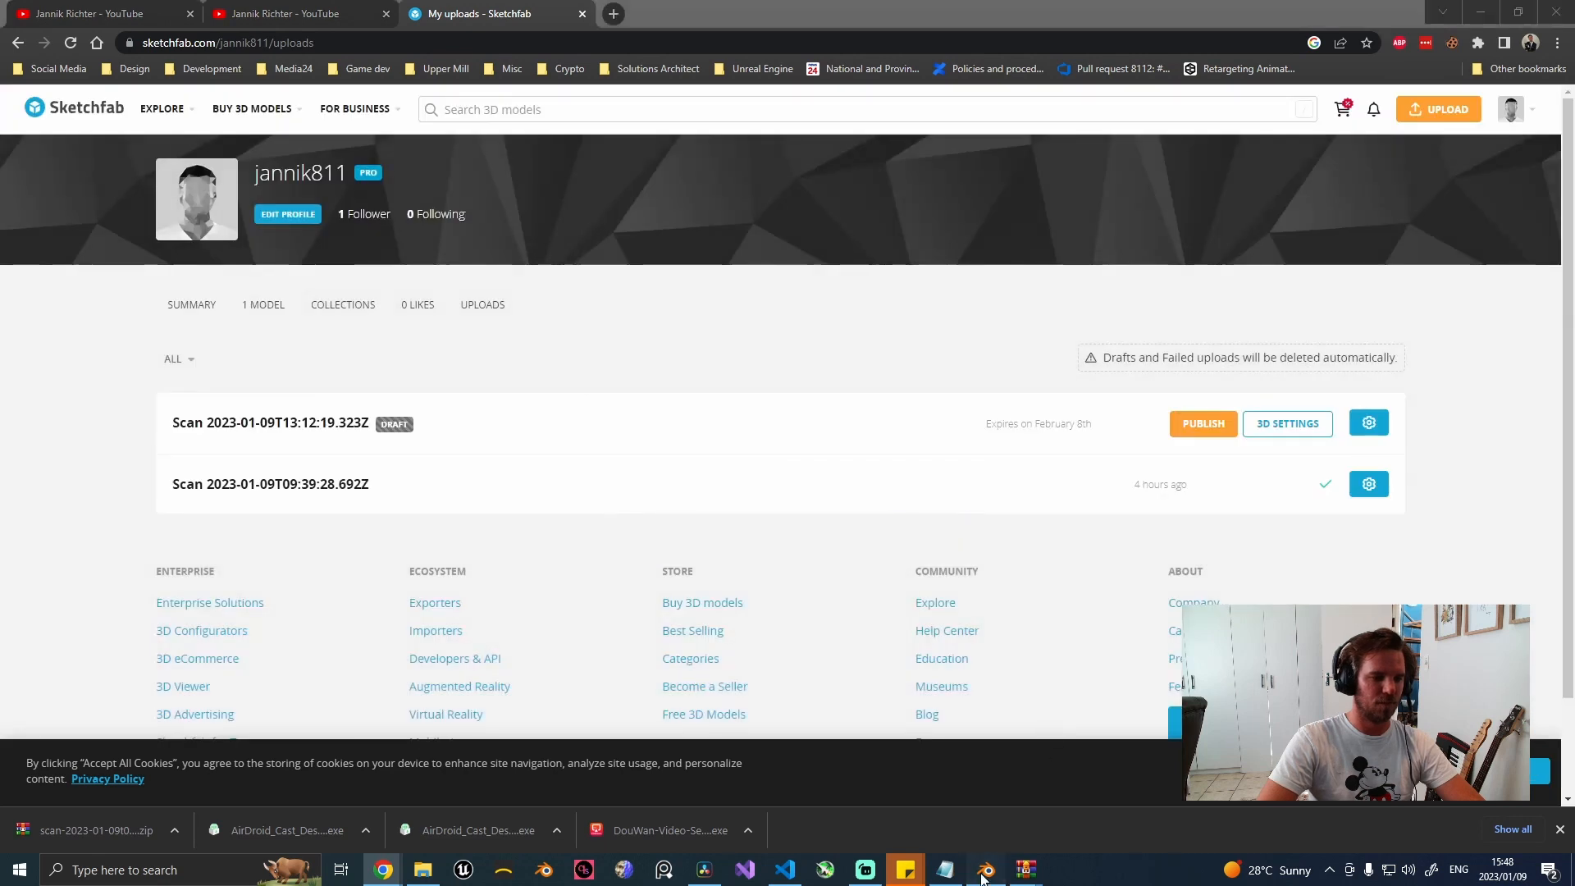
click(37, 33)
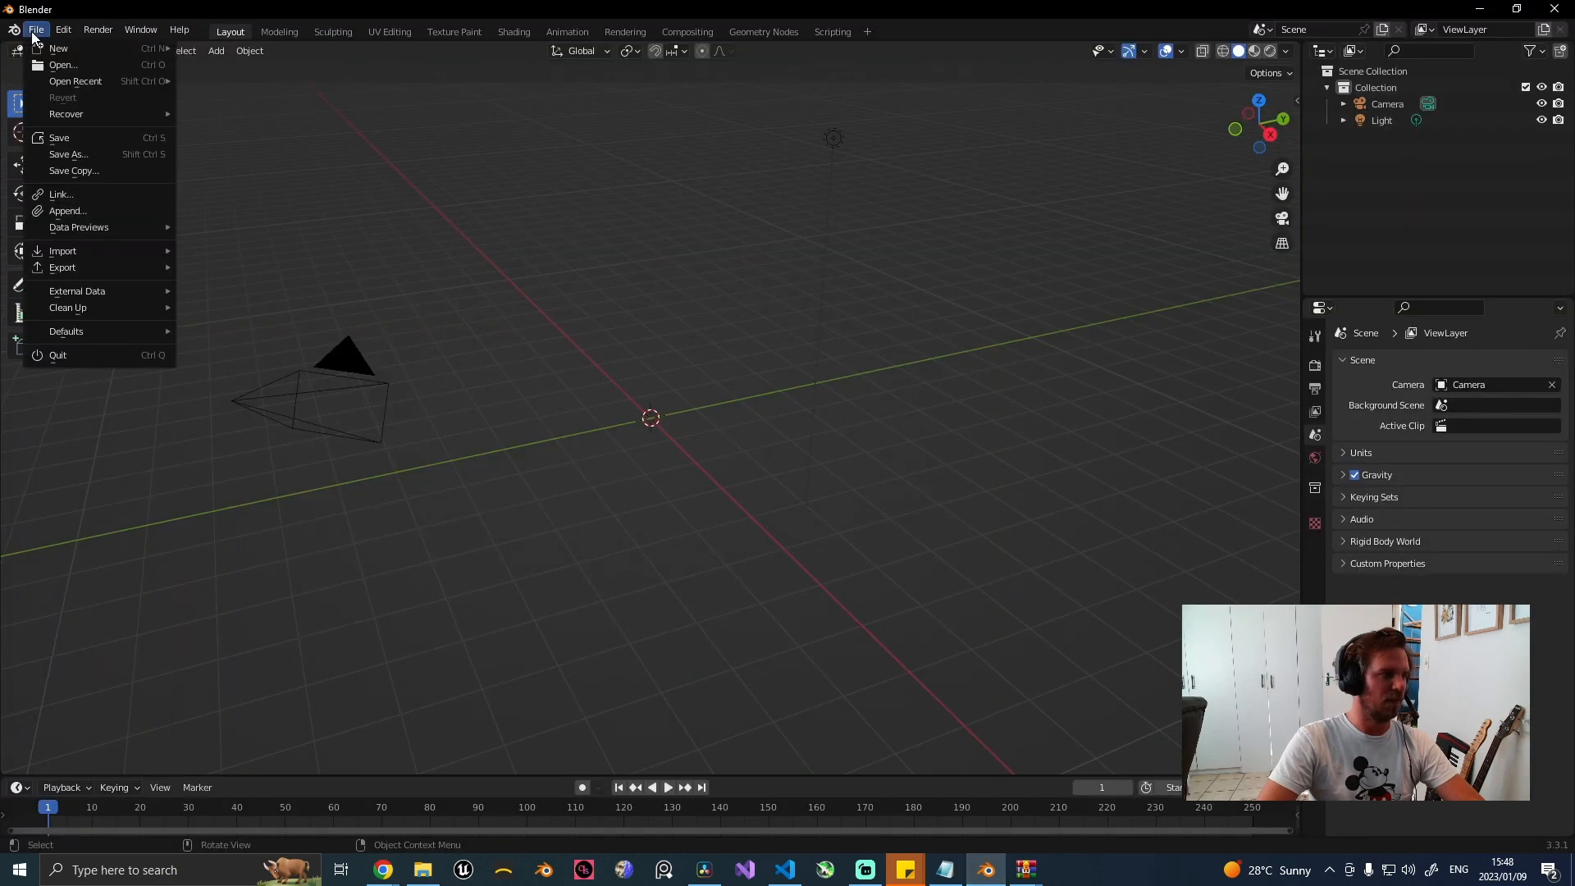
mouse_move(91, 250)
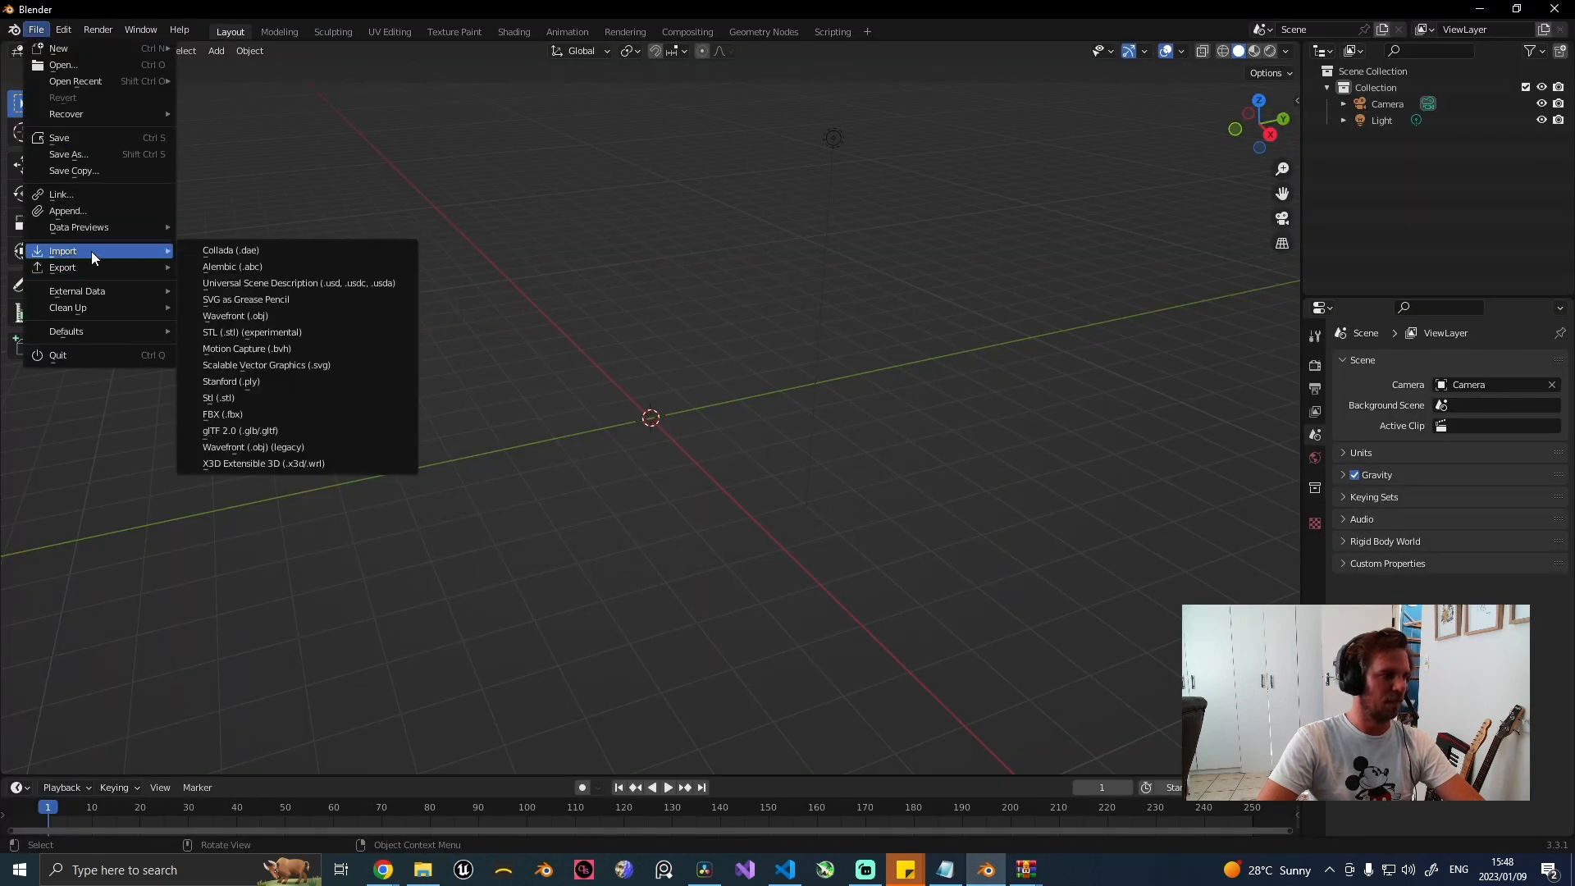
click(258, 415)
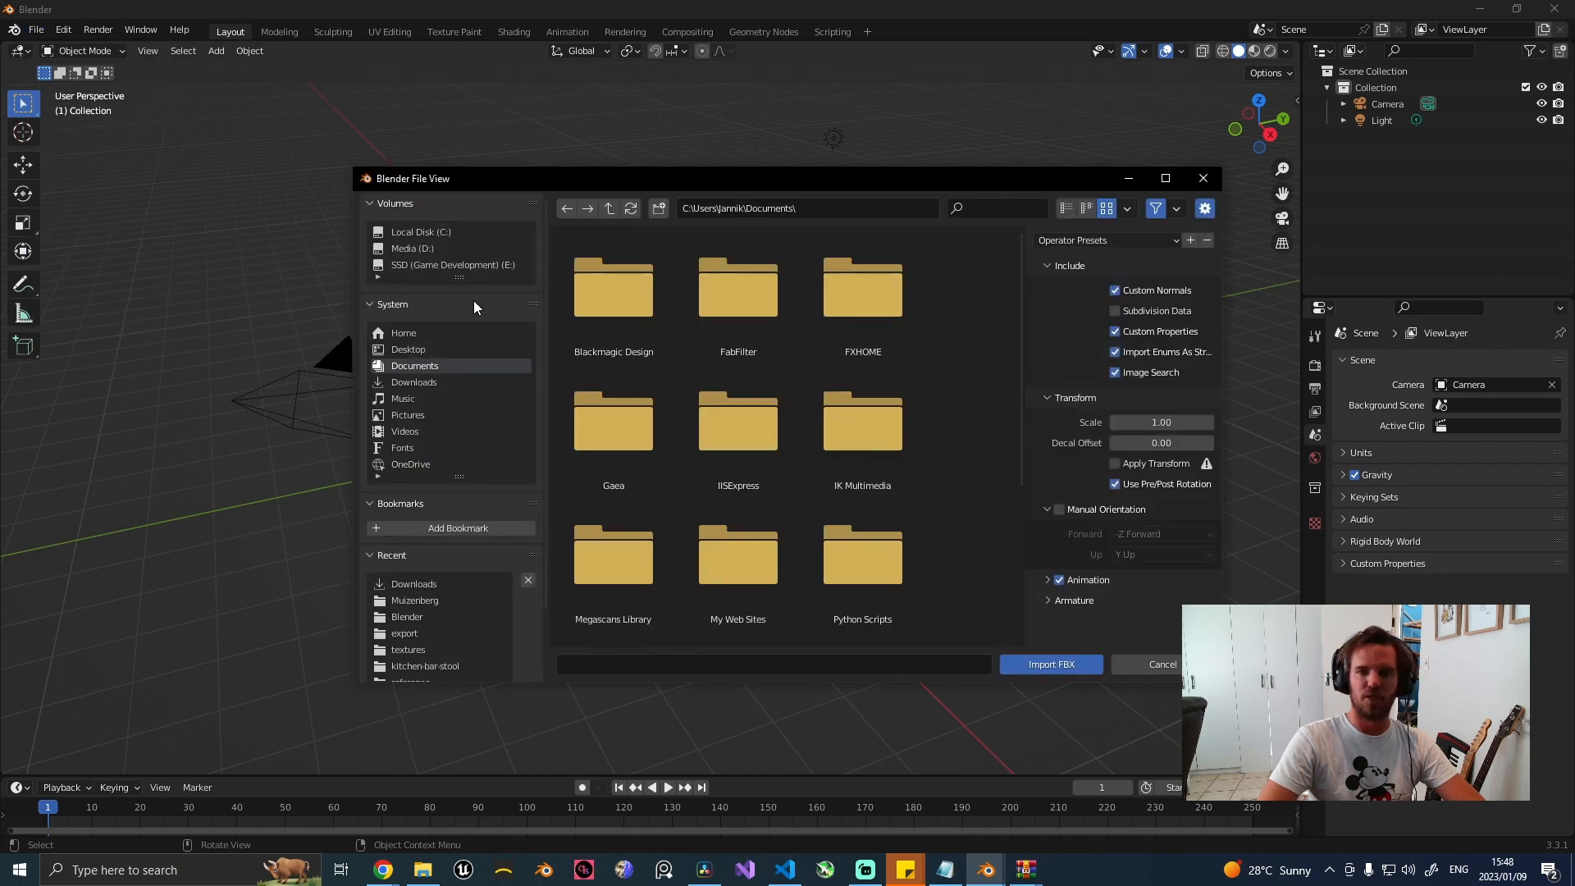
click(412, 433)
double_click(743, 422)
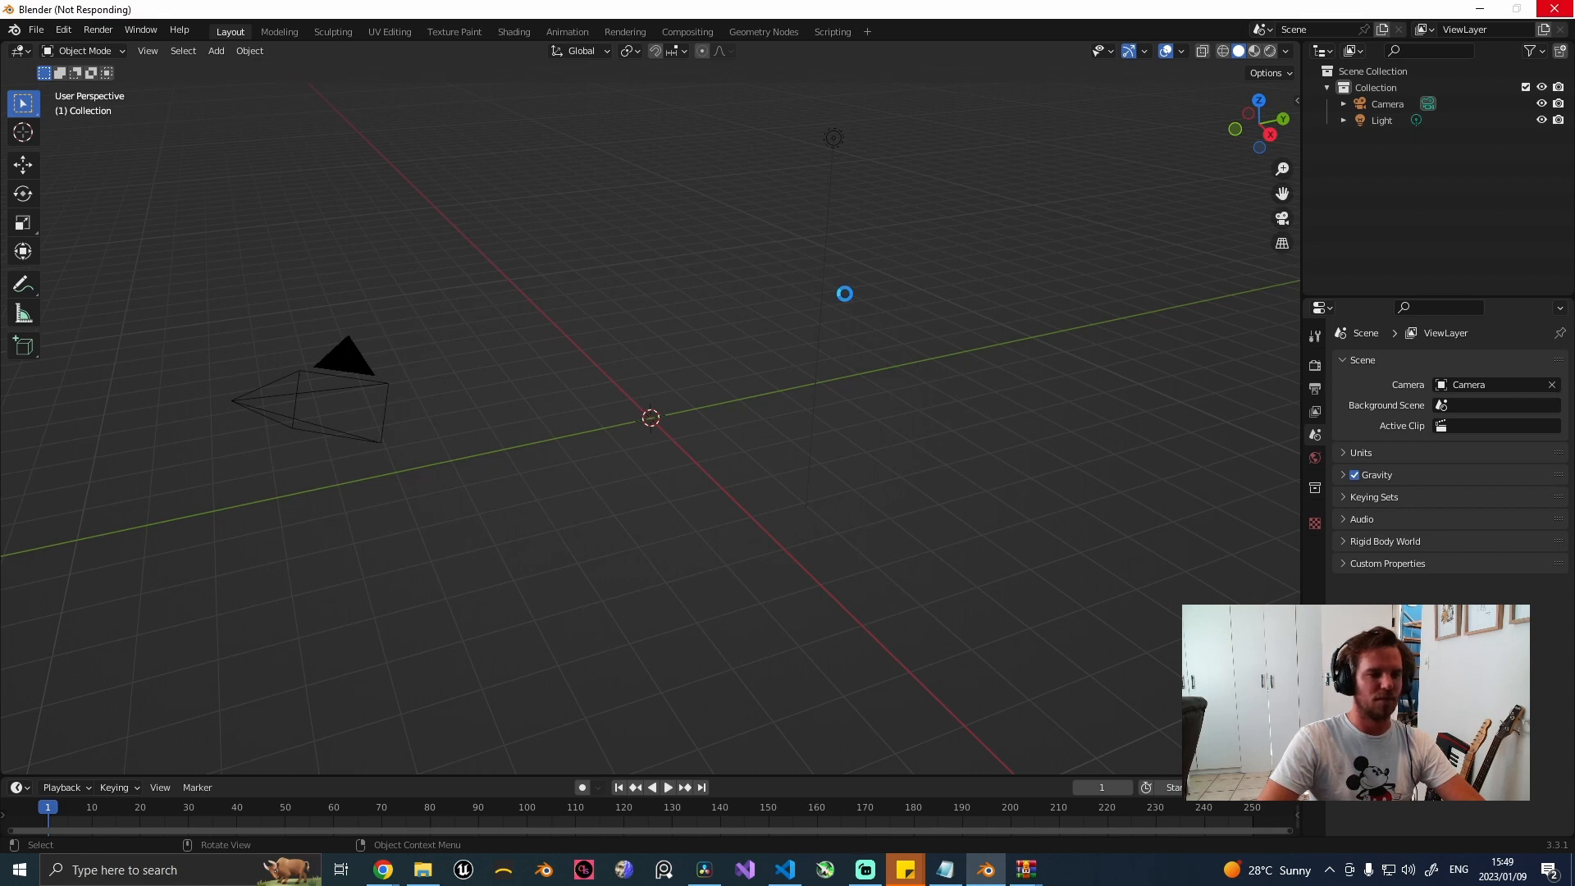
Select the imported model and move it in top view onto the world origin, about -1.112 m in X and -0.337 m in Y.
middle_drag(844, 293, 729, 376)
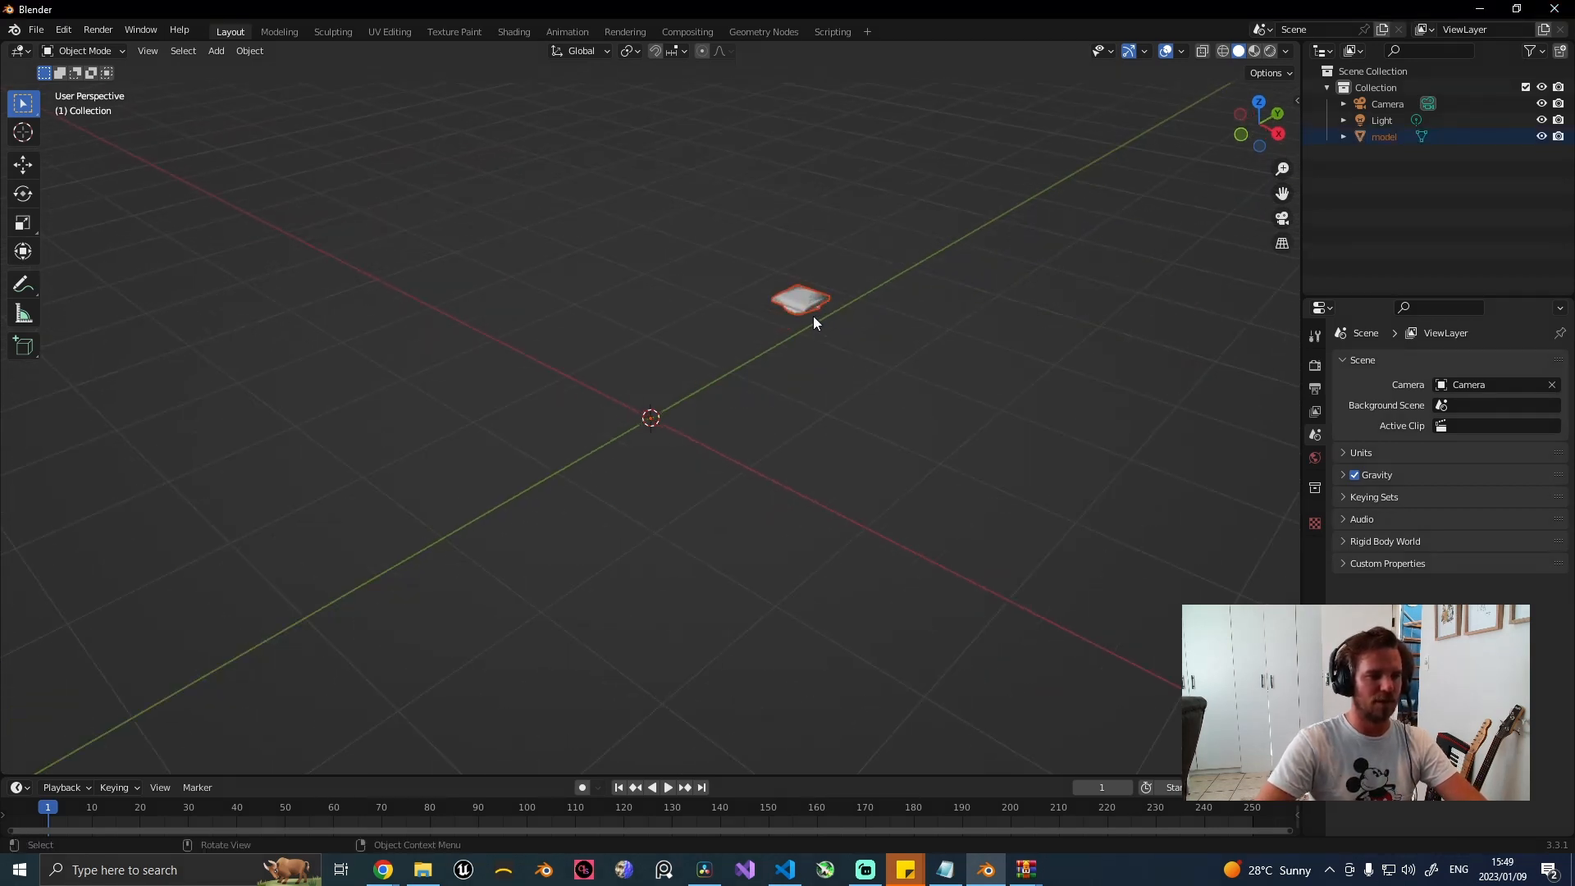
middle_drag(813, 316, 642, 281)
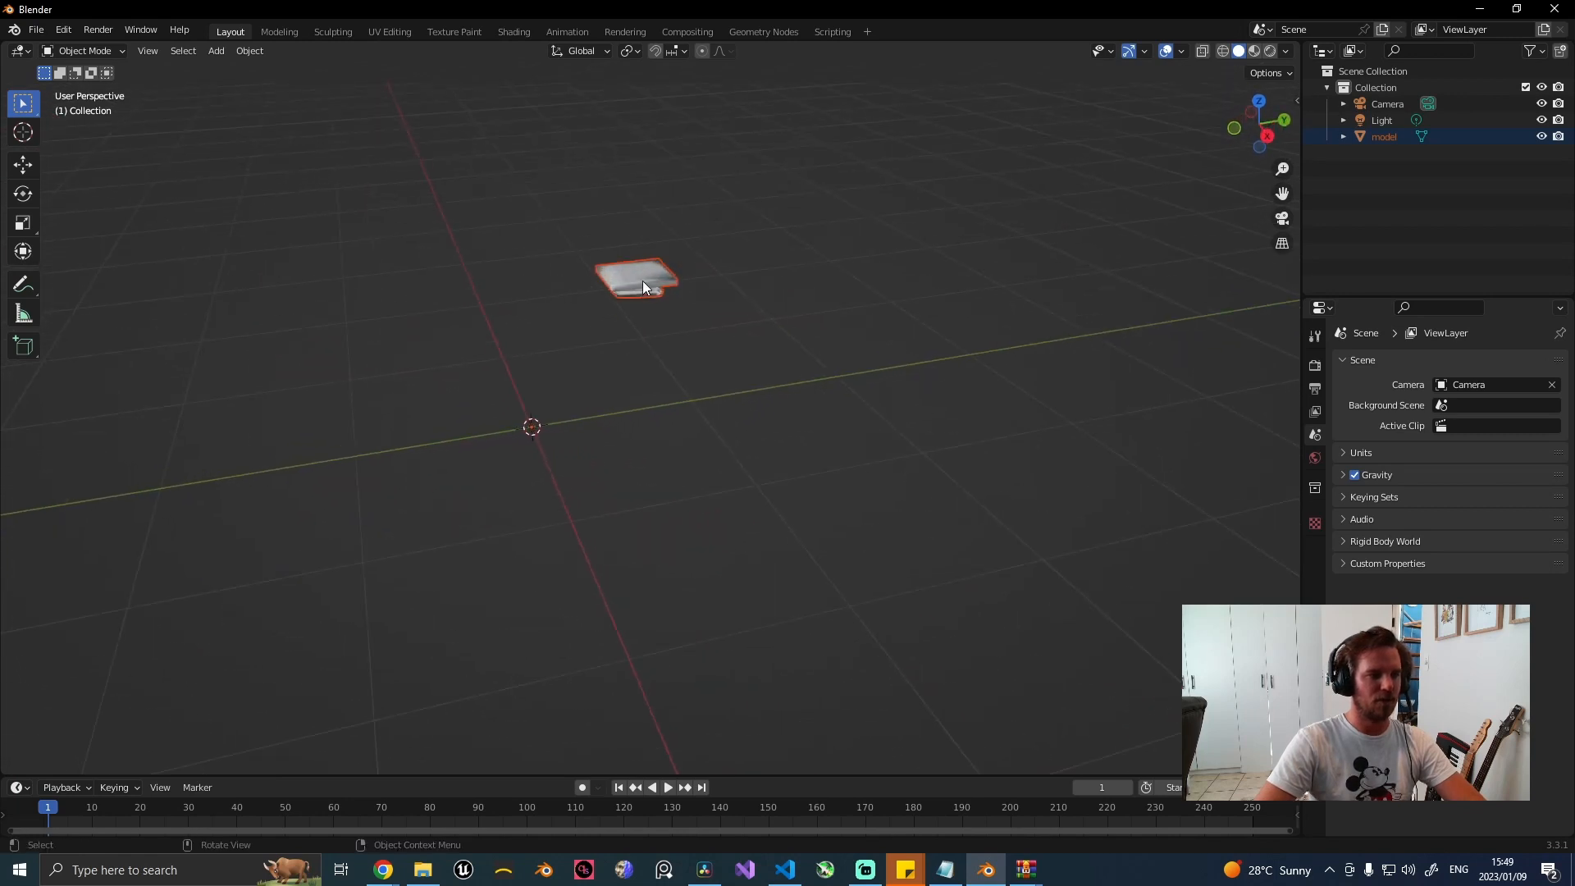
click(642, 281)
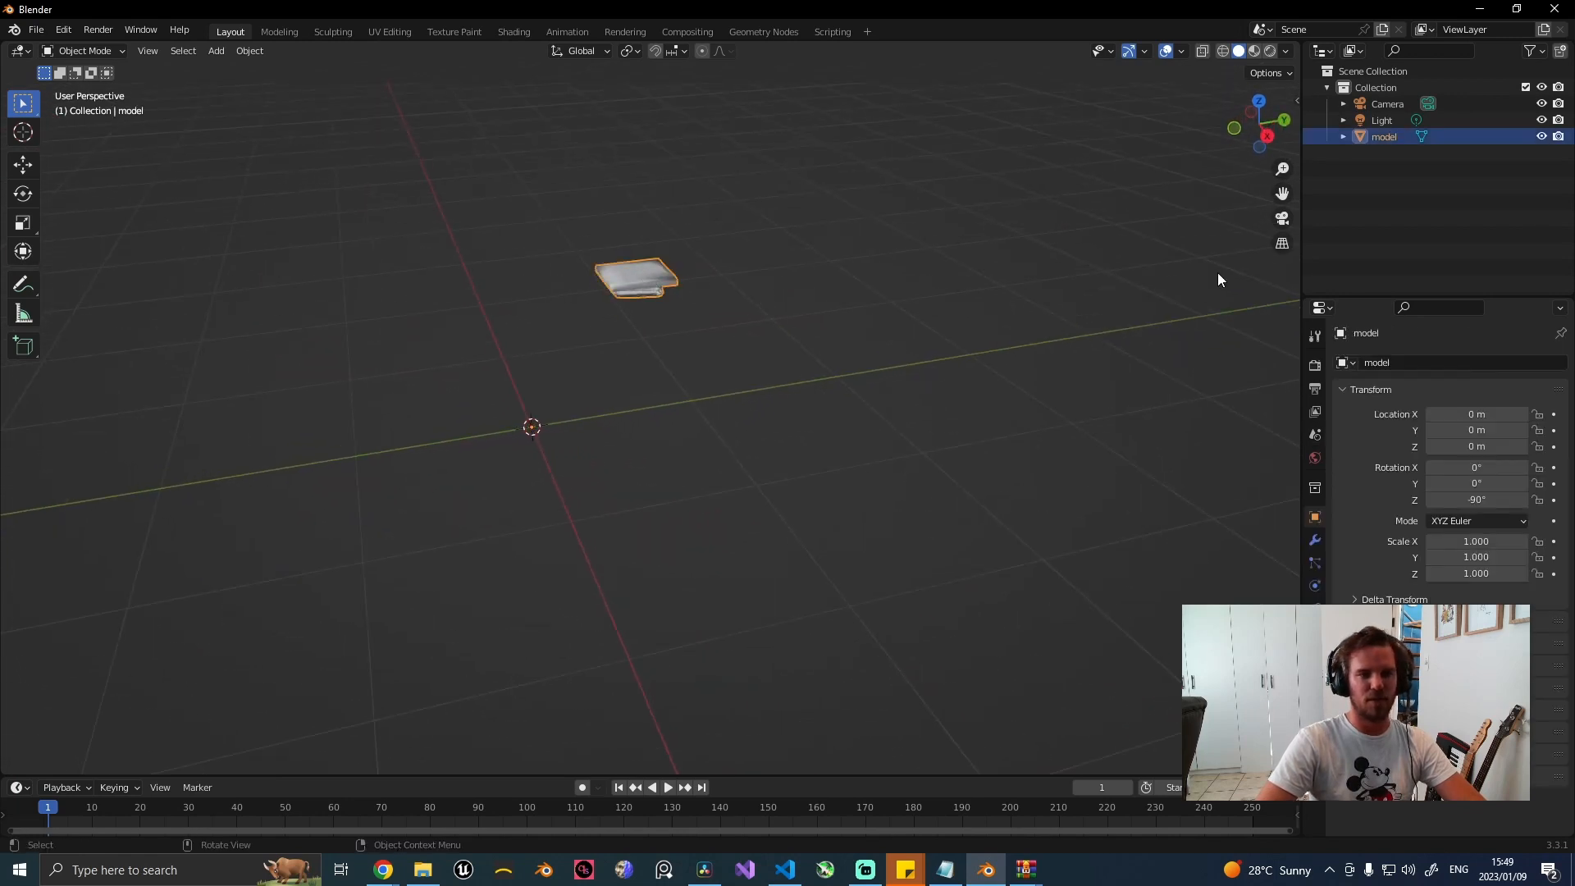
middle_drag(1217, 272, 882, 313)
key(KP_7)
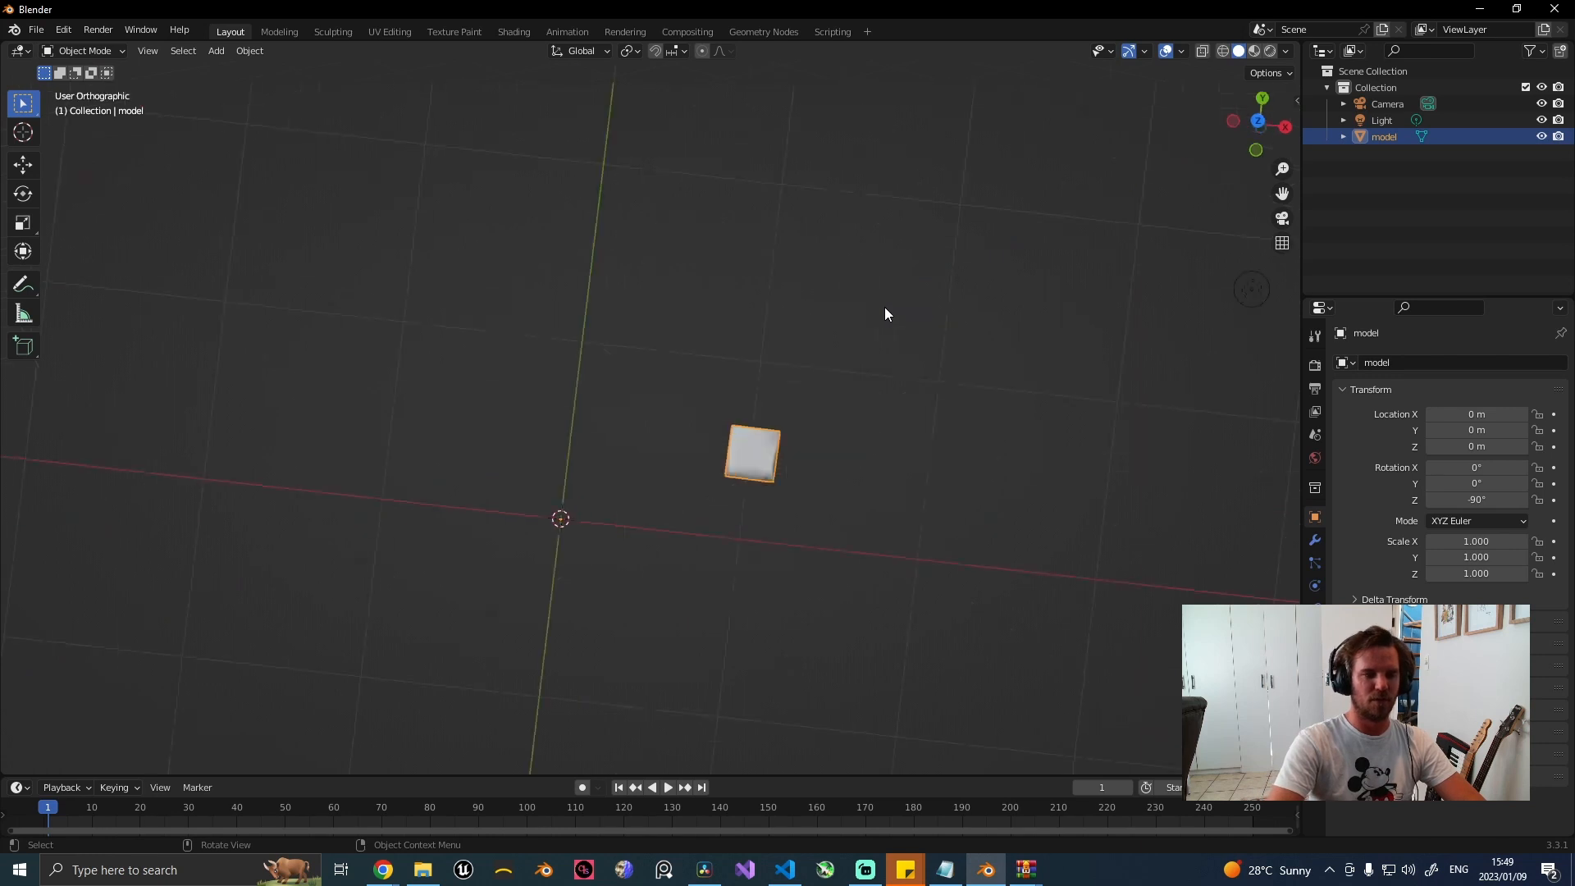
key(g)
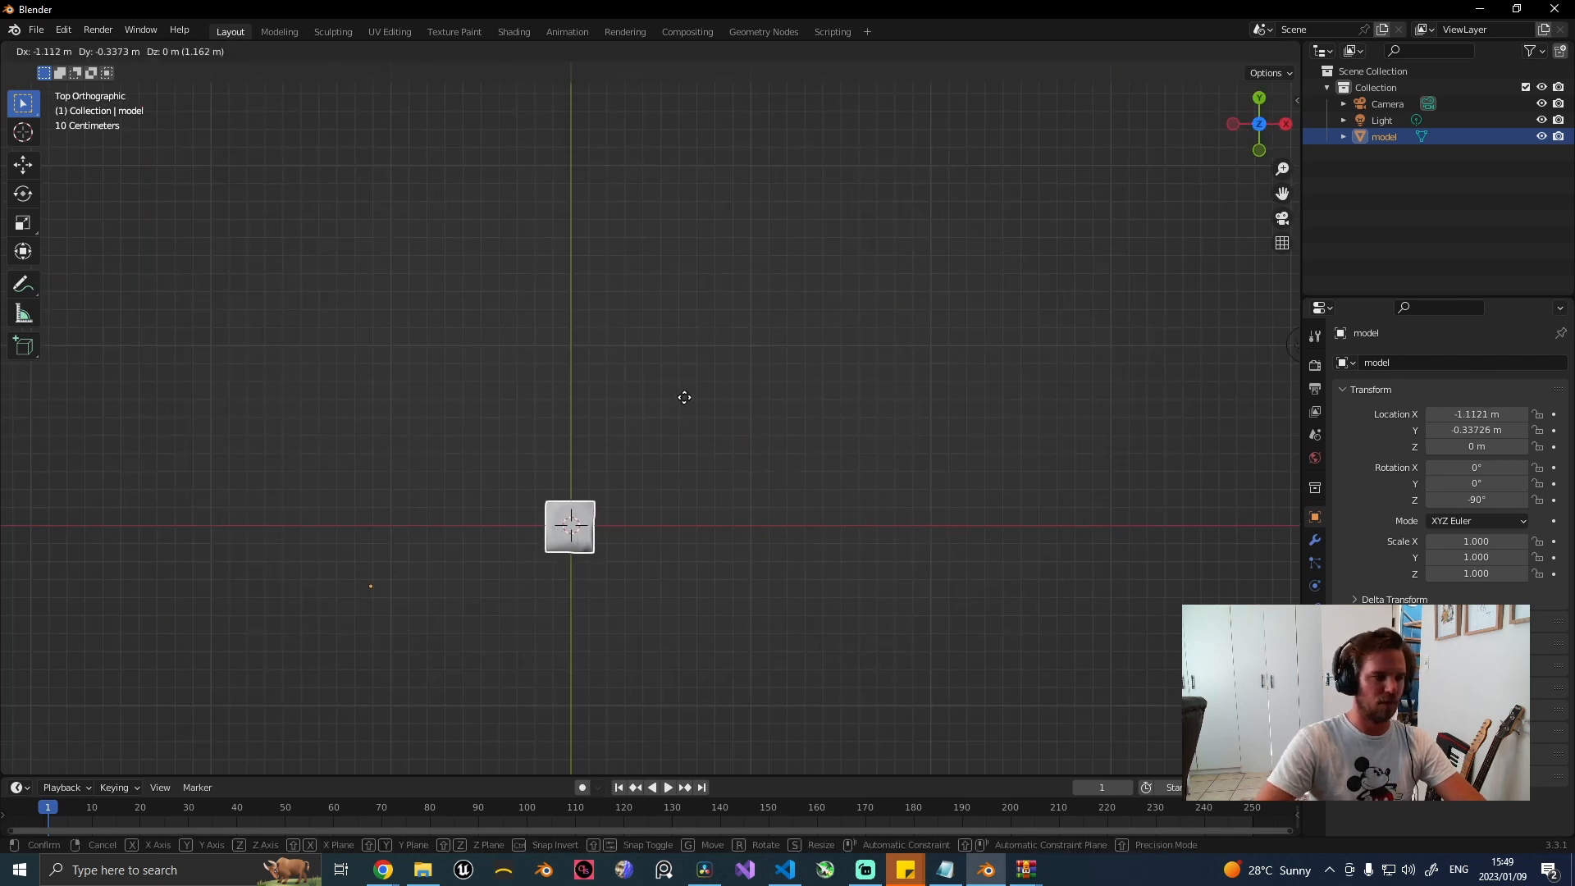
click(686, 395)
Set the model's origin to its geometry, and lower the model in right view onto the world origin.
click(252, 54)
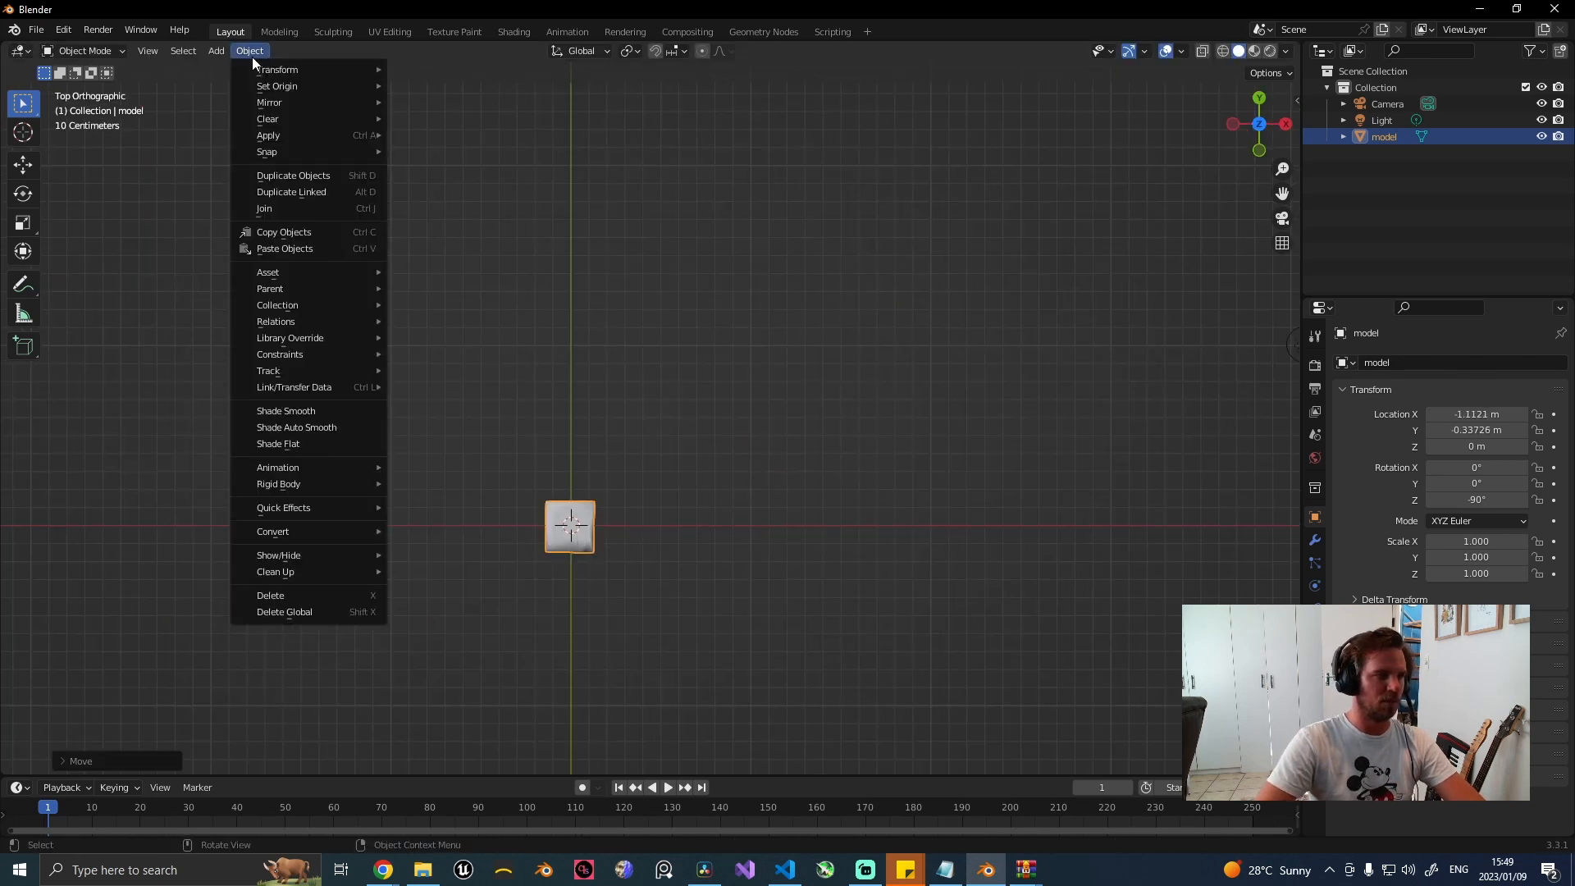
mouse_move(298, 89)
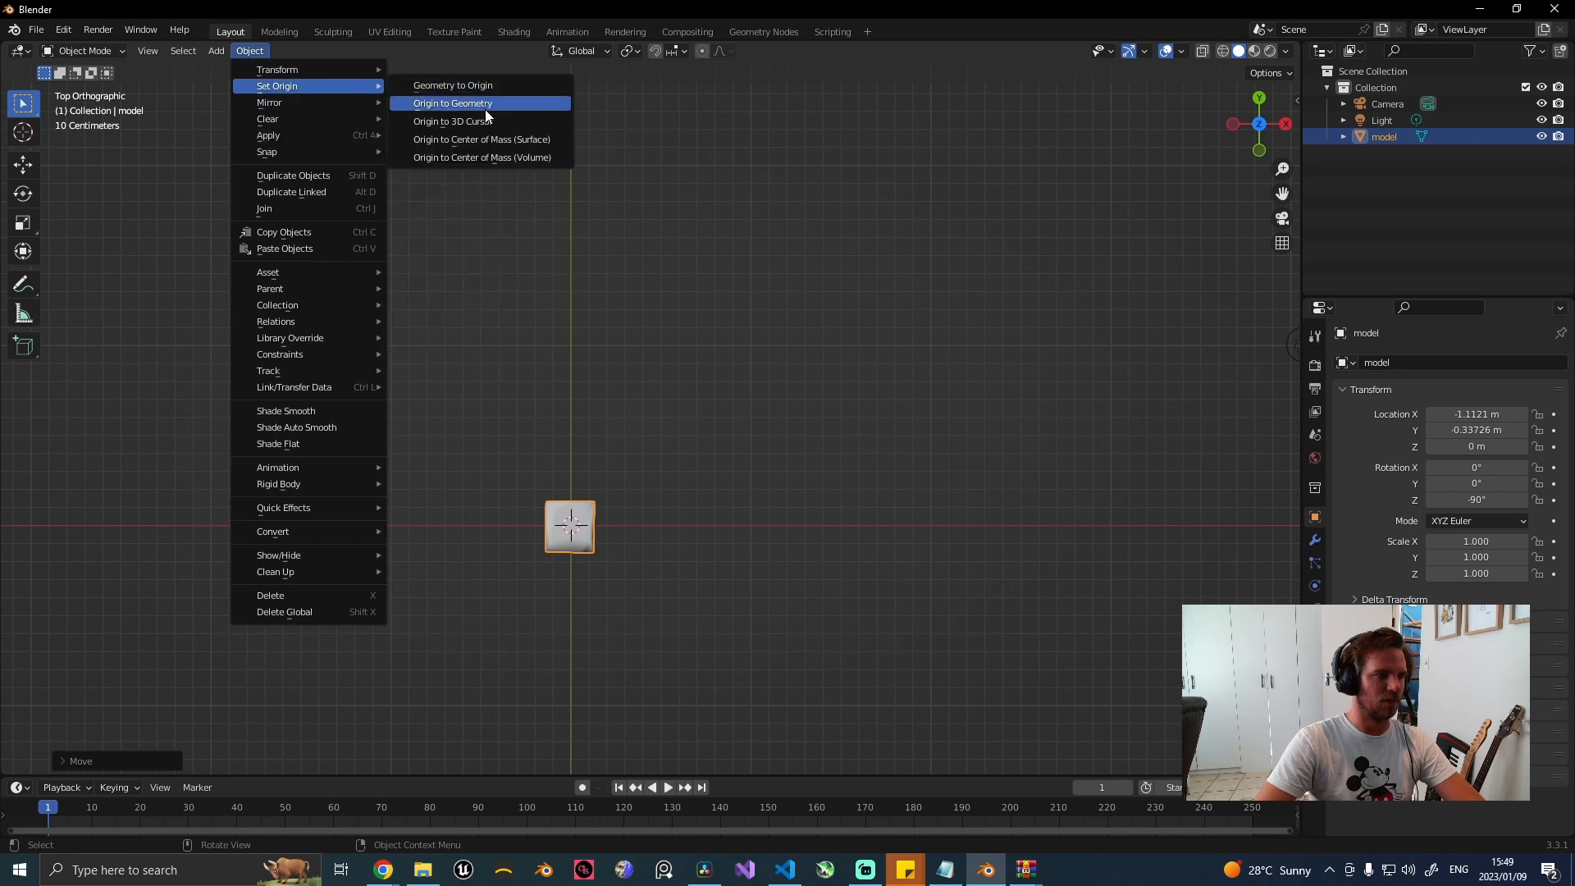
click(480, 104)
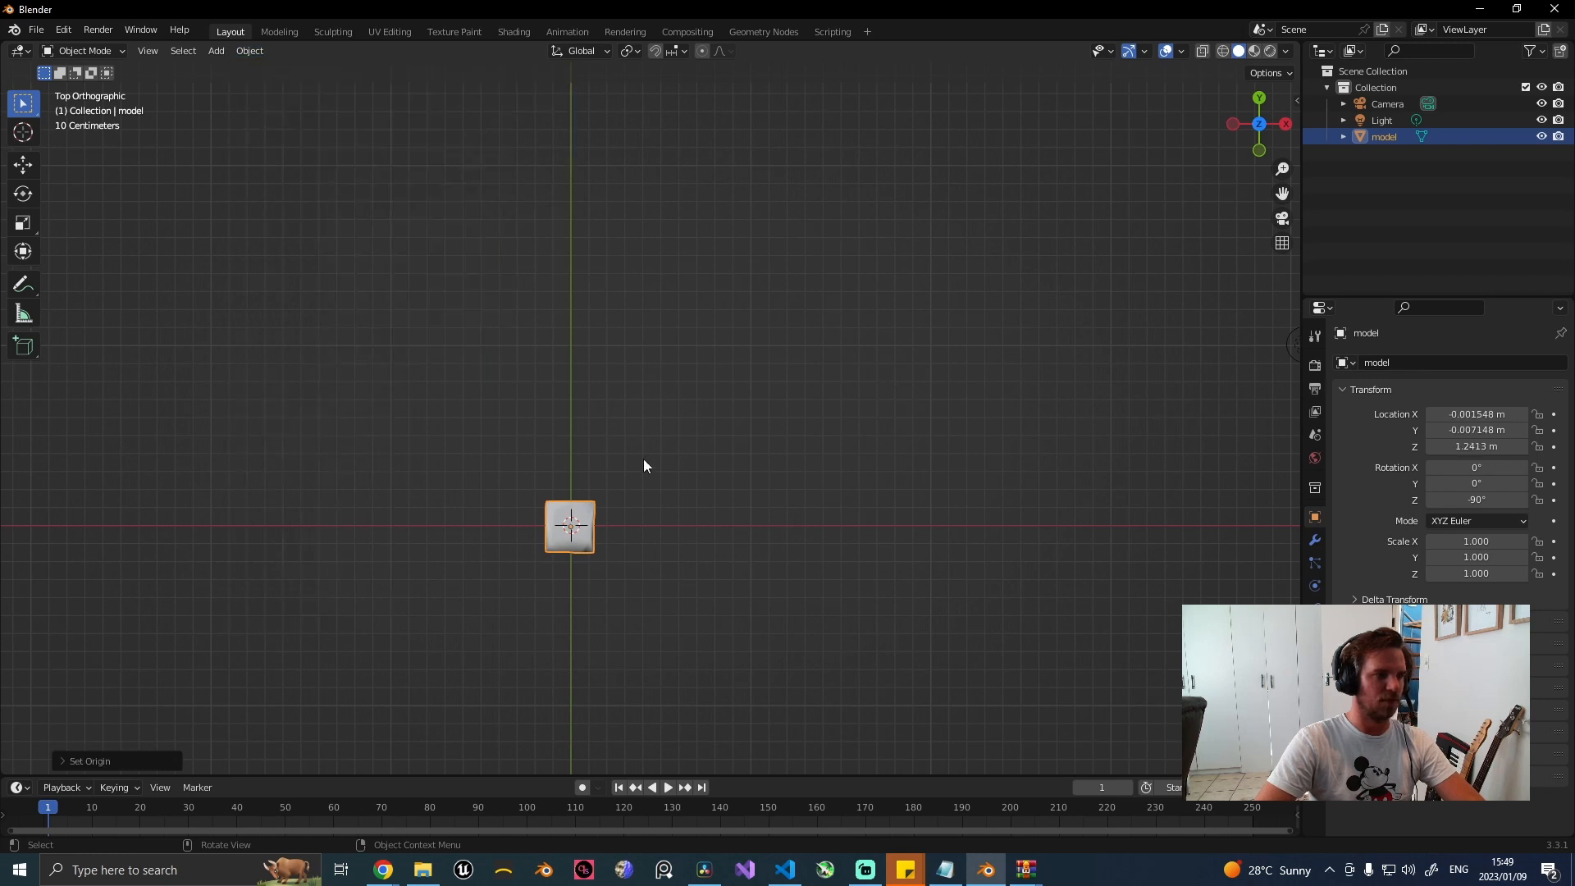
key(KP_3)
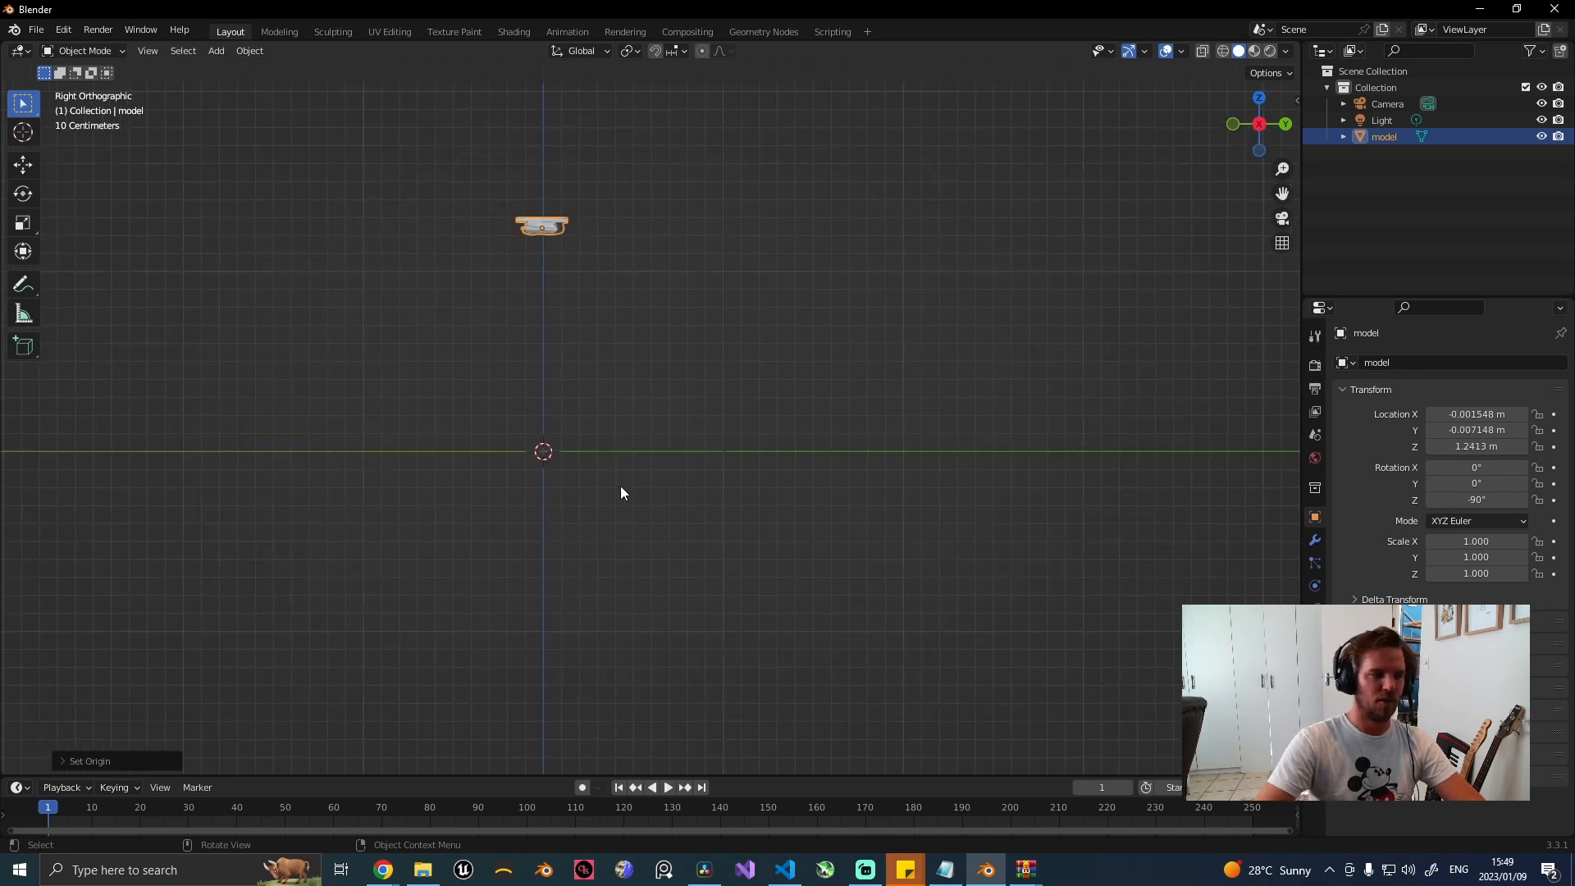
key(g)
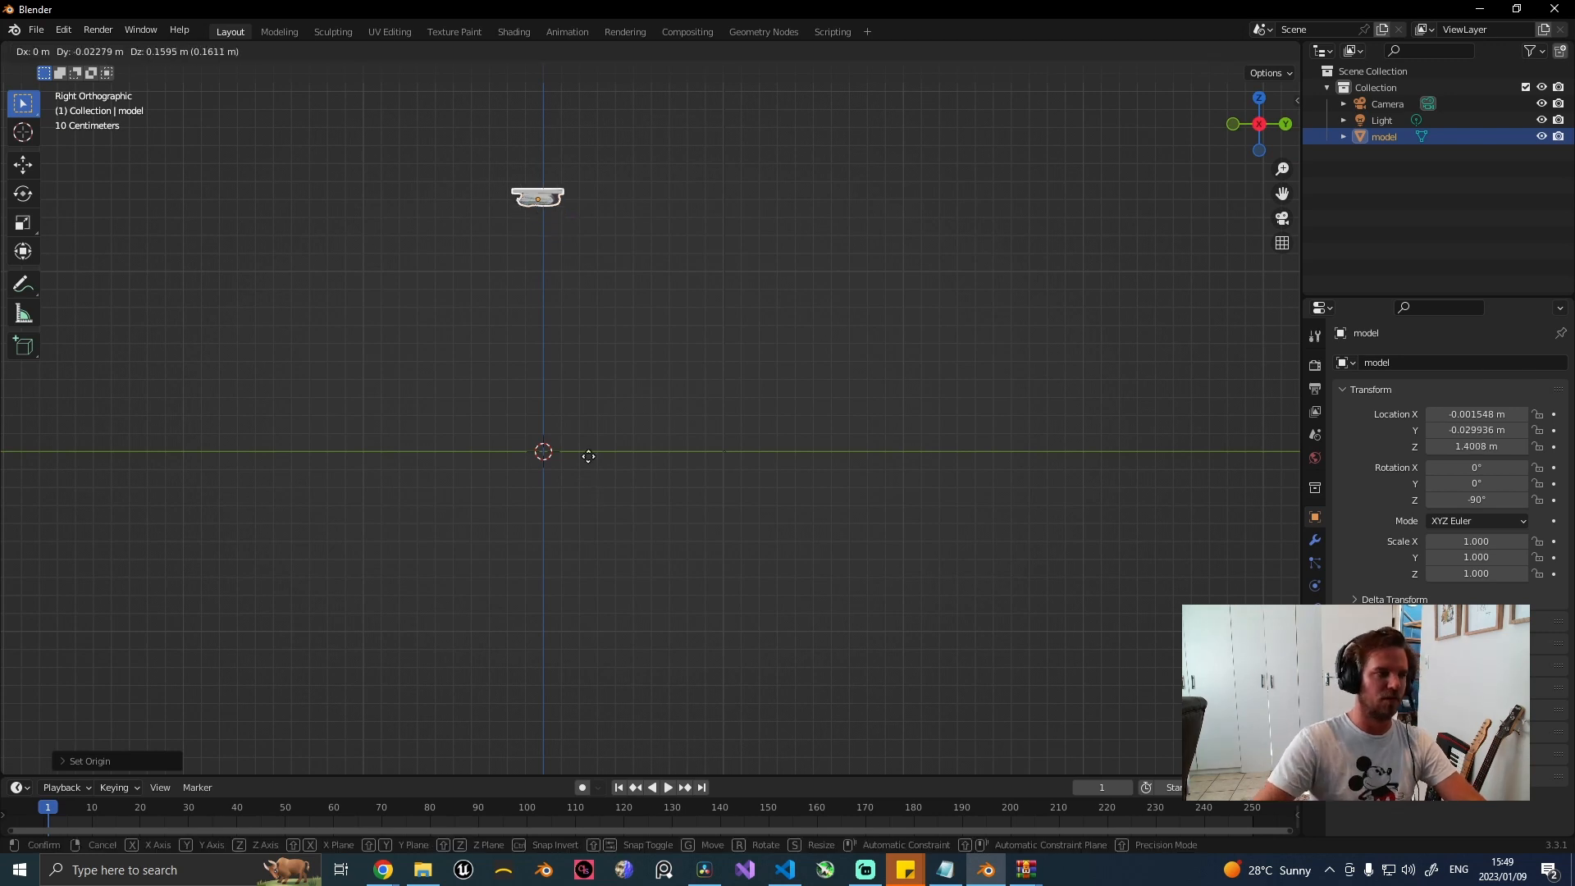
click(595, 707)
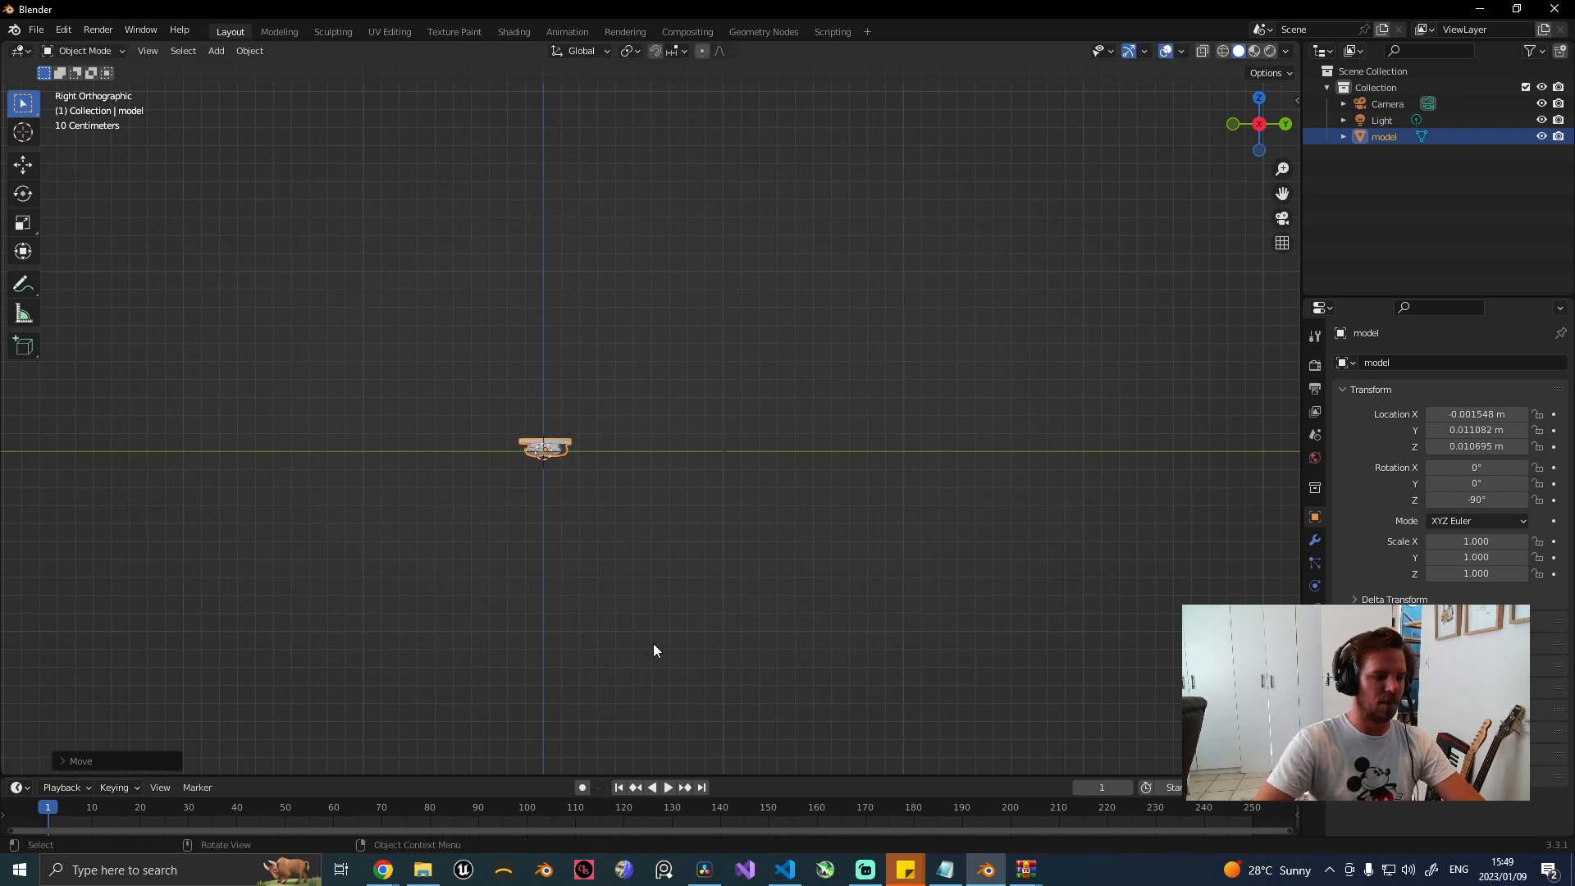
Rotate the model 180° in right view and raise it to about 0.061 m in Z so its base rests on the ground line.
text(r180)
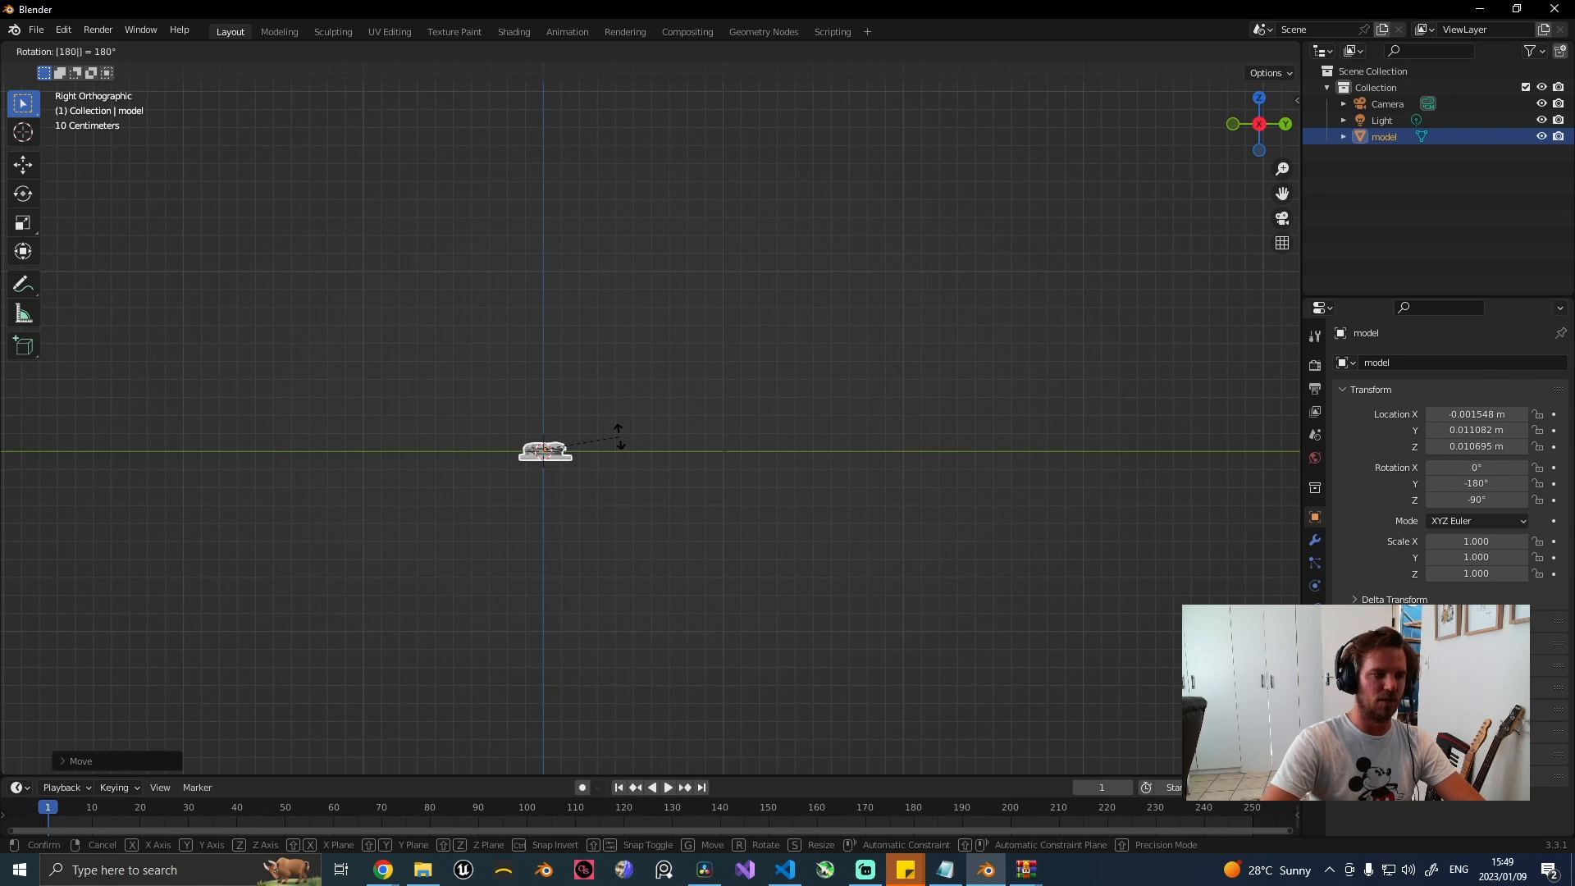
key(Return)
key(g)
click(619, 435)
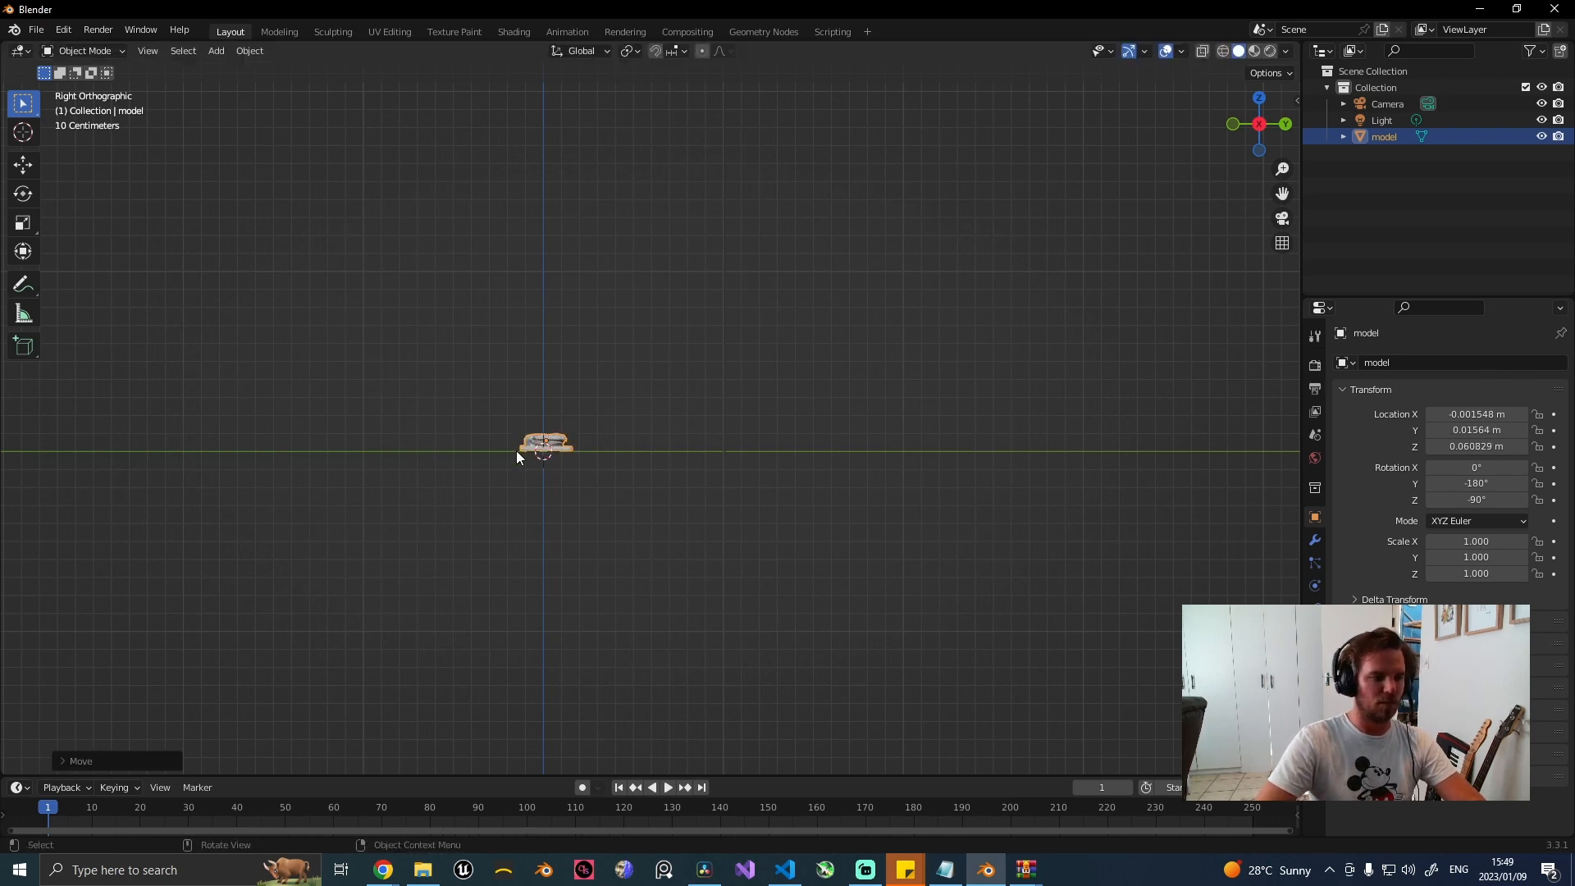
key(r)
key(Escape)
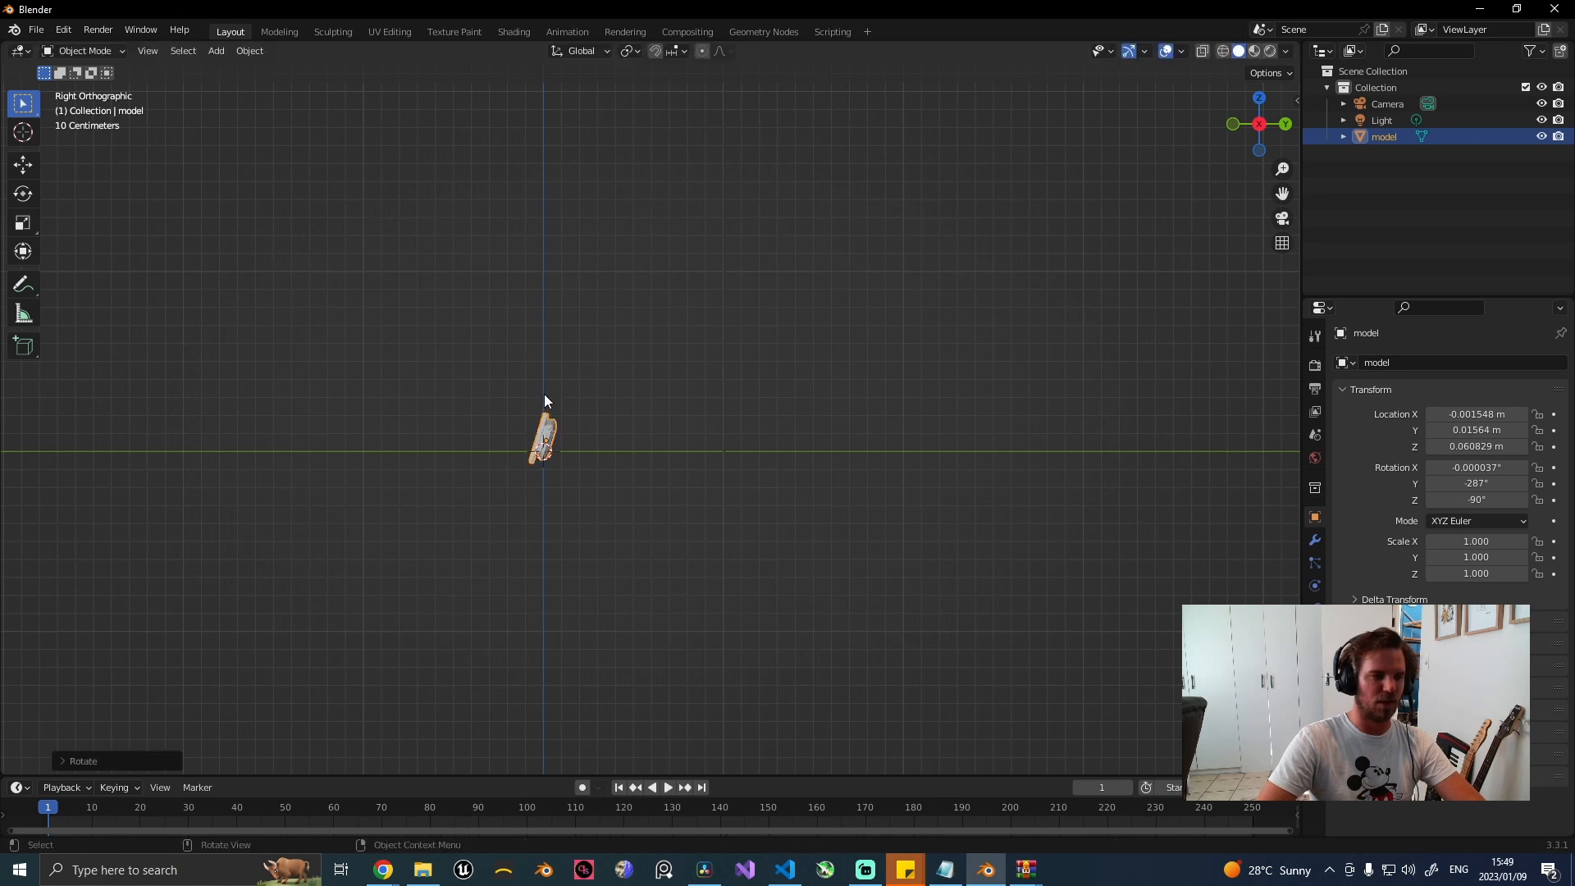
In Edit Mode, box-select the base slab under the wallet in front view and delete its vertices.
scroll(560, 442, up, 4)
shift+middle_drag(464, 438, 605, 504)
scroll(810, 451, up, 6)
middle_drag(946, 457, 910, 549)
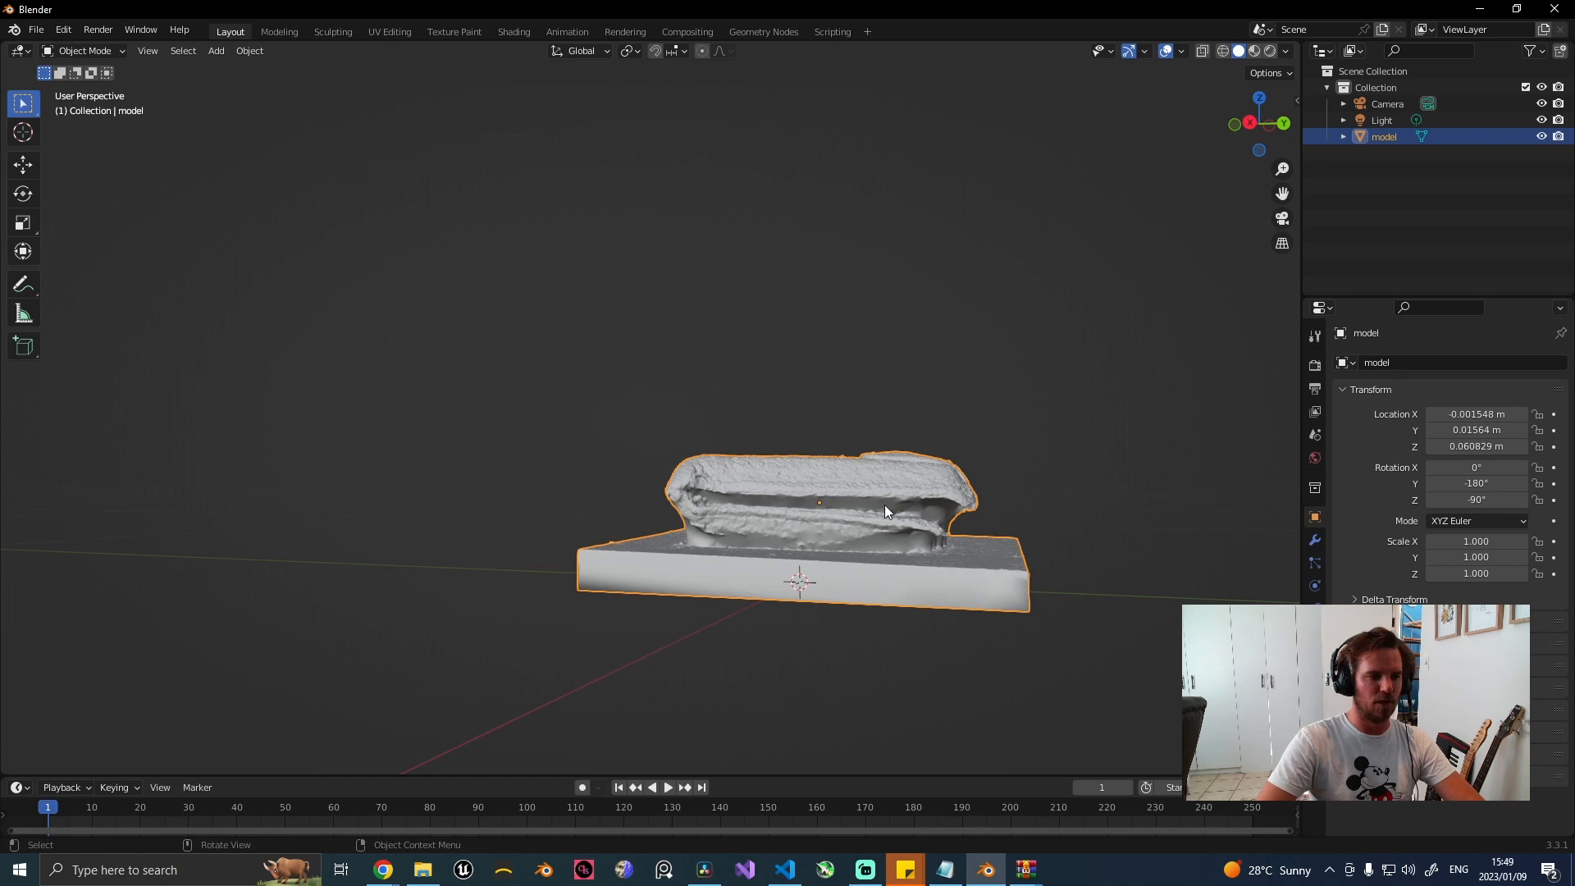
key(Tab)
key(alt+a)
middle_drag(968, 547, 979, 548)
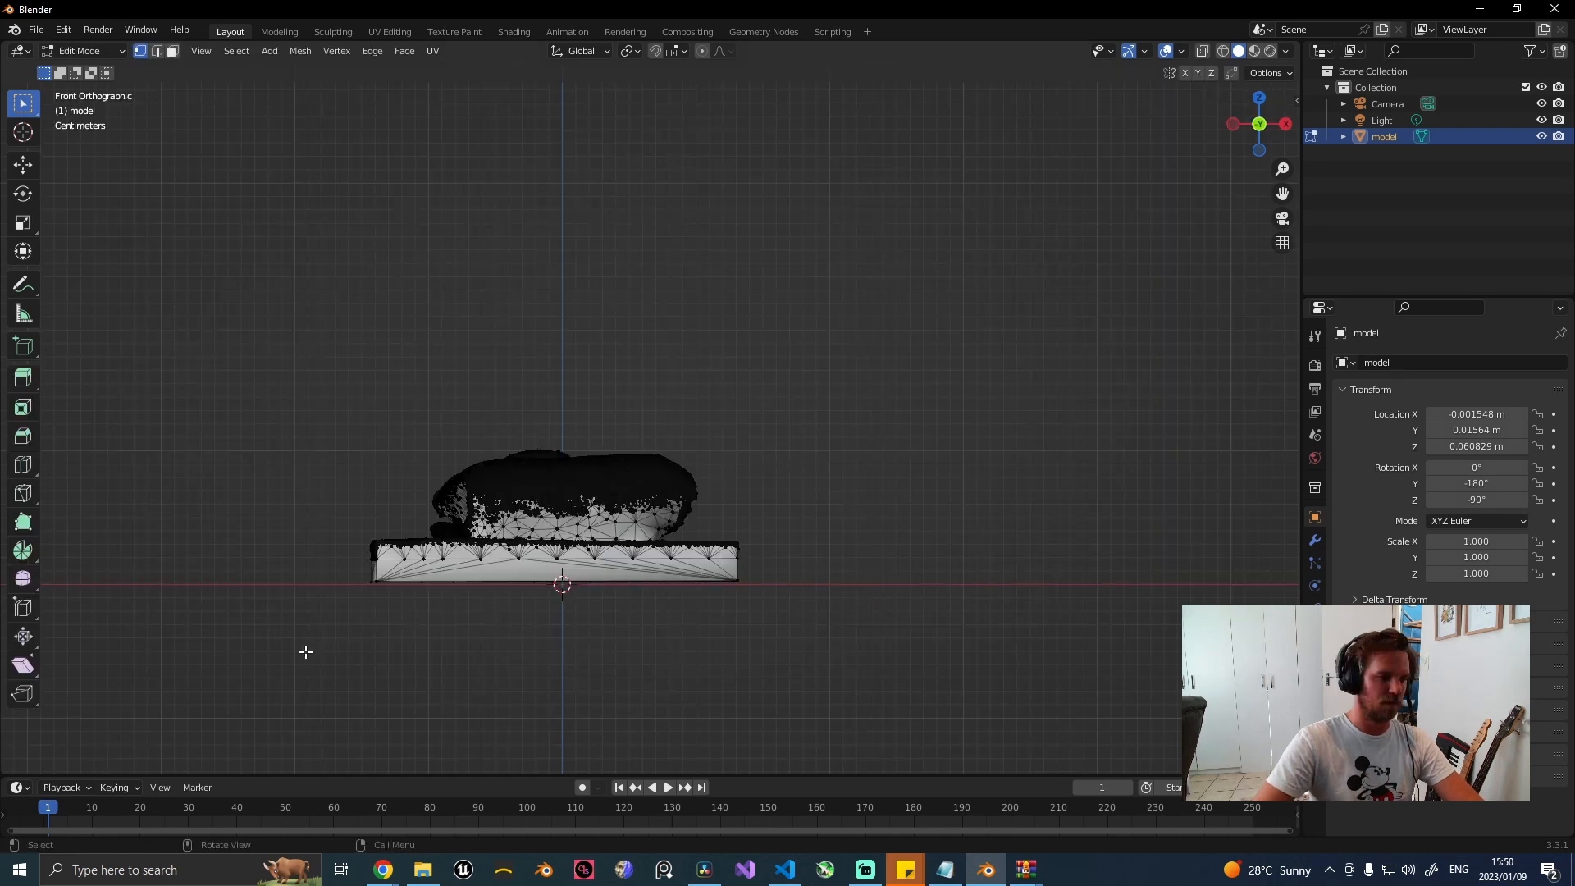
drag(306, 652, 863, 539)
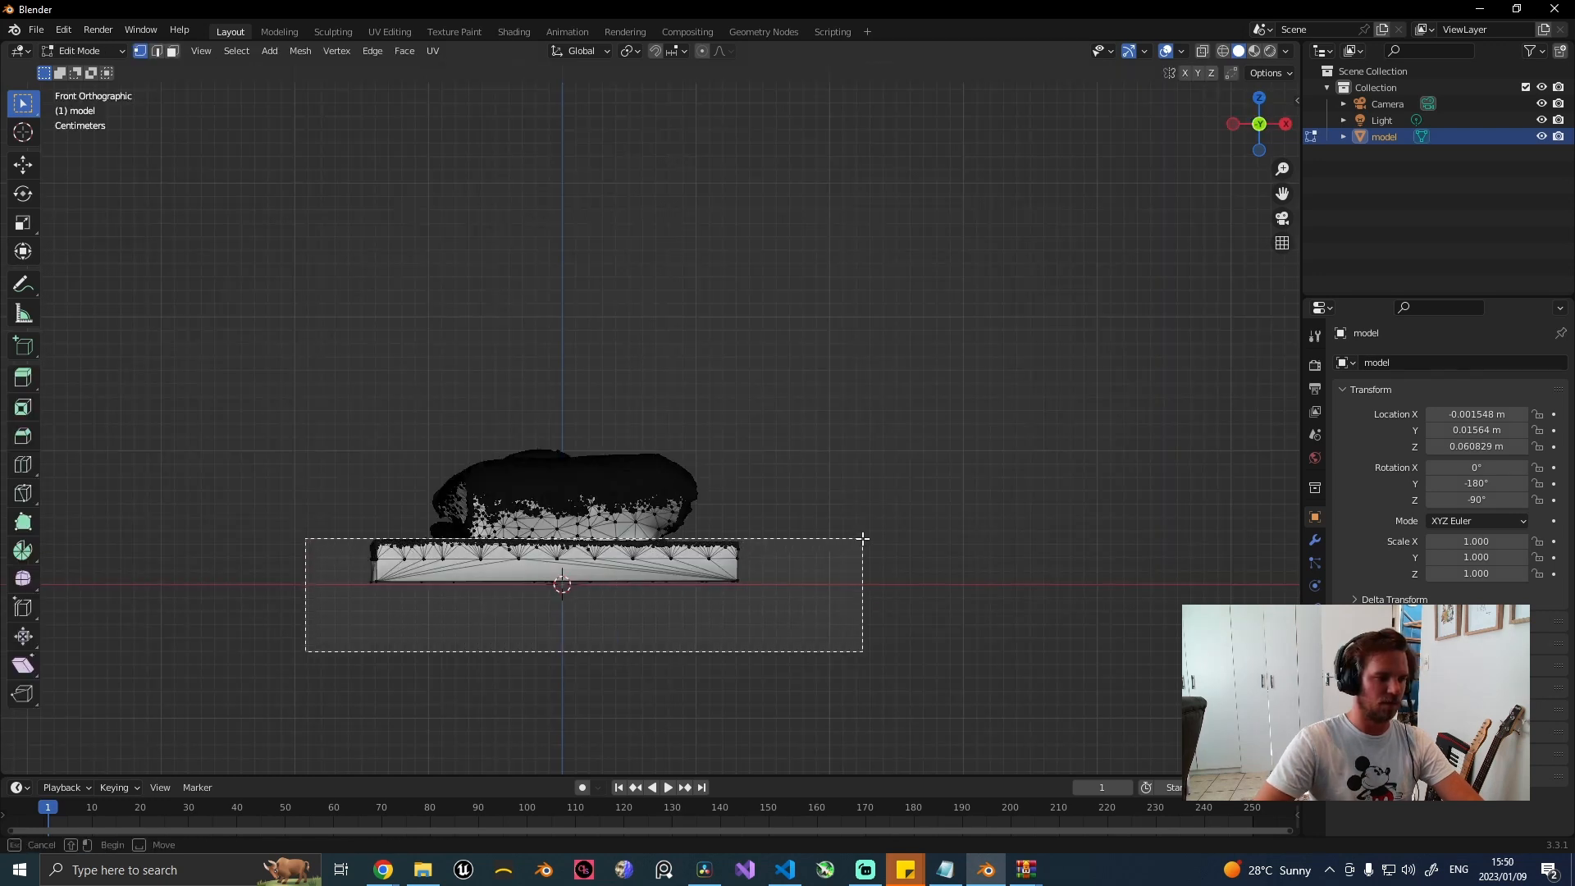
drag(961, 524, 961, 524)
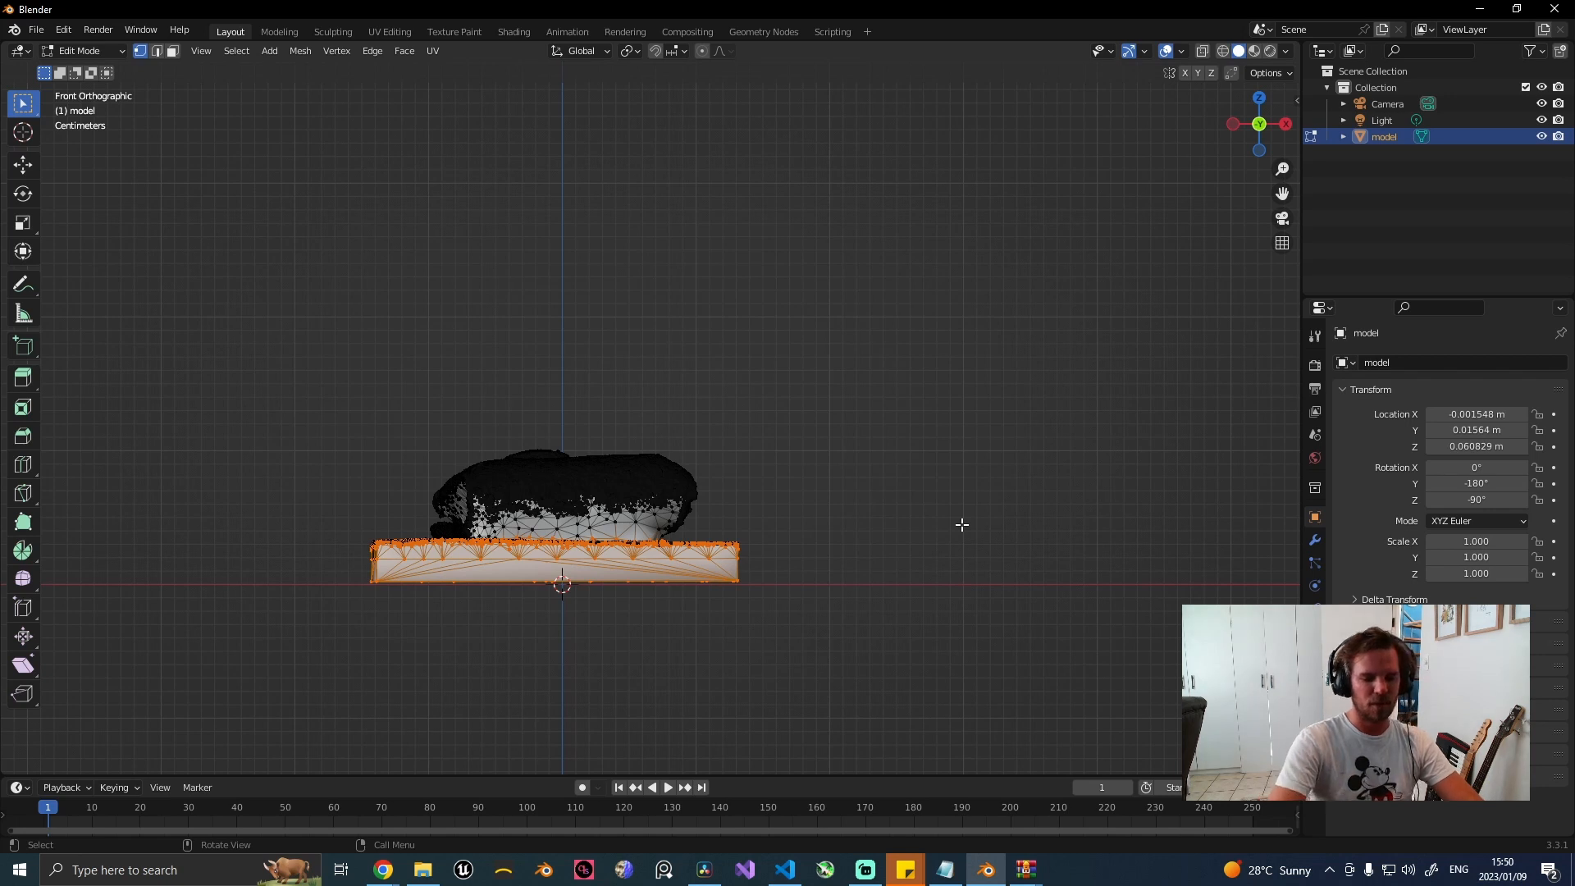
key(x)
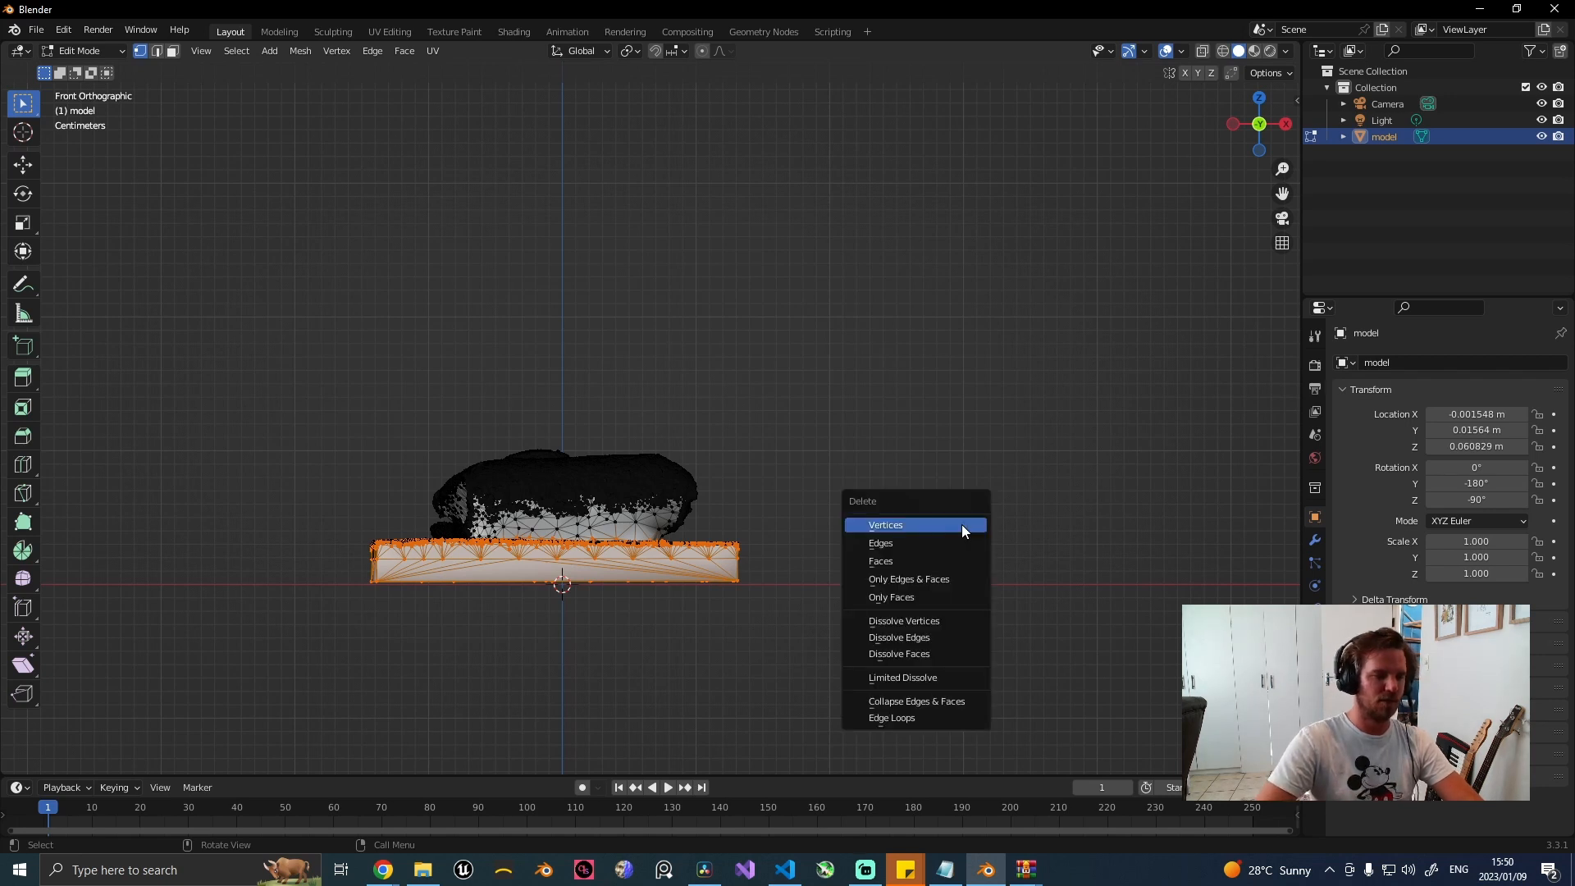
click(961, 524)
With X-ray on, select the leftover base geometry under the wallet in front view, delete its vertices and return to Object Mode.
middle_drag(961, 524, 838, 518)
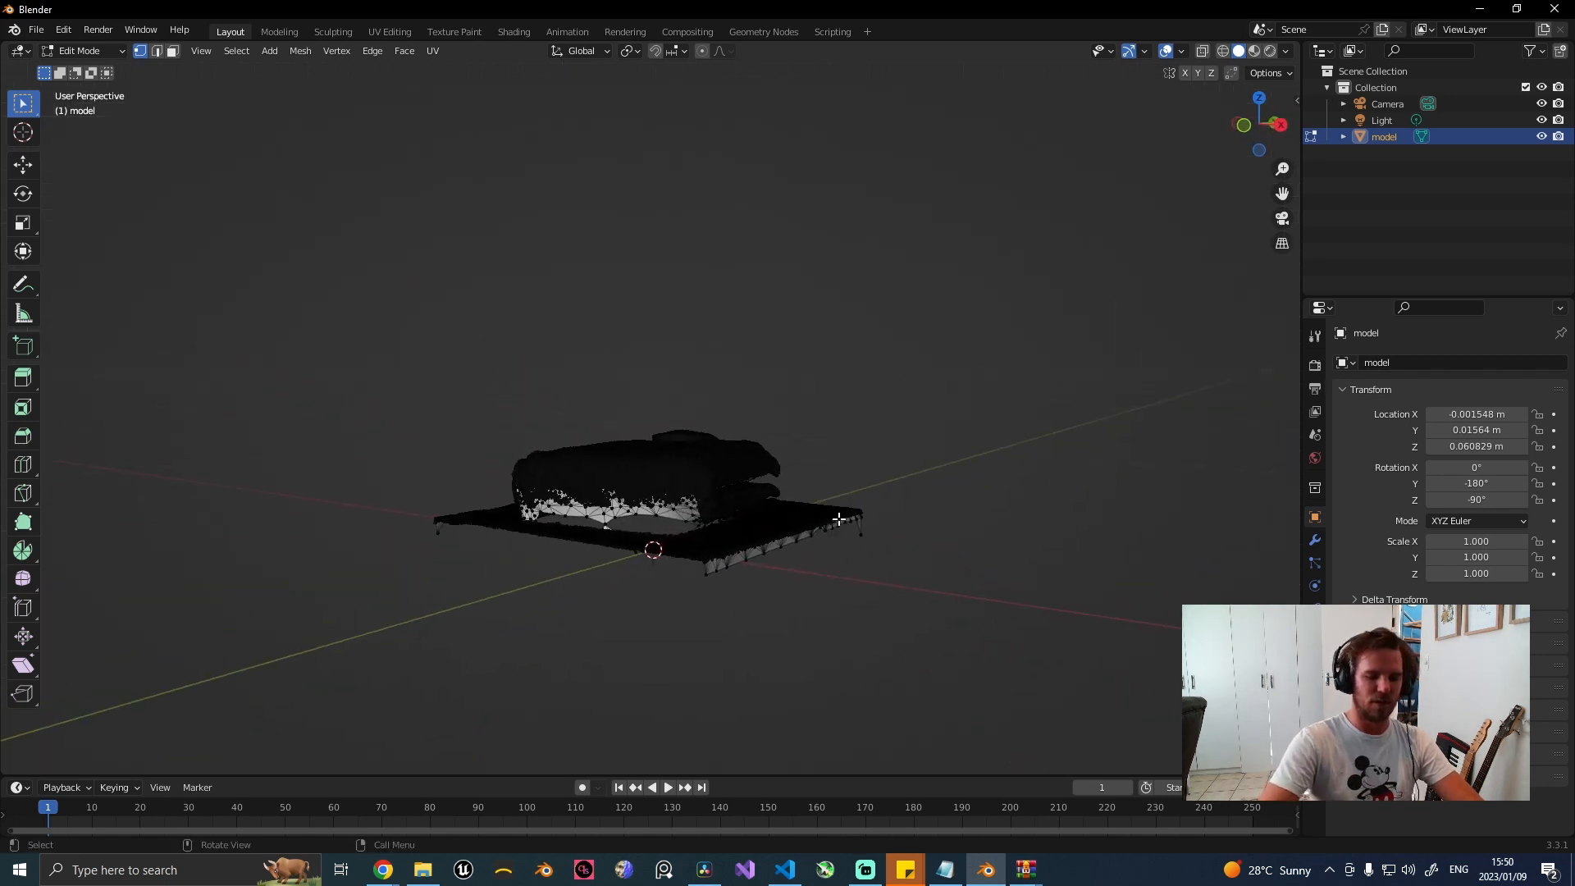
key(KP_1)
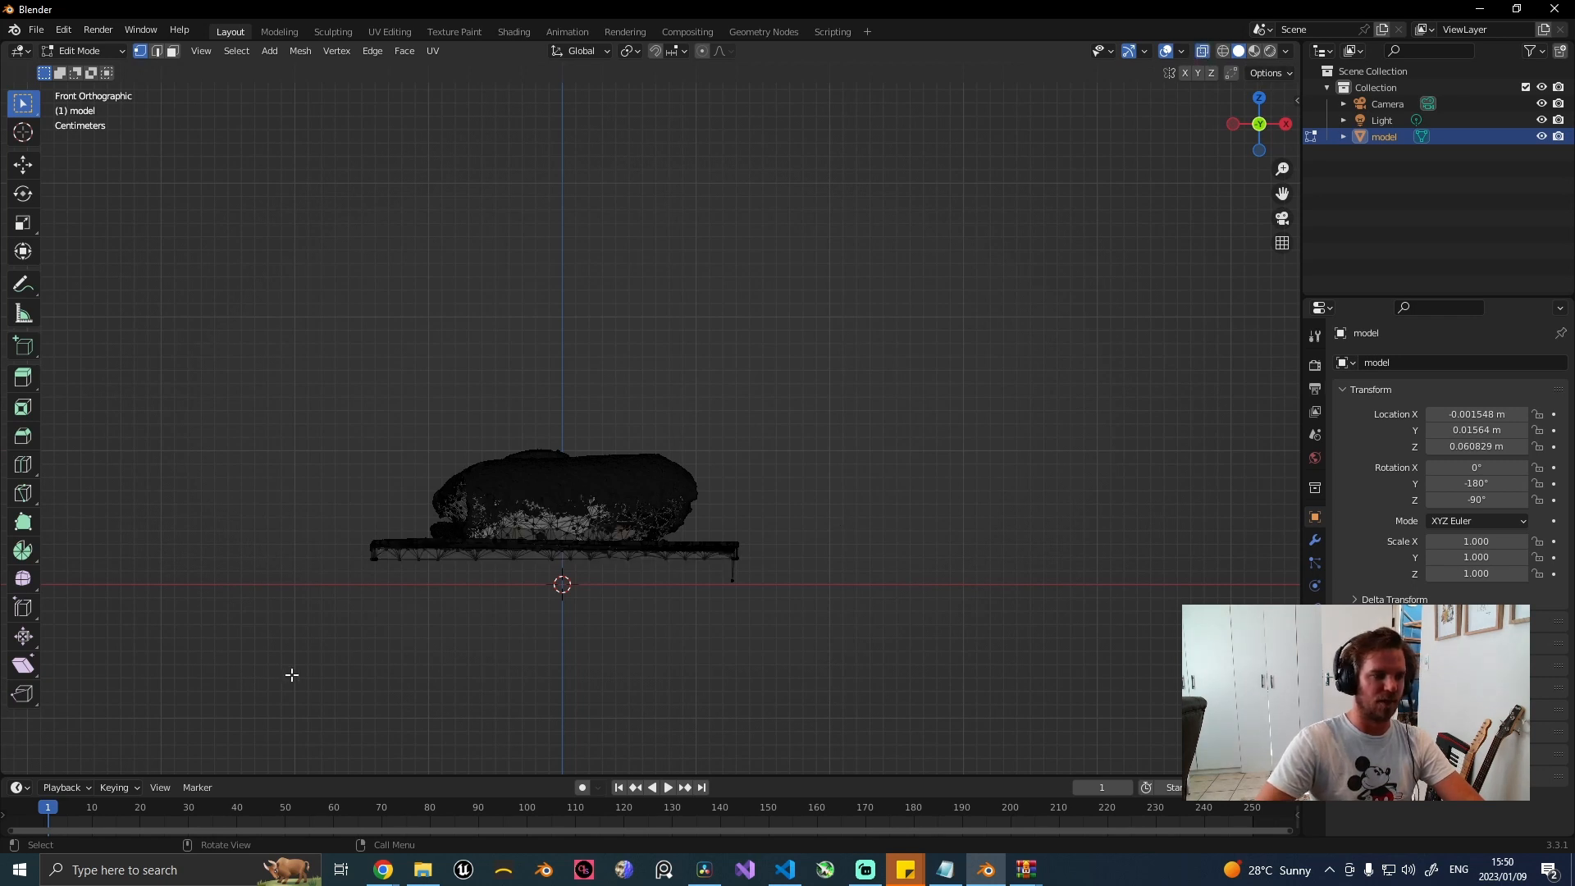
drag(291, 674, 848, 527)
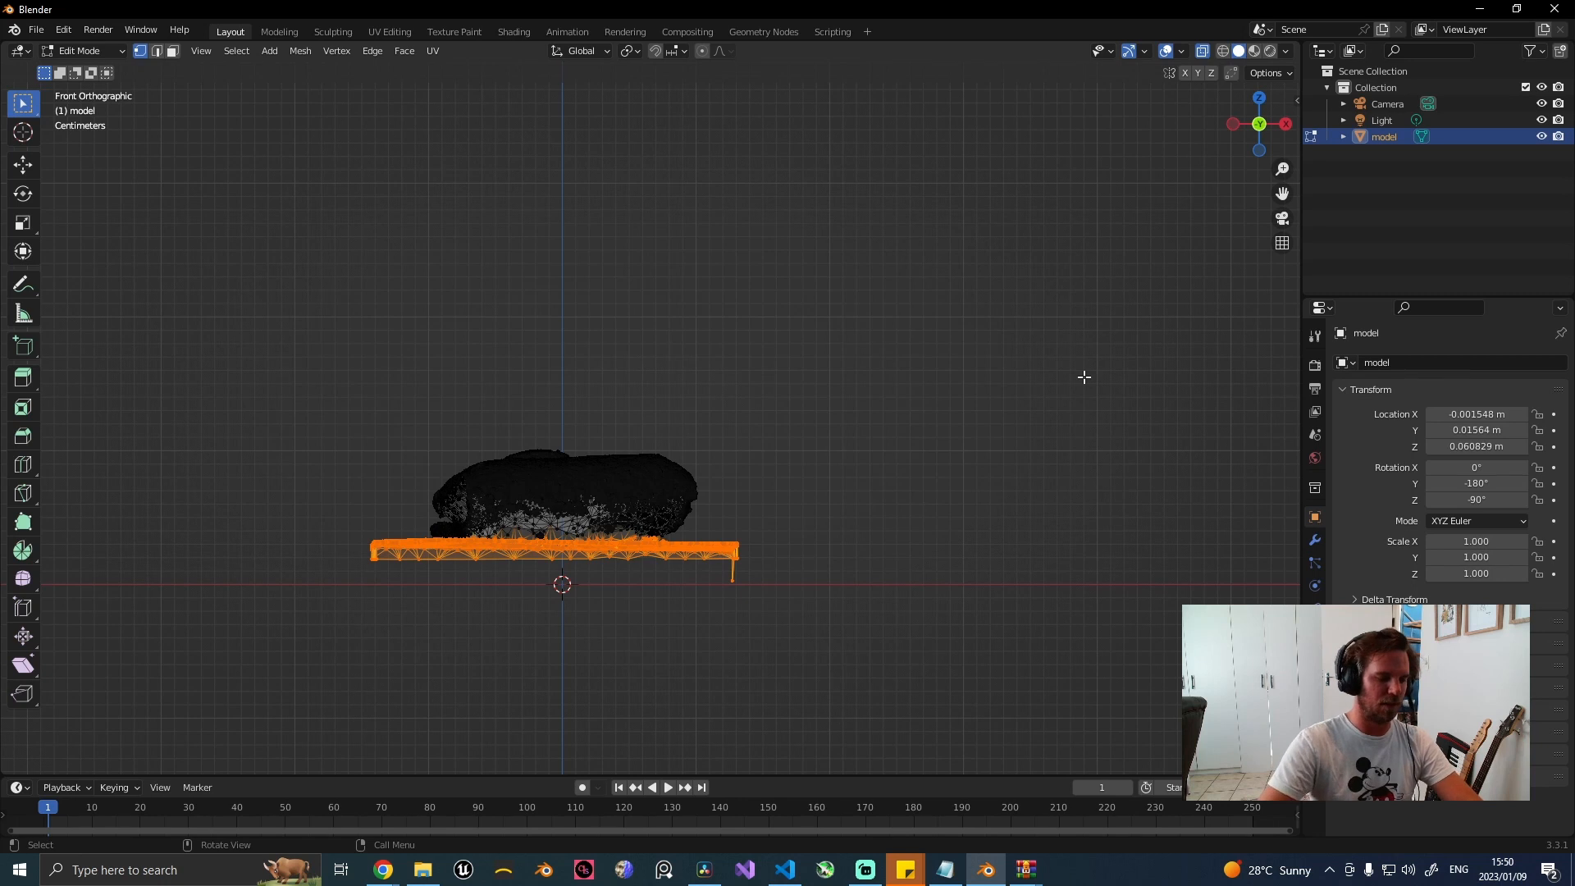
key(x)
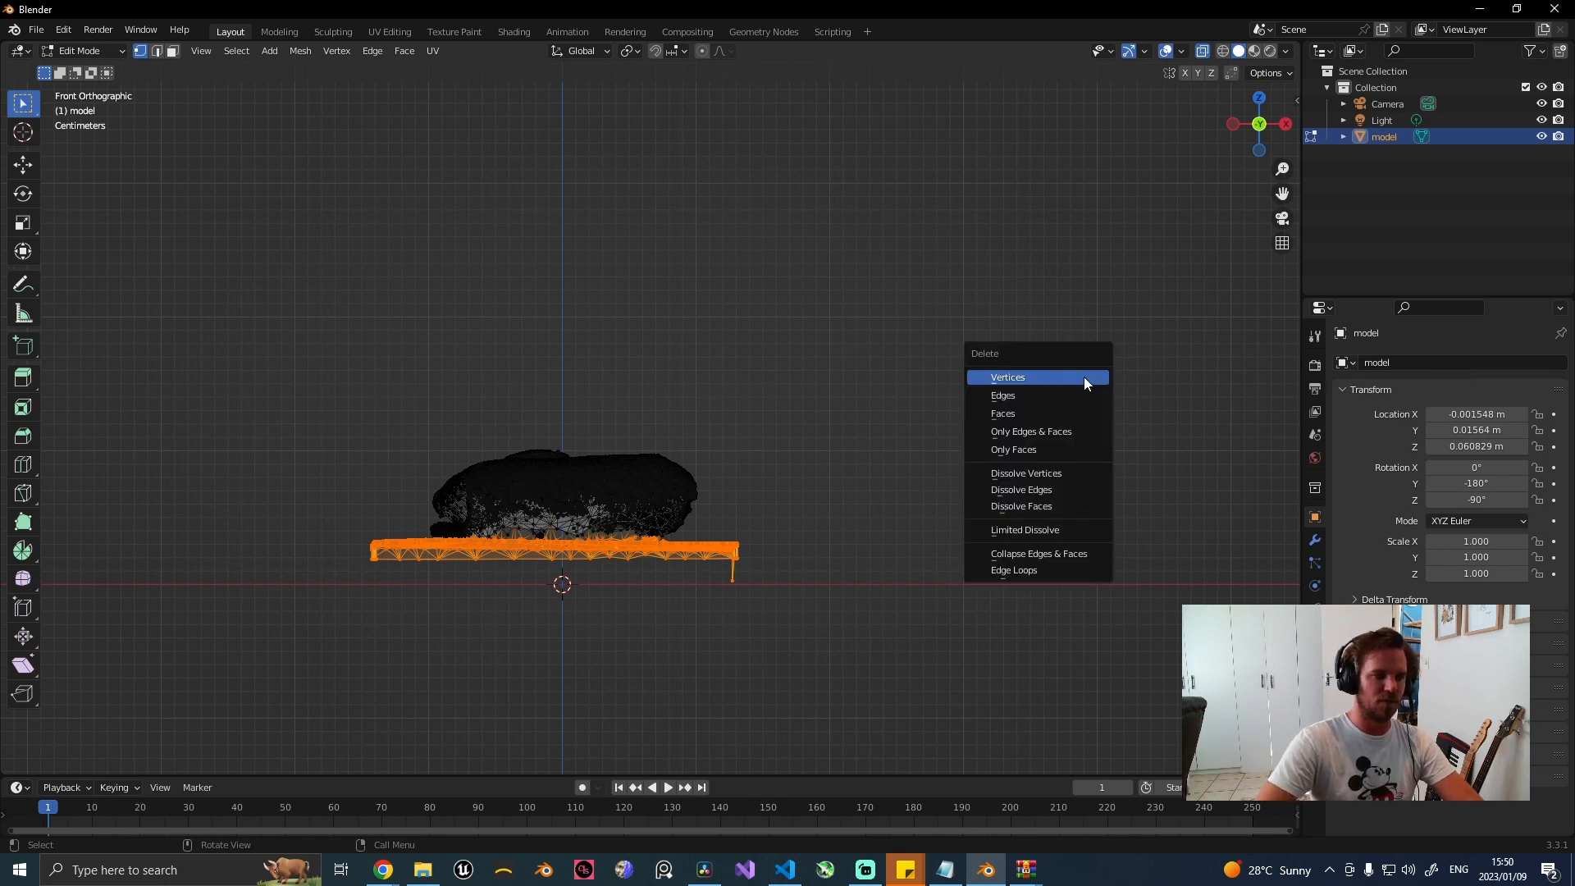
click(1084, 377)
middle_drag(1082, 376, 867, 479)
mouse_move(776, 441)
middle_down()
mouse_move(755, 429)
mouse_move(826, 457)
mouse_move(717, 469)
mouse_move(837, 485)
mouse_move(931, 408)
mouse_move(936, 426)
mouse_move(813, 427)
mouse_move(856, 380)
mouse_move(749, 456)
mouse_move(845, 431)
mouse_move(792, 451)
middle_up()
key(Tab)
scroll(713, 469, up, 4)
click(949, 312)
middle_drag(948, 312, 889, 378)
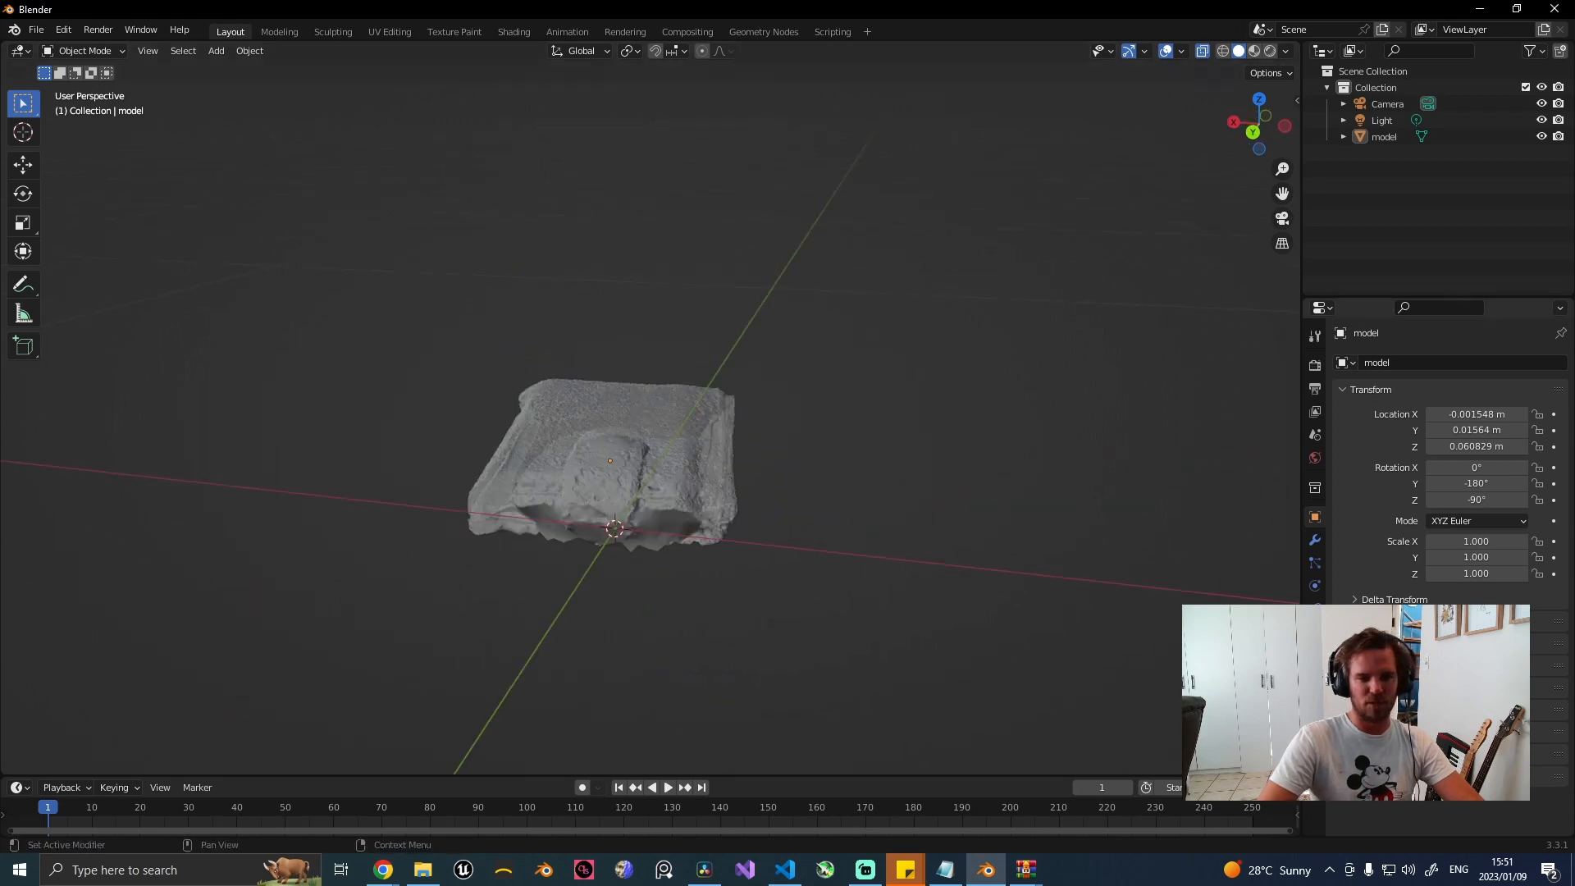
Add a second material slot to the model with a new material named Wallet.
click(1315, 655)
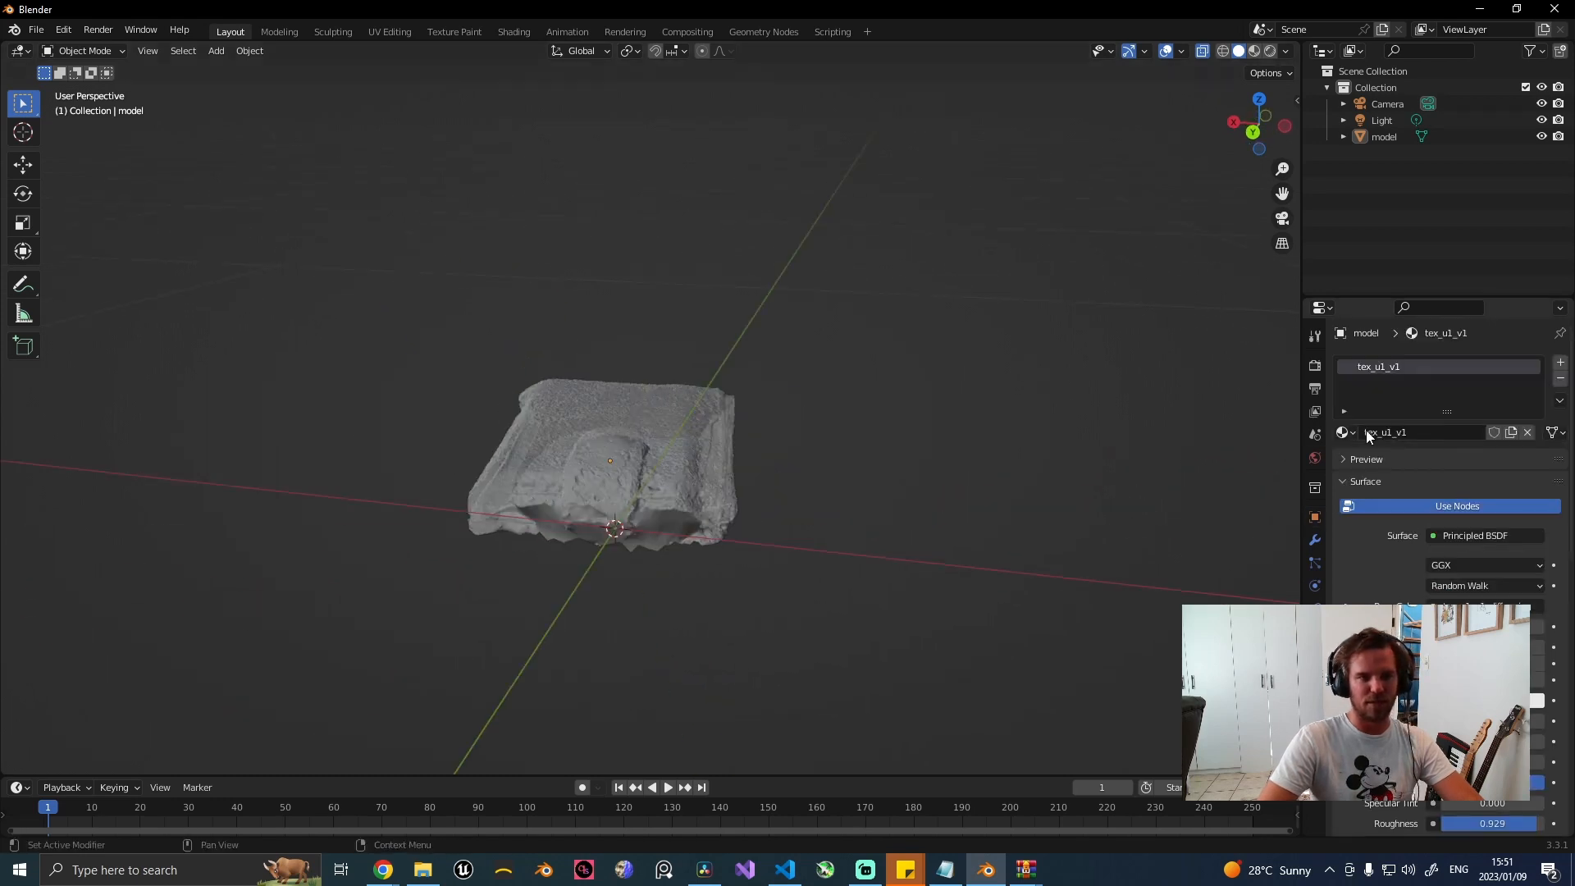
click(866, 871)
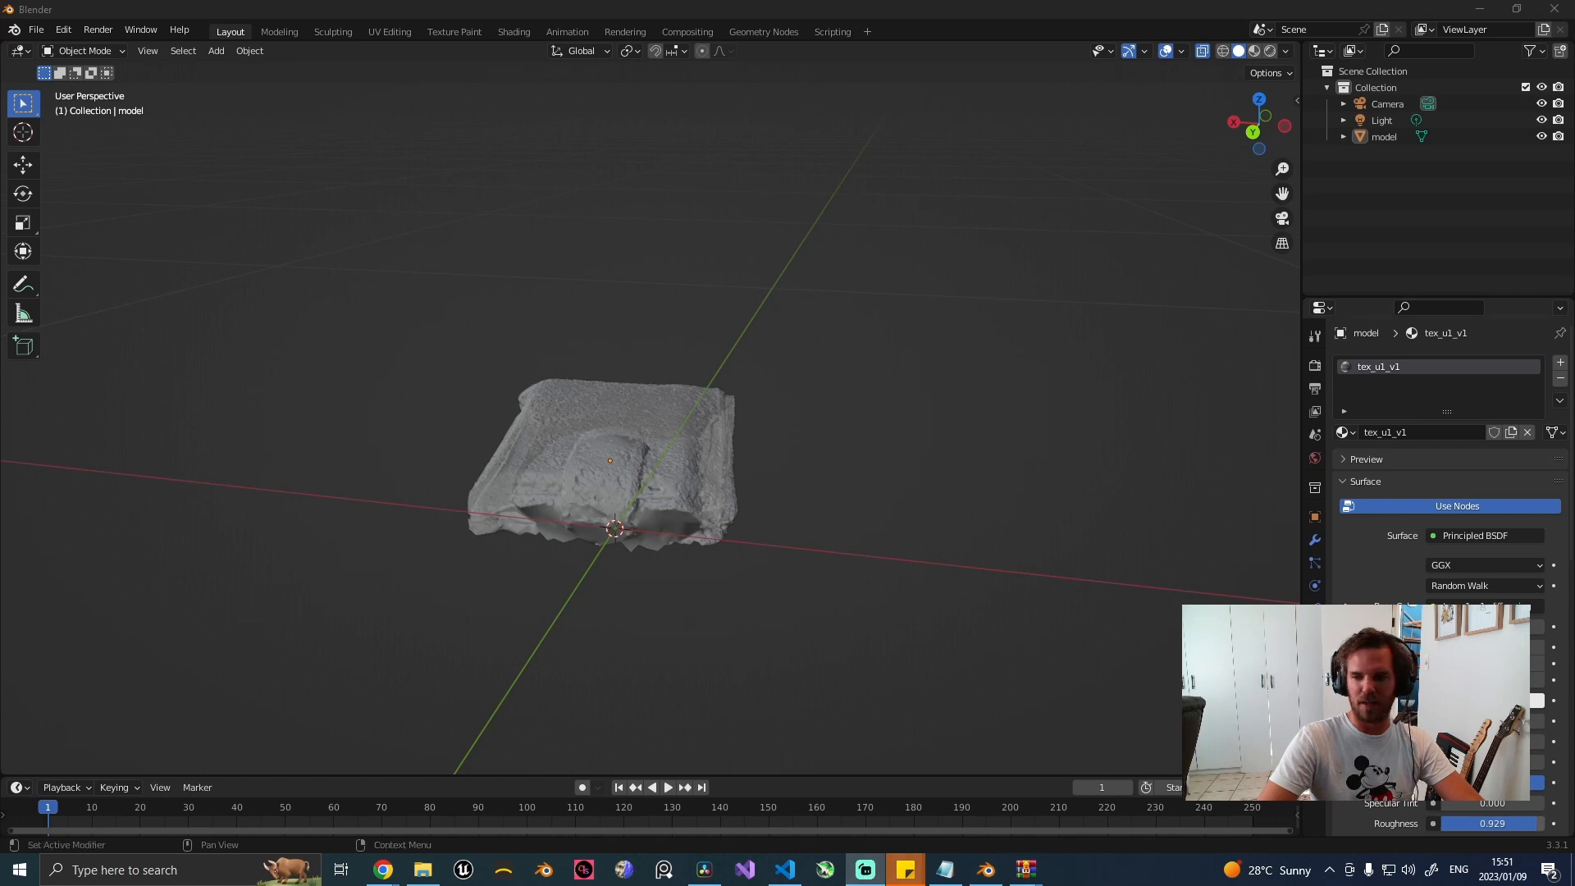
click(1356, 431)
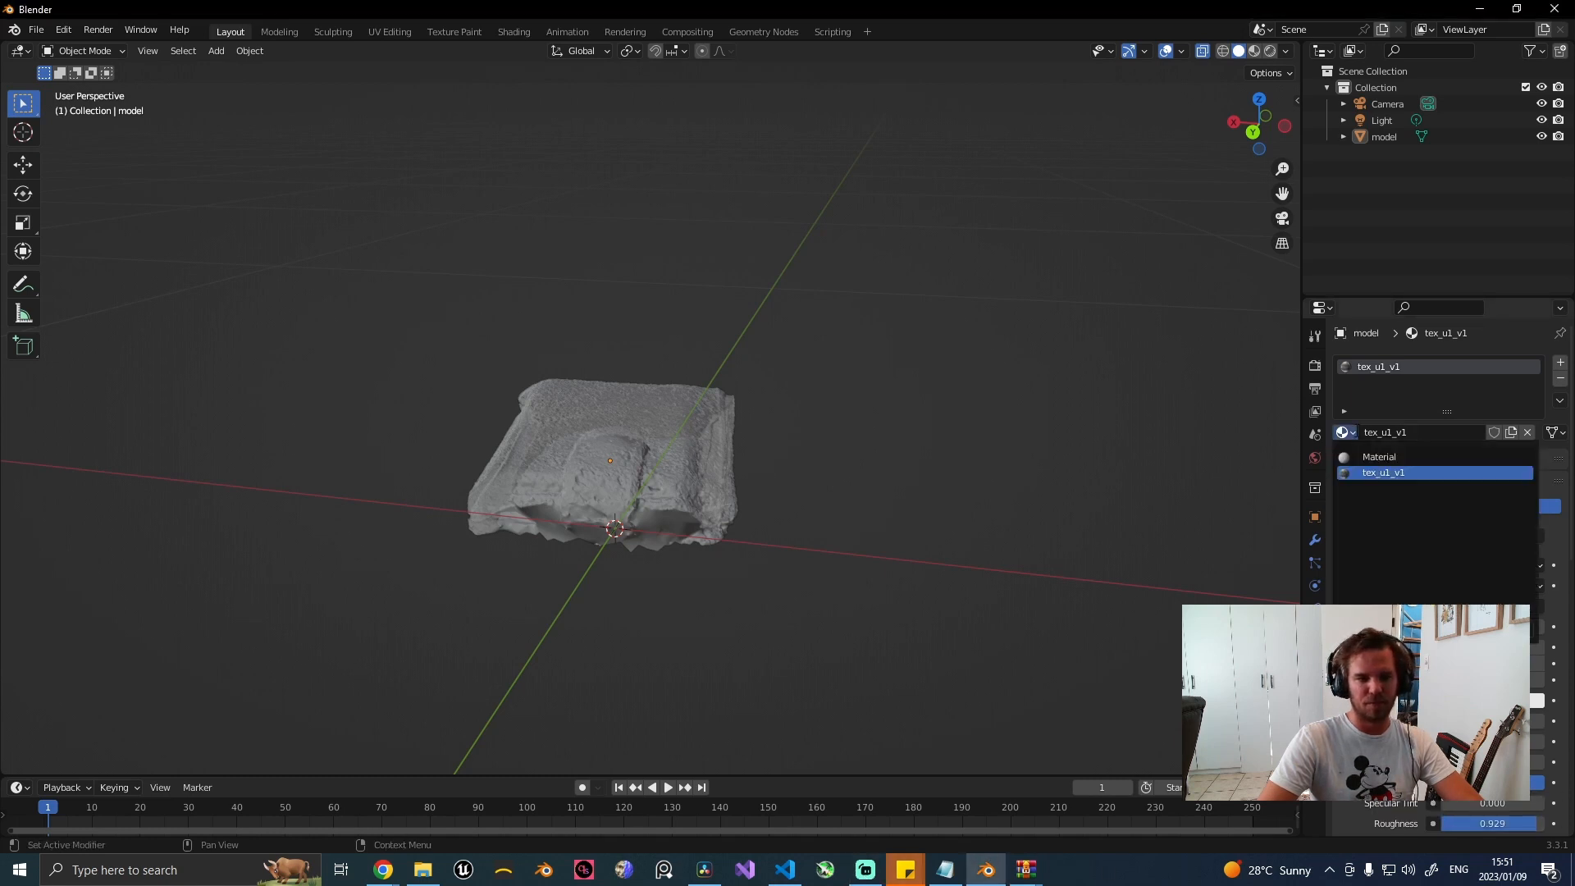
click(1356, 431)
click(1561, 366)
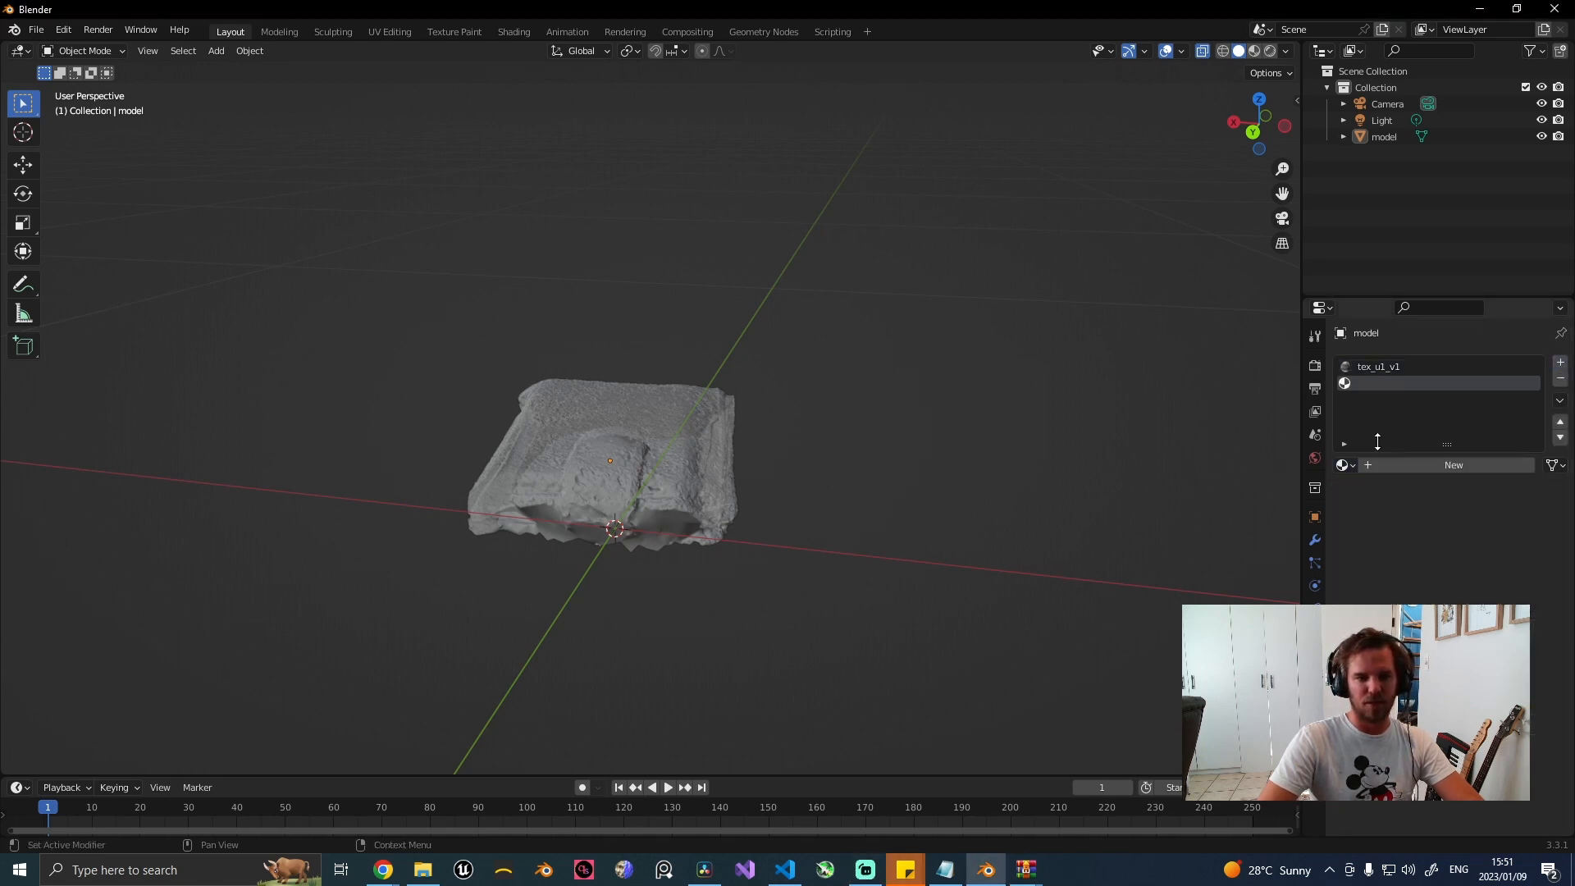
click(1398, 464)
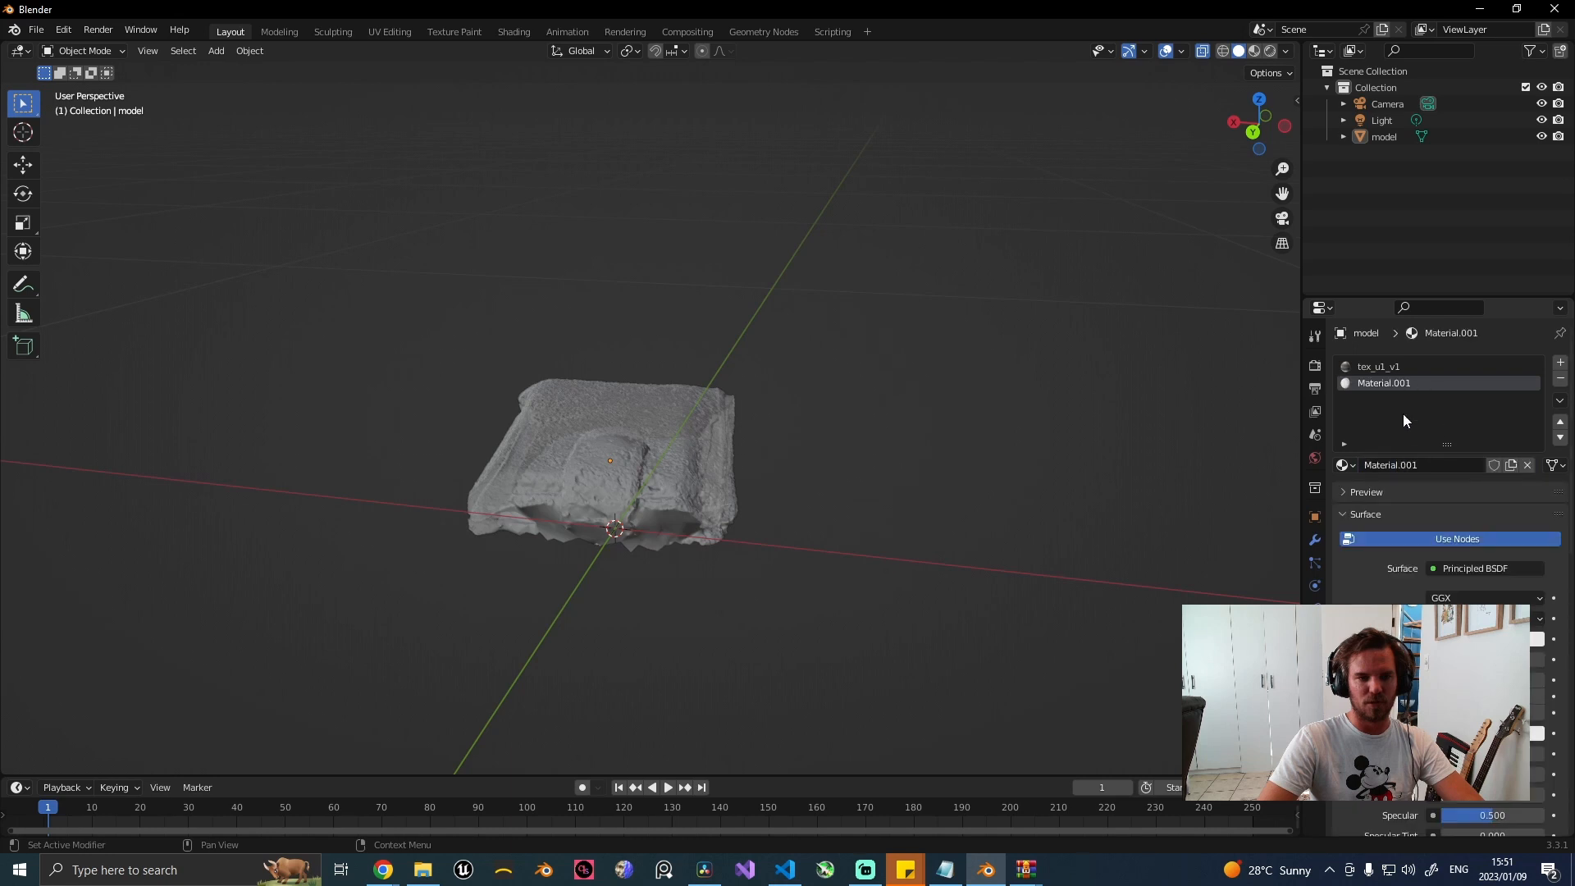
double_click(1427, 465)
text(Wallet)
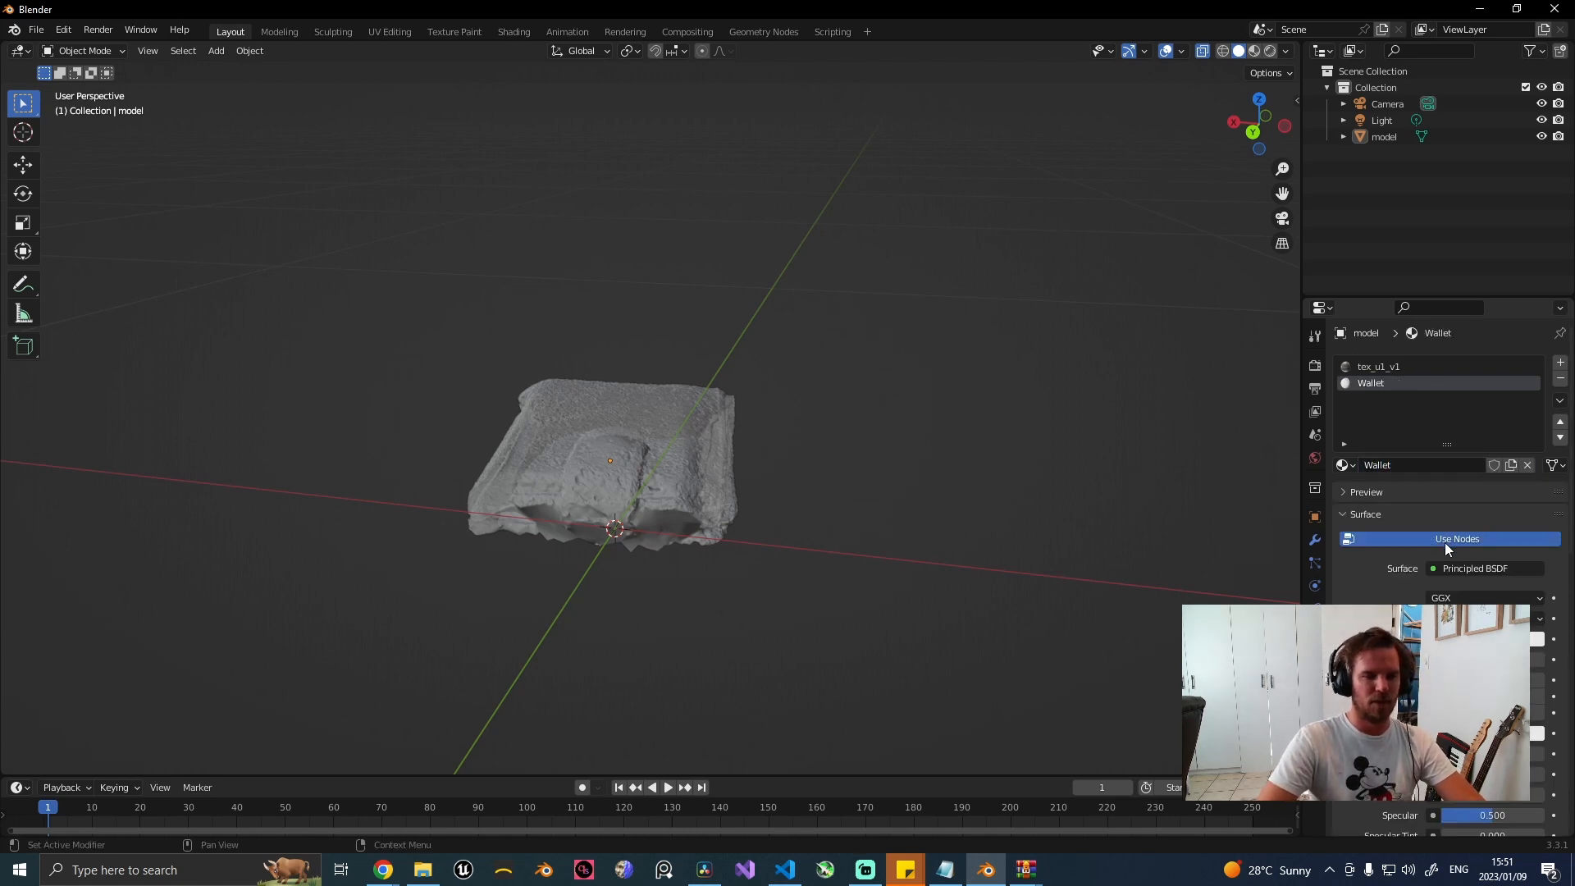
Select the model and, in the Shading workspace, add tex_u1_v1_diffuse.jpg to the Wallet material, linking its Color to the Principled BSDF's Base Color.
click(700, 484)
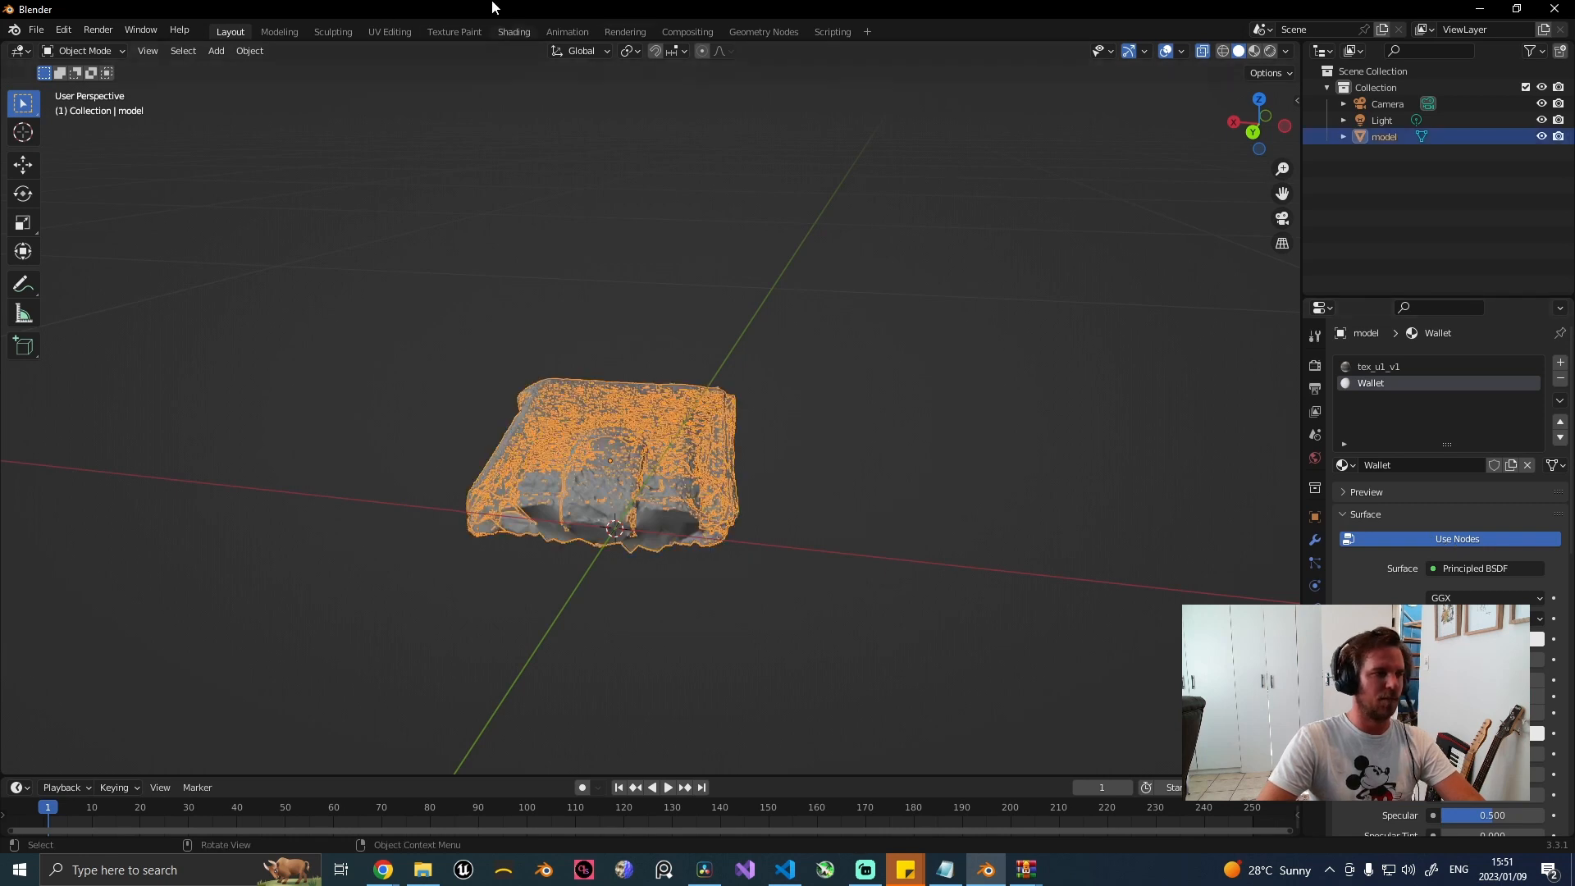
click(509, 33)
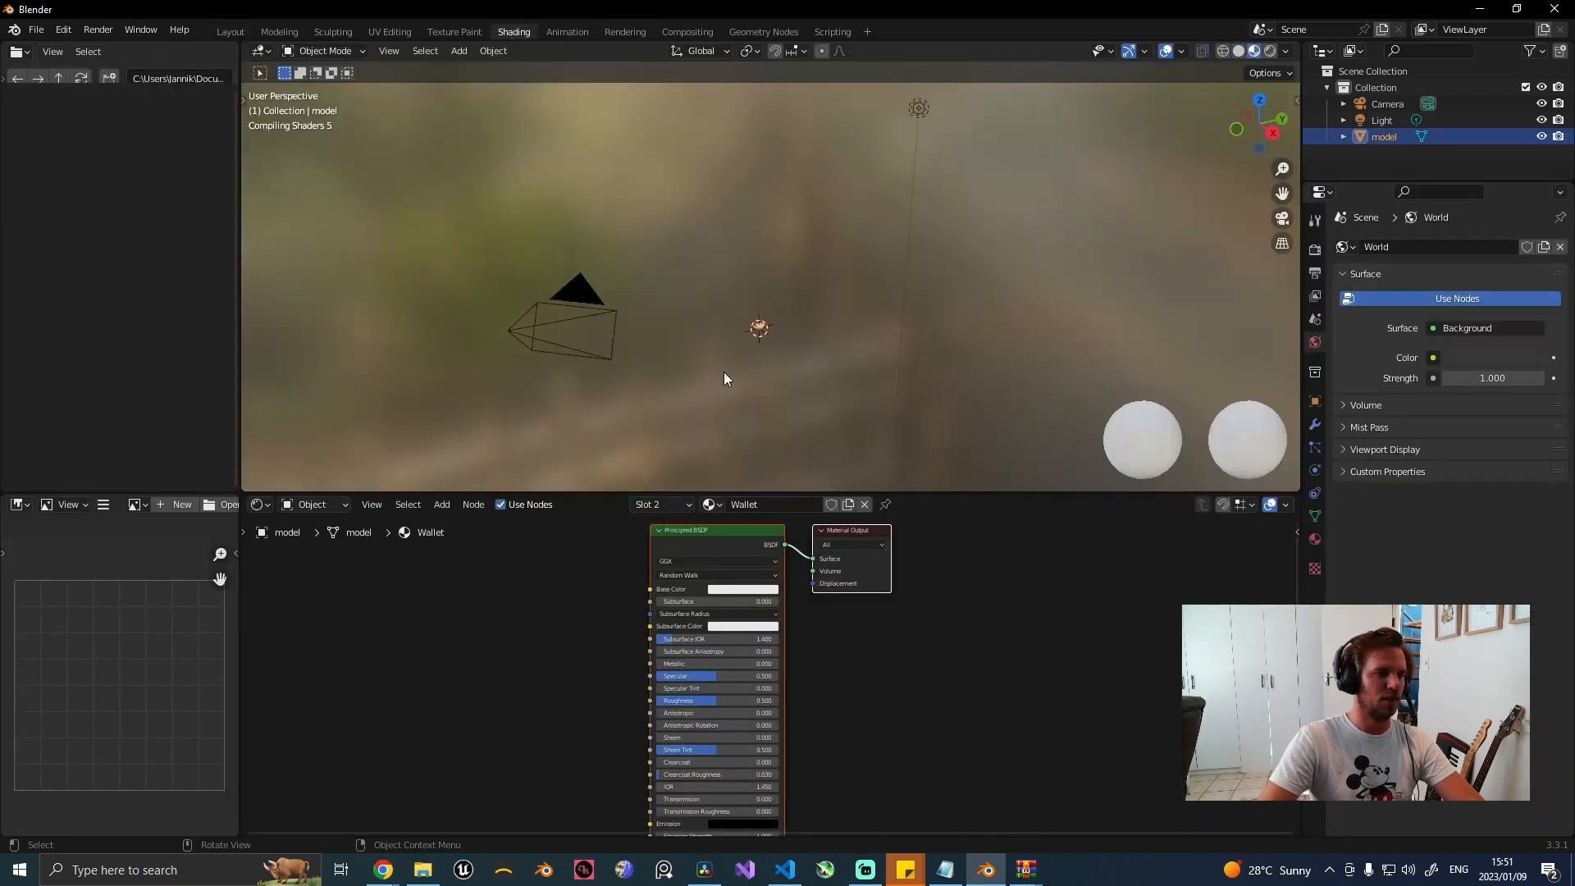
middle_drag(913, 620, 1161, 697)
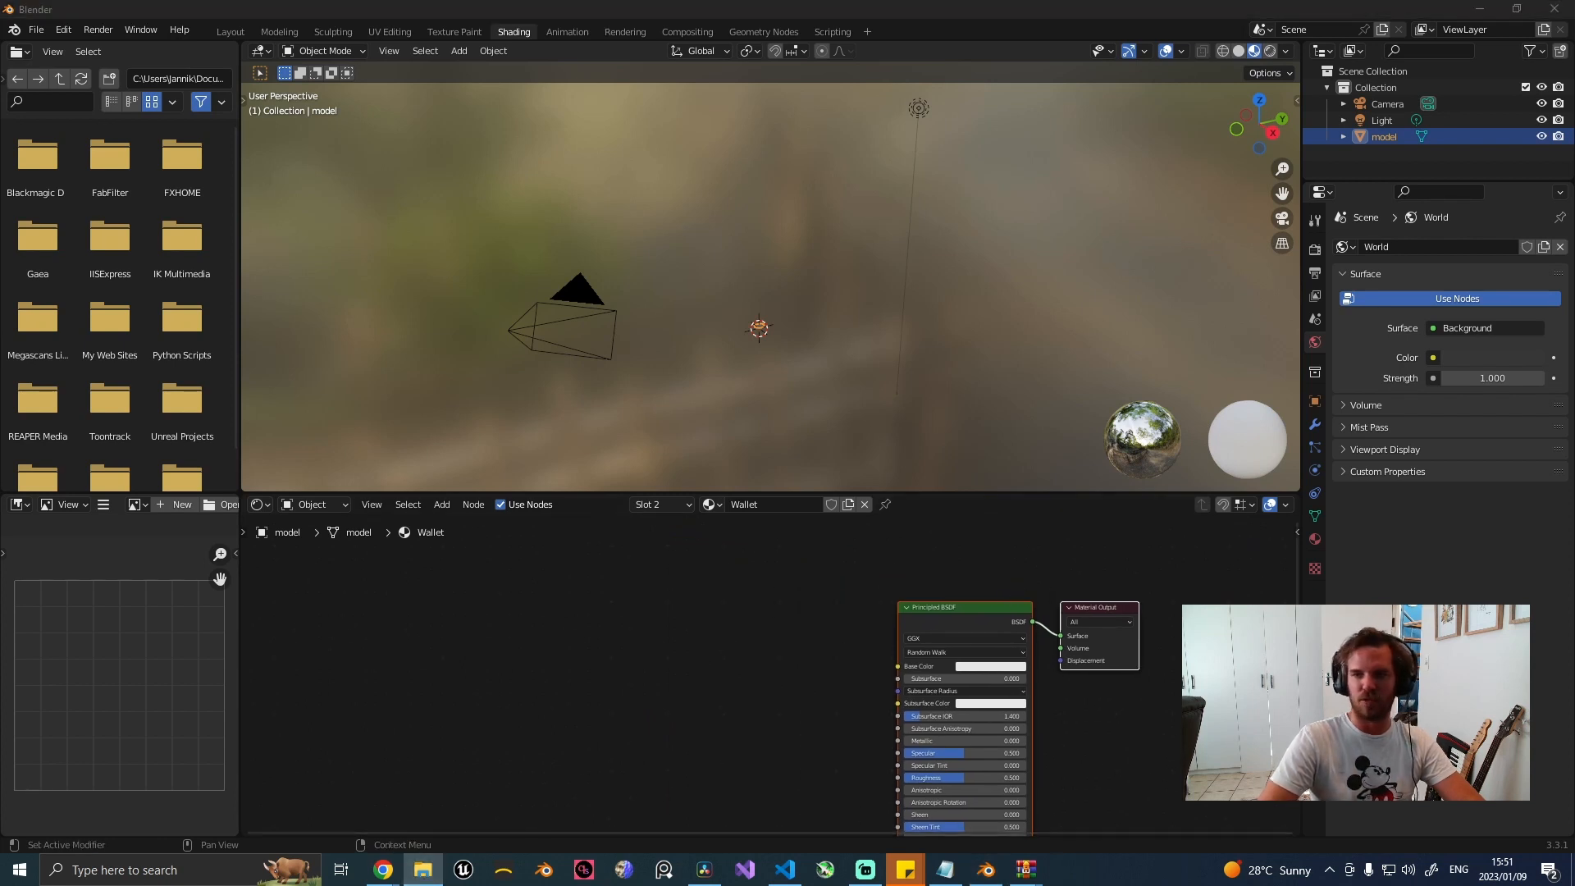
drag(642, 608, 644, 608)
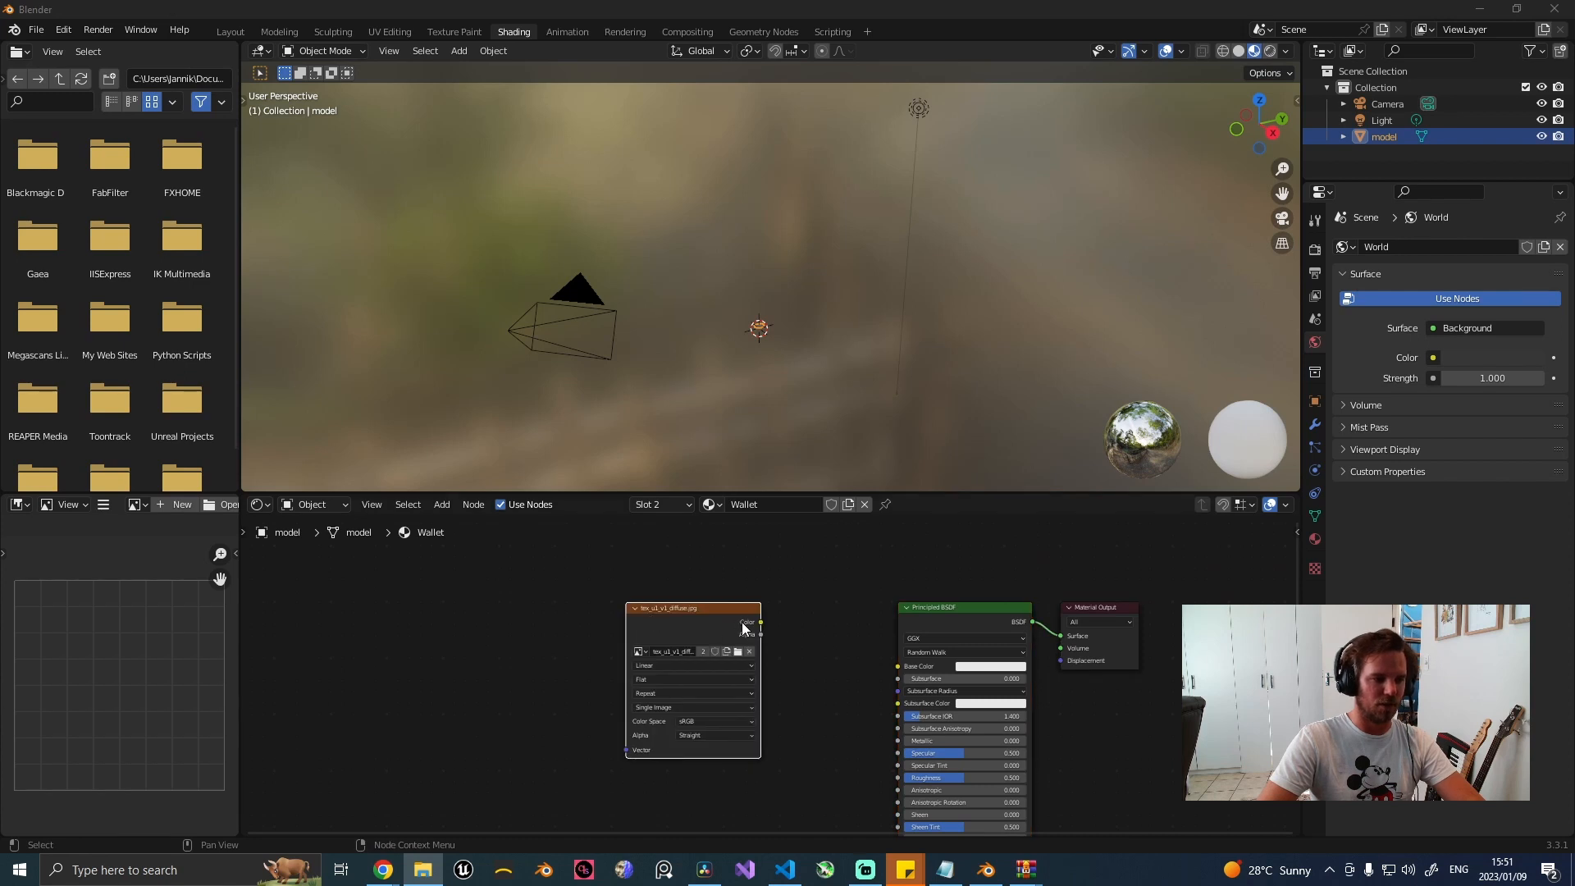
drag(761, 623, 904, 667)
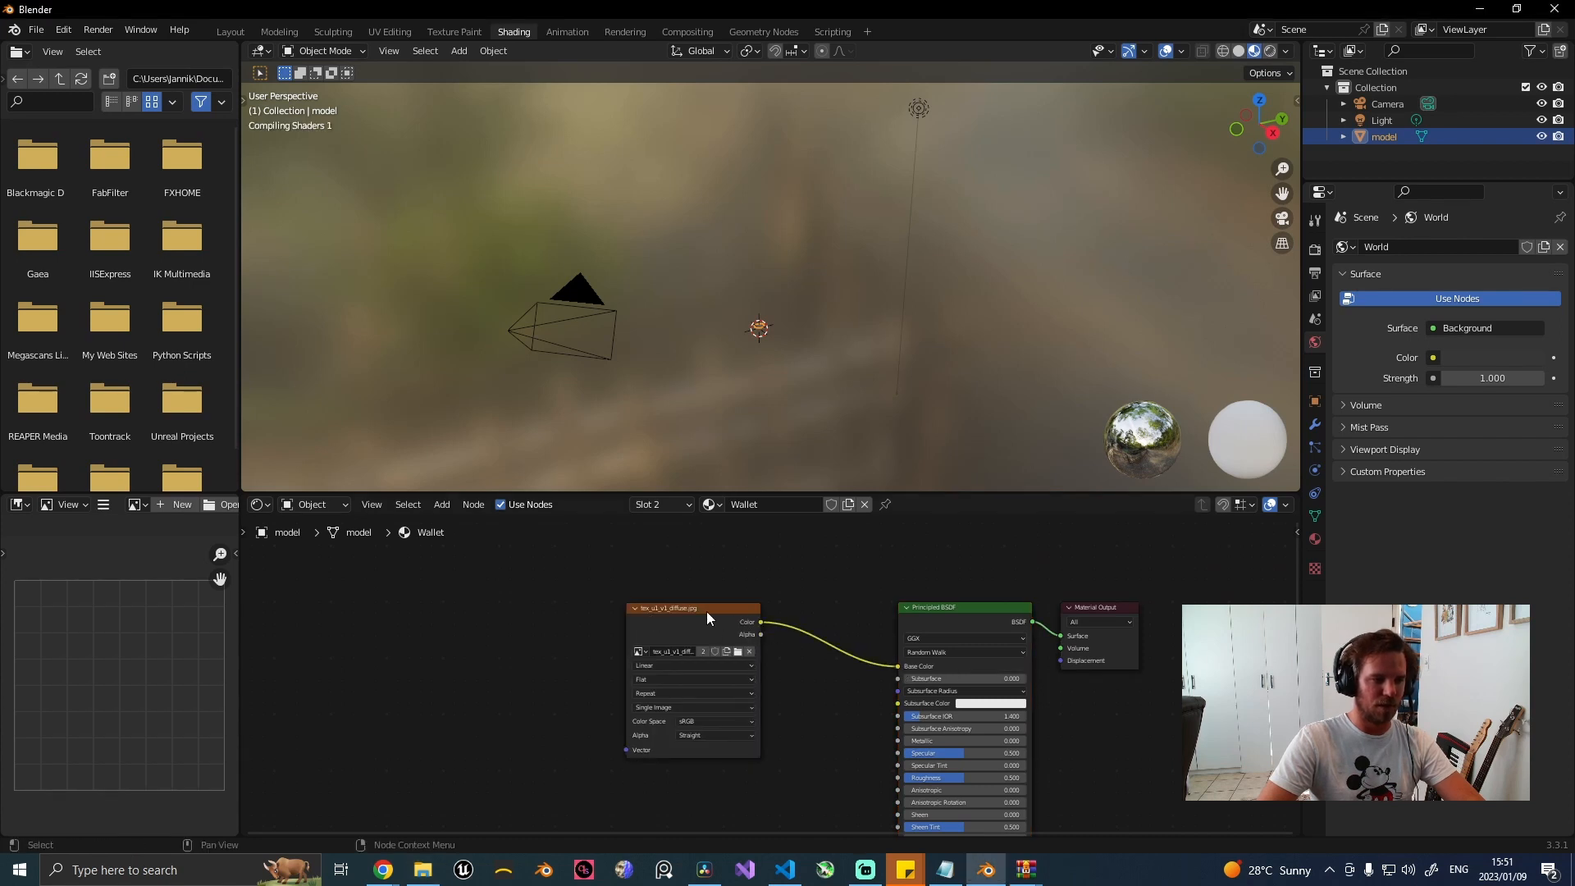
drag(706, 612, 698, 595)
scroll(864, 225, down, 5)
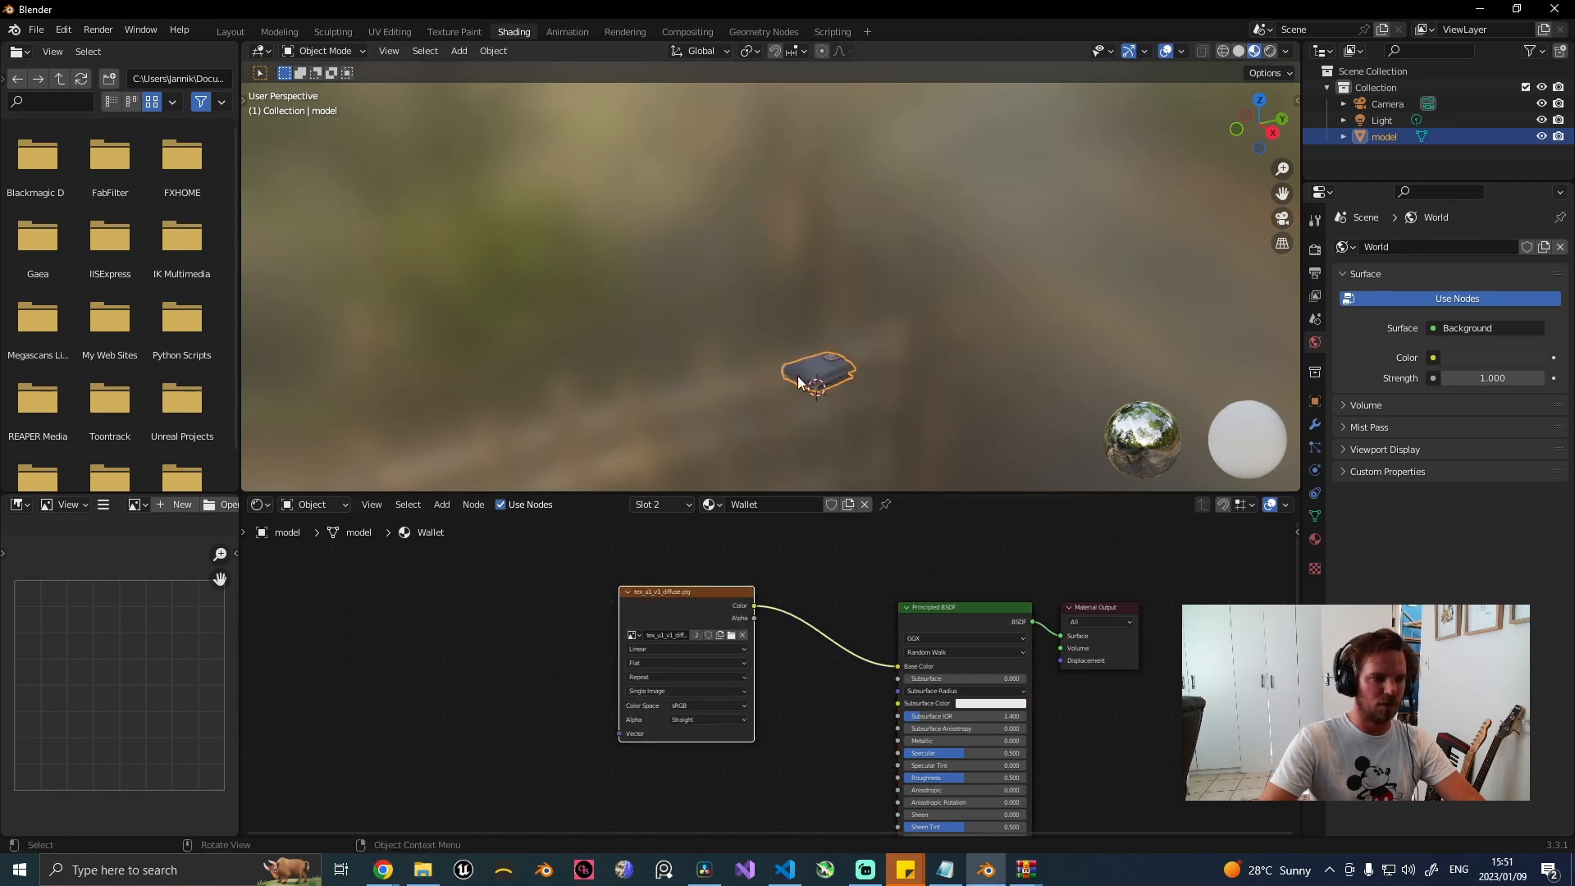
scroll(932, 432, up, 4)
shift+middle_drag(932, 431, 843, 395)
scroll(819, 336, up, 4)
scroll(843, 395, down, 2)
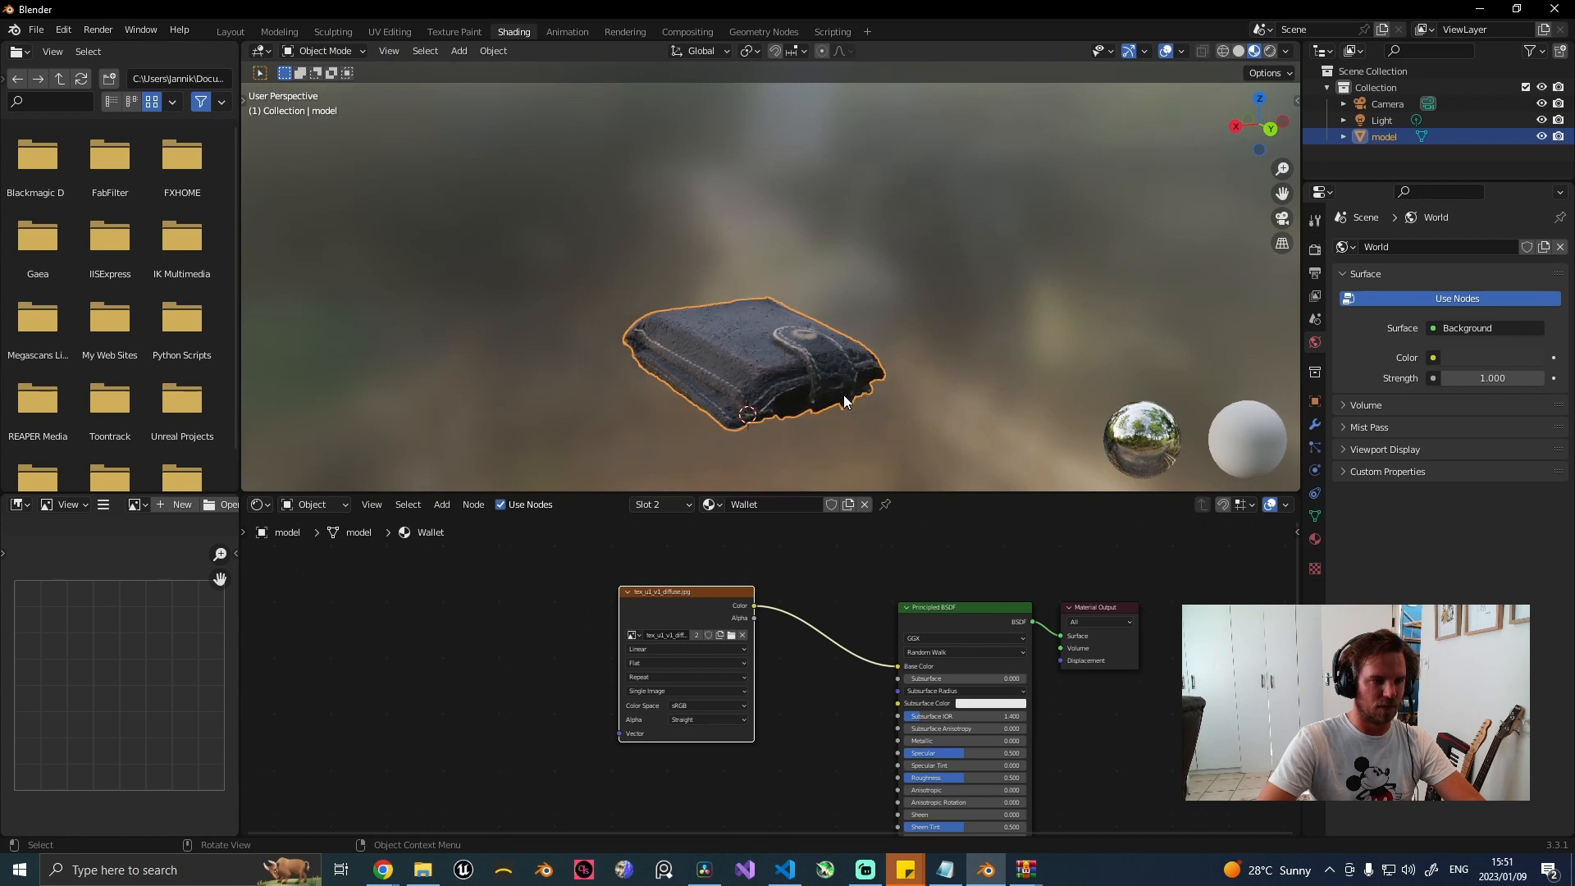
Paste the tex_u1_v1_normal.jpg image texture into the Wallet material below the diffuse texture.
middle_drag(828, 671, 816, 509)
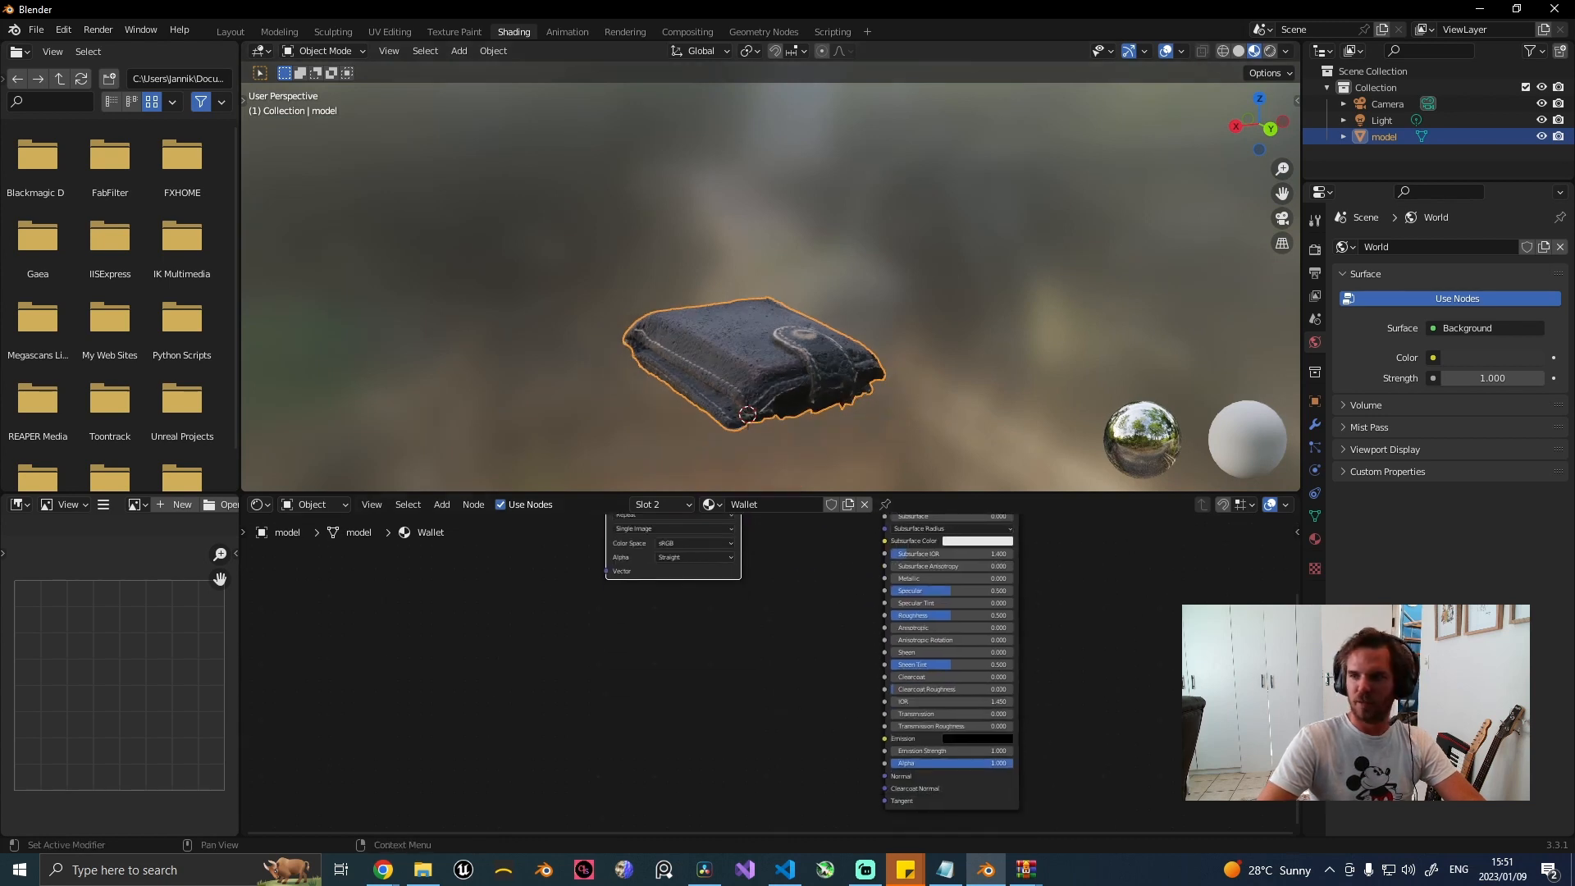
key(ctrl+v)
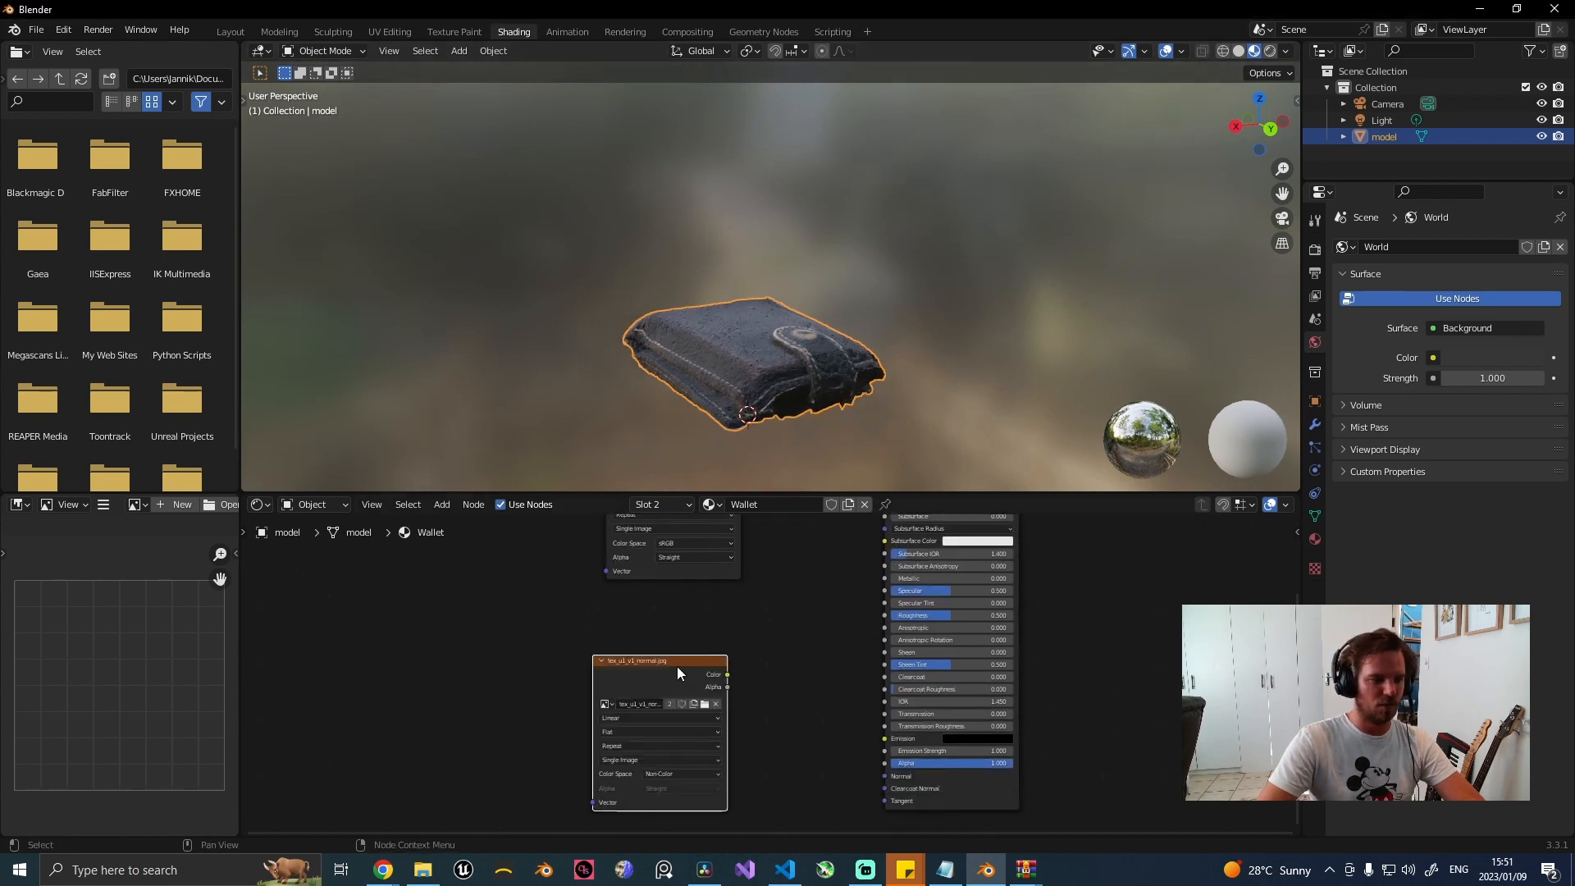
drag(677, 665, 785, 711)
Connect the normal texture's Color through a new Normal Map node to the Principled BSDF's Normal input.
text(norm)
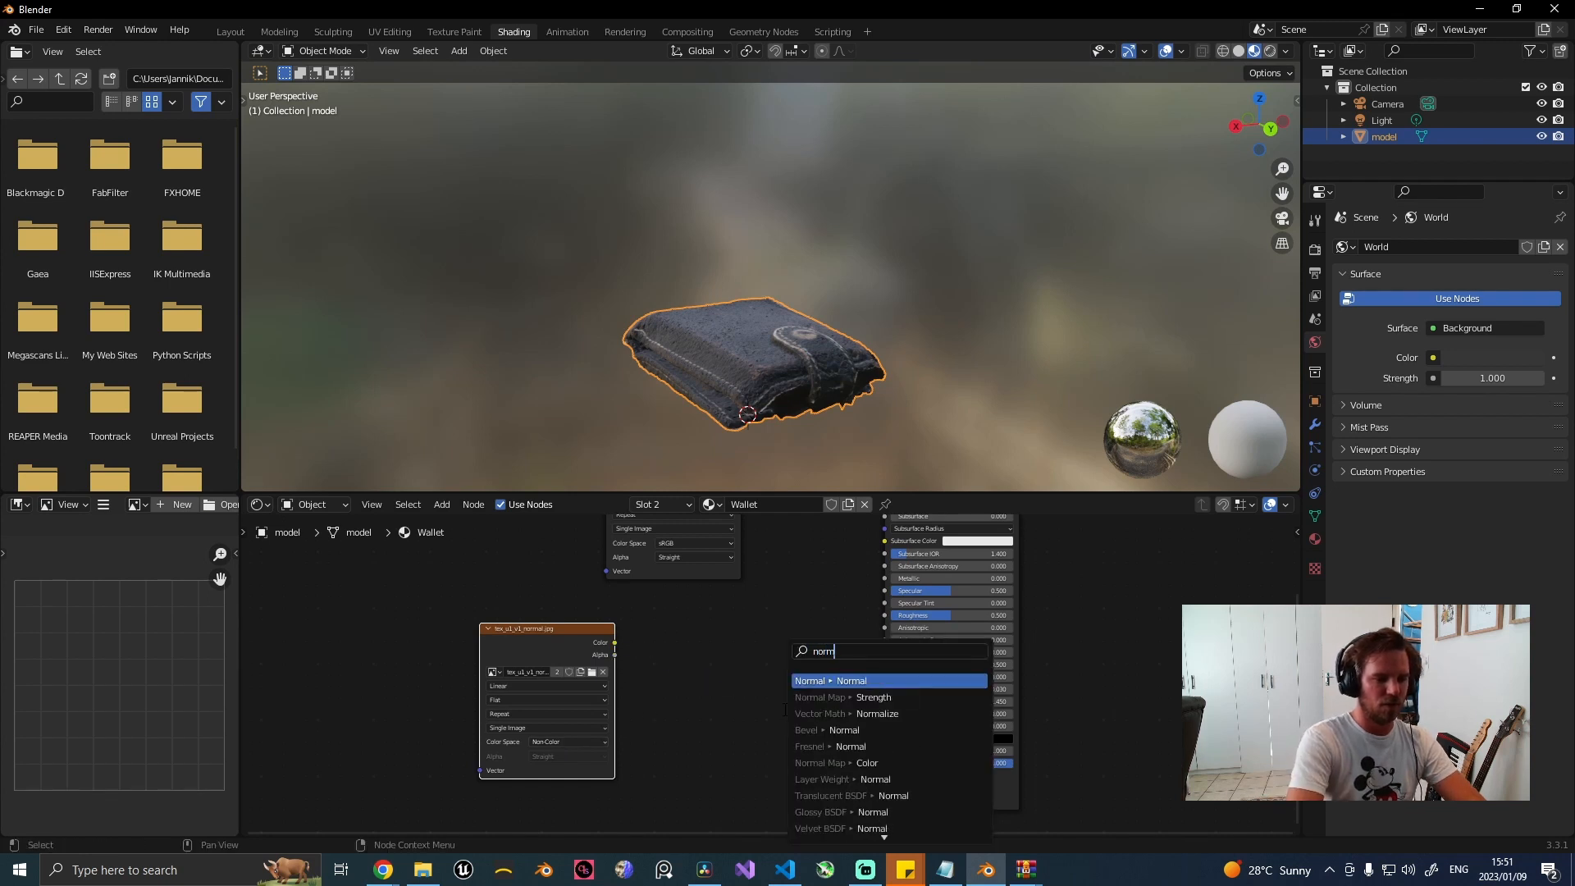
text(a)
key(Down)
key(Down)
key(Up)
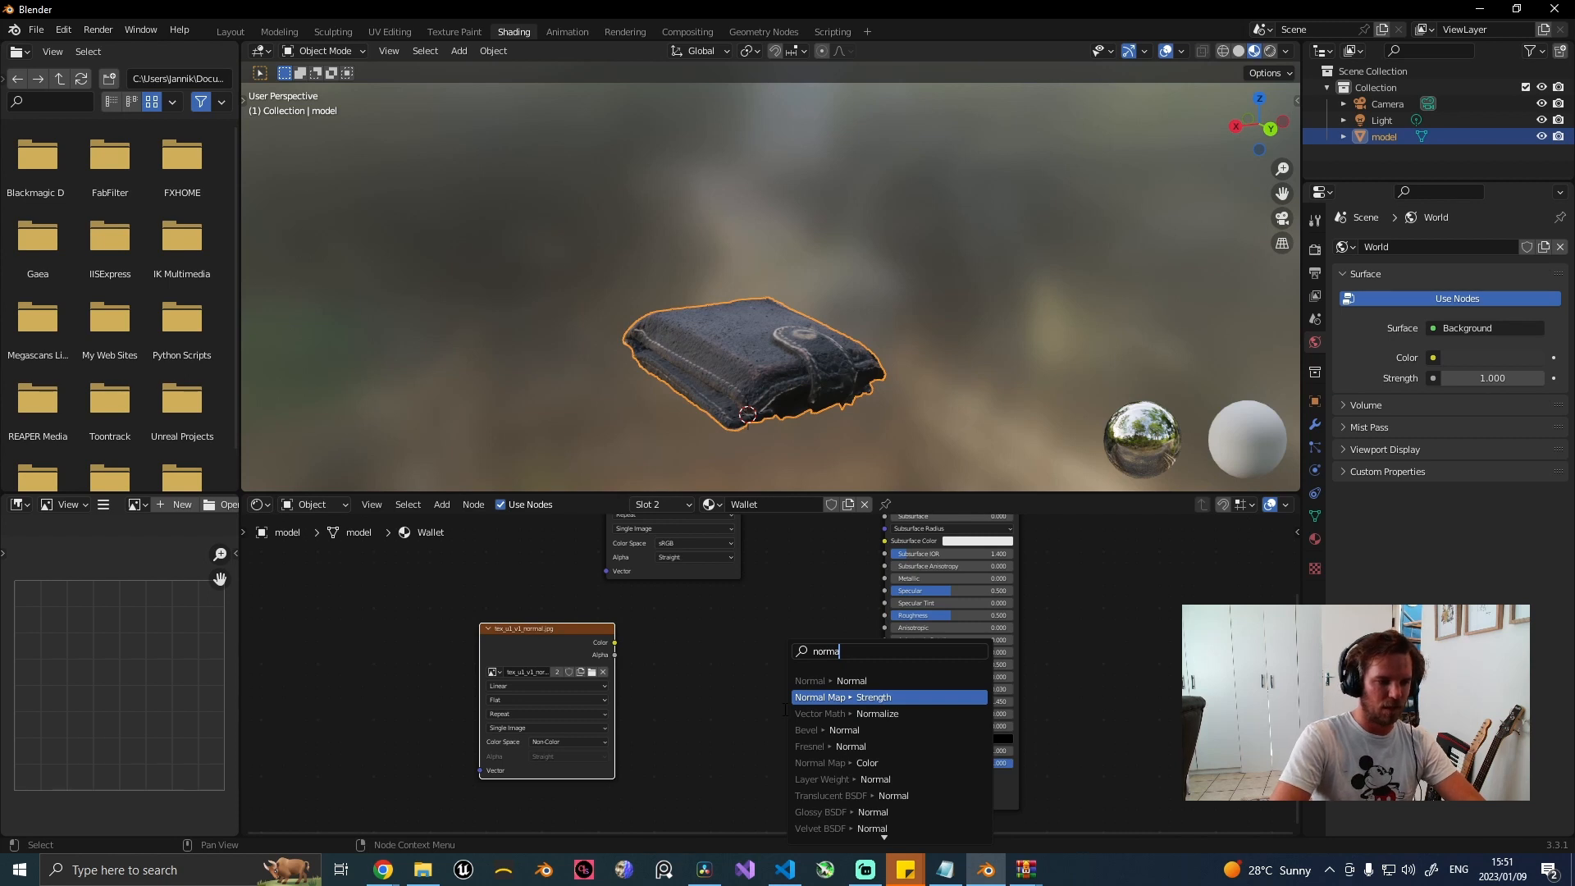
key(Down)
key(Down)
key(Down)
key(Down)
key(Return)
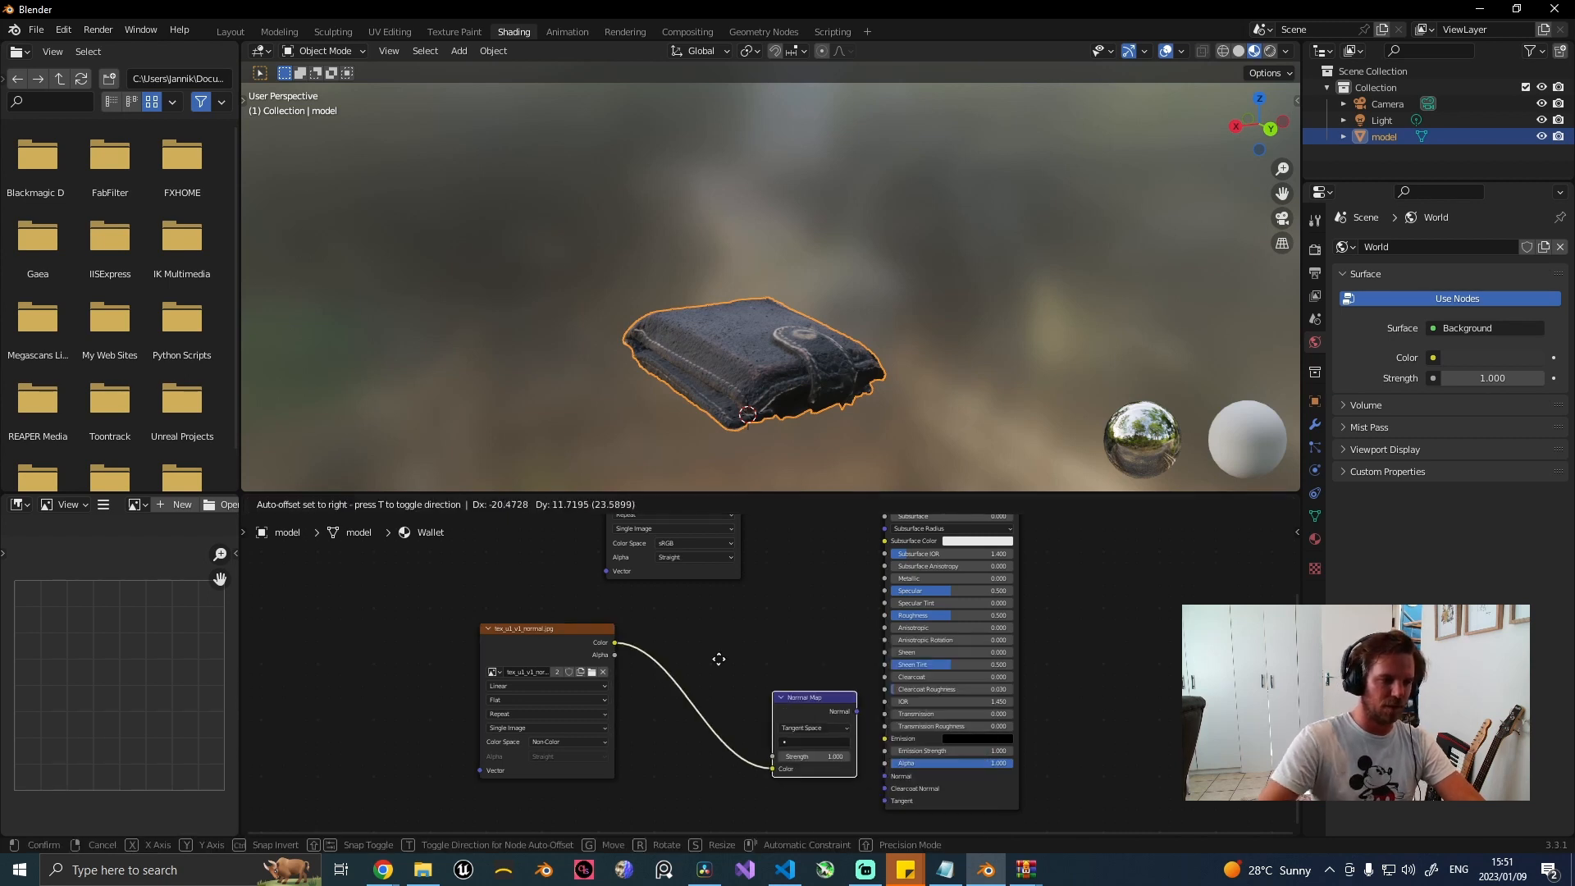
click(707, 627)
drag(789, 636, 884, 782)
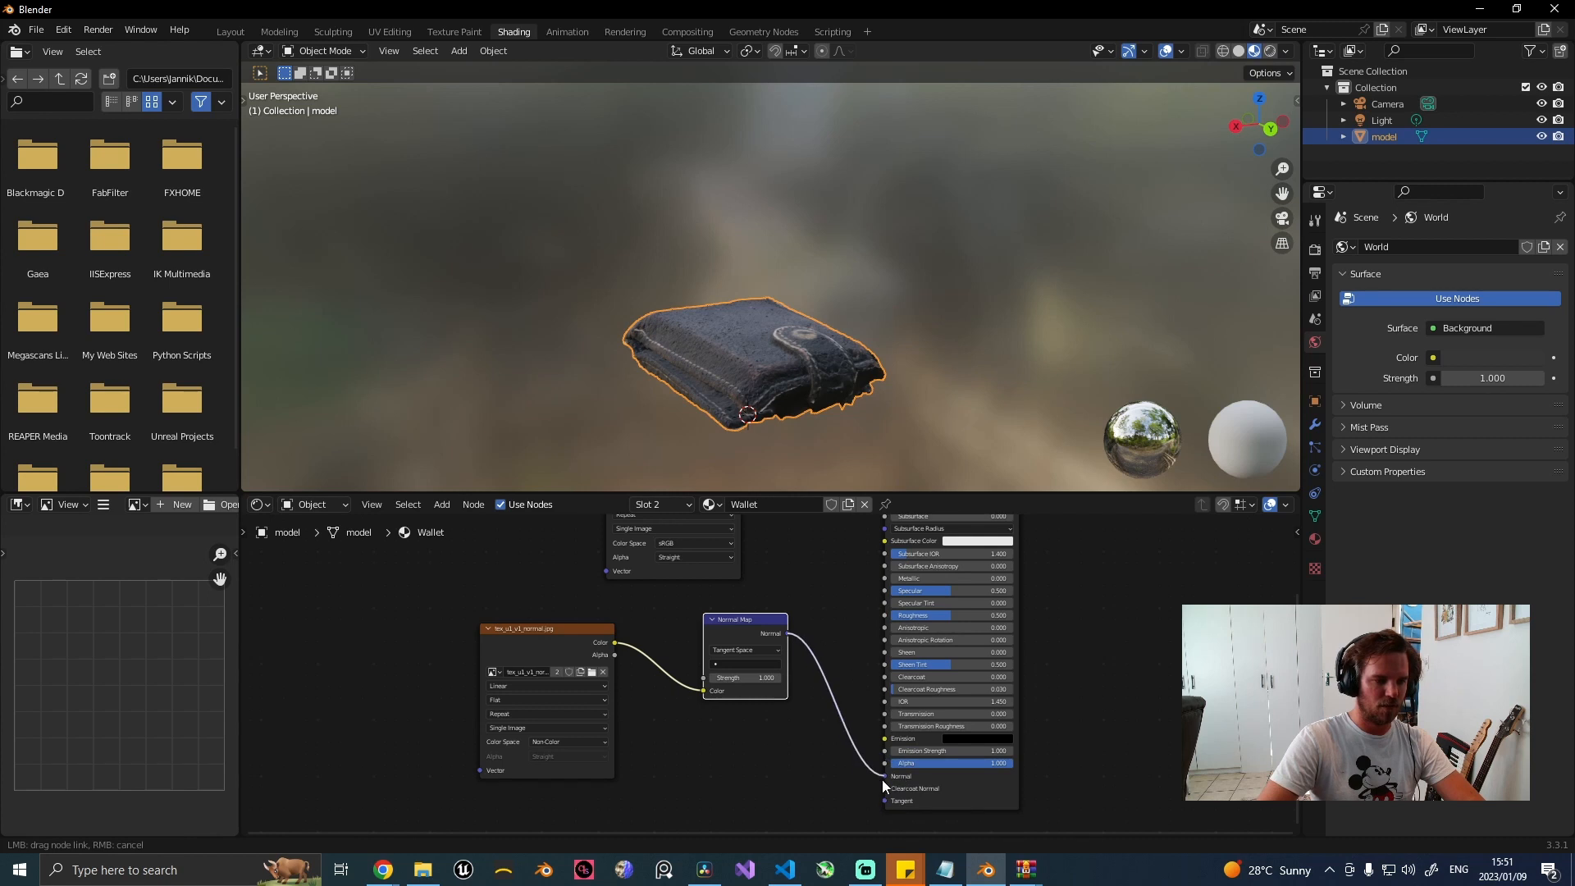
In the Sculpting workspace, smooth the side wall of the wallet's upper layer and the adjoining top surface with the Smooth brush at 50 px radius.
scroll(809, 402, up, 8)
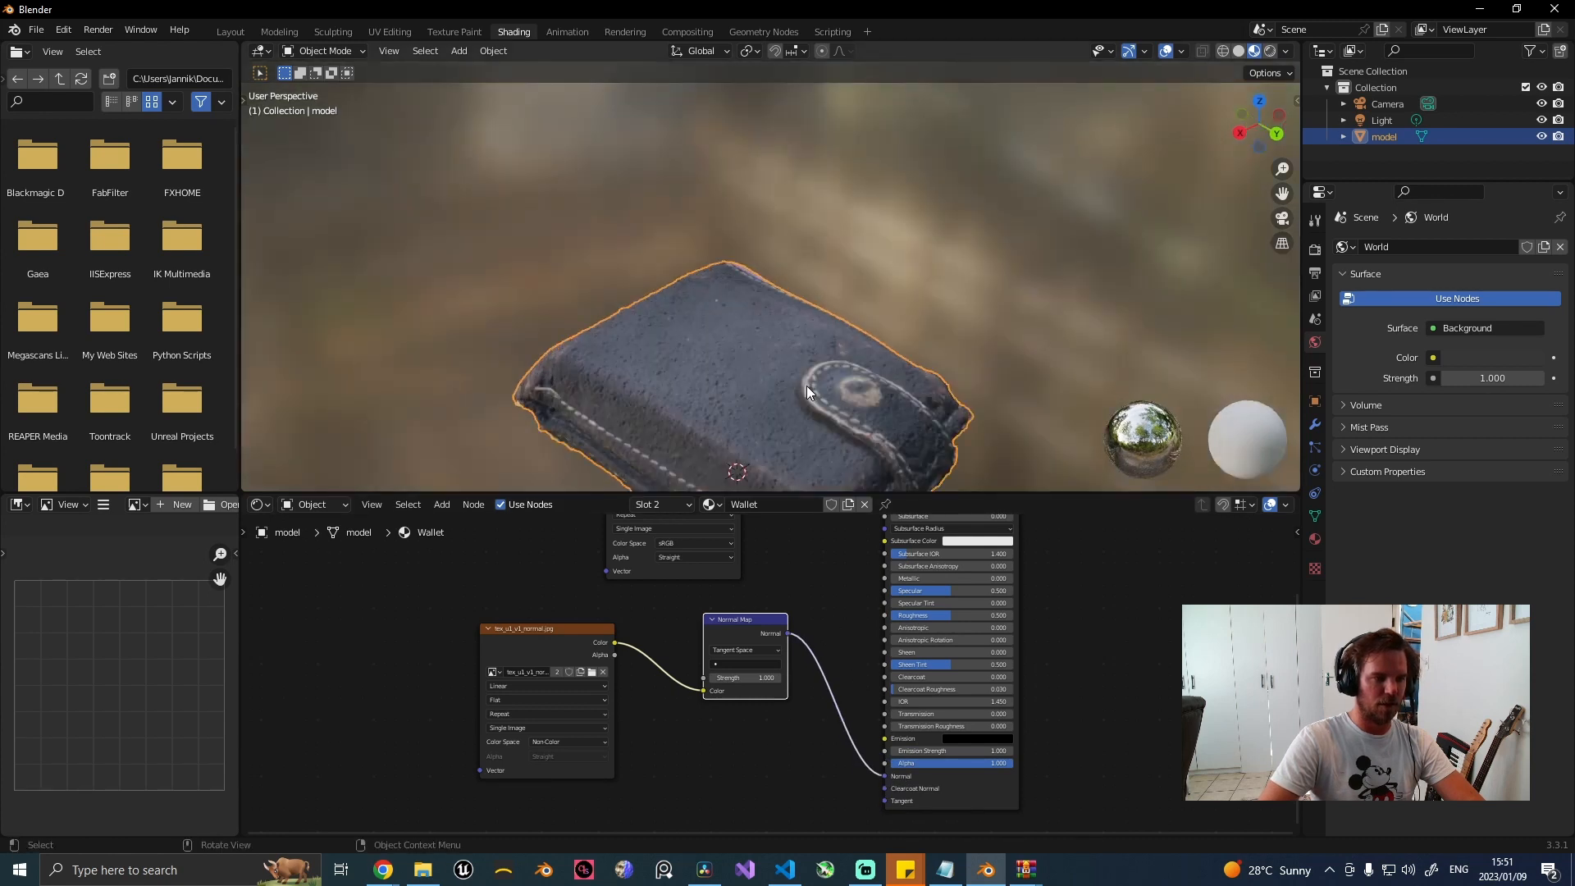
middle_drag(834, 426, 825, 465)
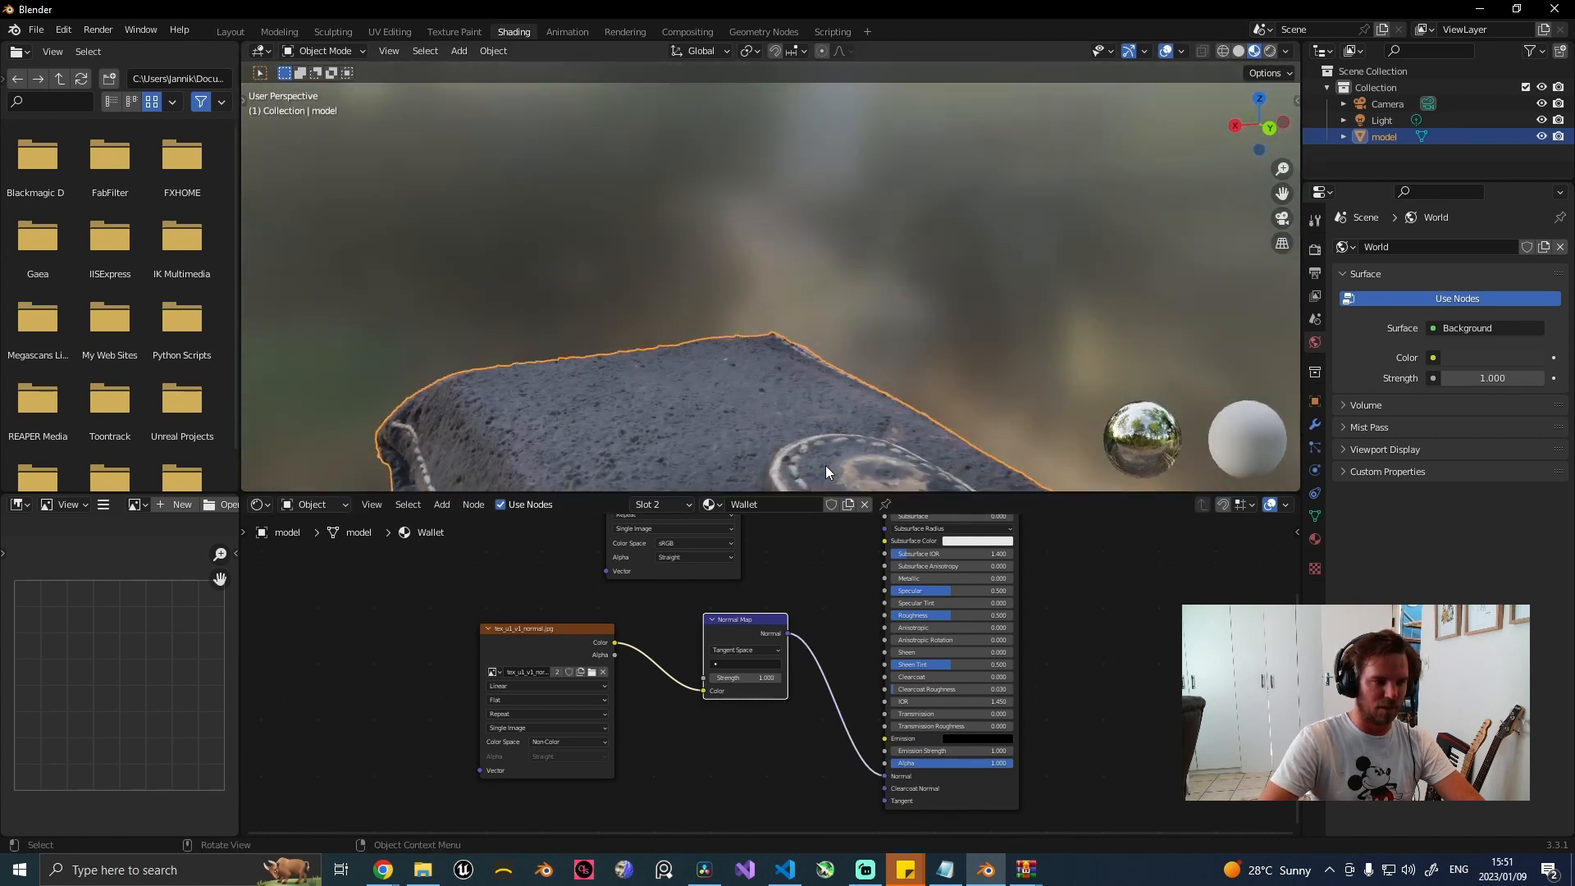
scroll(820, 459, down, 5)
middle_drag(769, 405, 682, 371)
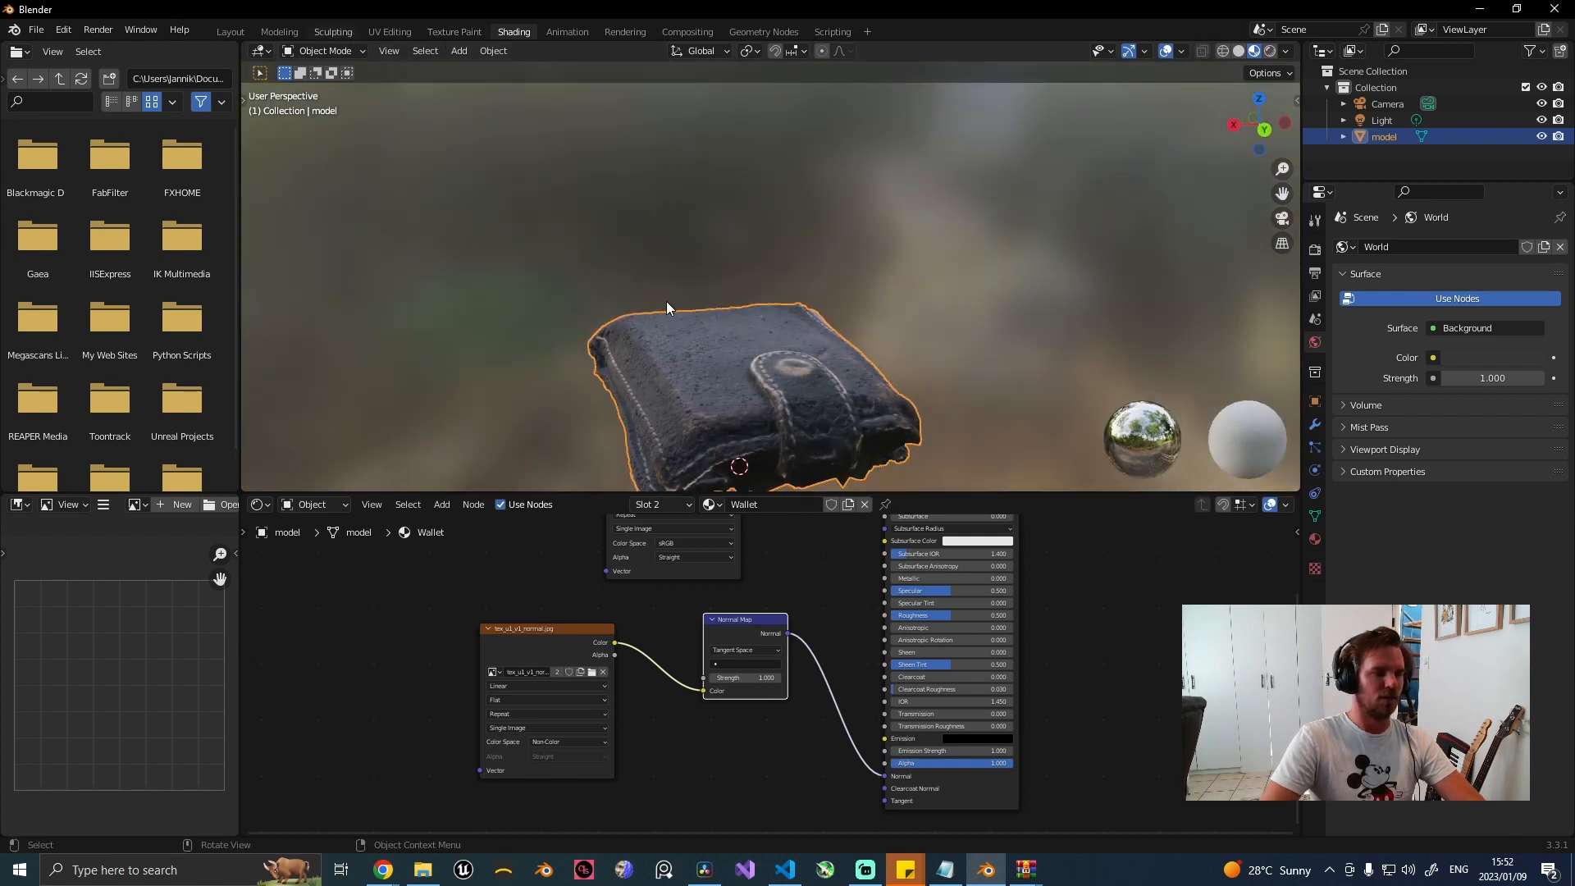
scroll(626, 473, up, 10)
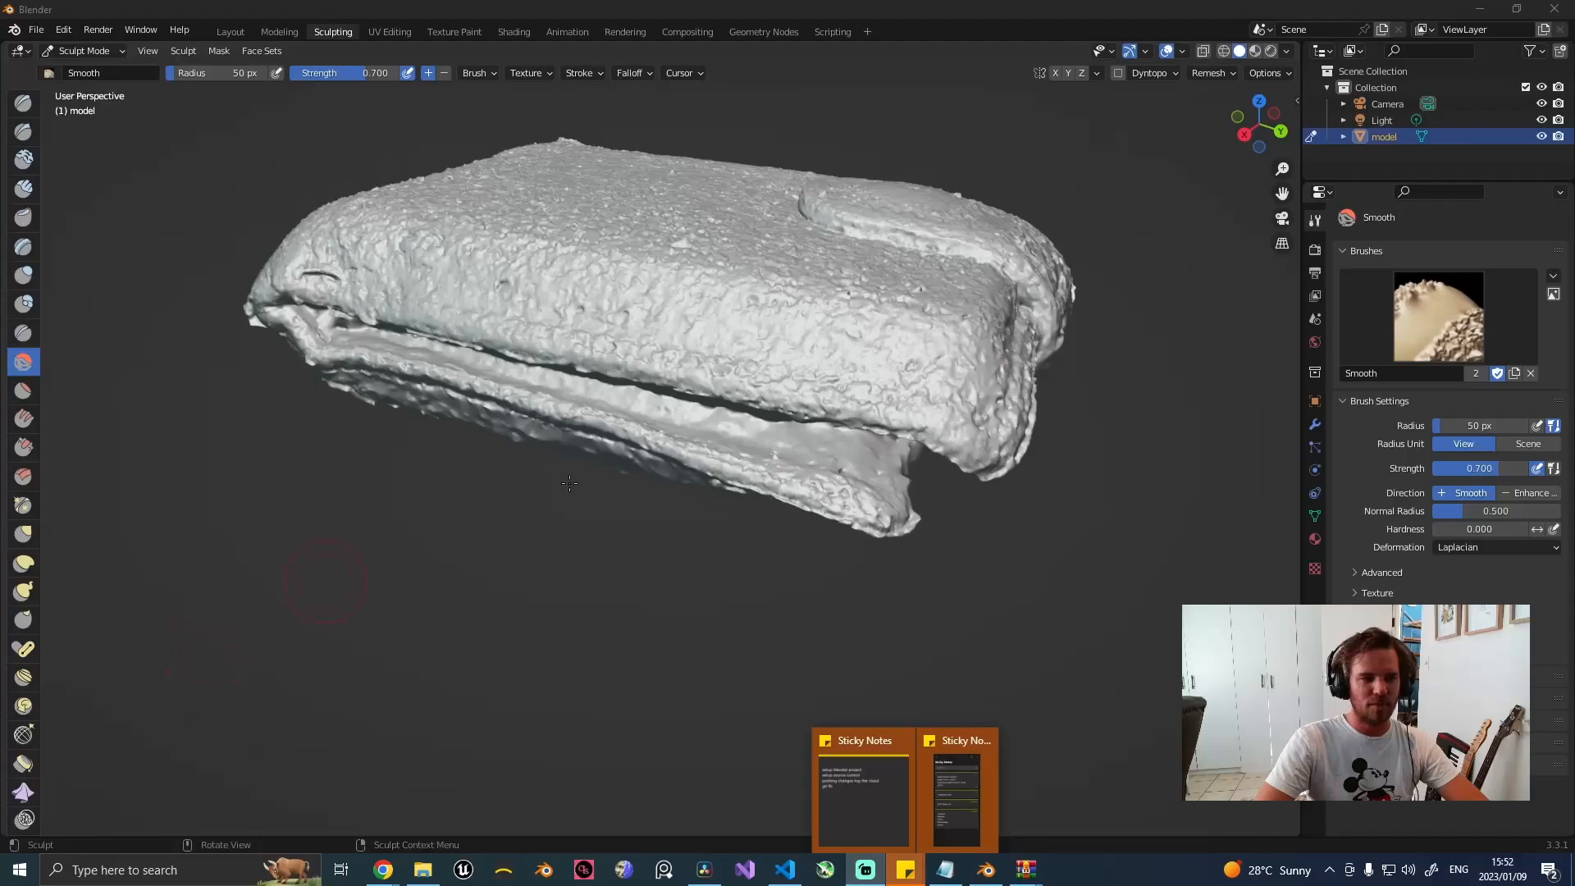
middle_drag(898, 452, 921, 397)
mouse_move(648, 288)
middle_down()
mouse_move(665, 306)
mouse_move(790, 322)
middle_up()
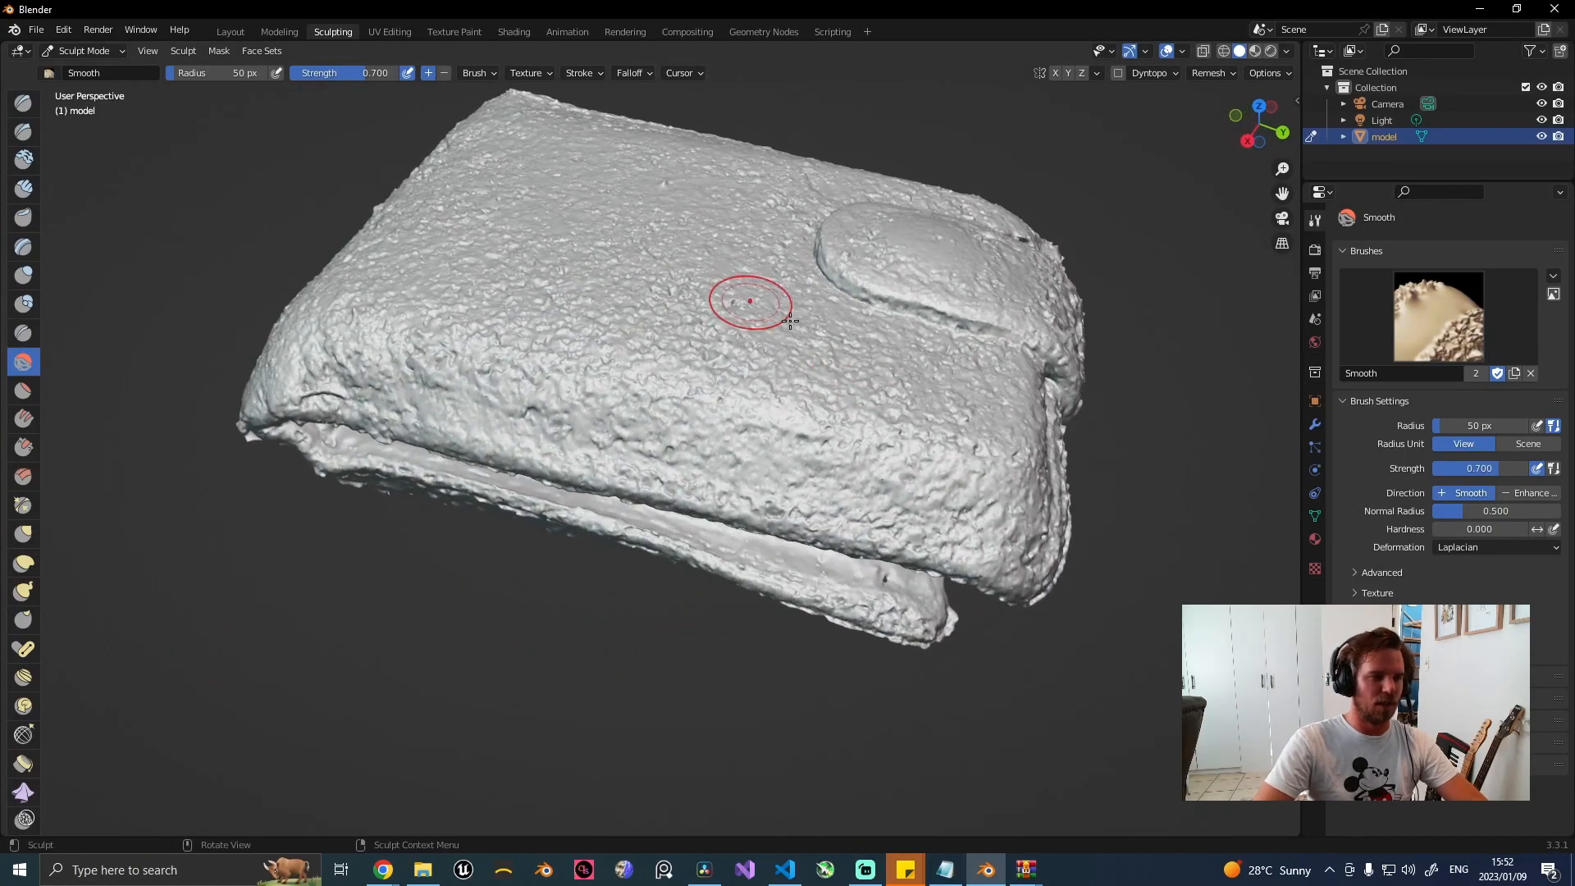
drag(978, 502, 496, 392)
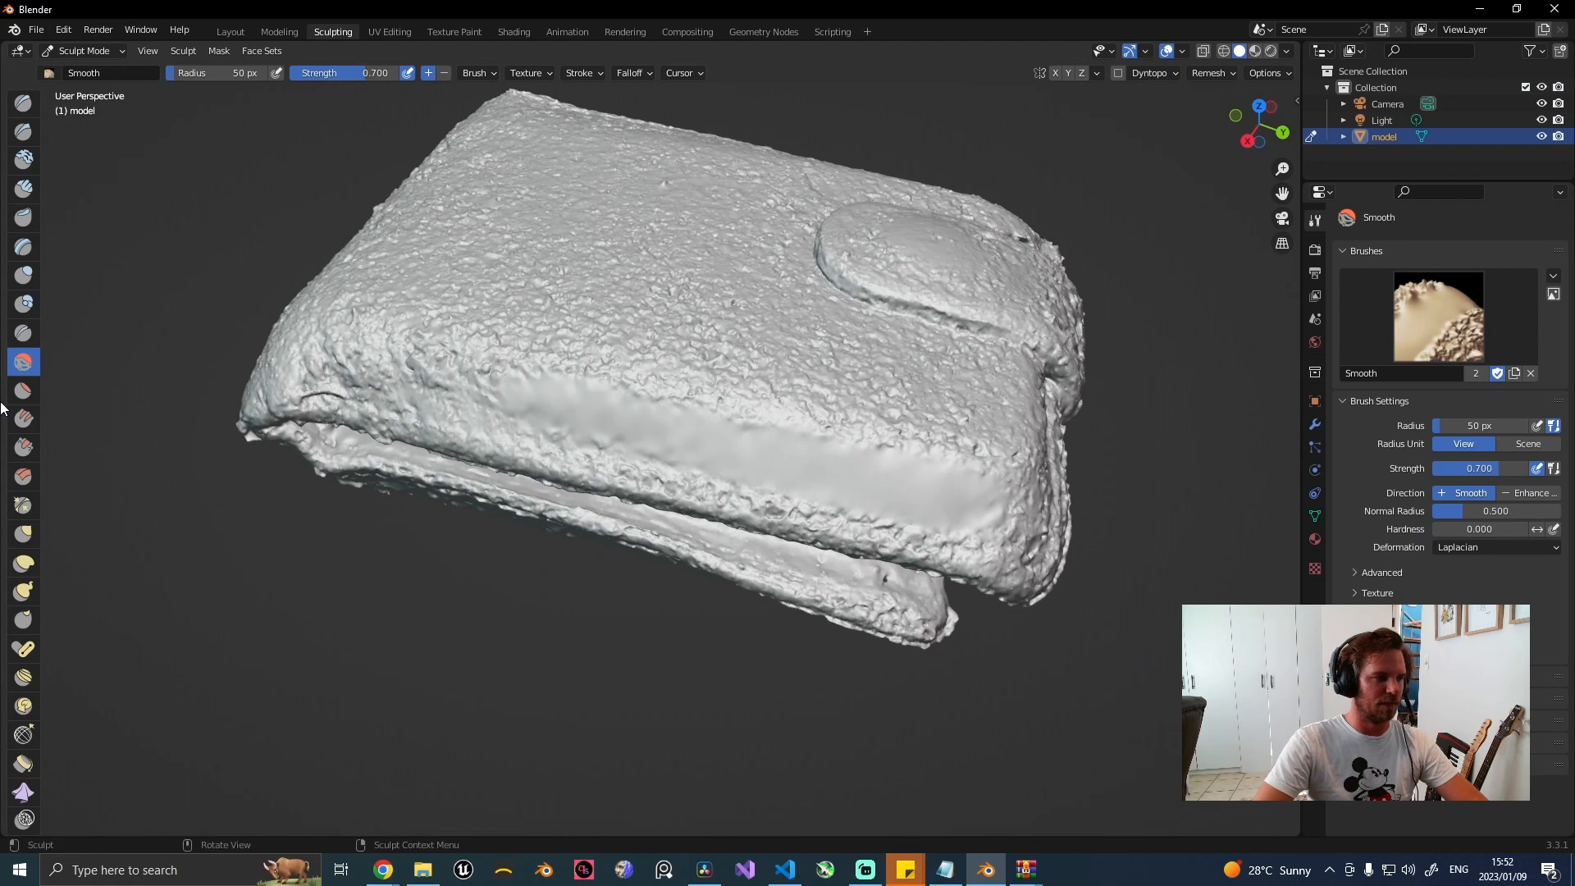
mouse_move(907, 457)
mouse_down()
mouse_move(574, 365)
mouse_move(815, 366)
mouse_up()
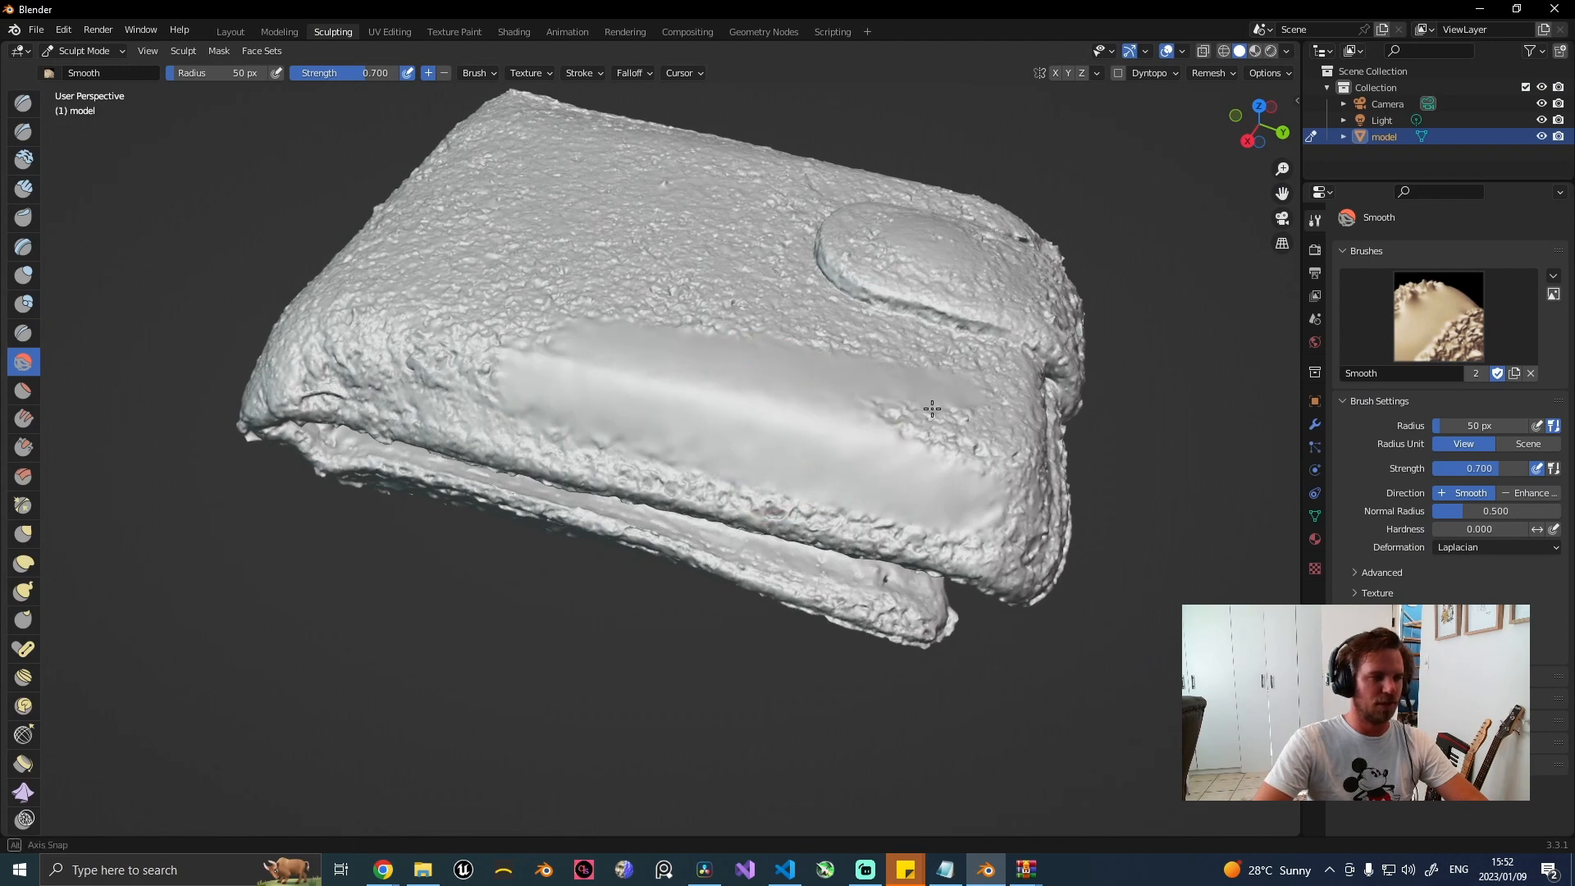
mouse_move(932, 409)
middle_down()
mouse_move(879, 447)
mouse_move(778, 327)
middle_up()
drag(777, 327, 615, 451)
drag(785, 301, 588, 268)
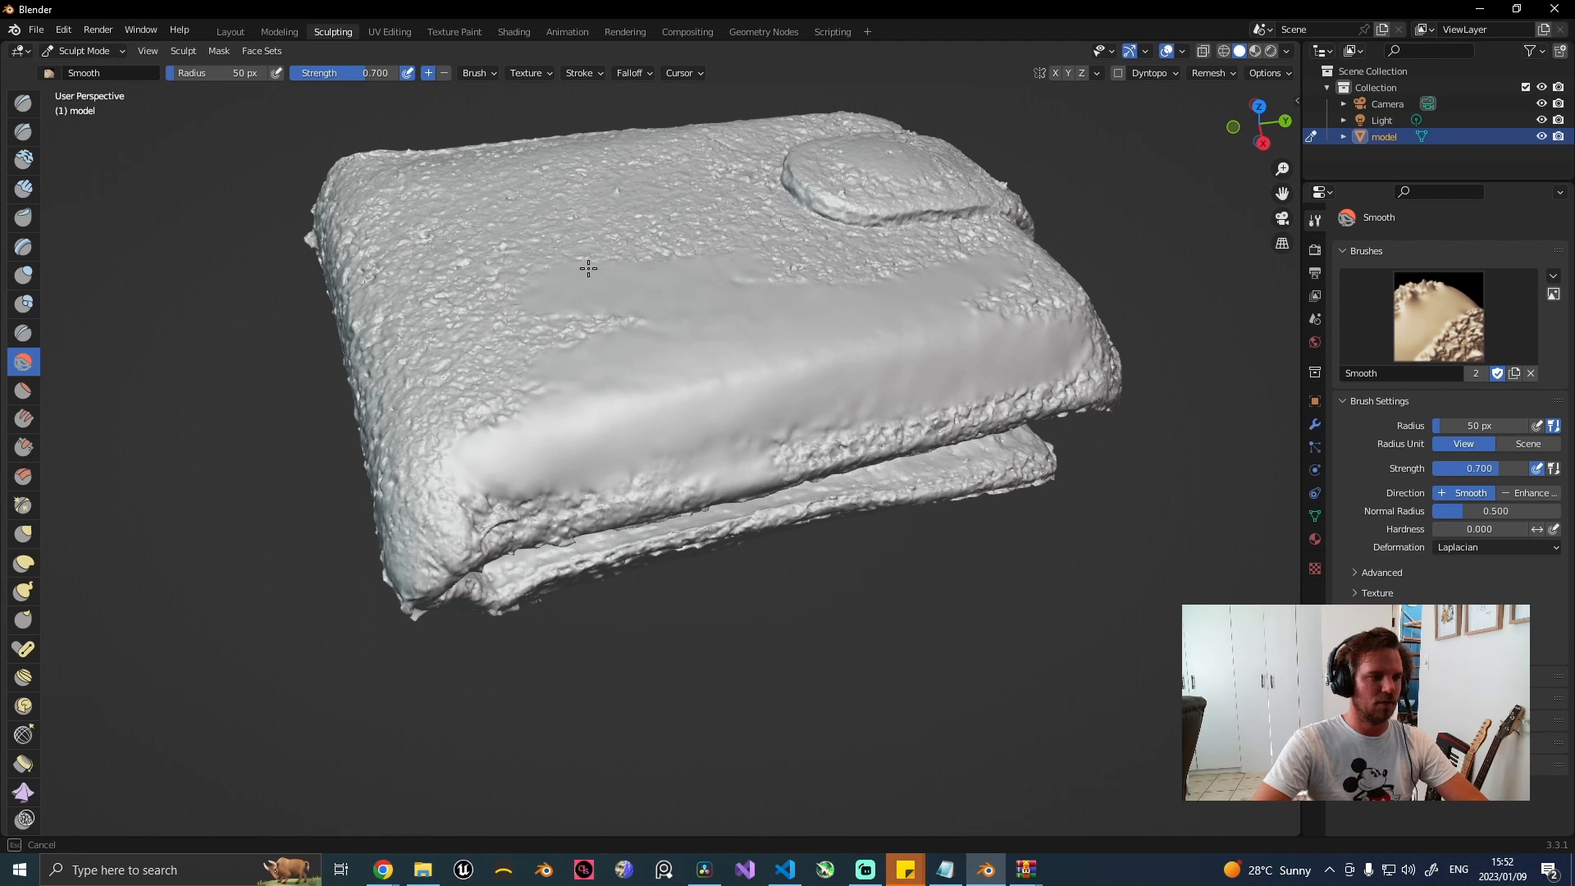
Set the Smooth brush radius to 133 px and smooth the wallet's top face around the clasp.
middle_drag(826, 240, 671, 297)
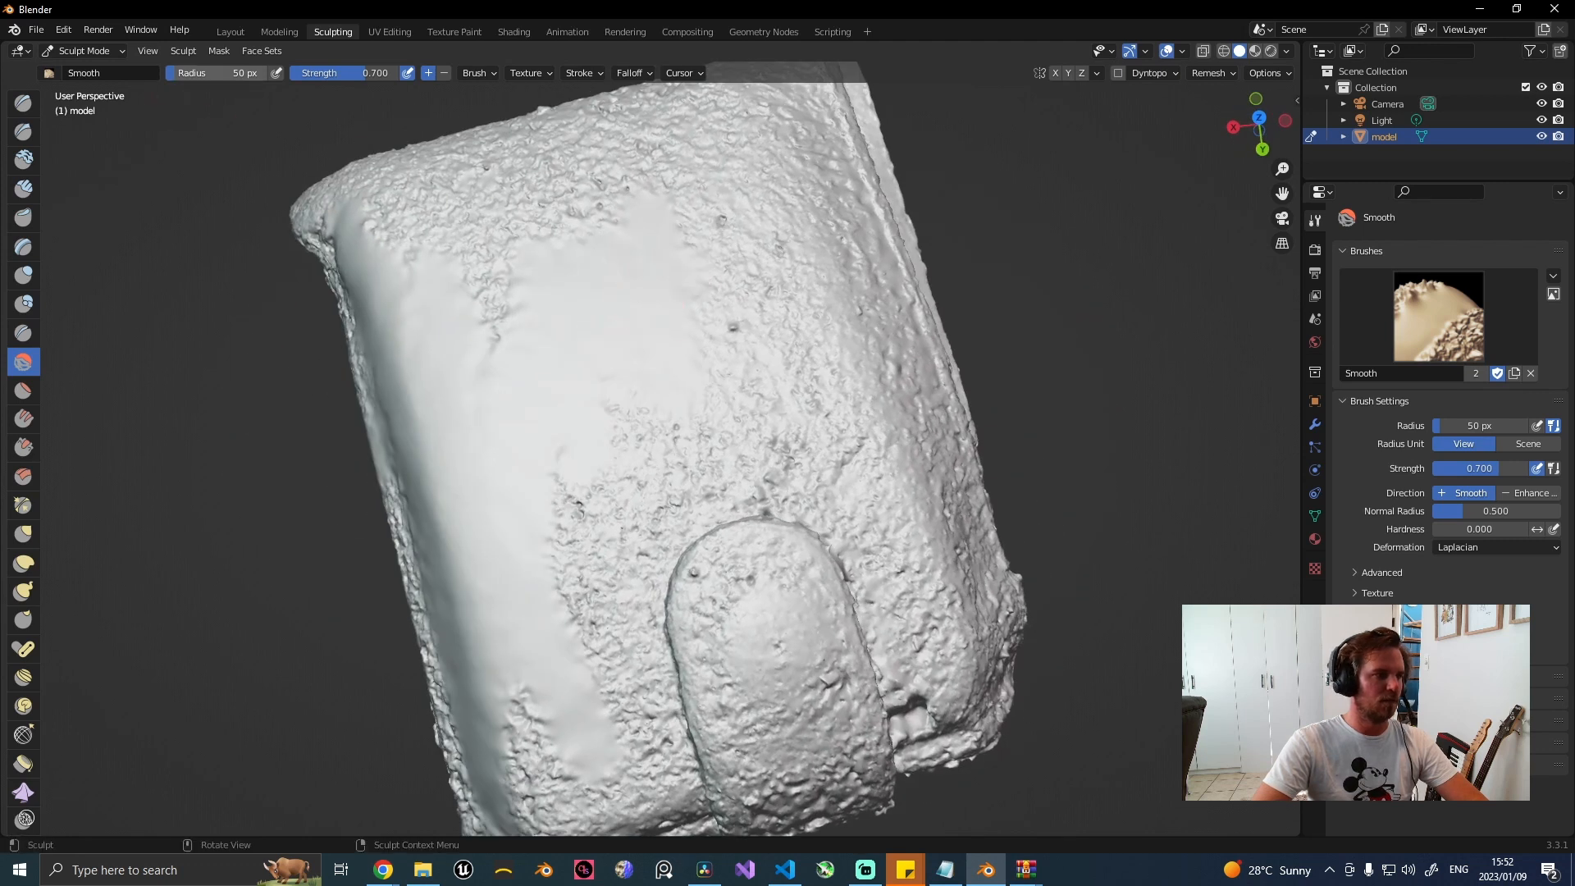
drag(187, 73, 192, 73)
mouse_move(517, 249)
mouse_down()
mouse_move(622, 178)
mouse_move(844, 312)
mouse_move(869, 447)
mouse_up()
middle_drag(868, 447, 812, 306)
drag(783, 277, 647, 284)
drag(537, 445, 496, 566)
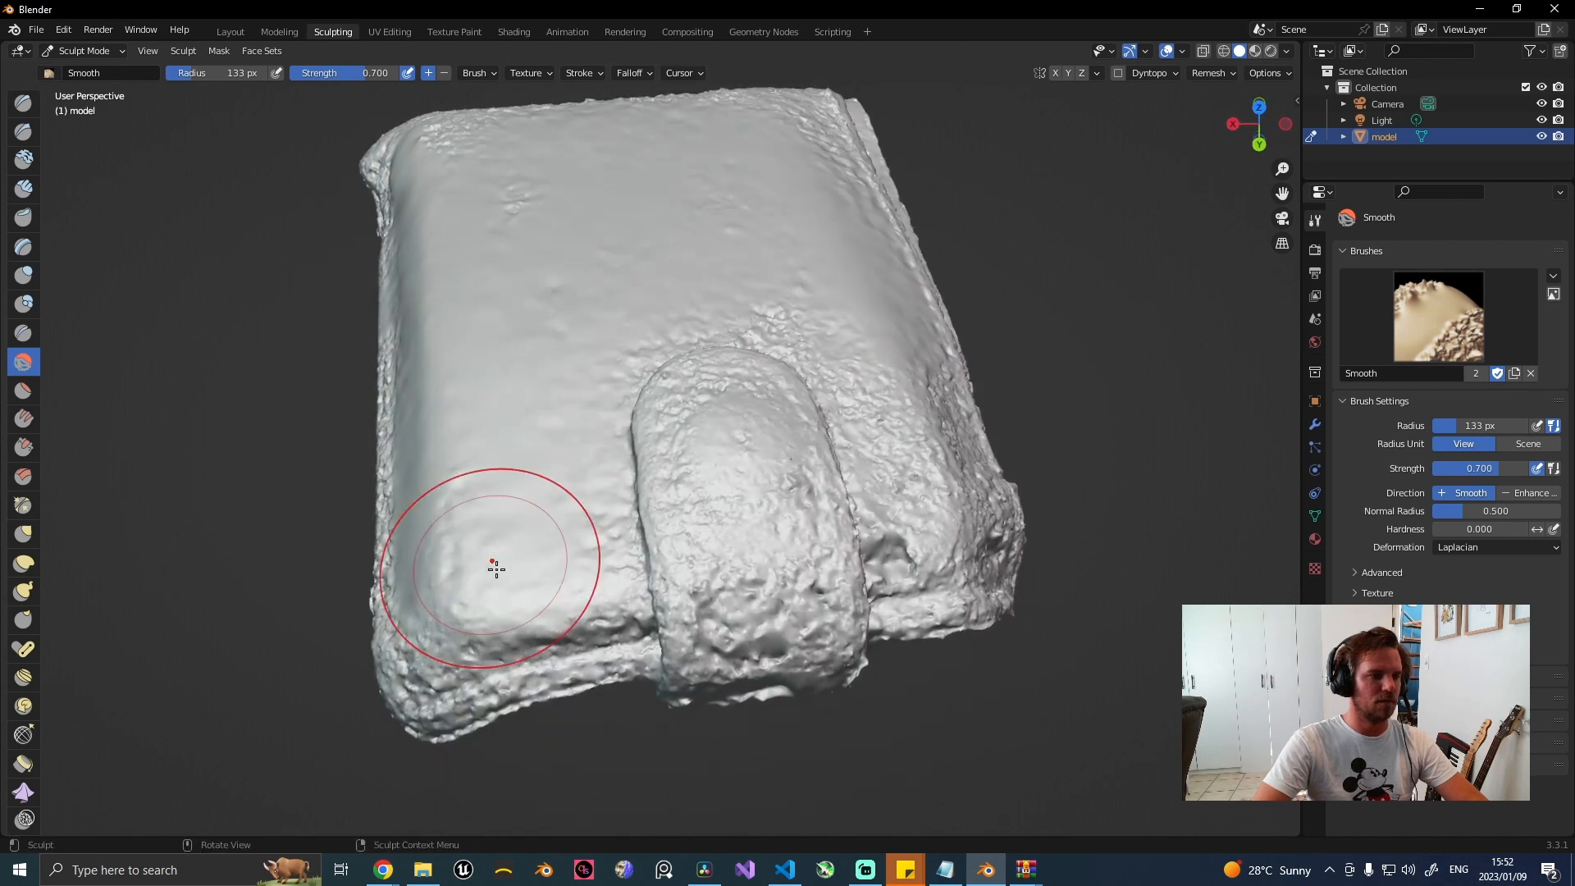
Smooth the remaining rough corners and edges of the wallet's top face with the 133 px Smooth brush.
mouse_move(495, 566)
middle_down()
mouse_move(749, 545)
mouse_move(745, 495)
middle_up()
mouse_move(745, 495)
mouse_down()
mouse_move(612, 541)
mouse_move(377, 404)
mouse_move(310, 299)
mouse_up()
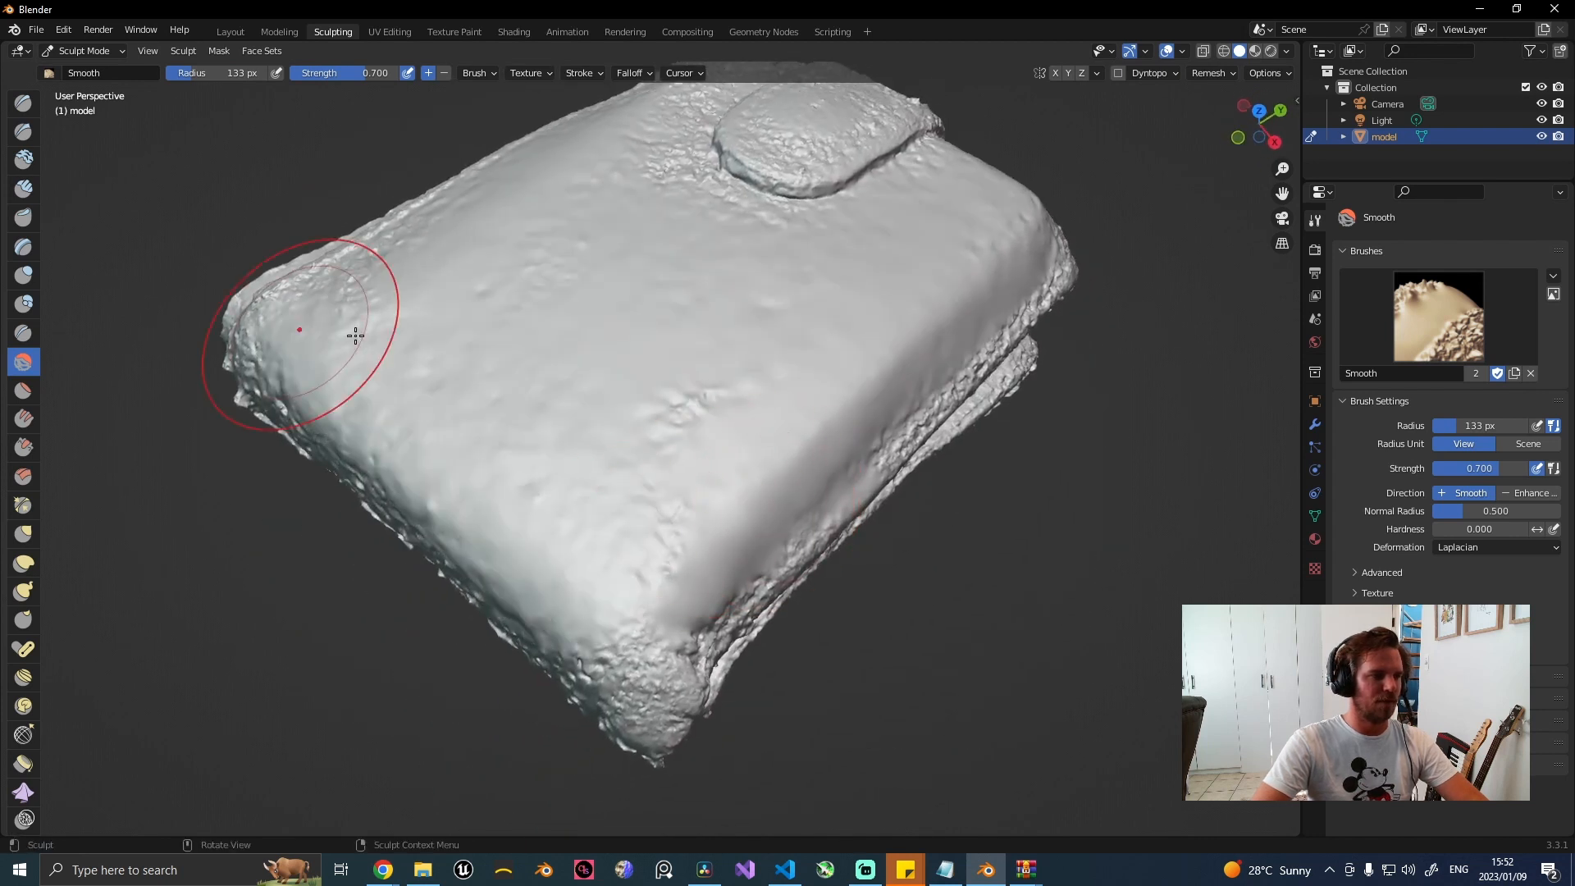
middle_drag(309, 299, 517, 468)
drag(516, 468, 488, 441)
middle_drag(855, 422, 591, 476)
drag(528, 525, 288, 569)
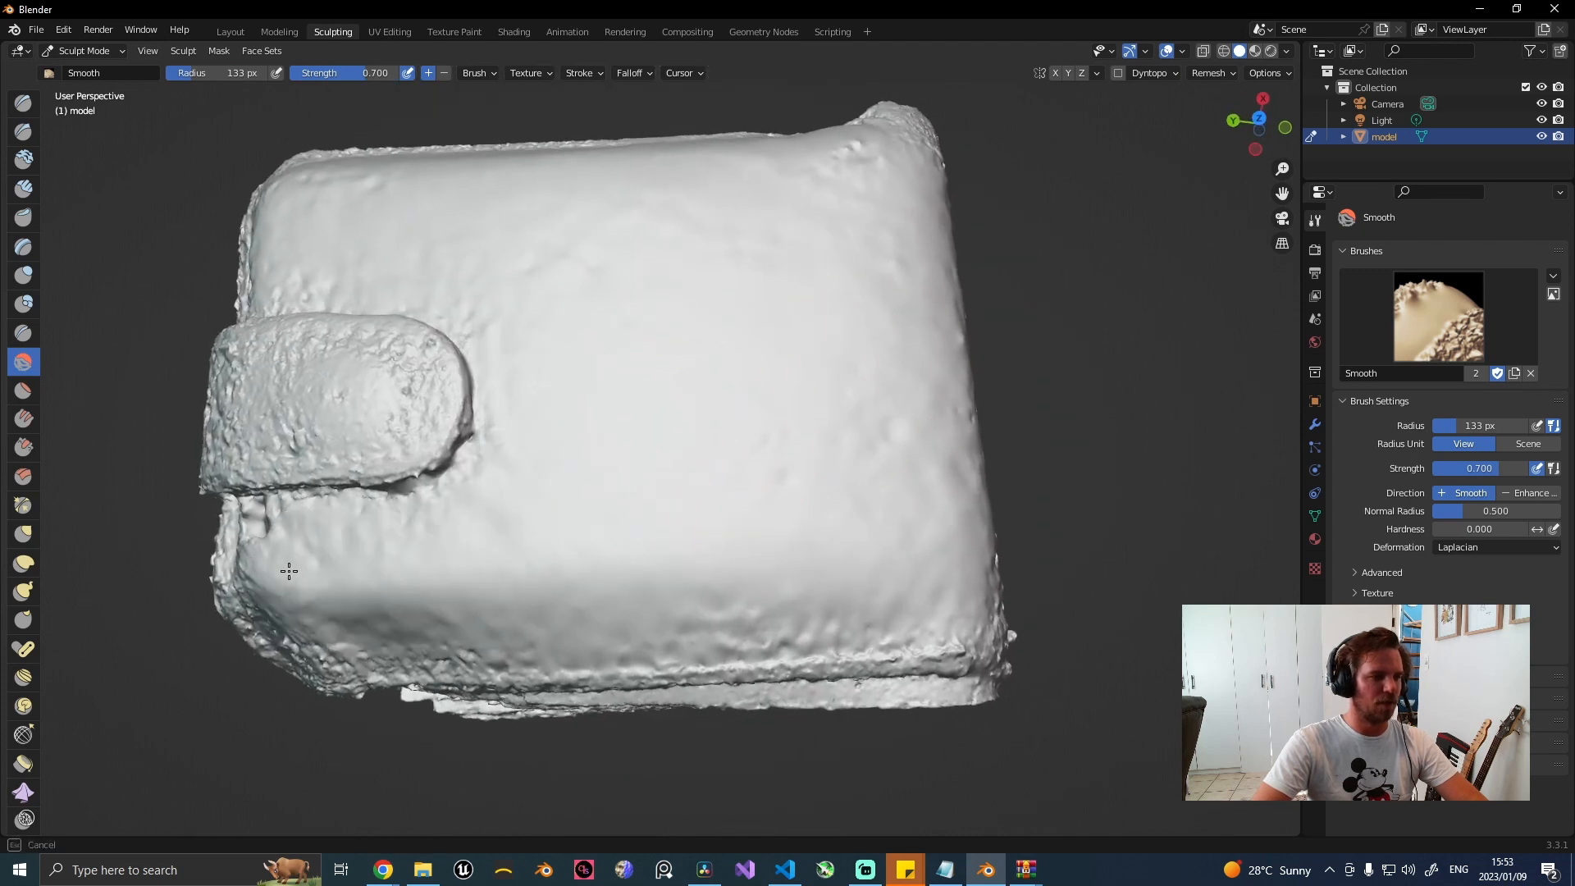
Set the Smooth brush radius to 66 px and smooth the wallet's folded side opposite the clasp.
middle_drag(288, 570, 4, 216)
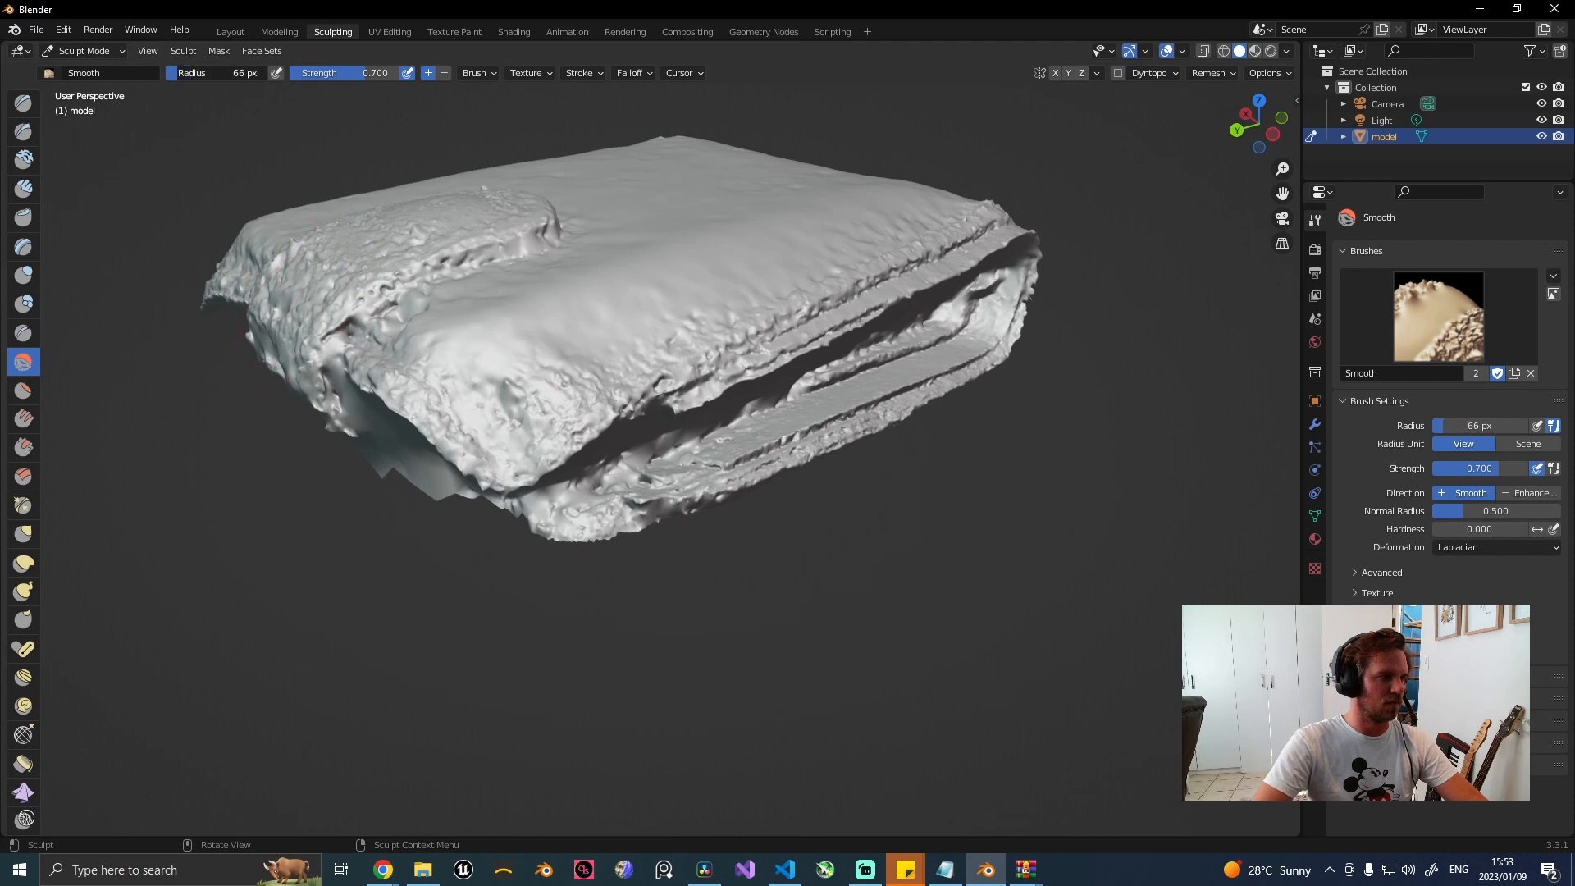
middle_drag(678, 332, 566, 393)
middle_drag(960, 404, 667, 360)
mouse_move(667, 360)
mouse_down()
mouse_move(525, 418)
mouse_move(716, 385)
mouse_up()
drag(472, 420, 873, 354)
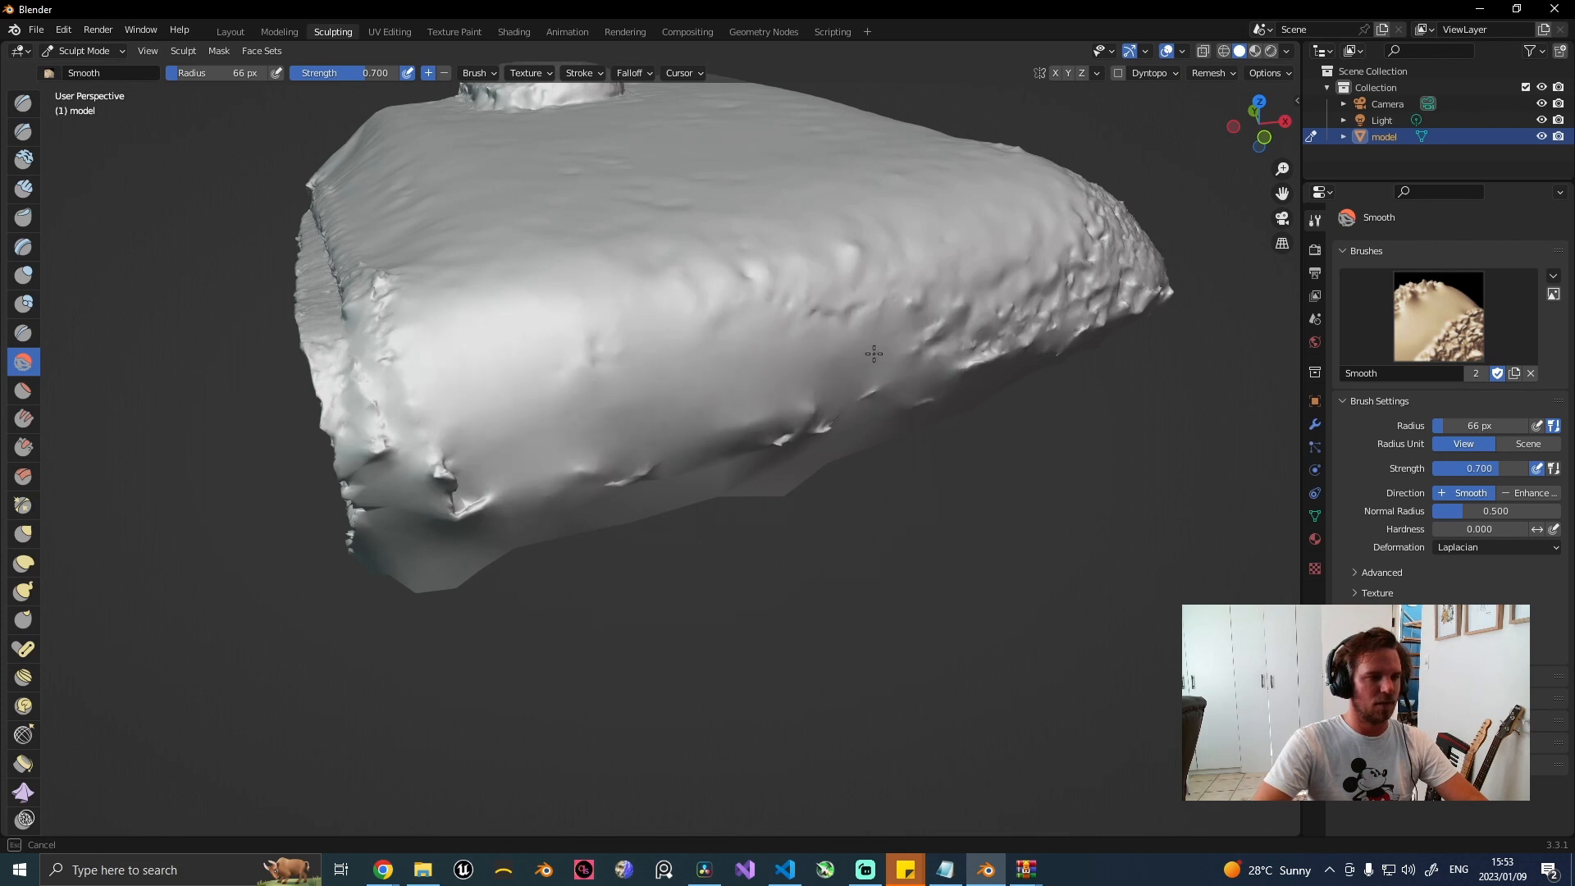
middle_drag(702, 461, 636, 304)
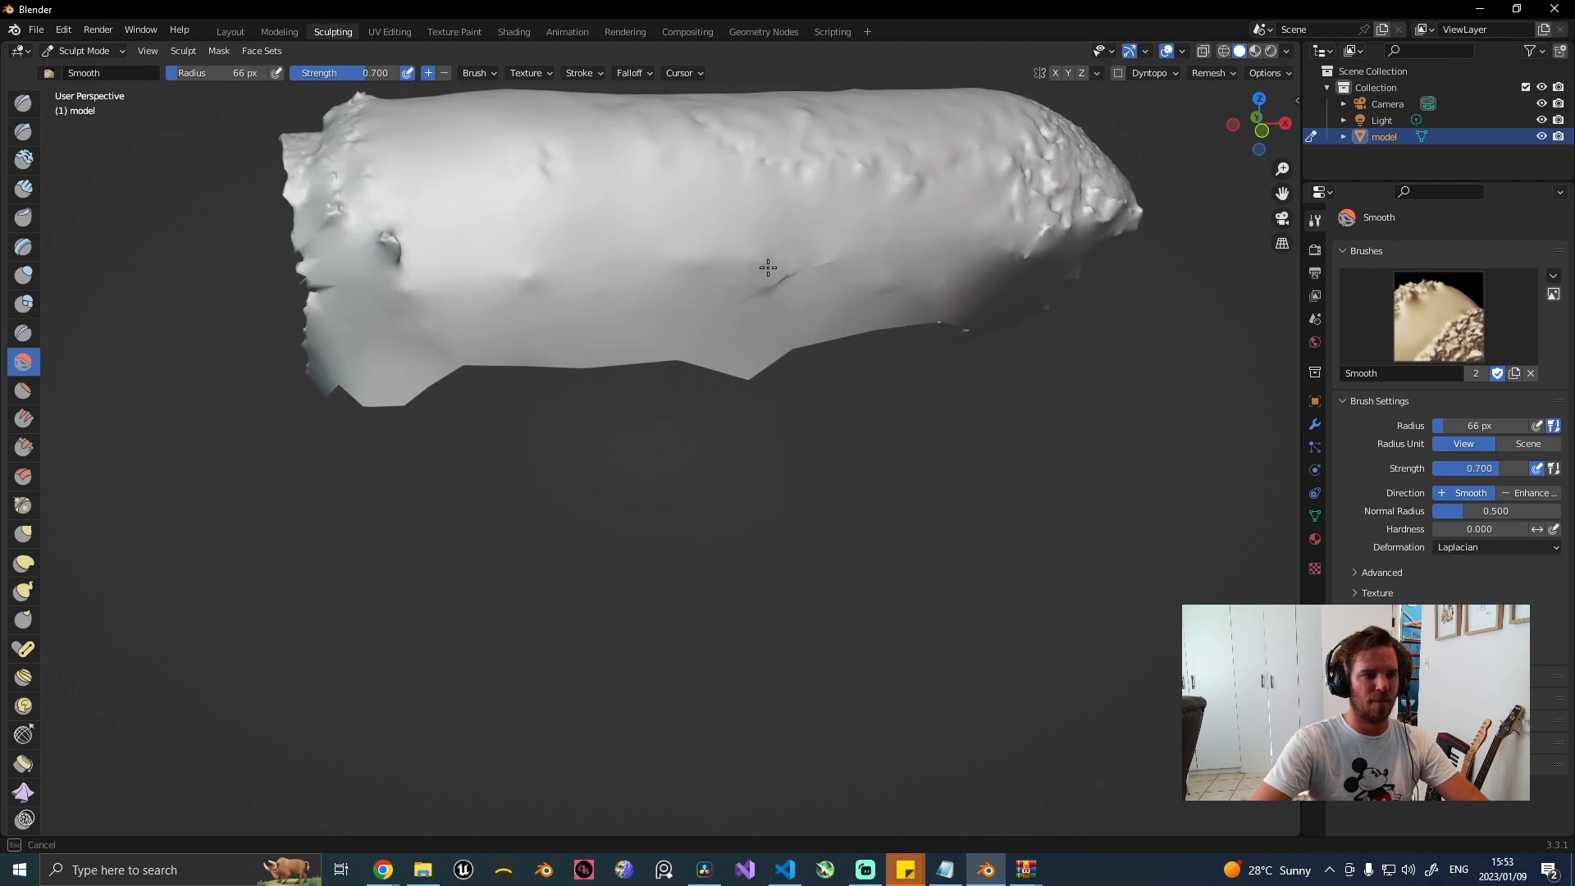
Smooth the corner beside the fold and both layers along the adjacent open side of the wallet.
middle_drag(766, 267, 521, 324)
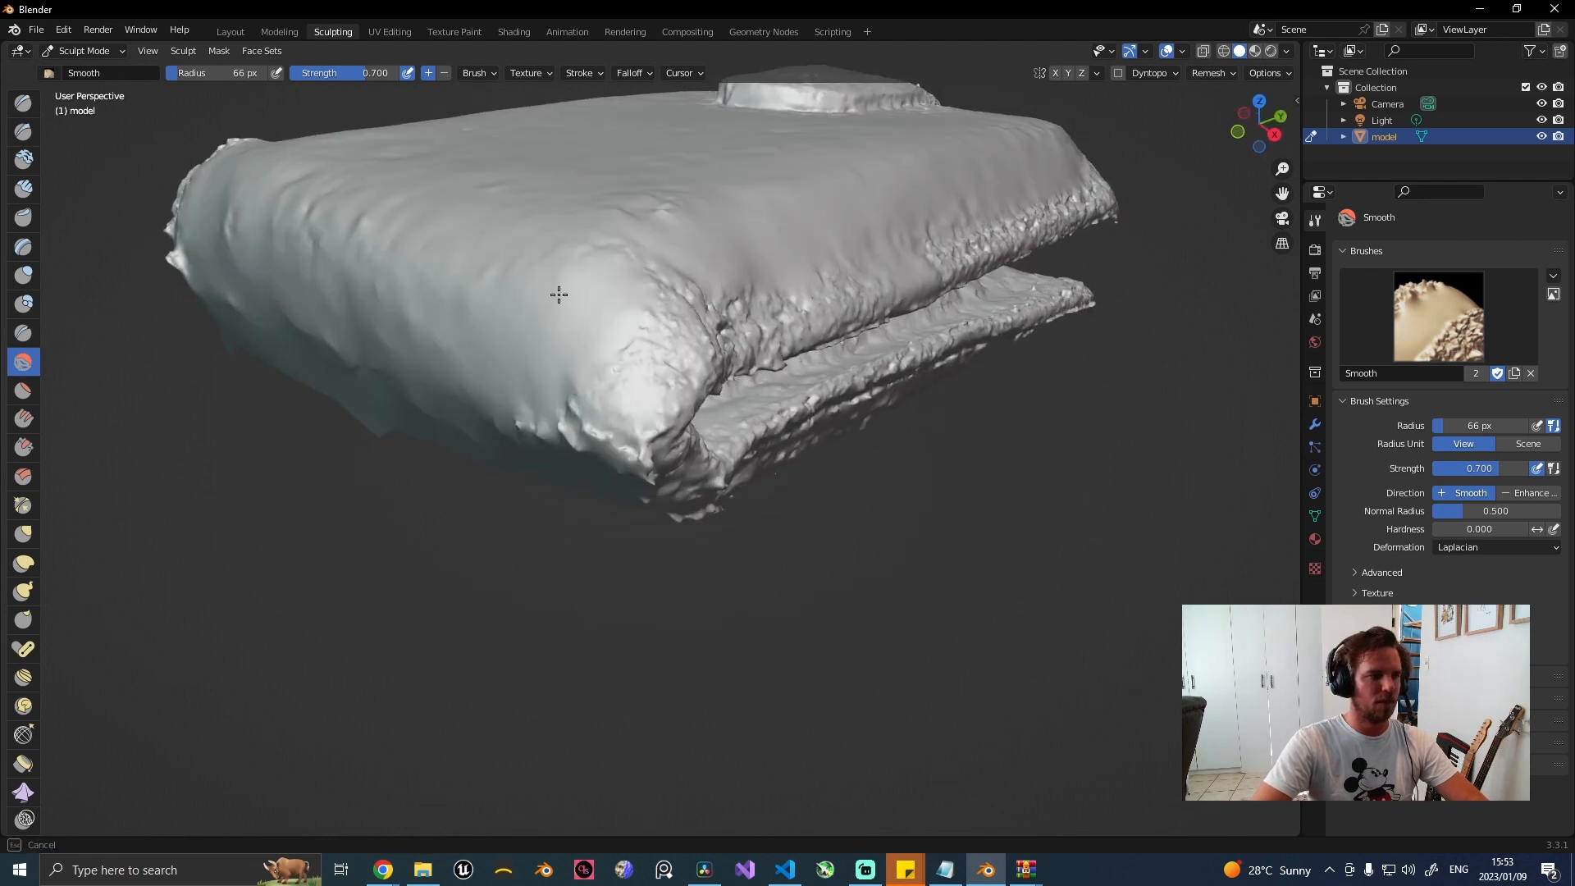
middle_drag(570, 433, 394, 213)
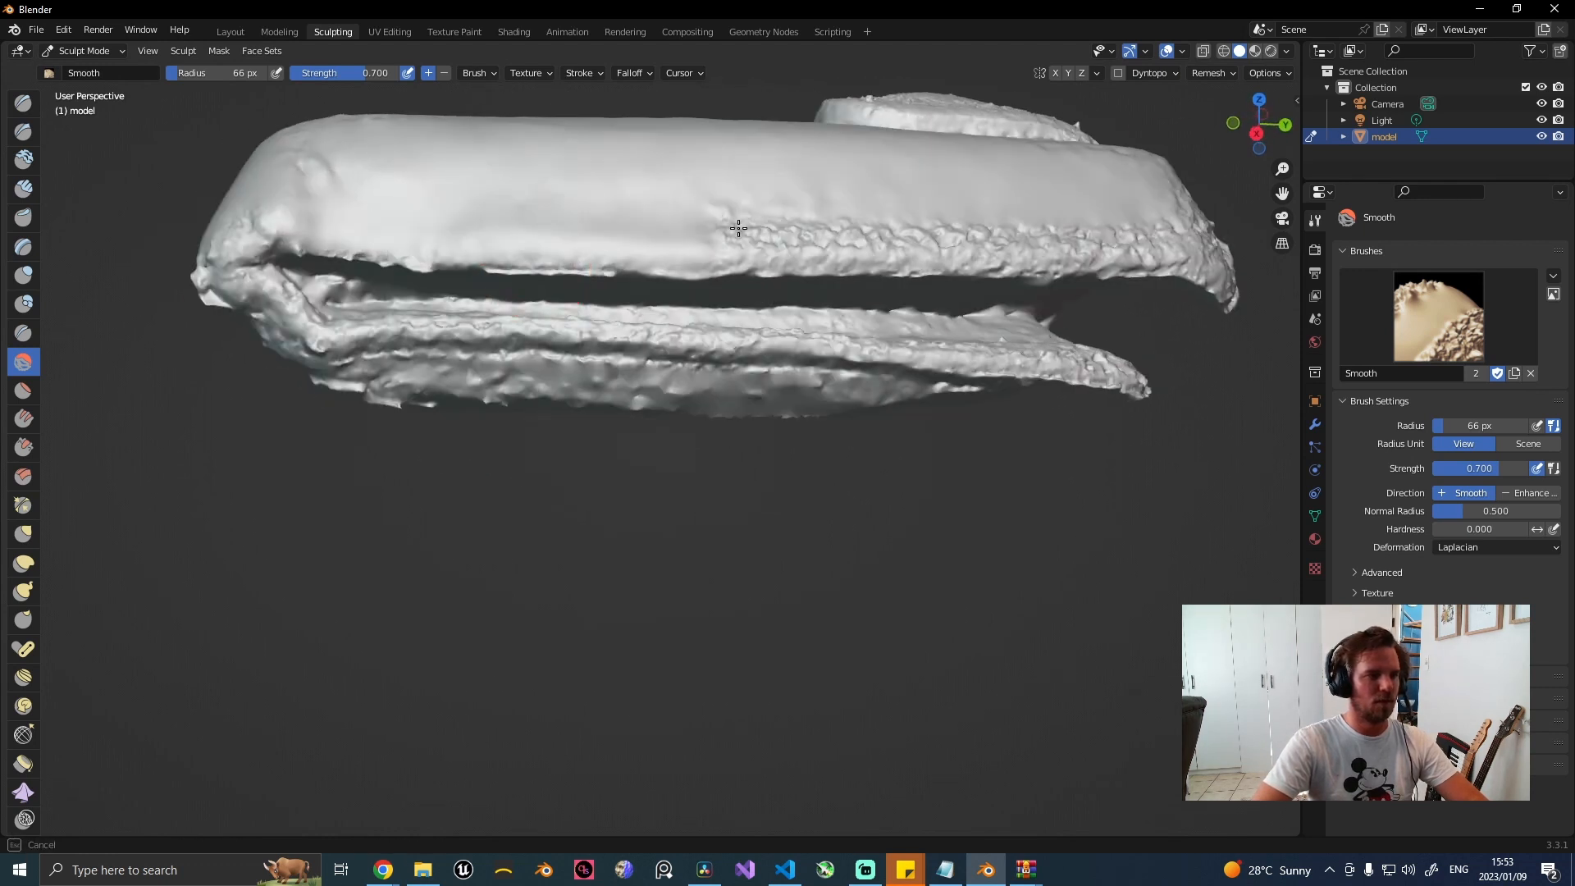
mouse_move(703, 246)
middle_down()
mouse_move(402, 443)
mouse_move(459, 303)
middle_up()
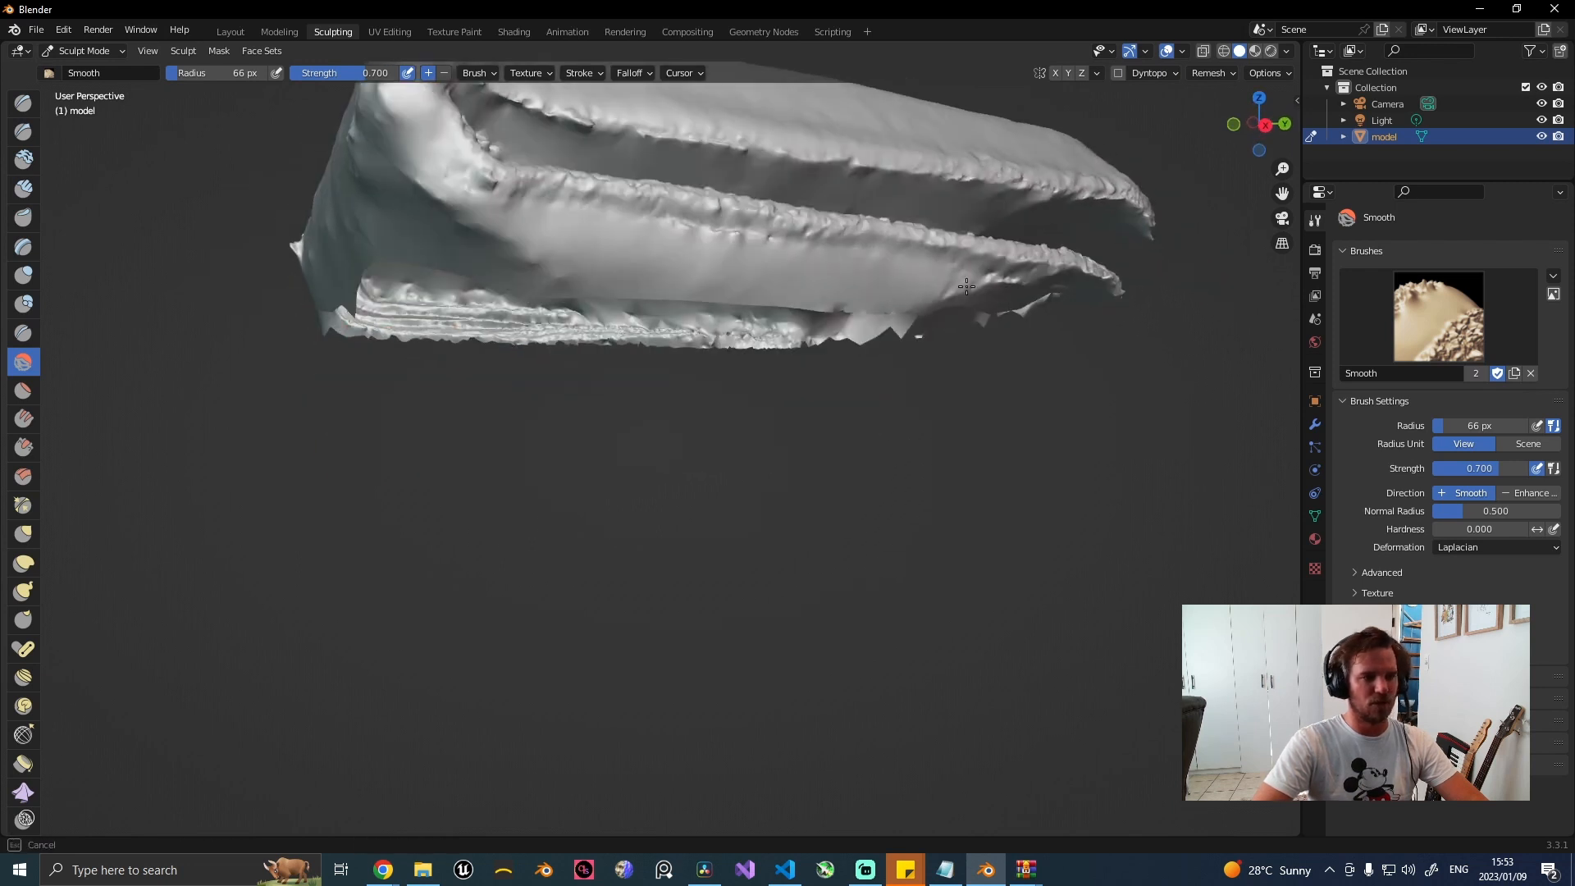
middle_drag(966, 286, 527, 263)
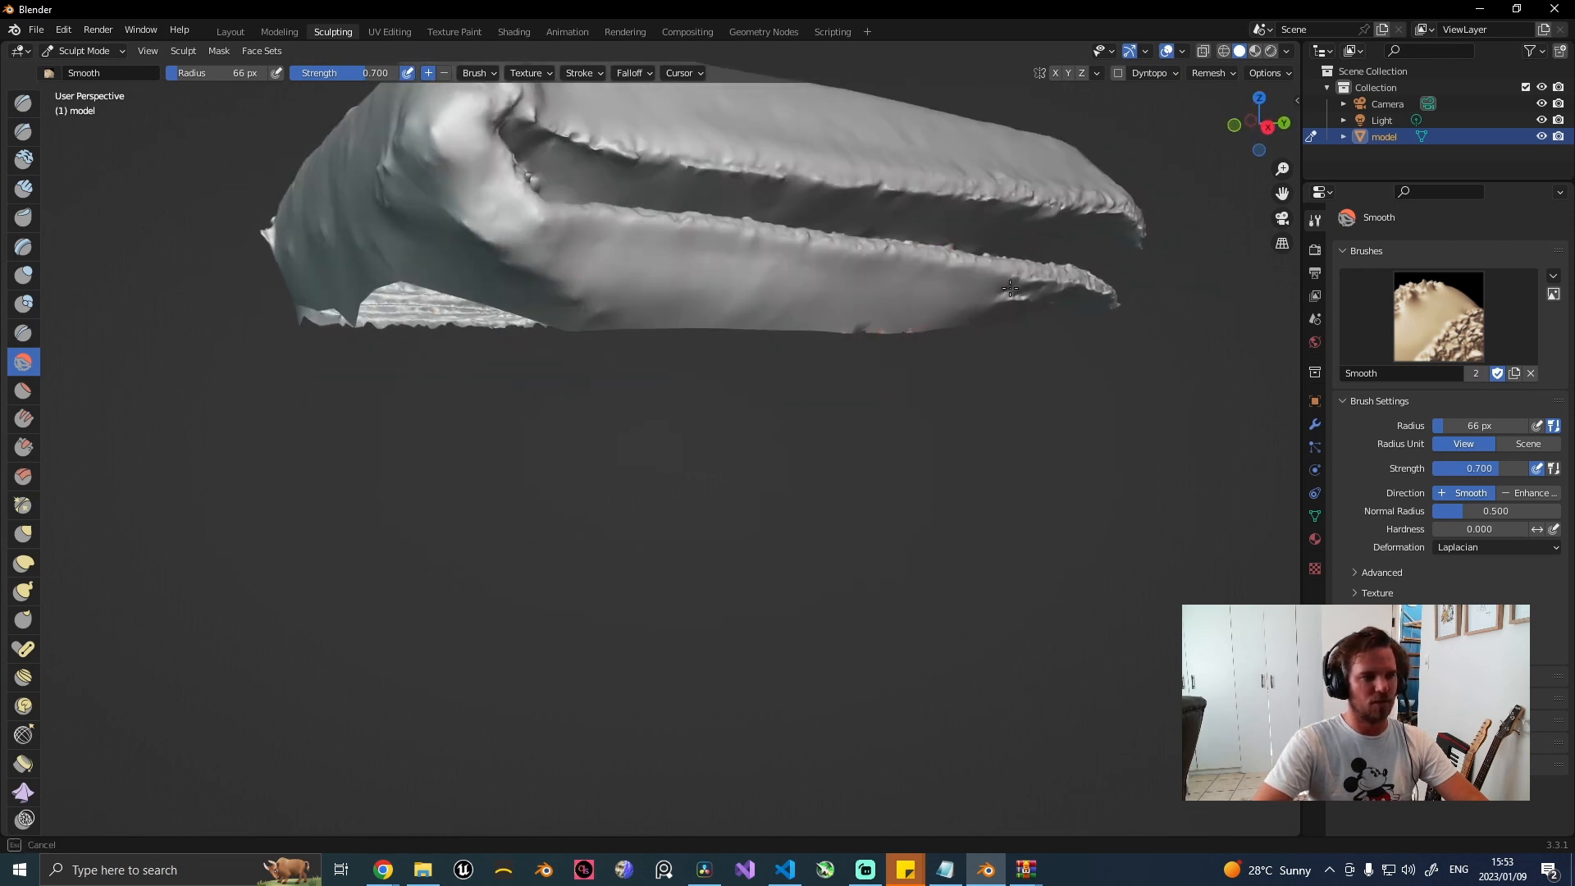
mouse_move(1010, 288)
middle_down()
mouse_move(629, 338)
mouse_move(790, 315)
middle_up()
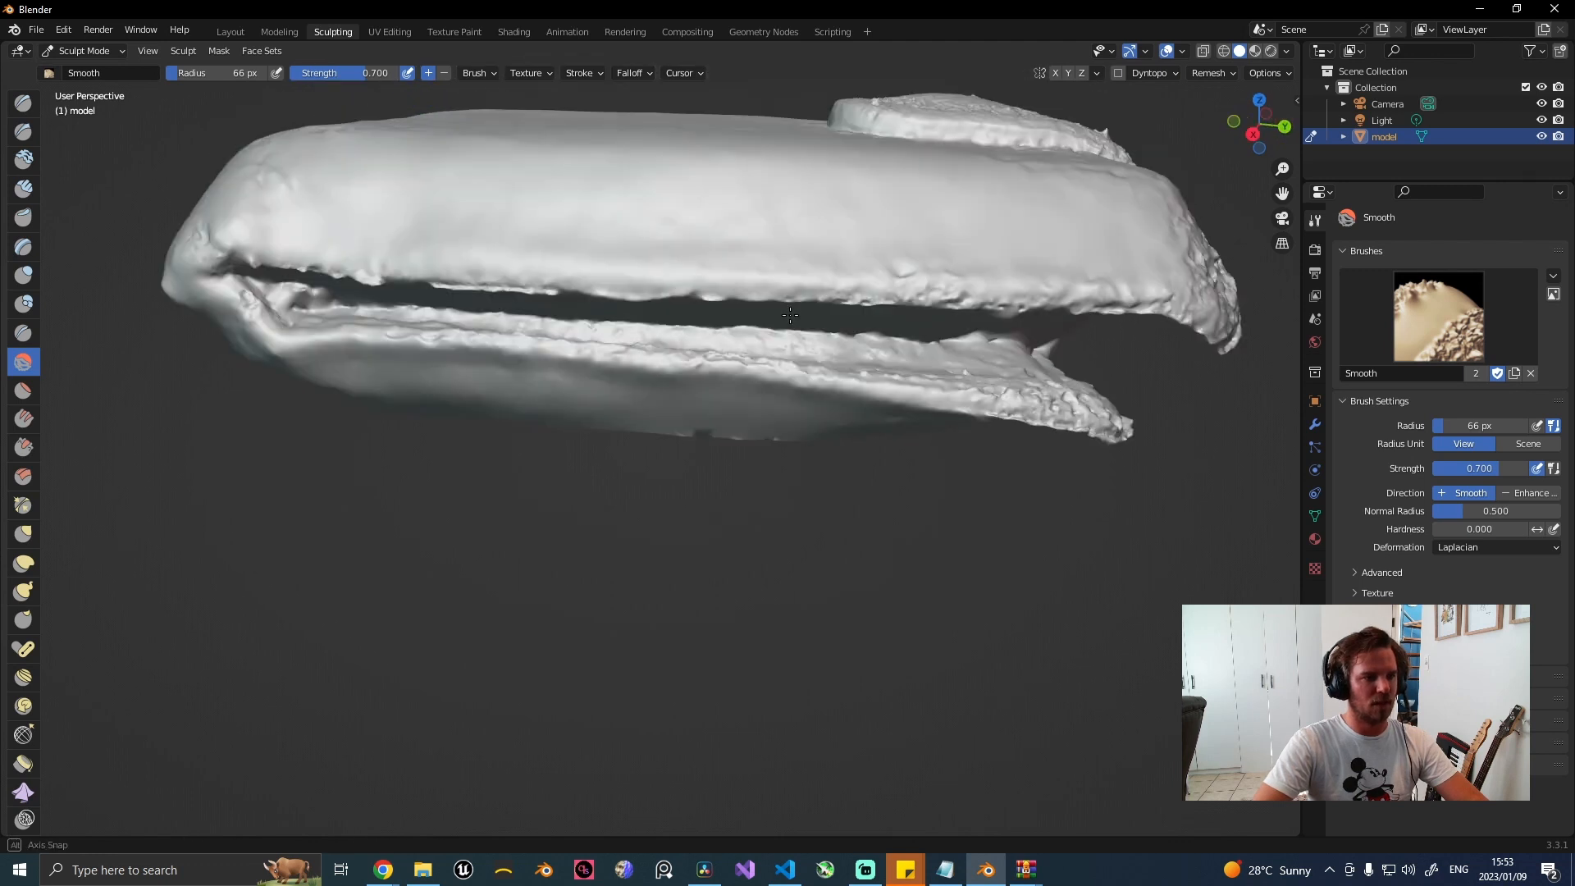
Smooth the inner rim of the lower layer and its jagged tip near the clasp end.
drag(756, 349, 384, 318)
mouse_move(287, 298)
middle_down()
mouse_move(499, 306)
mouse_move(1107, 256)
mouse_move(1033, 289)
middle_up()
drag(907, 335, 802, 319)
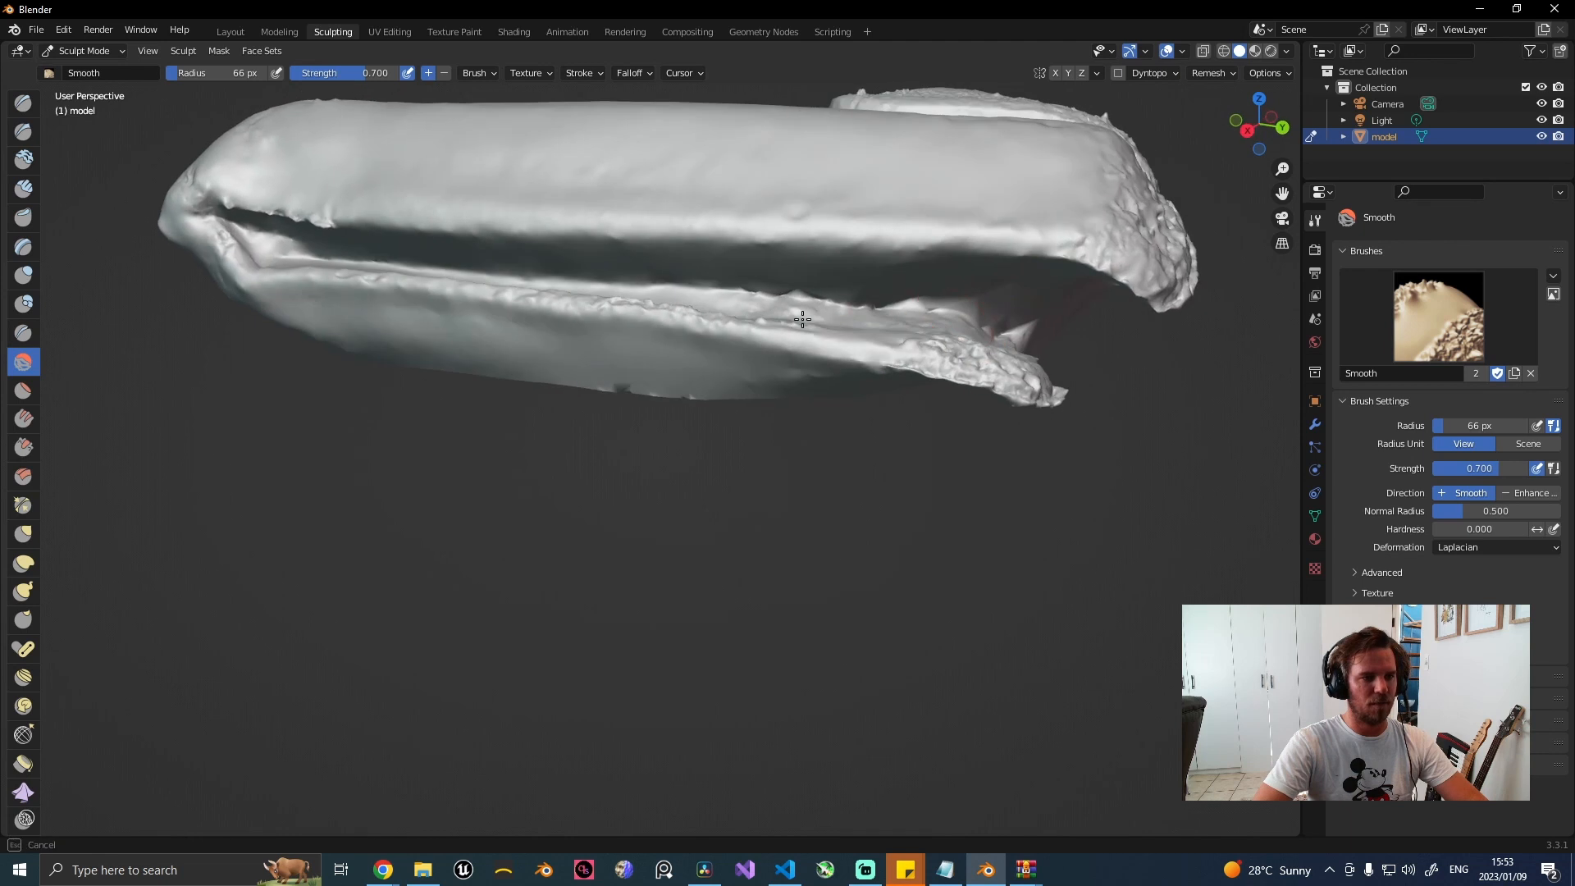
drag(994, 363, 1022, 382)
middle_drag(1043, 361, 1002, 306)
drag(931, 212, 832, 183)
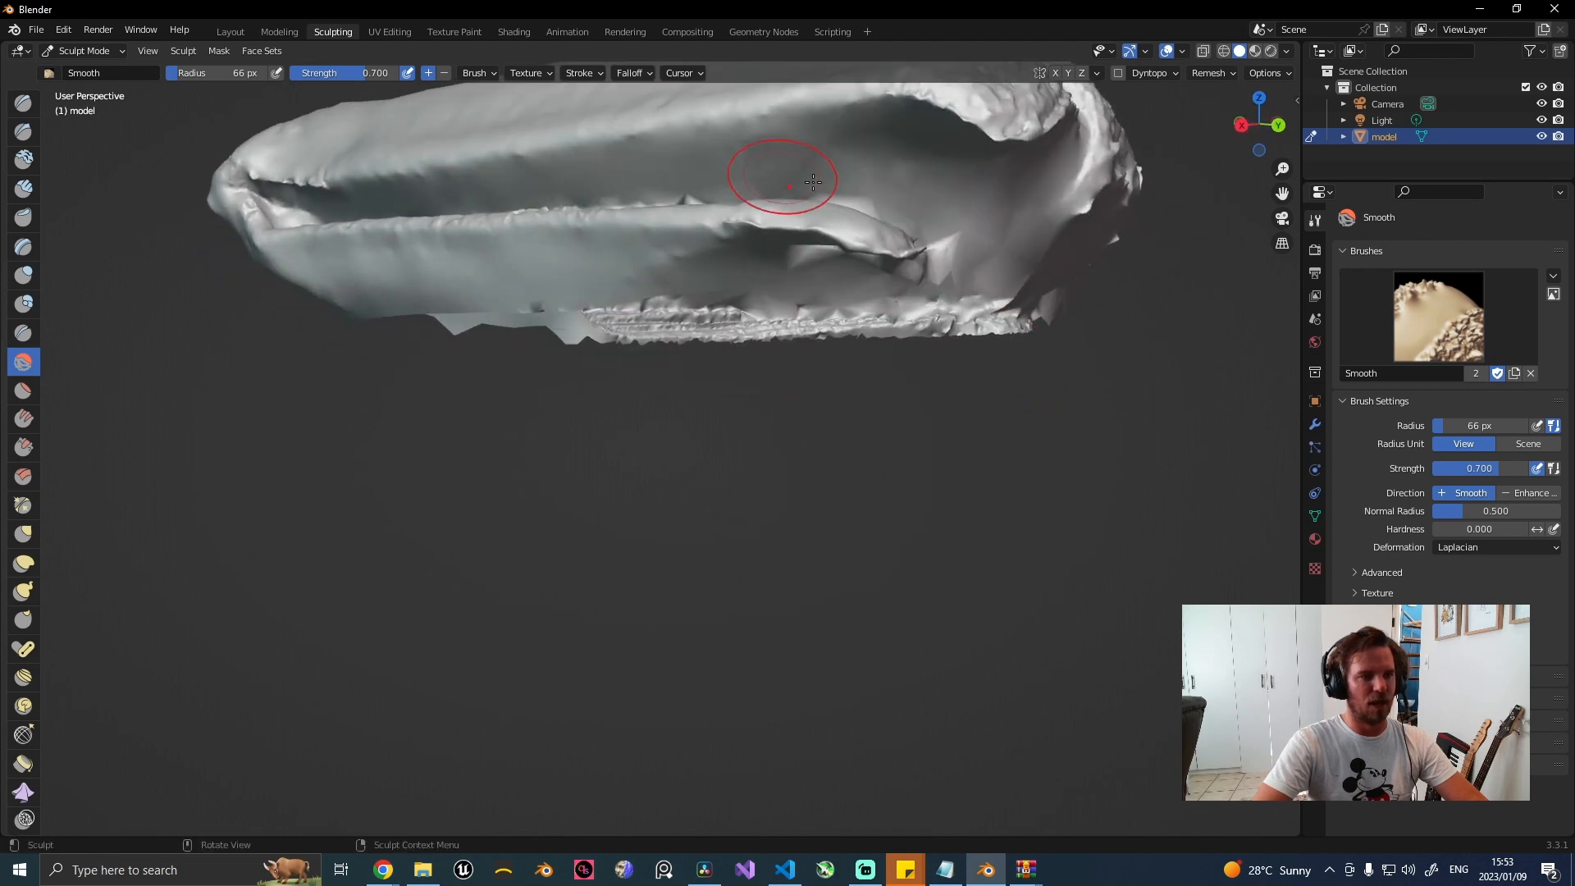
Smooth the layer corners and the front end of the wallet beneath the clasp.
mouse_move(972, 182)
middle_down()
mouse_move(894, 186)
mouse_move(937, 194)
middle_up()
mouse_move(697, 219)
mouse_down()
mouse_move(767, 242)
mouse_move(851, 162)
mouse_up()
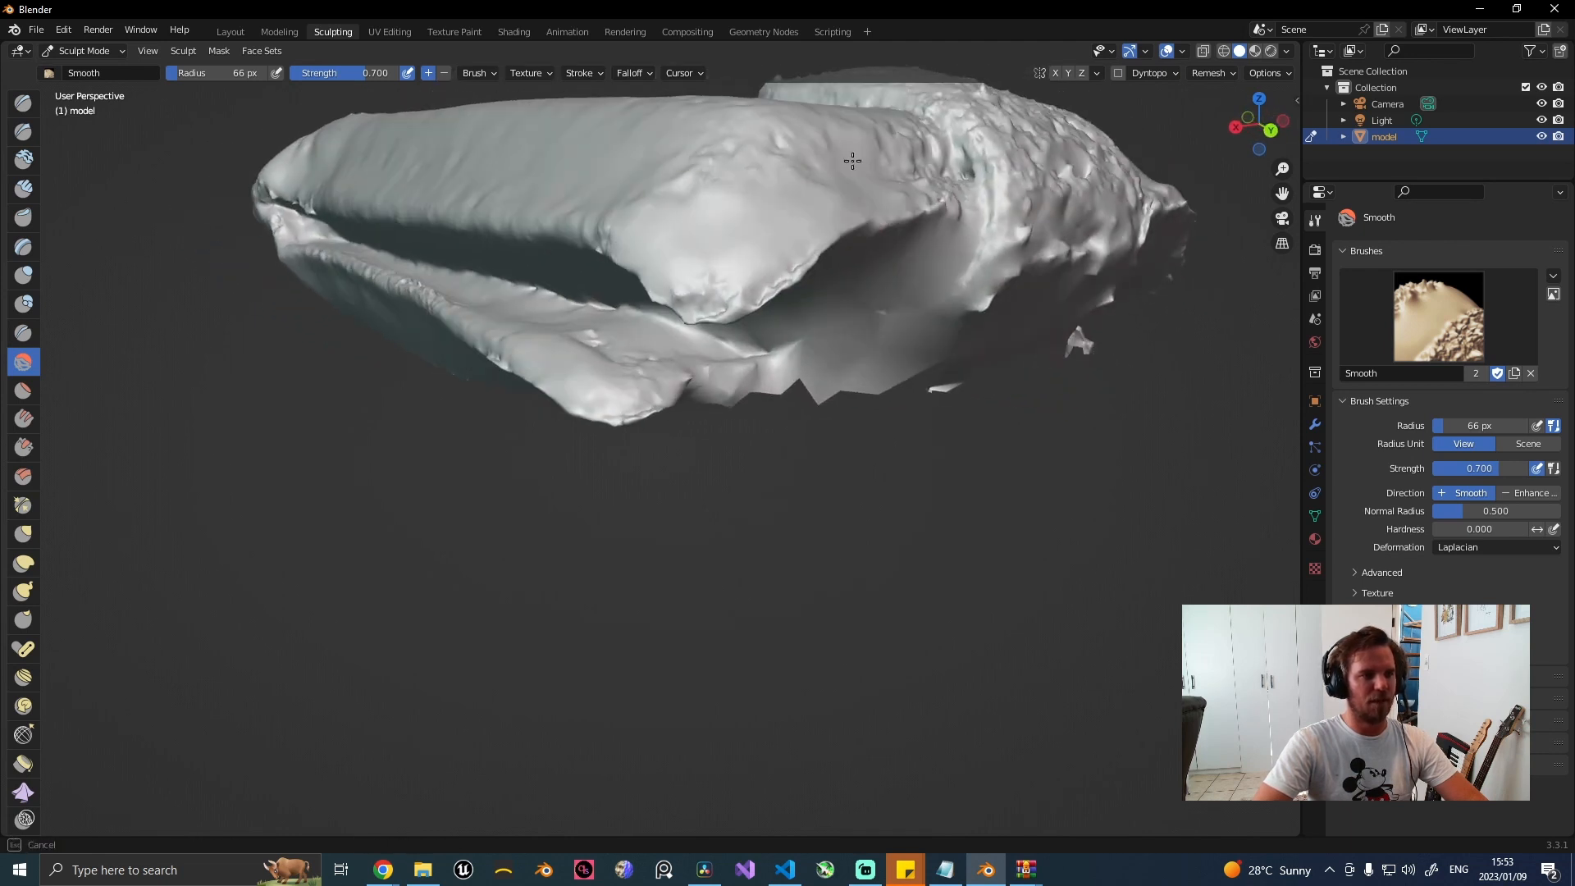
mouse_move(964, 178)
middle_down()
mouse_move(926, 172)
mouse_move(937, 165)
middle_up()
mouse_move(910, 163)
mouse_down()
mouse_move(751, 234)
mouse_move(721, 300)
mouse_up()
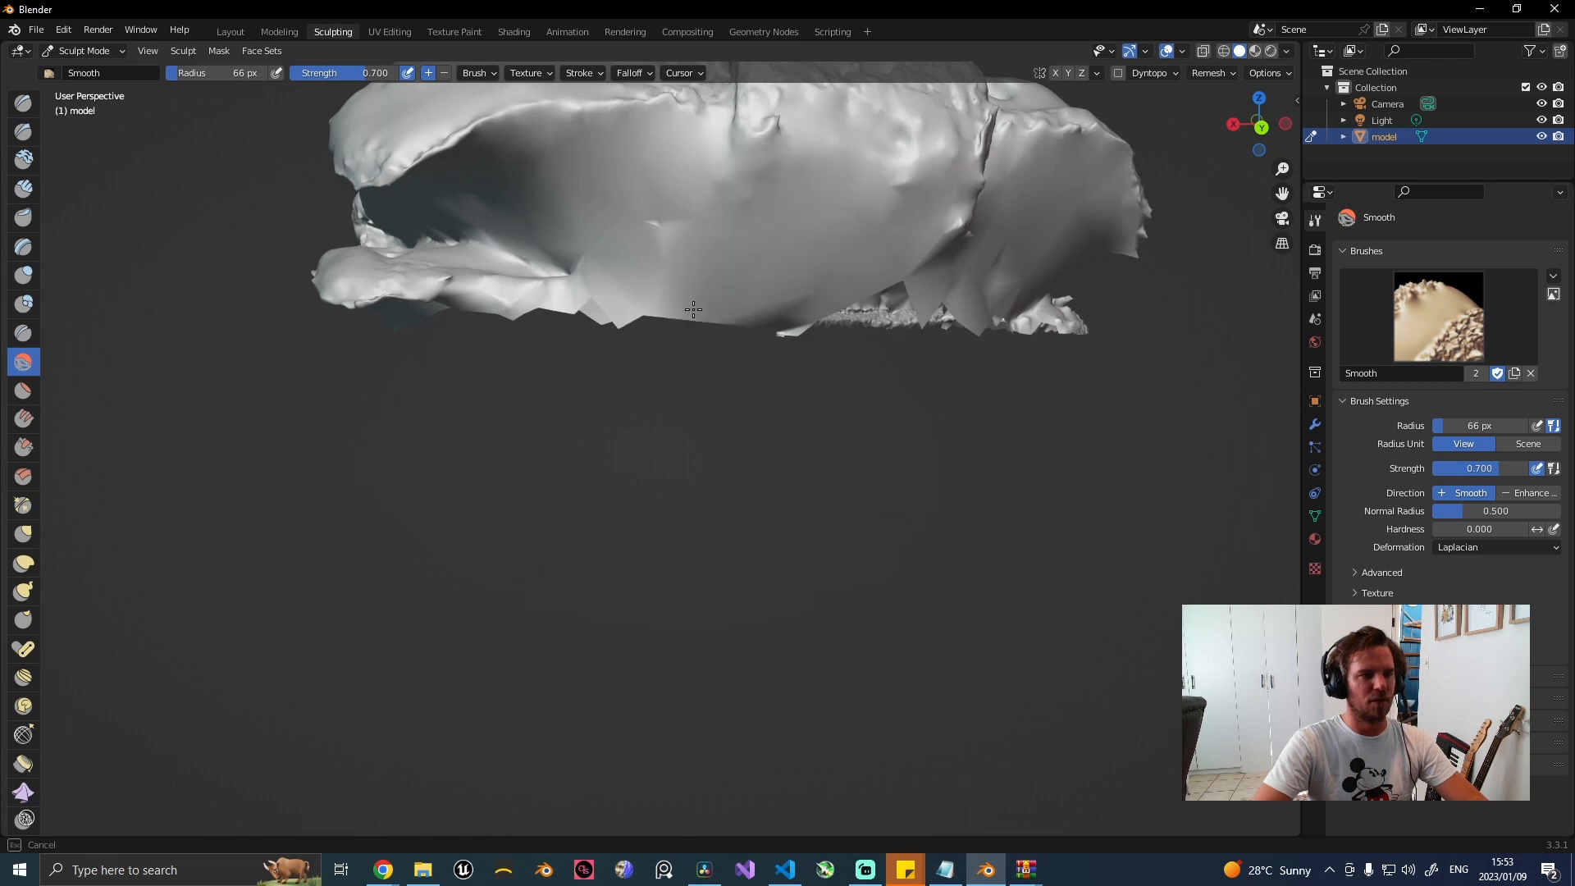
middle_drag(760, 294, 772, 252)
drag(761, 147, 578, 127)
mouse_move(828, 156)
middle_down()
mouse_move(867, 186)
mouse_move(792, 233)
middle_up()
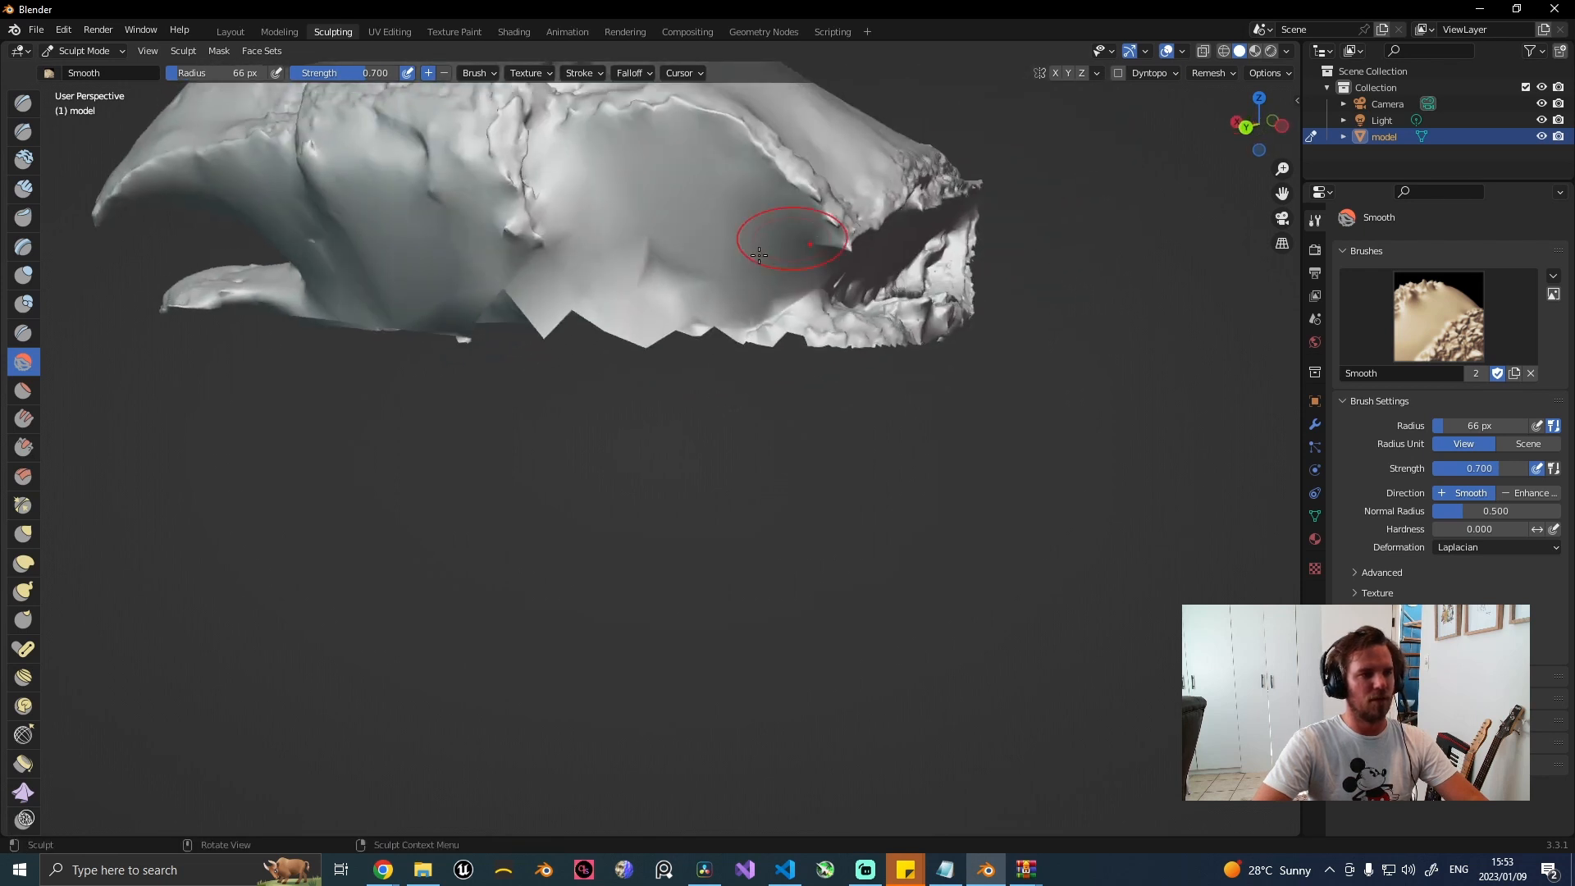
mouse_move(713, 246)
mouse_down()
mouse_move(533, 274)
mouse_move(599, 226)
mouse_up()
Smooth the clasp strap's surface and the dent in the top face beside it.
middle_drag(635, 217, 673, 302)
drag(638, 450, 492, 425)
middle_drag(587, 422, 609, 483)
drag(666, 578, 654, 443)
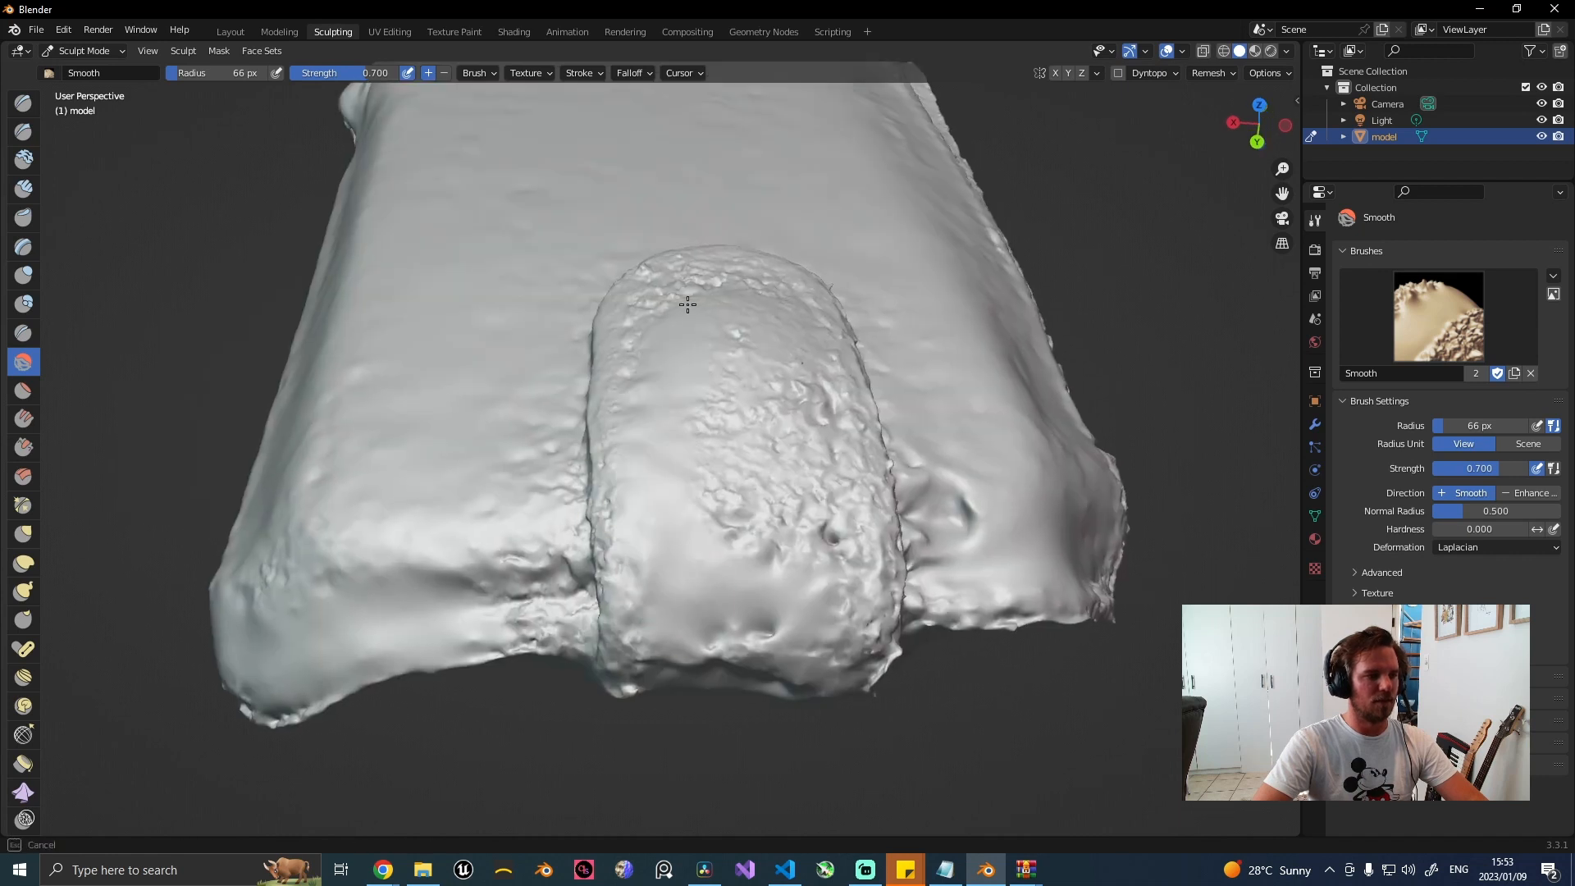
drag(813, 356, 841, 588)
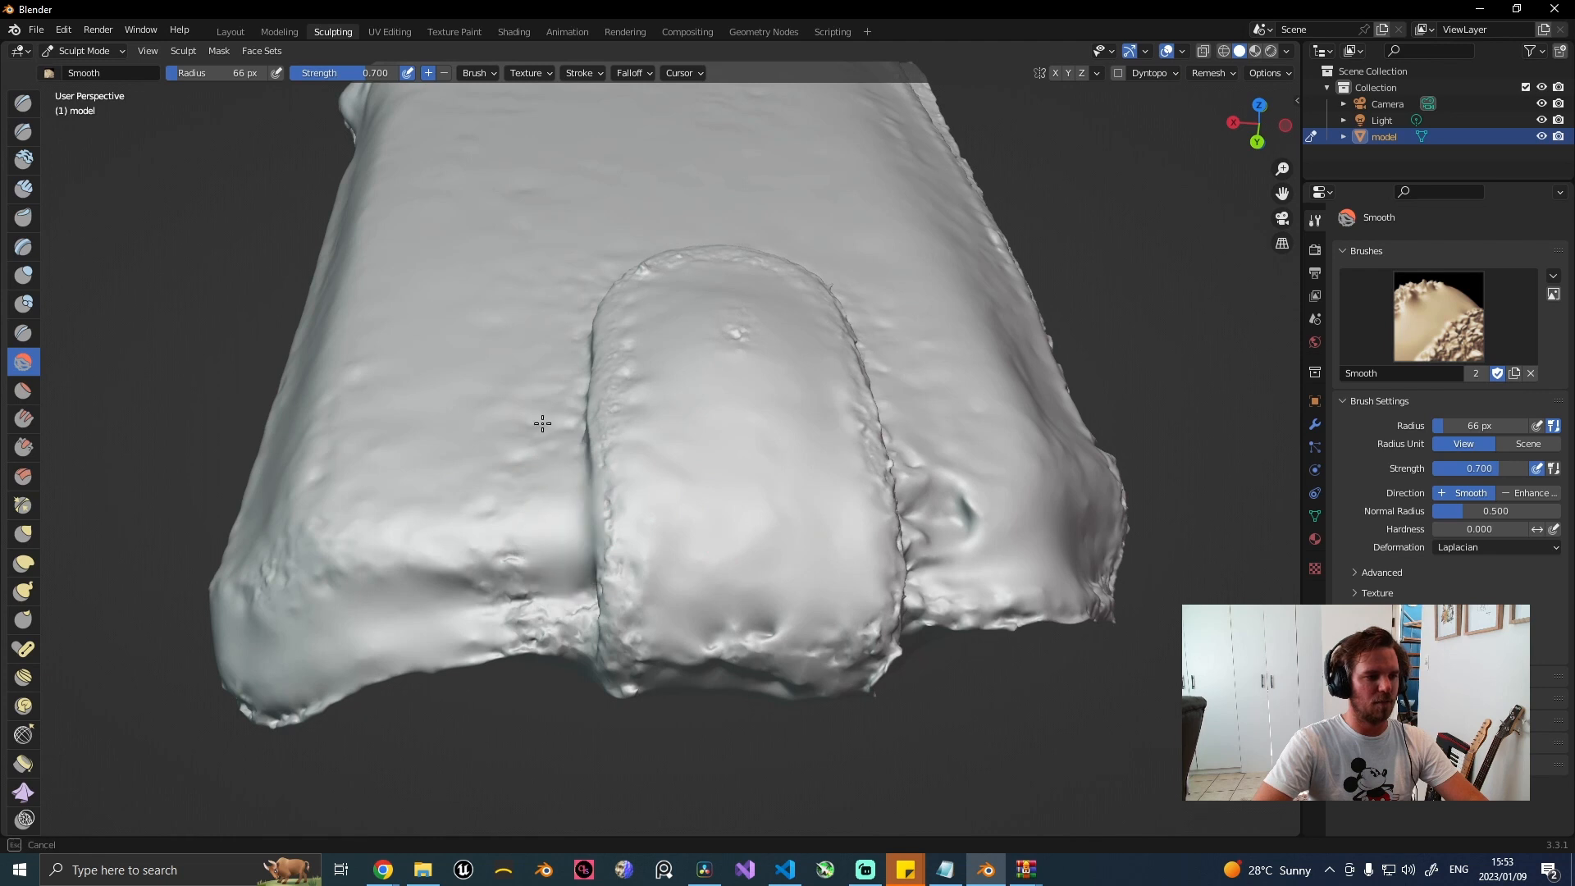
mouse_move(932, 534)
mouse_down()
mouse_move(936, 571)
mouse_move(955, 537)
mouse_up()
Smooth the ridged rim of the upper layer along the wallet's other open side.
mouse_move(975, 493)
middle_down()
mouse_move(882, 524)
mouse_move(862, 468)
middle_up()
scroll(882, 524, down, 4)
scroll(575, 497, up, 3)
middle_drag(575, 497, 309, 439)
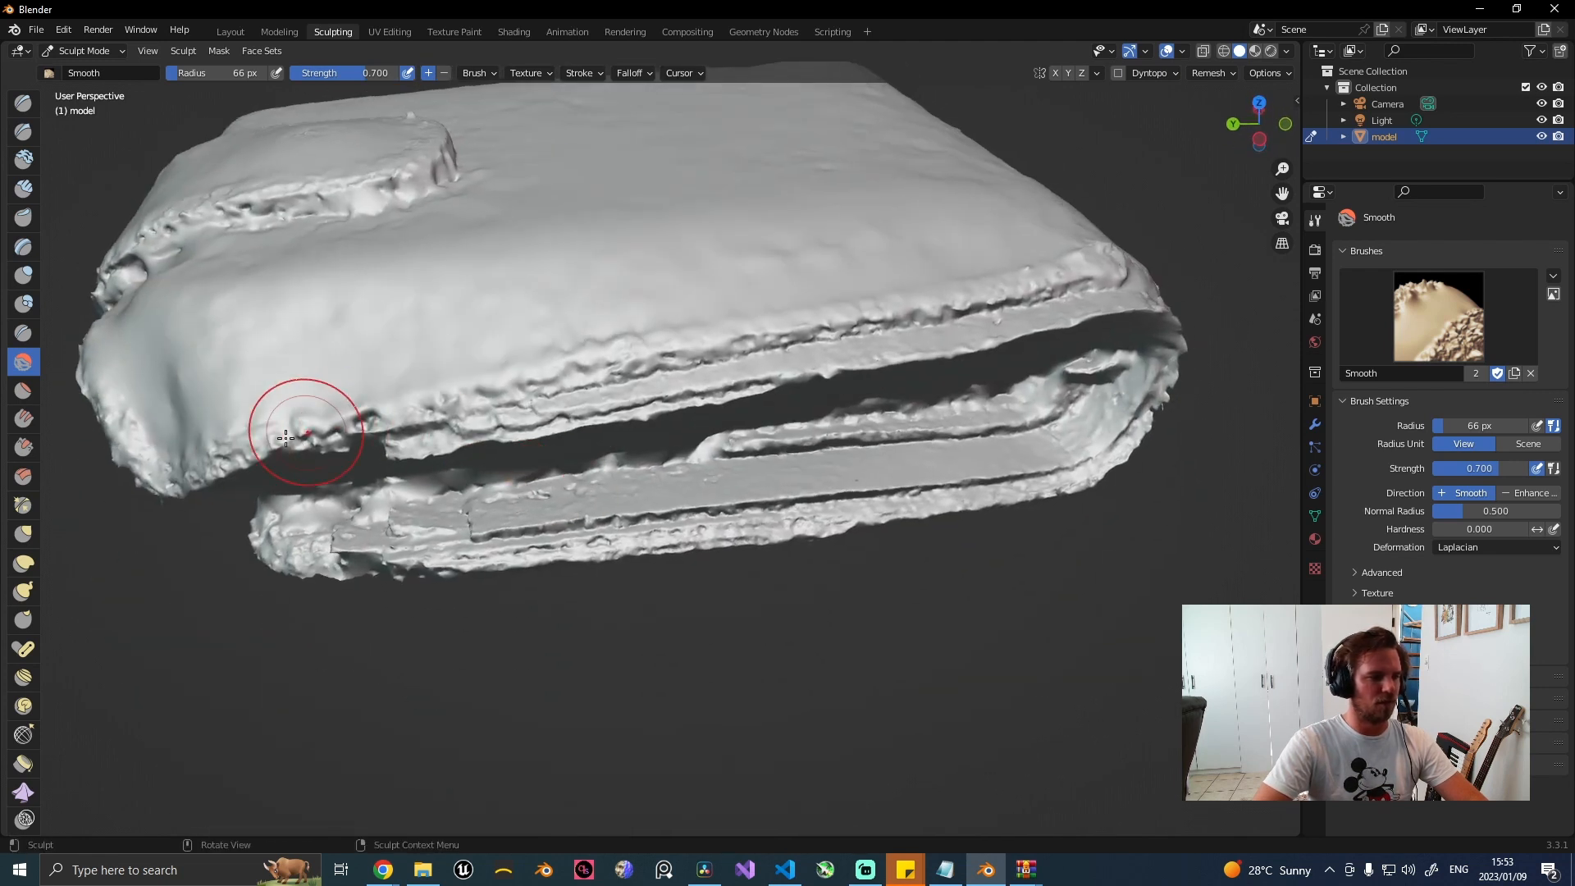
mouse_move(309, 440)
mouse_down()
mouse_move(784, 374)
mouse_move(1099, 257)
mouse_up()
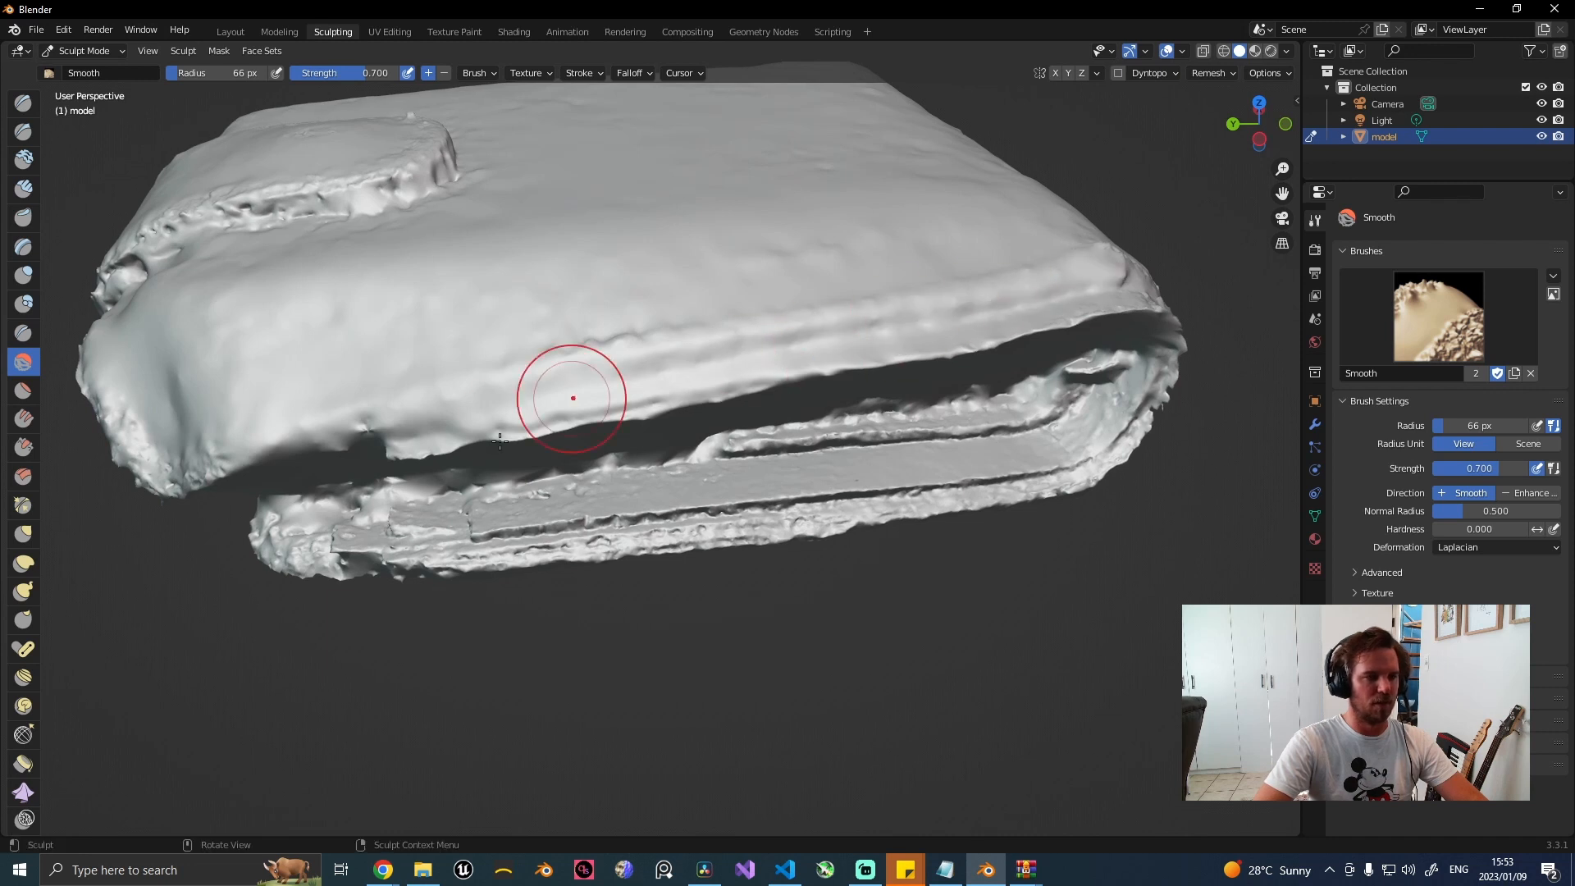
Smooth the rough outer rim of the lower layer beneath the banknotes and its curve at the fold.
mouse_move(352, 533)
mouse_down()
mouse_move(295, 541)
mouse_move(564, 563)
mouse_up()
mouse_move(967, 513)
mouse_down()
mouse_move(672, 519)
mouse_move(965, 399)
mouse_up()
mouse_move(1026, 389)
middle_down()
mouse_move(956, 400)
mouse_move(745, 322)
middle_up()
Smooth the wallet's folded spine and the uneven lower edge running along it.
drag(745, 321, 689, 392)
drag(668, 336, 697, 303)
middle_drag(988, 321, 858, 348)
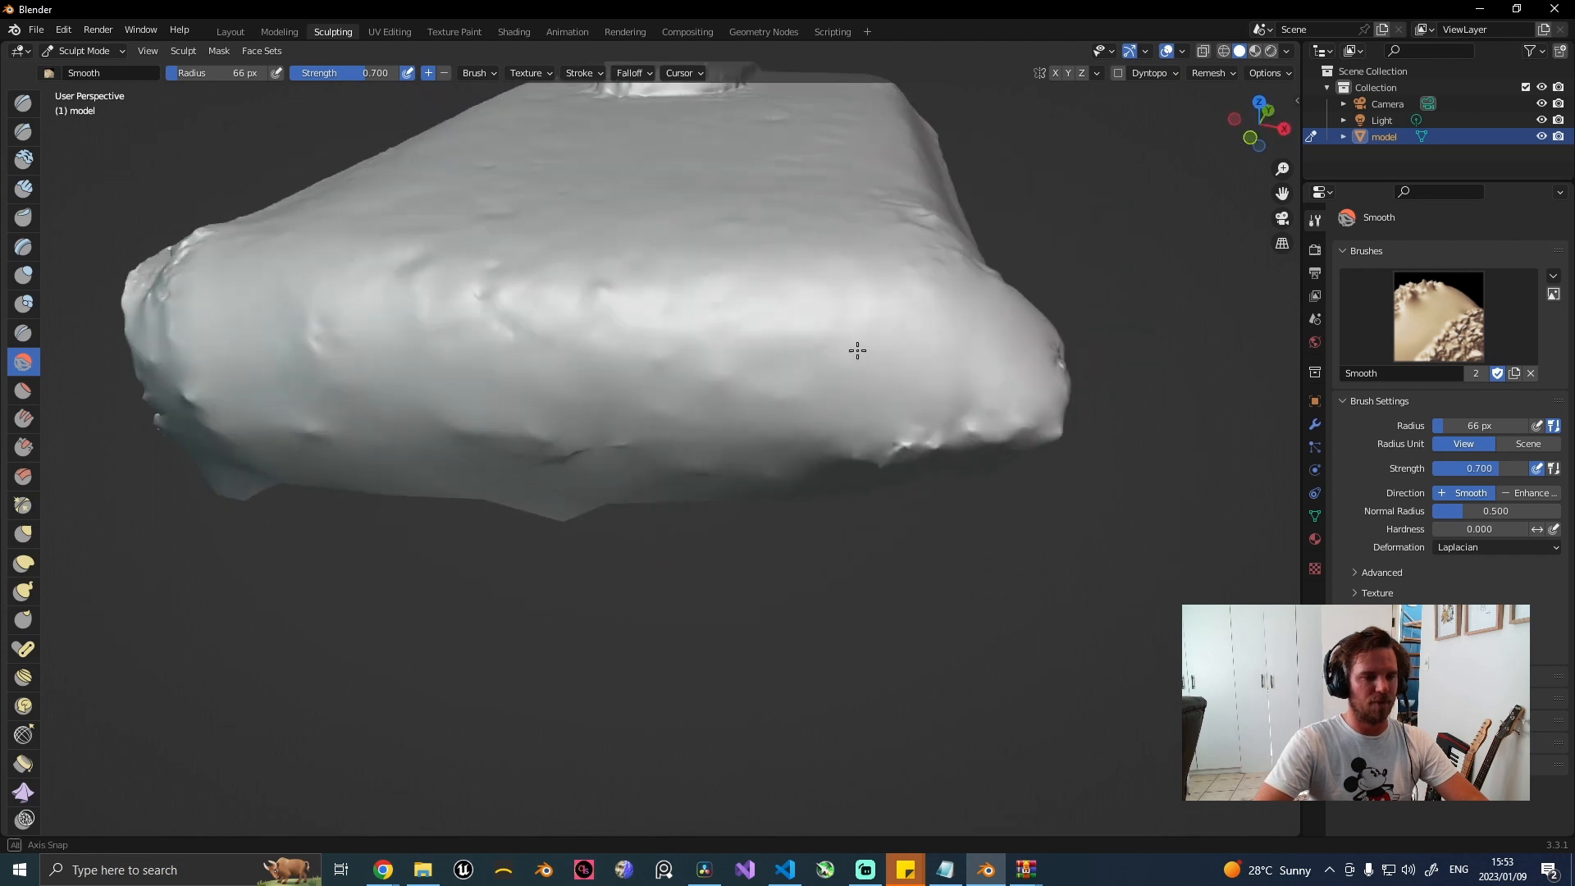
mouse_move(908, 389)
mouse_down()
mouse_move(877, 419)
mouse_move(595, 429)
mouse_up()
mouse_move(595, 429)
middle_down()
mouse_move(713, 436)
mouse_move(735, 333)
middle_up()
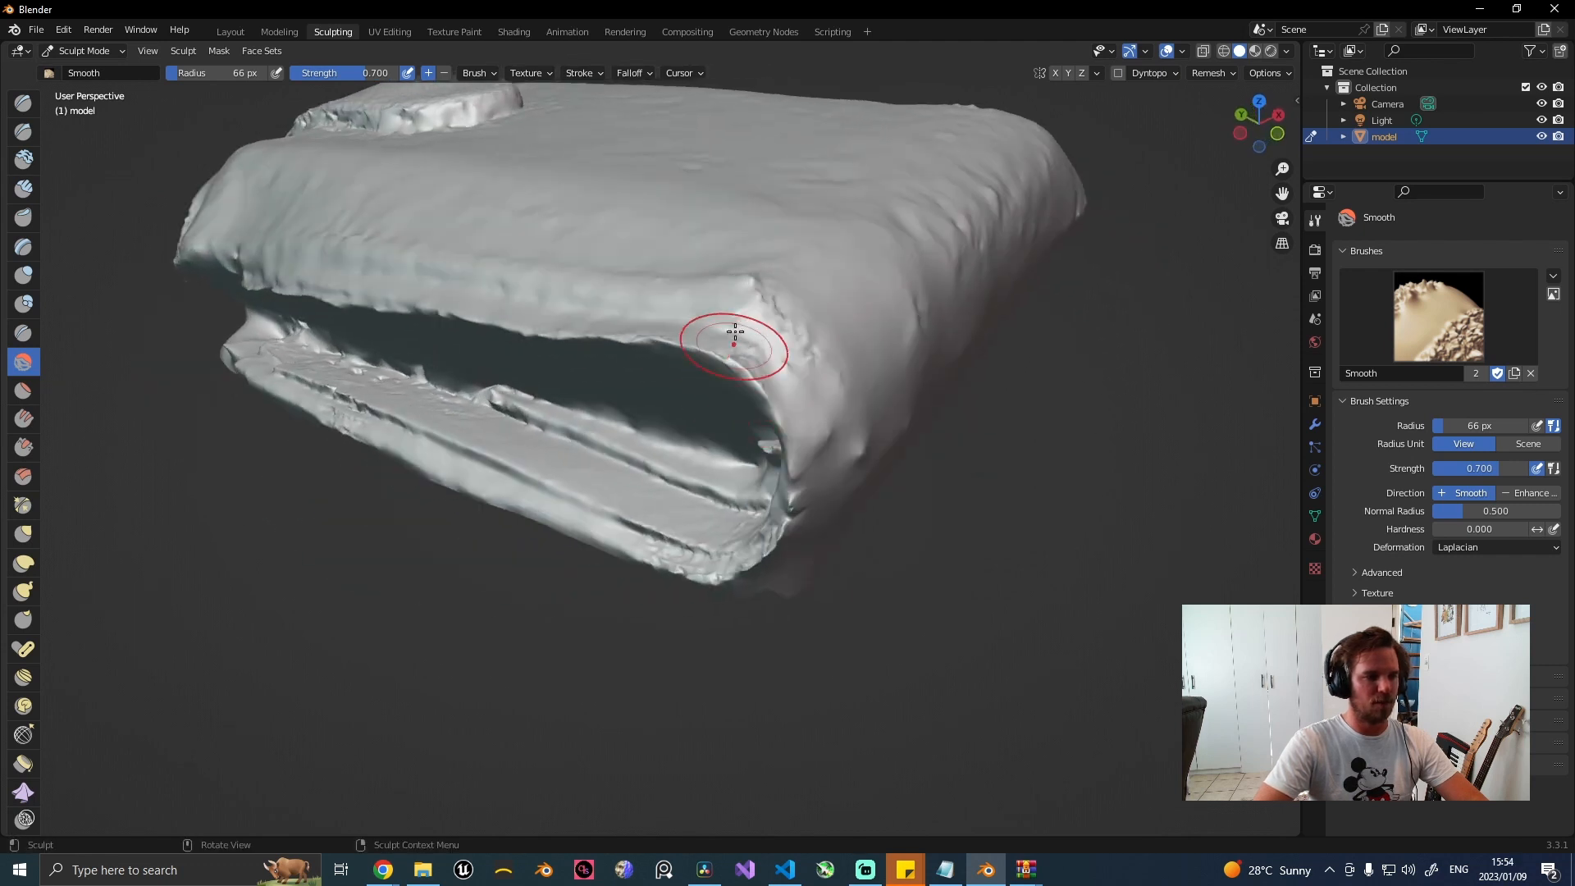
Examine the smoothed mesh around the fold, the open side and the clasp strap for remaining rough spots.
middle_drag(700, 262, 791, 202)
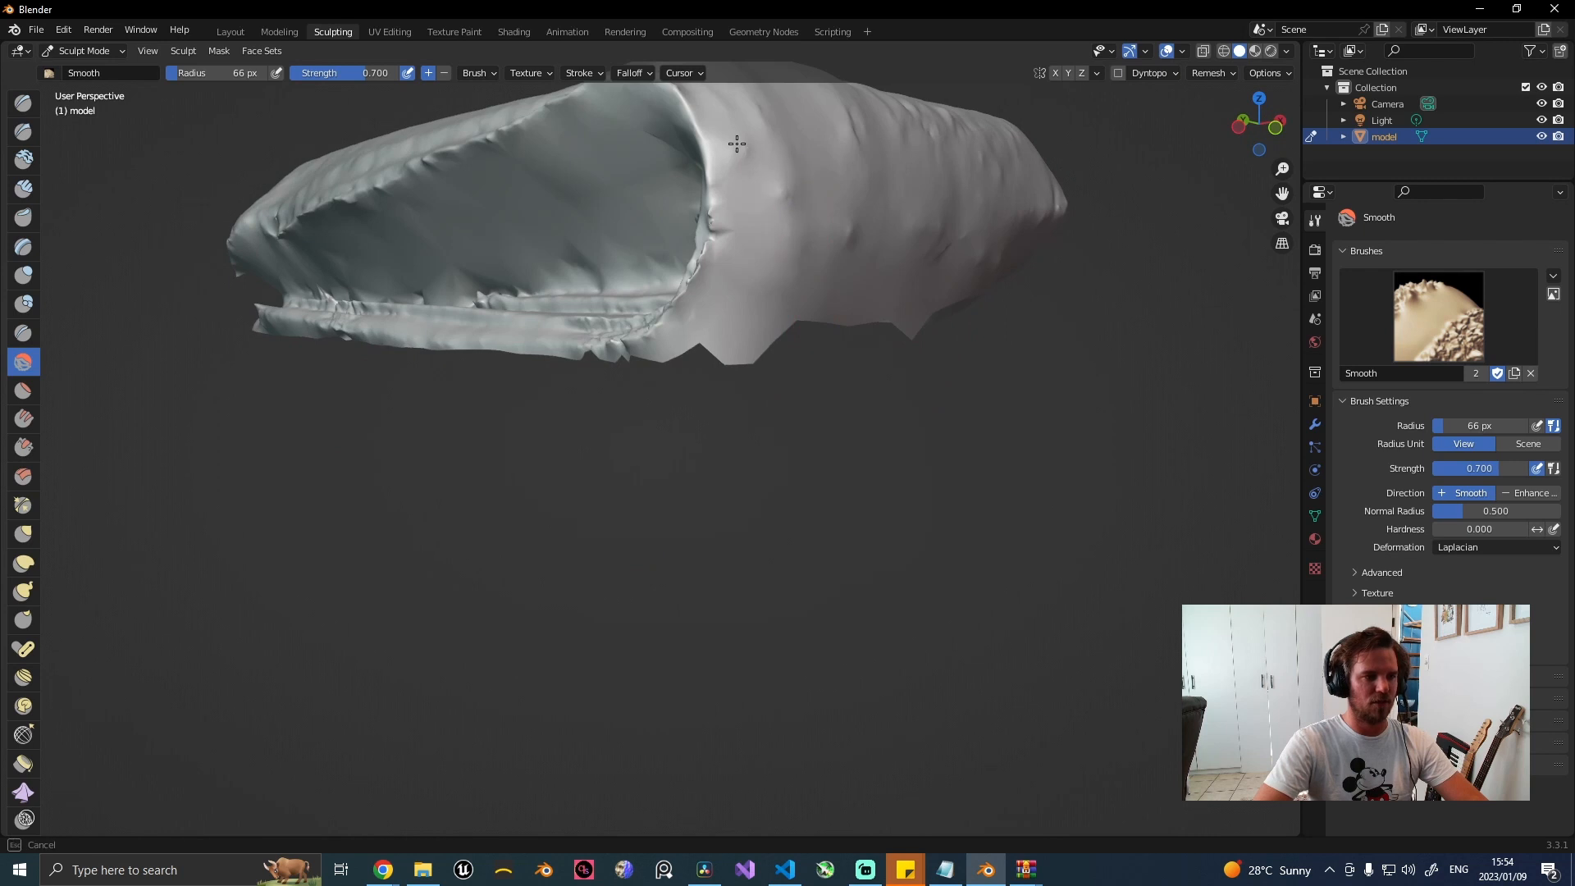
middle_drag(736, 144, 736, 147)
mouse_move(713, 257)
middle_down()
mouse_move(847, 324)
mouse_move(775, 246)
mouse_move(820, 279)
mouse_move(743, 396)
mouse_move(731, 341)
middle_up()
middle_drag(670, 279, 657, 365)
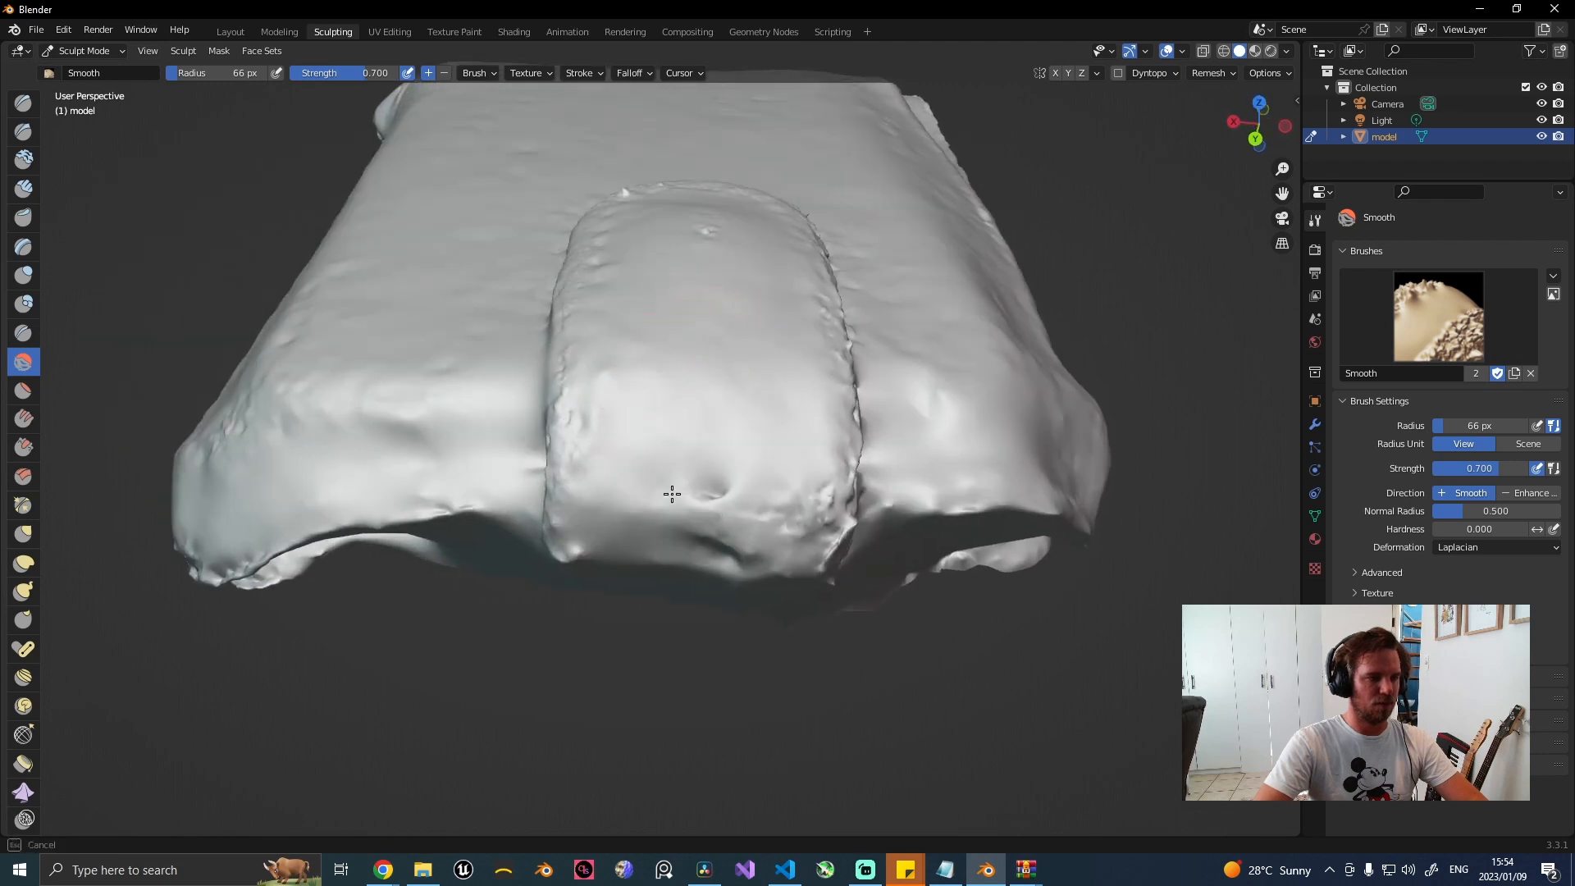
mouse_move(787, 525)
middle_down()
mouse_move(738, 387)
mouse_move(563, 246)
middle_up()
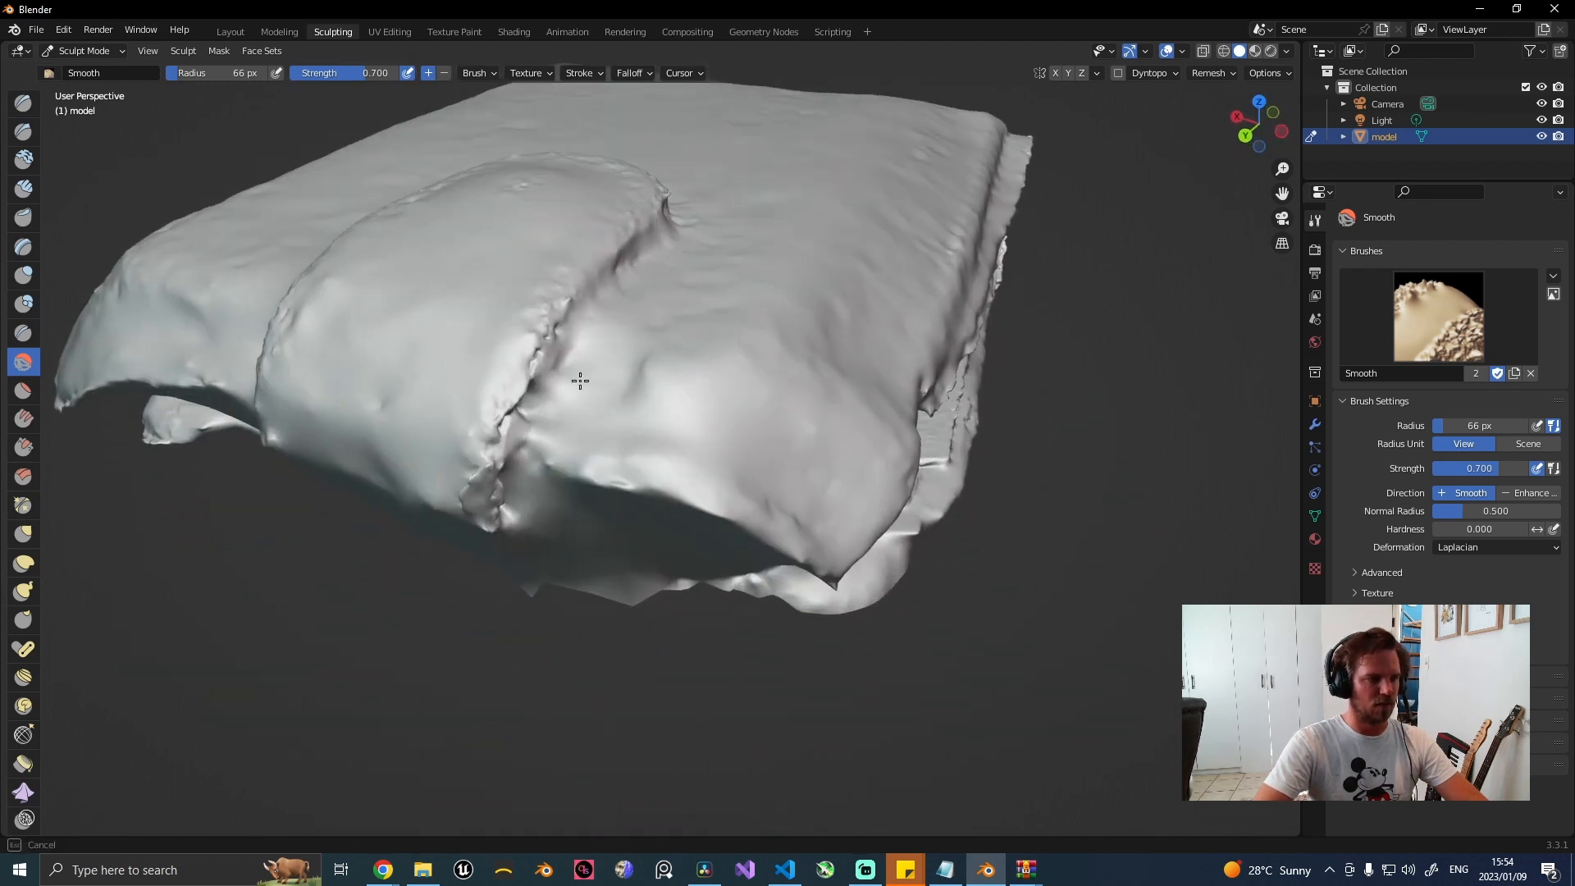
mouse_move(580, 380)
middle_down()
mouse_move(721, 393)
mouse_move(865, 355)
mouse_move(973, 376)
mouse_move(973, 310)
middle_up()
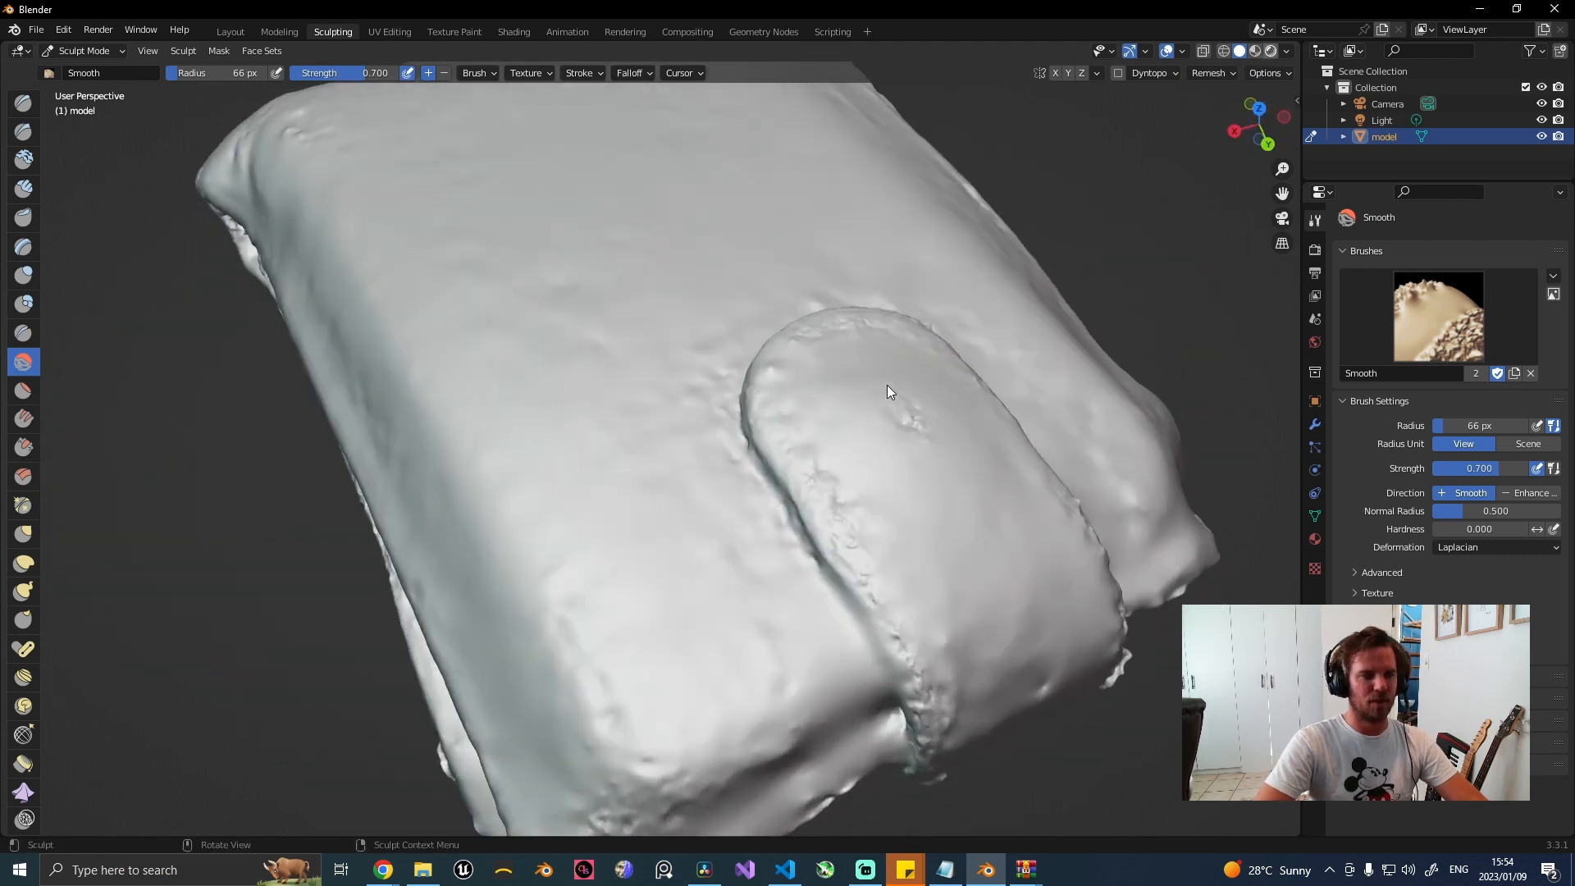
Preview the wallet in rendered shading and set the render engine to Cycles with GPU Compute as the device.
key(z)
mouse_move(907, 393)
middle_down()
mouse_move(949, 341)
mouse_move(848, 291)
mouse_move(763, 319)
mouse_move(915, 305)
middle_up()
scroll(949, 338, down, 4)
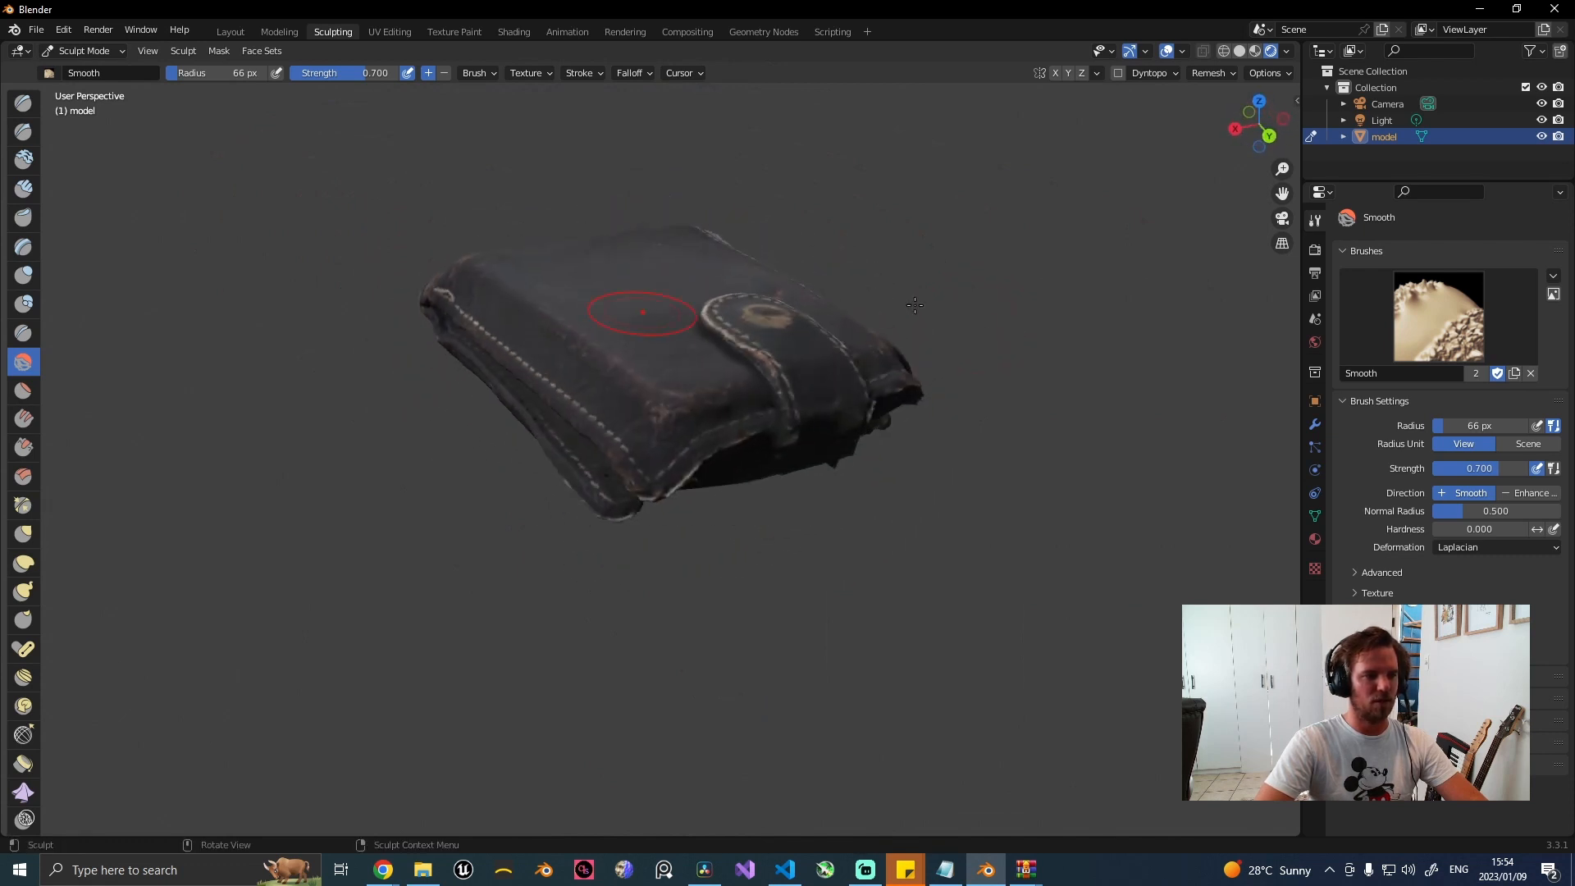
click(1315, 250)
click(1473, 246)
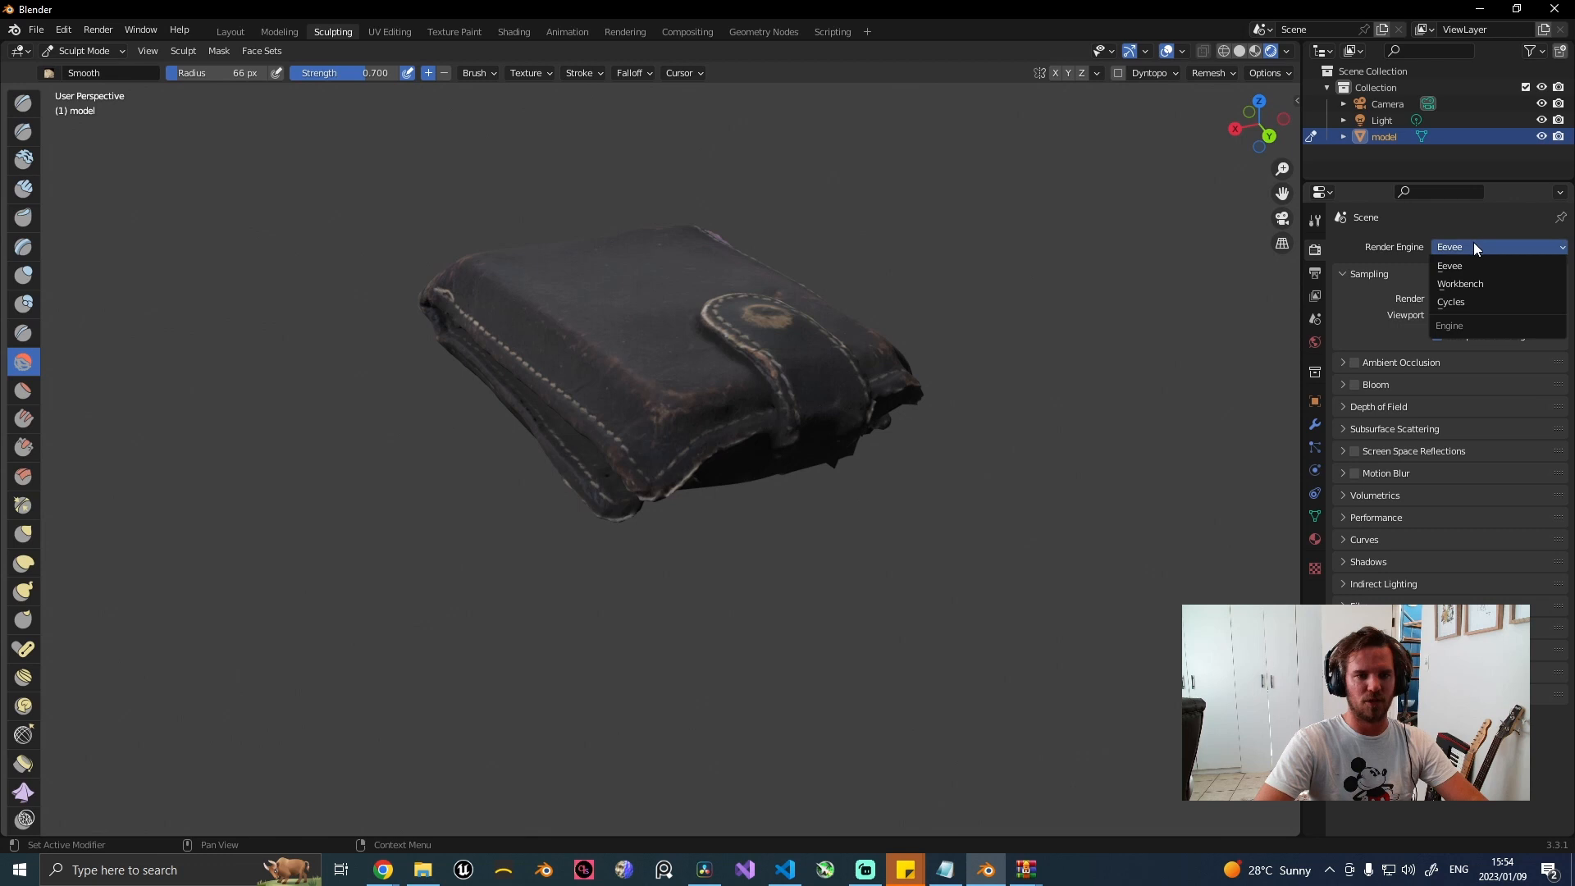
click(1509, 301)
click(1488, 288)
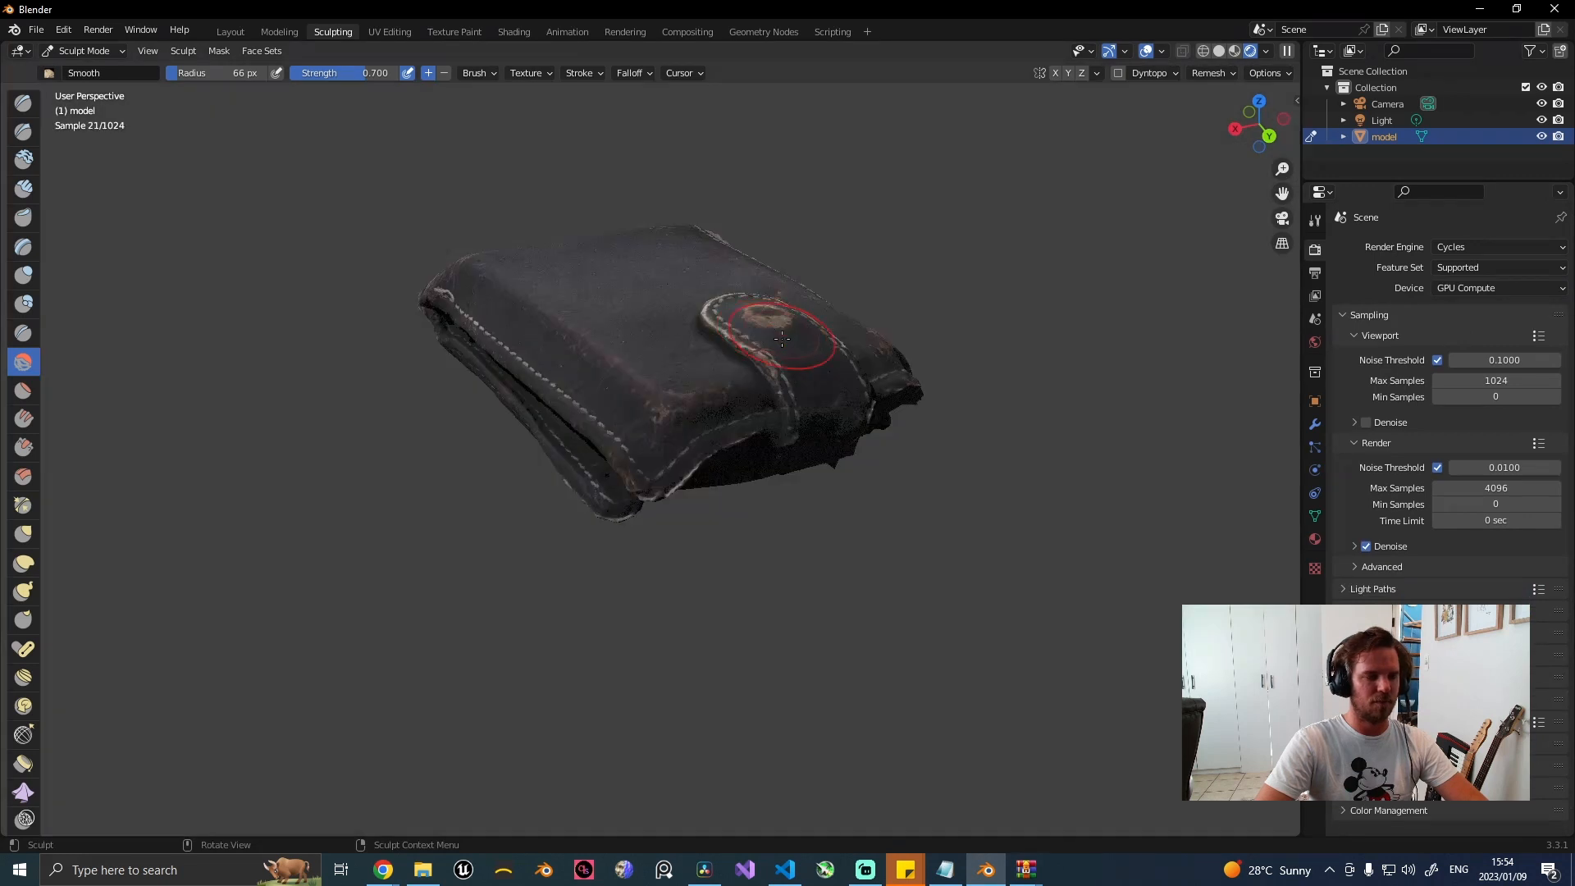
Examine the textured wallet from below and all sides, first in rendered shading and in material preview.
mouse_move(768, 336)
middle_down()
mouse_move(793, 345)
mouse_move(661, 301)
mouse_move(647, 355)
mouse_move(629, 318)
middle_up()
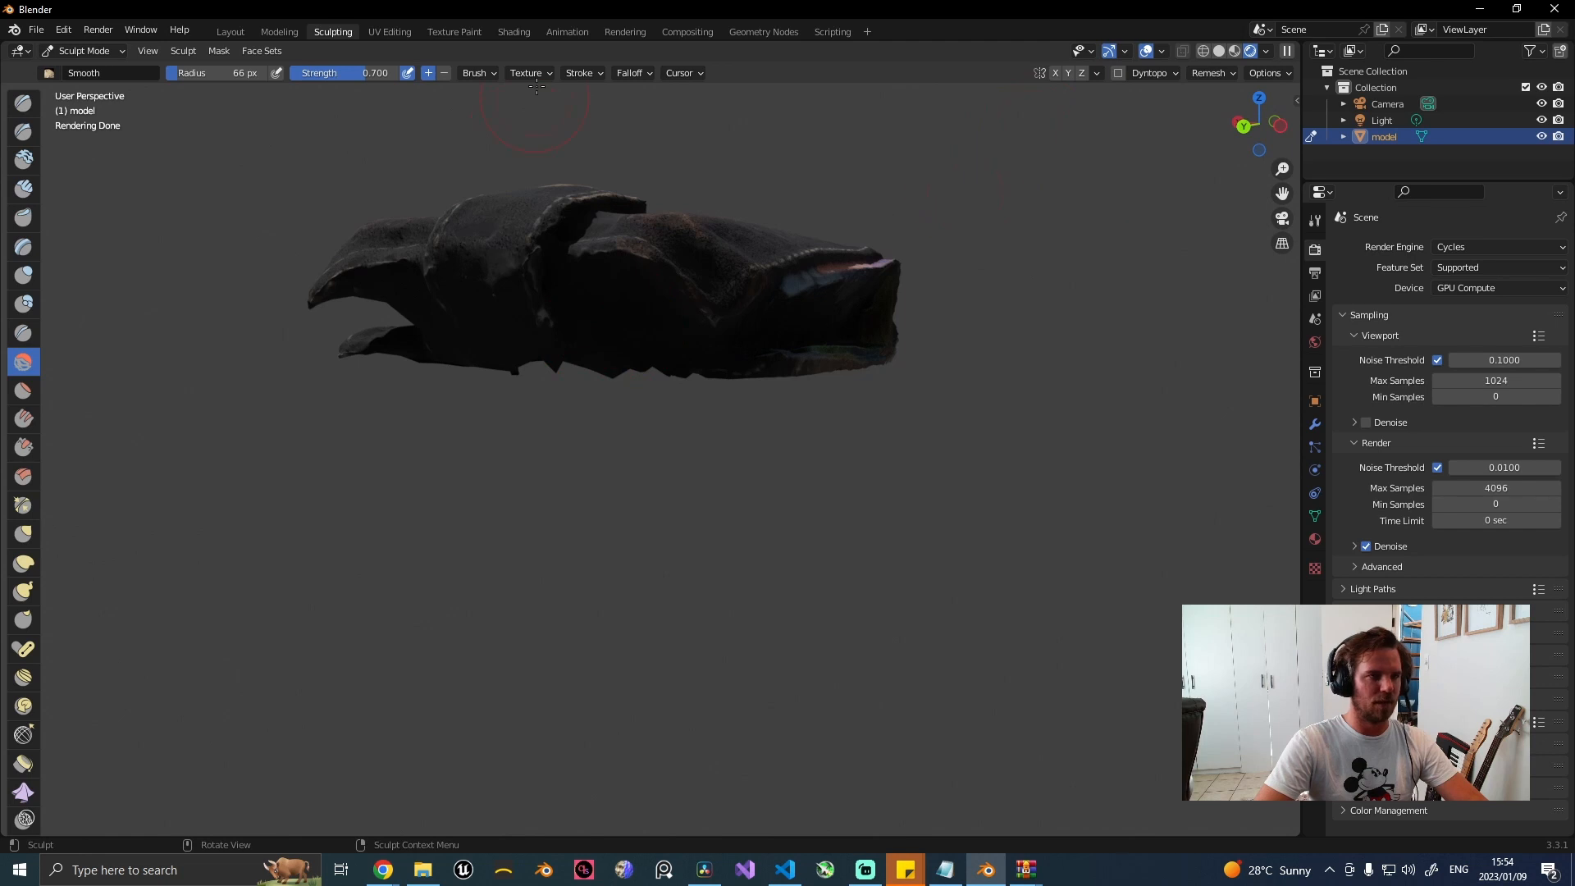
middle_drag(636, 323, 720, 283)
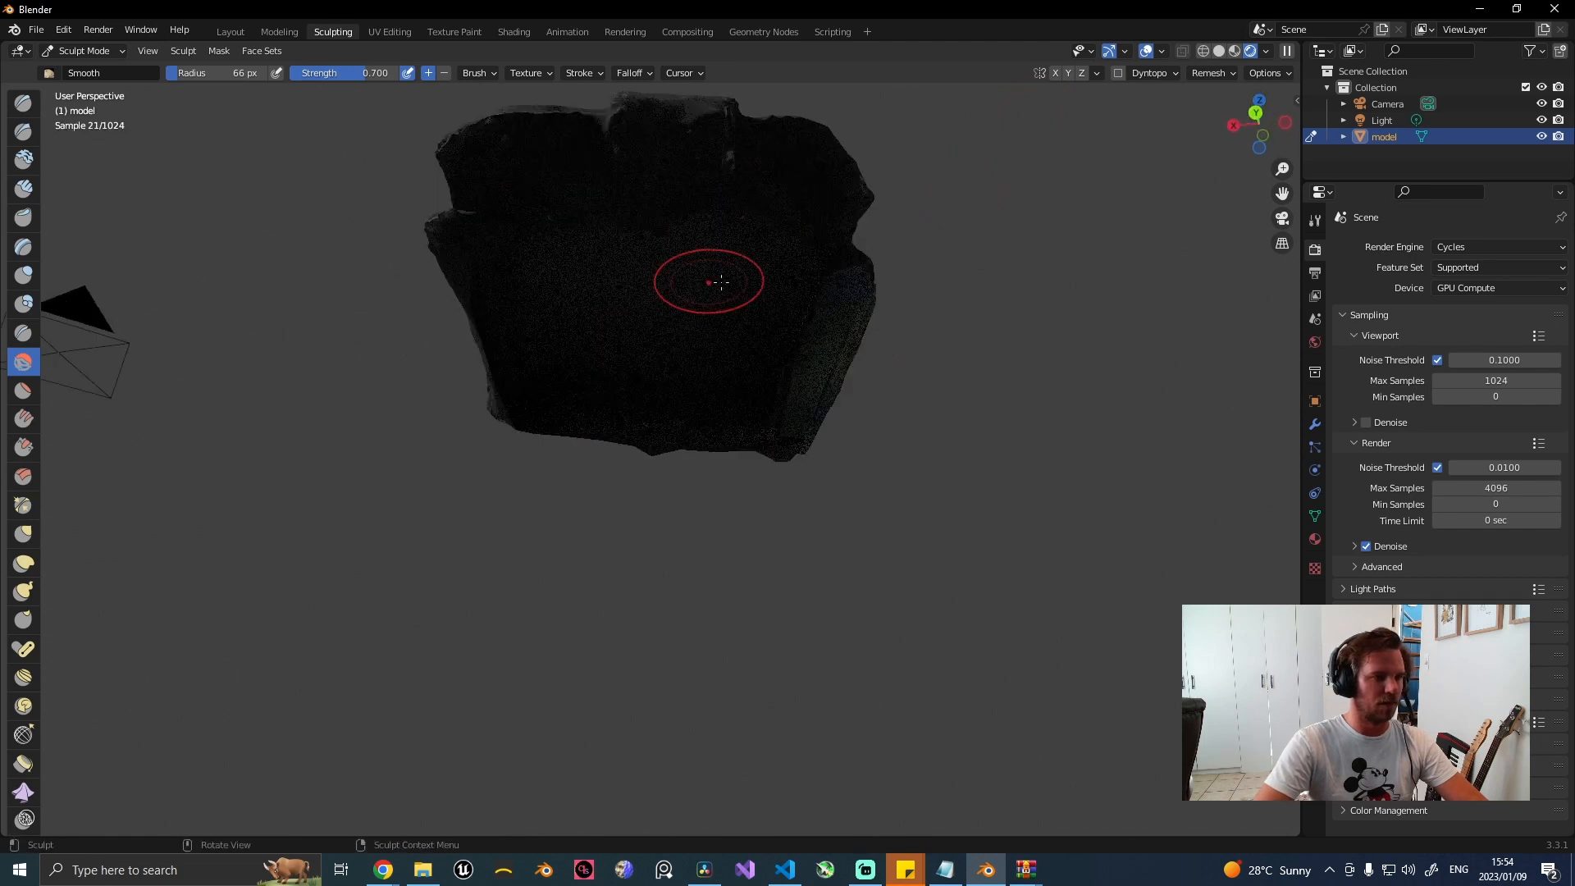
click(1235, 51)
mouse_move(809, 263)
middle_down()
mouse_move(748, 298)
mouse_move(649, 233)
mouse_move(619, 313)
middle_up()
middle_drag(707, 383, 723, 345)
middle_drag(771, 435, 760, 330)
mouse_move(925, 313)
mouse_down()
mouse_move(903, 347)
mouse_move(908, 384)
mouse_up()
middle_drag(909, 384, 780, 336)
drag(780, 335, 607, 343)
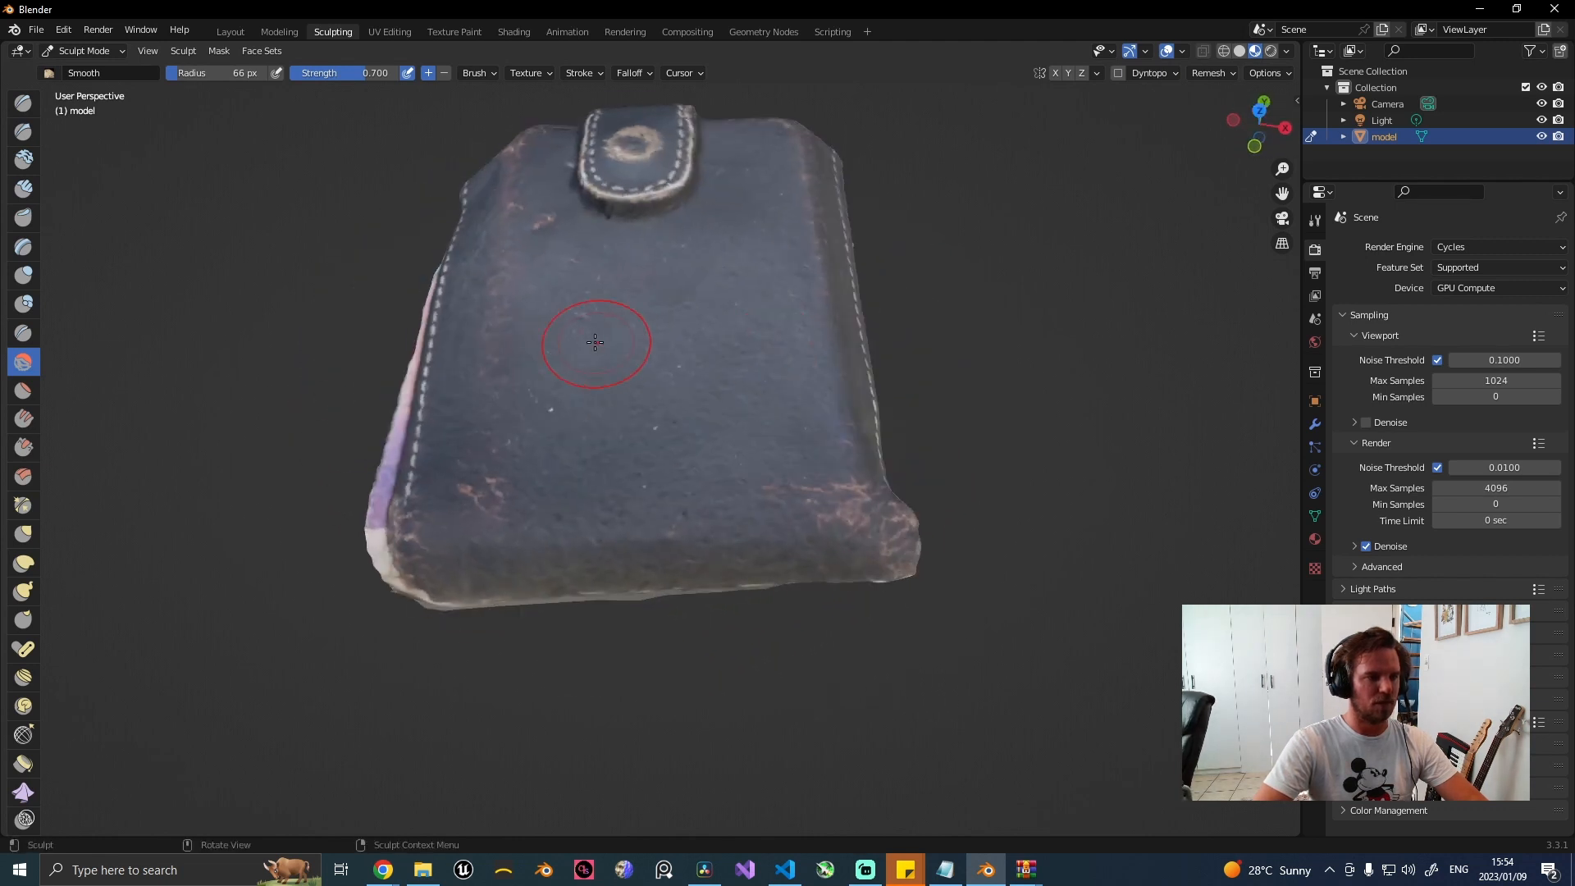
middle_drag(598, 345, 760, 365)
middle_drag(506, 428, 361, 237)
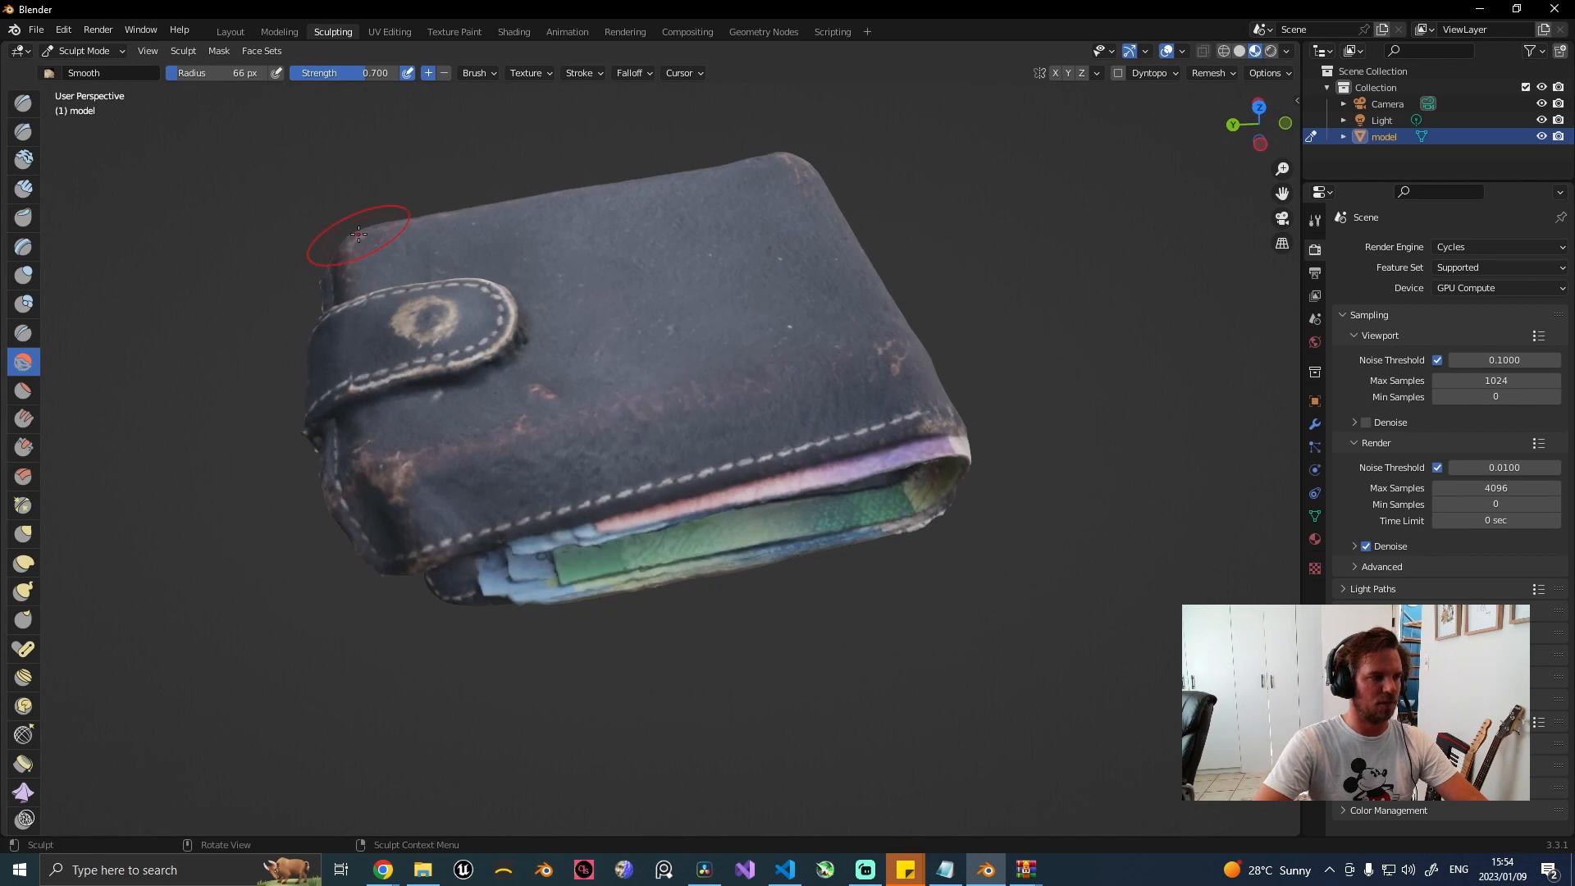
Make a short Draw Sharp stroke on the top face beside the clasp strap, and return to the Smooth brush.
click(23, 132)
drag(383, 398, 420, 394)
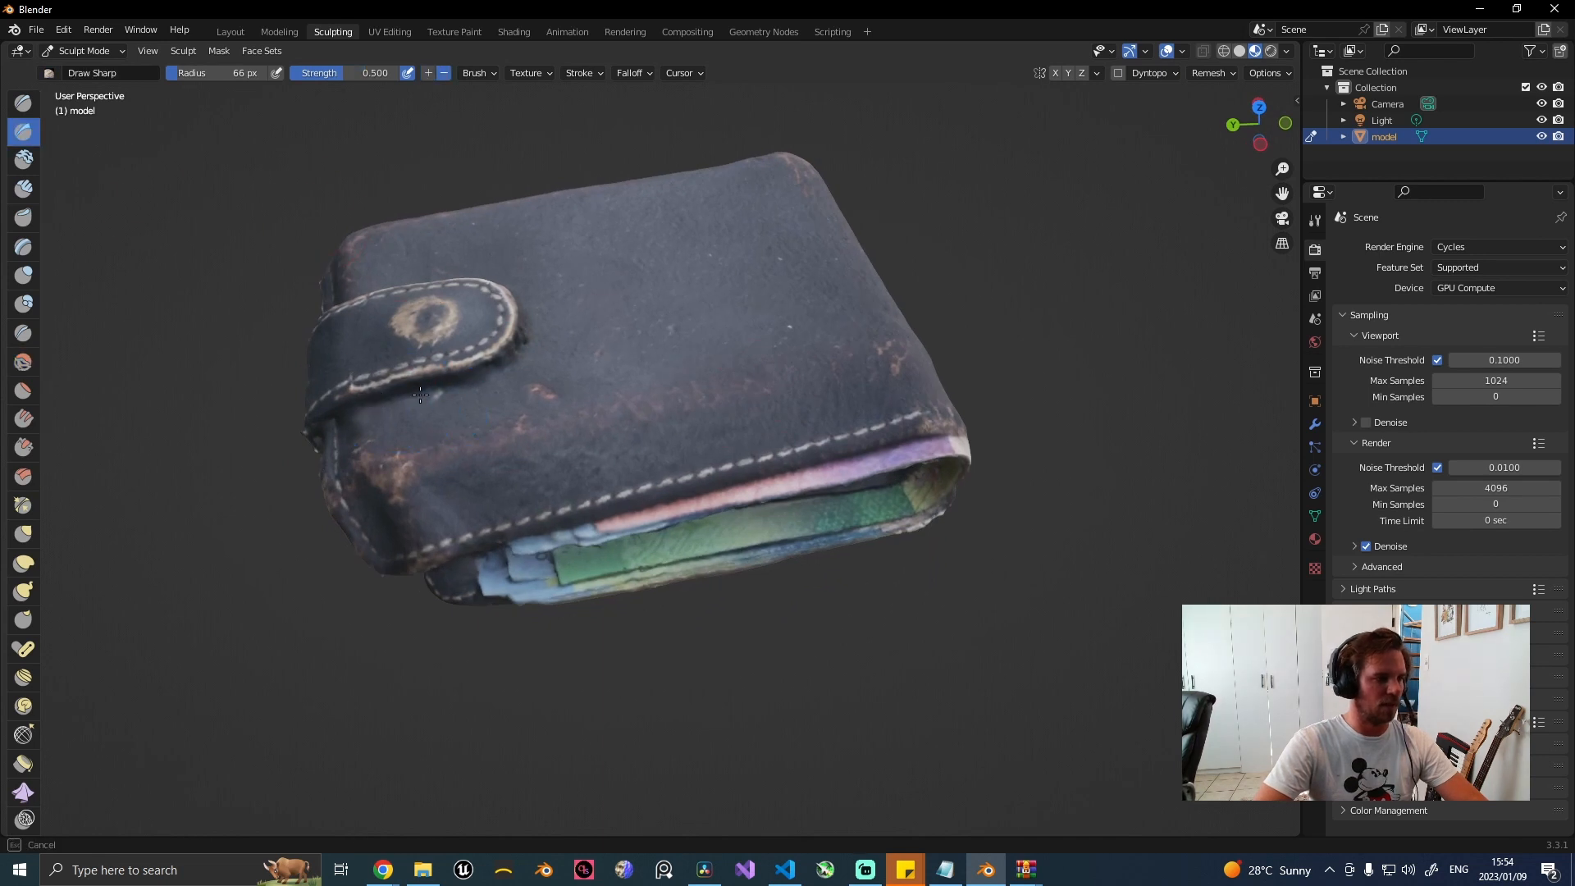
mouse_move(508, 363)
middle_down()
mouse_move(738, 344)
mouse_move(894, 287)
middle_up()
scroll(656, 369, down, 3)
click(23, 362)
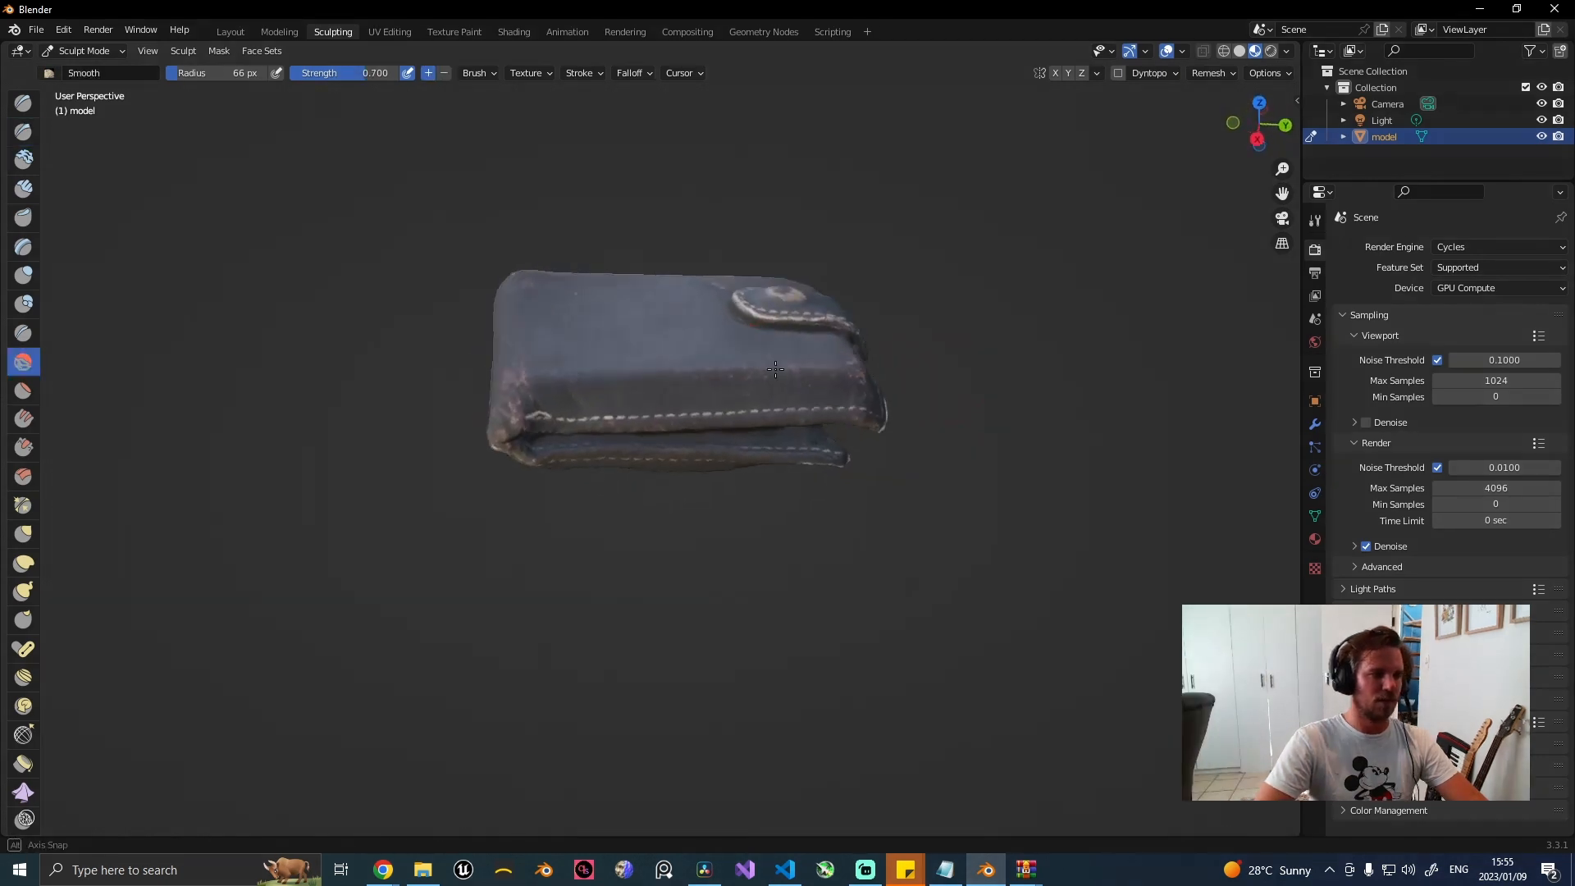
mouse_move(574, 328)
middle_down()
mouse_move(714, 391)
mouse_move(785, 324)
mouse_move(634, 345)
mouse_move(871, 373)
mouse_move(1036, 293)
middle_up()
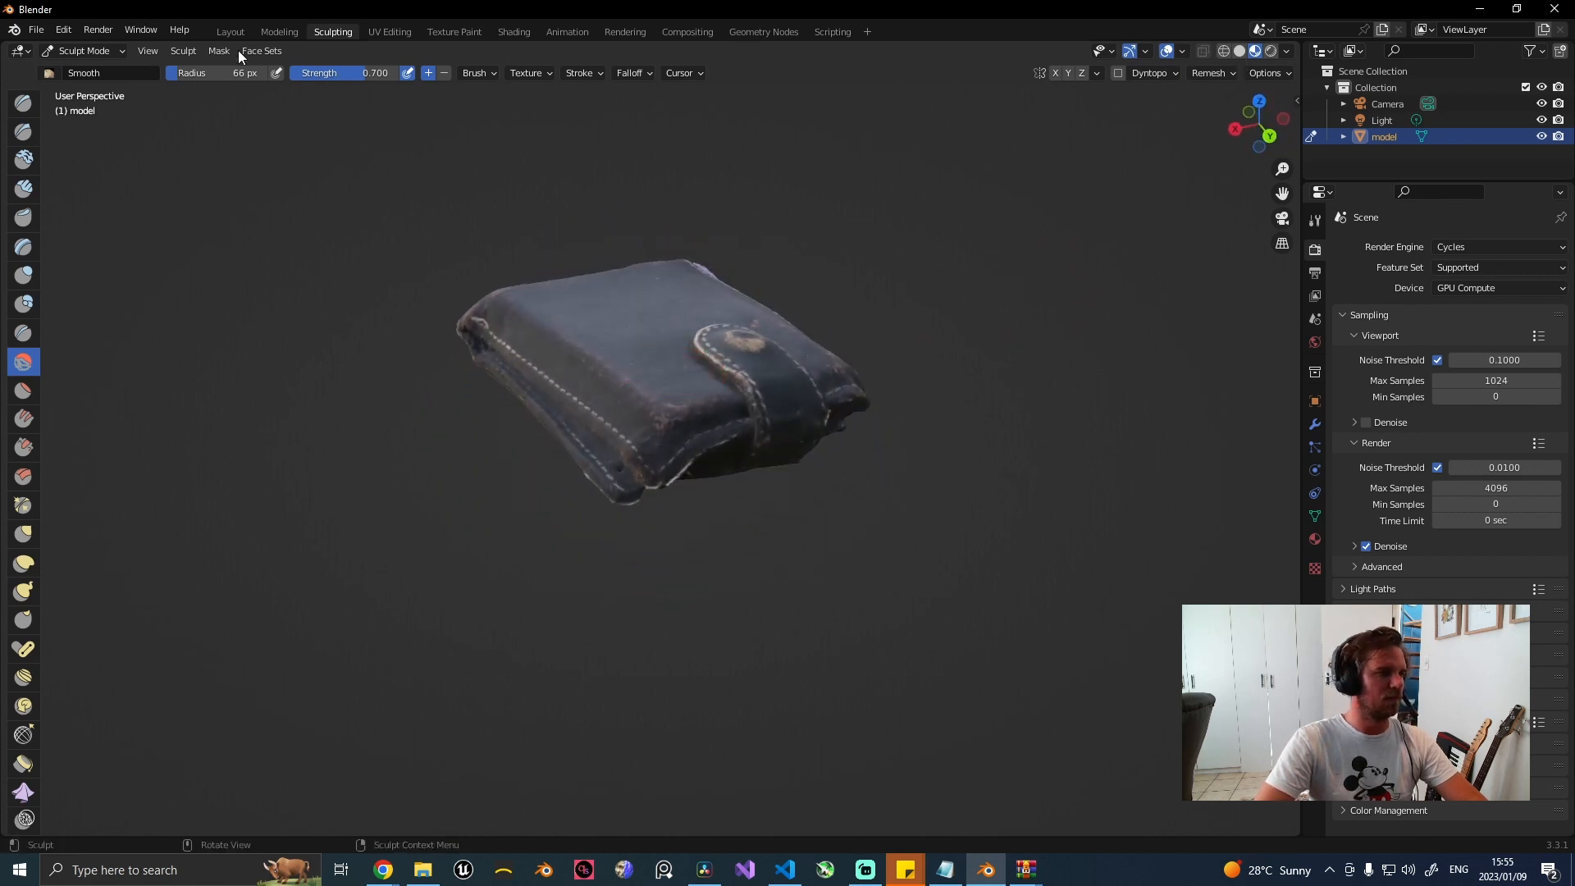
Switch to the Modeling workspace, bring the wallet into close view and display it with rendered shading.
click(283, 33)
middle_drag(531, 238, 615, 253)
scroll(699, 485, up, 16)
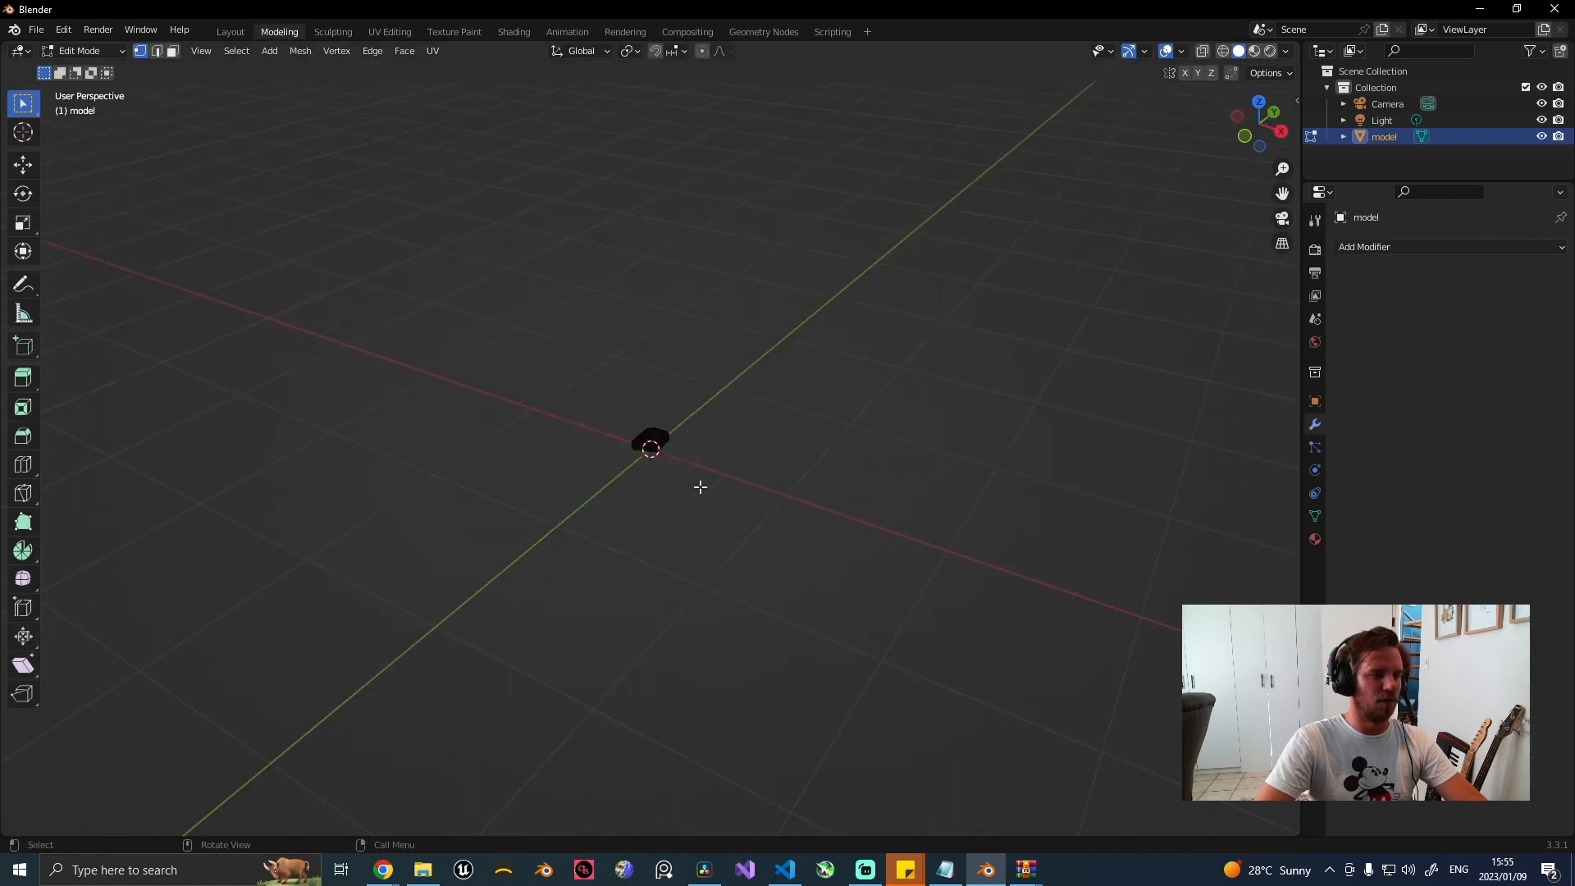
middle_drag(713, 380, 634, 383)
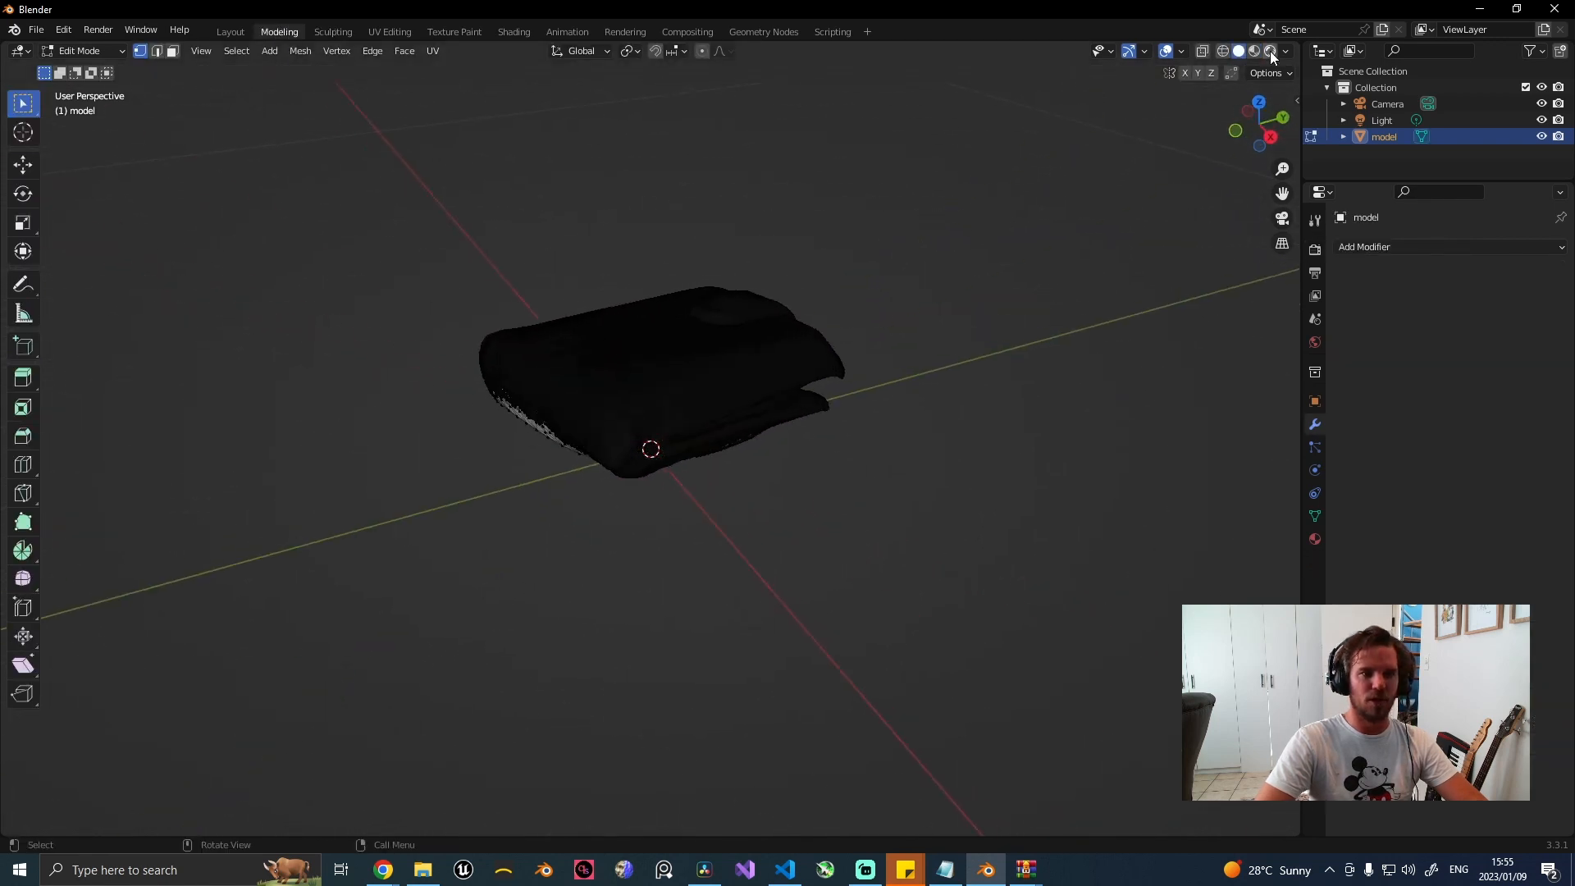
key(z)
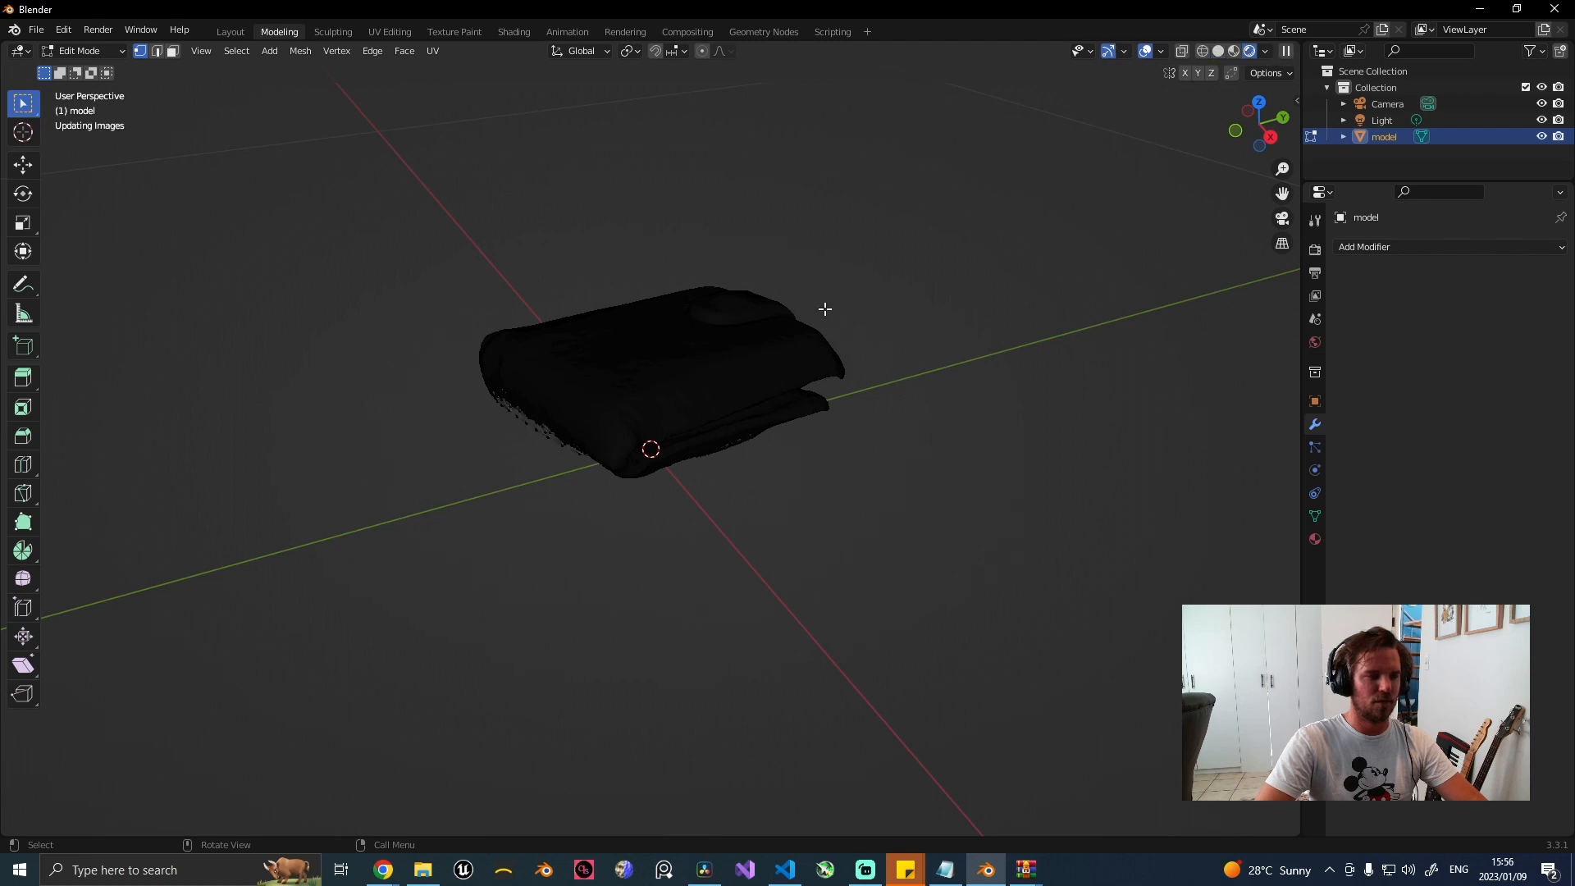
middle_drag(835, 304, 774, 325)
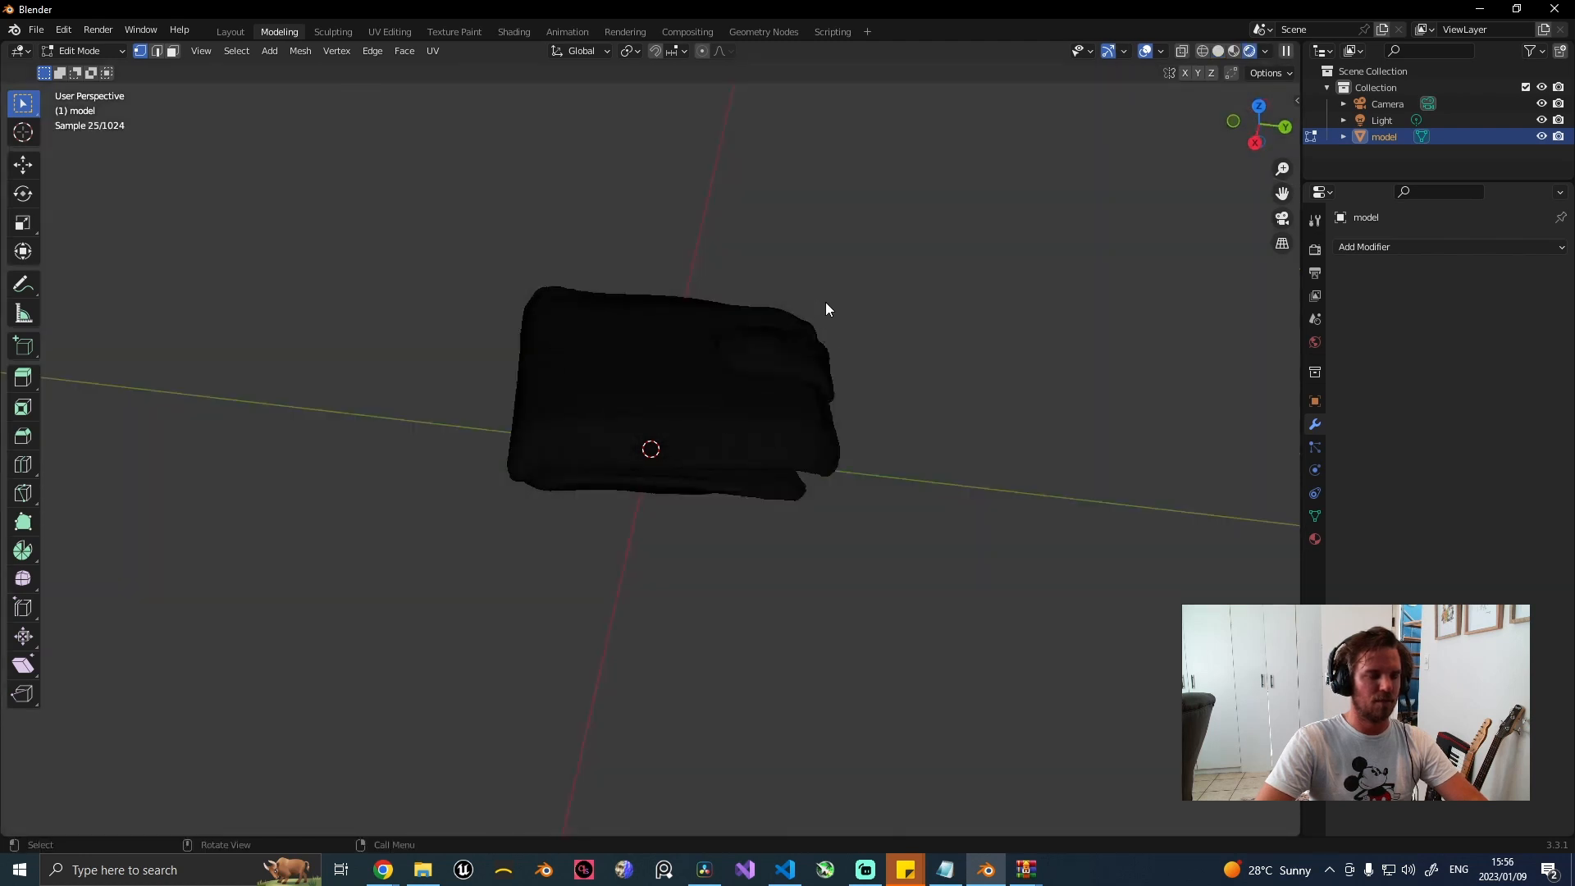
Return to Object Mode, deselect the wallet and add a mesh plane as the ground beneath it.
key(Tab)
click(858, 327)
middle_drag(858, 326, 155, 200)
scroll(652, 319, down, 3)
key(shift+a)
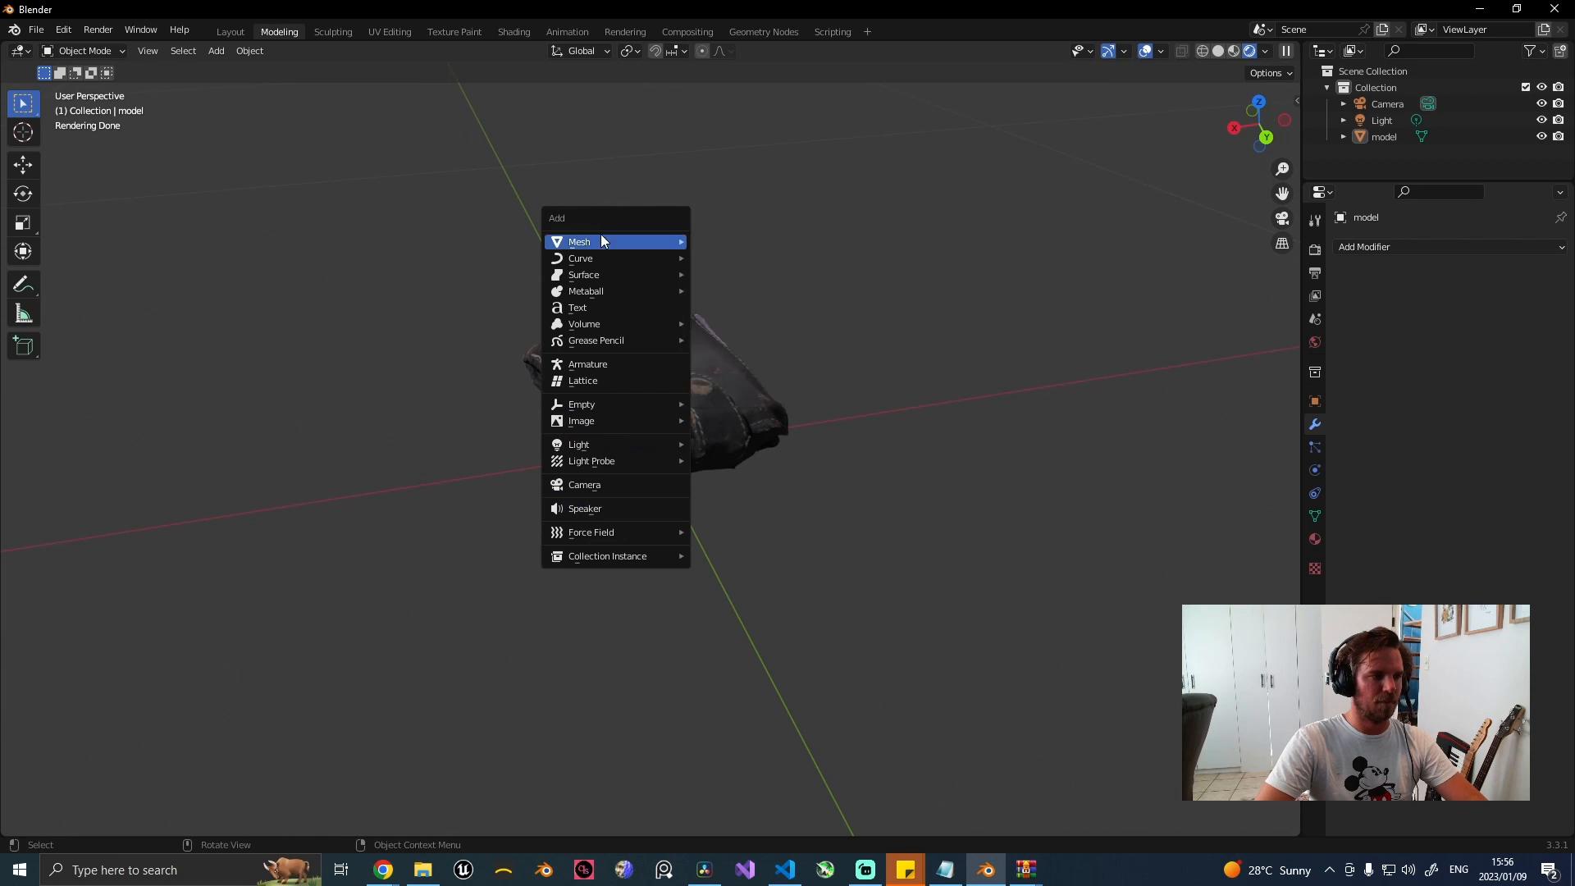
mouse_move(601, 239)
click(720, 242)
scroll(775, 368, down, 2)
scroll(759, 439, up, 4)
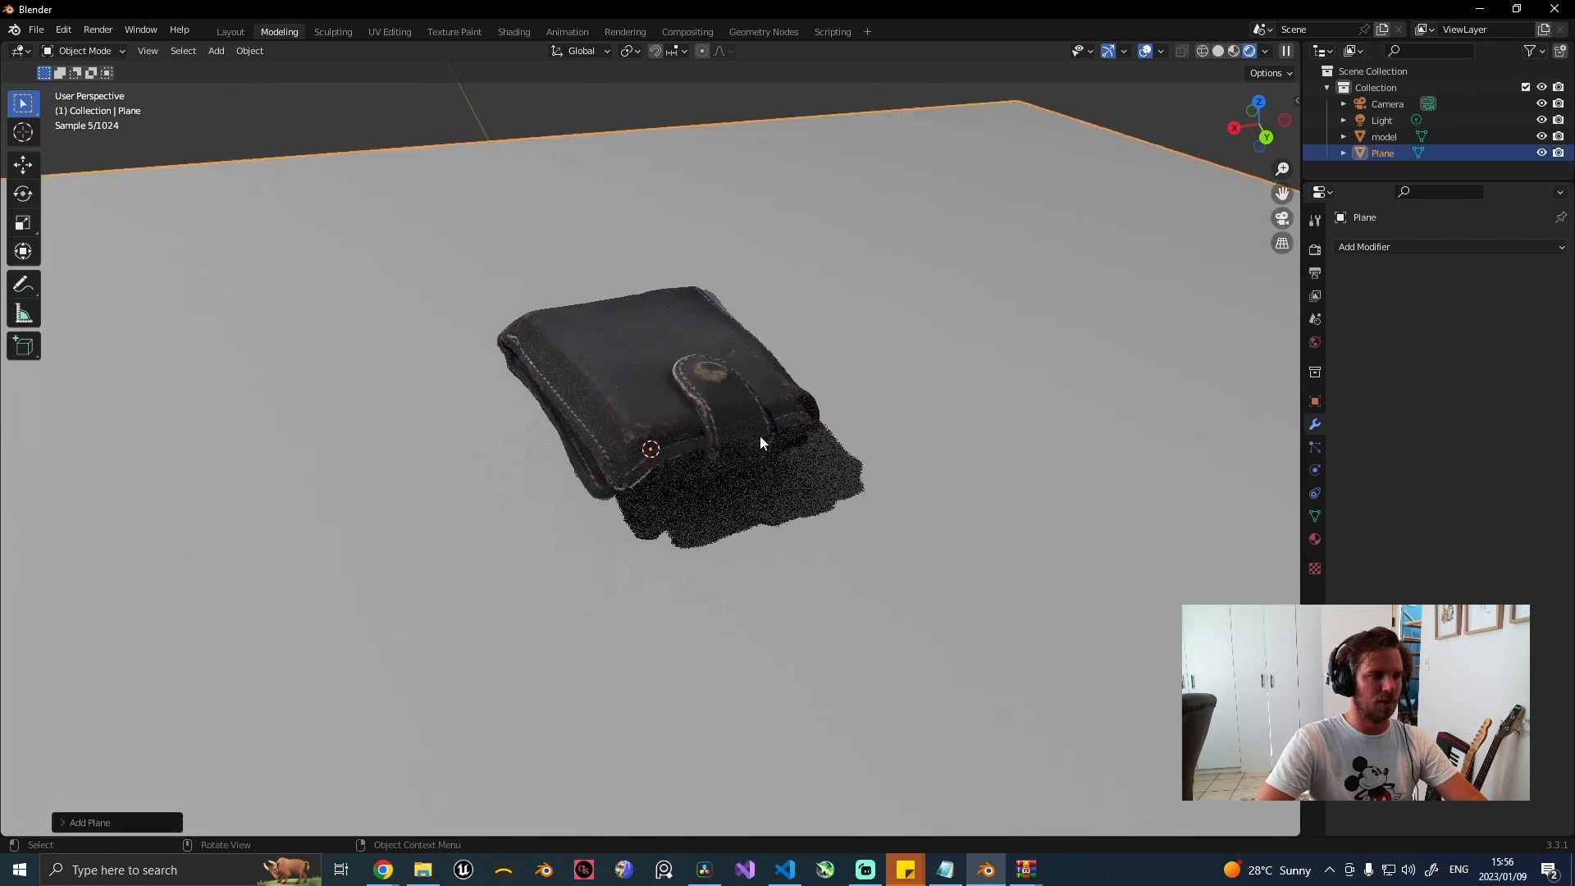
Look through the camera, lock the camera to the view and frame the wallet on the plane.
middle_drag(760, 436, 865, 248)
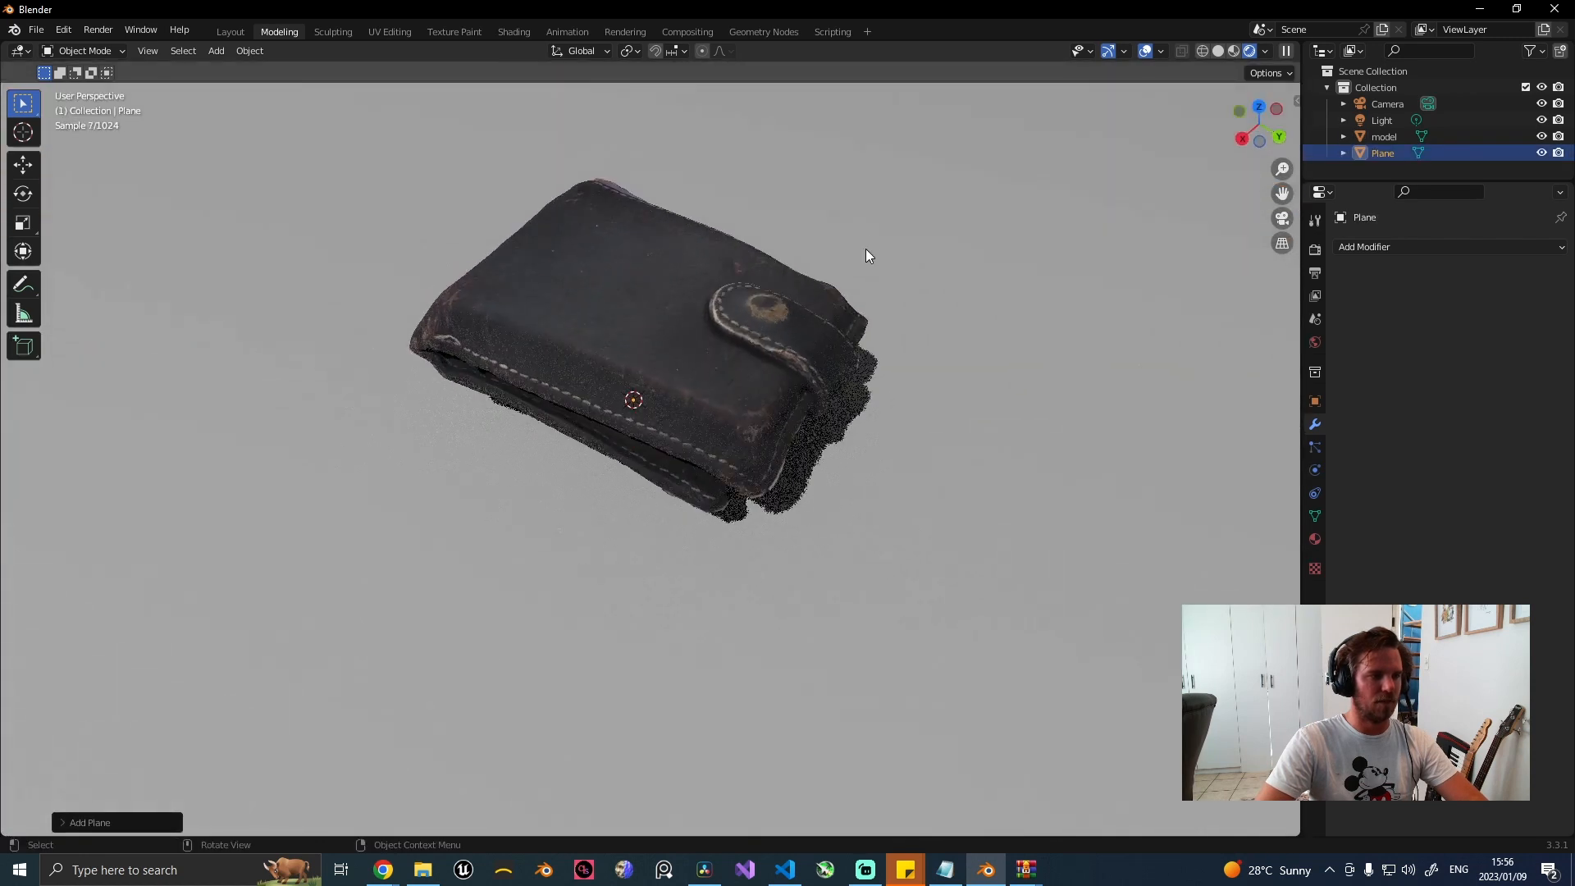
scroll(884, 319, down, 5)
middle_drag(886, 328, 684, 429)
scroll(731, 433, up, 4)
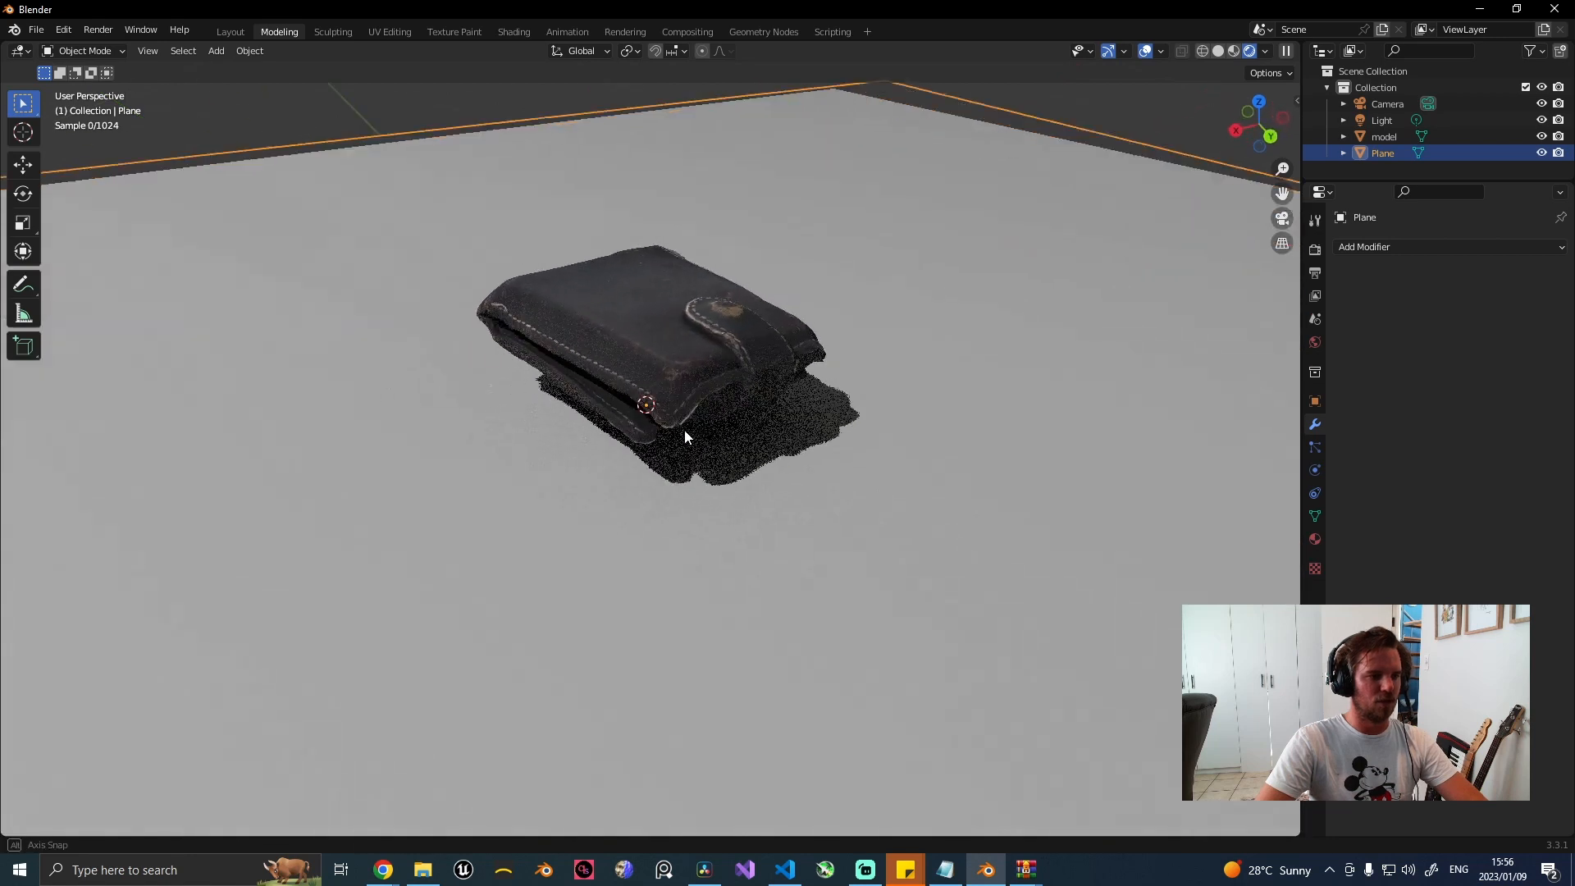
scroll(712, 425, down, 3)
click(1283, 219)
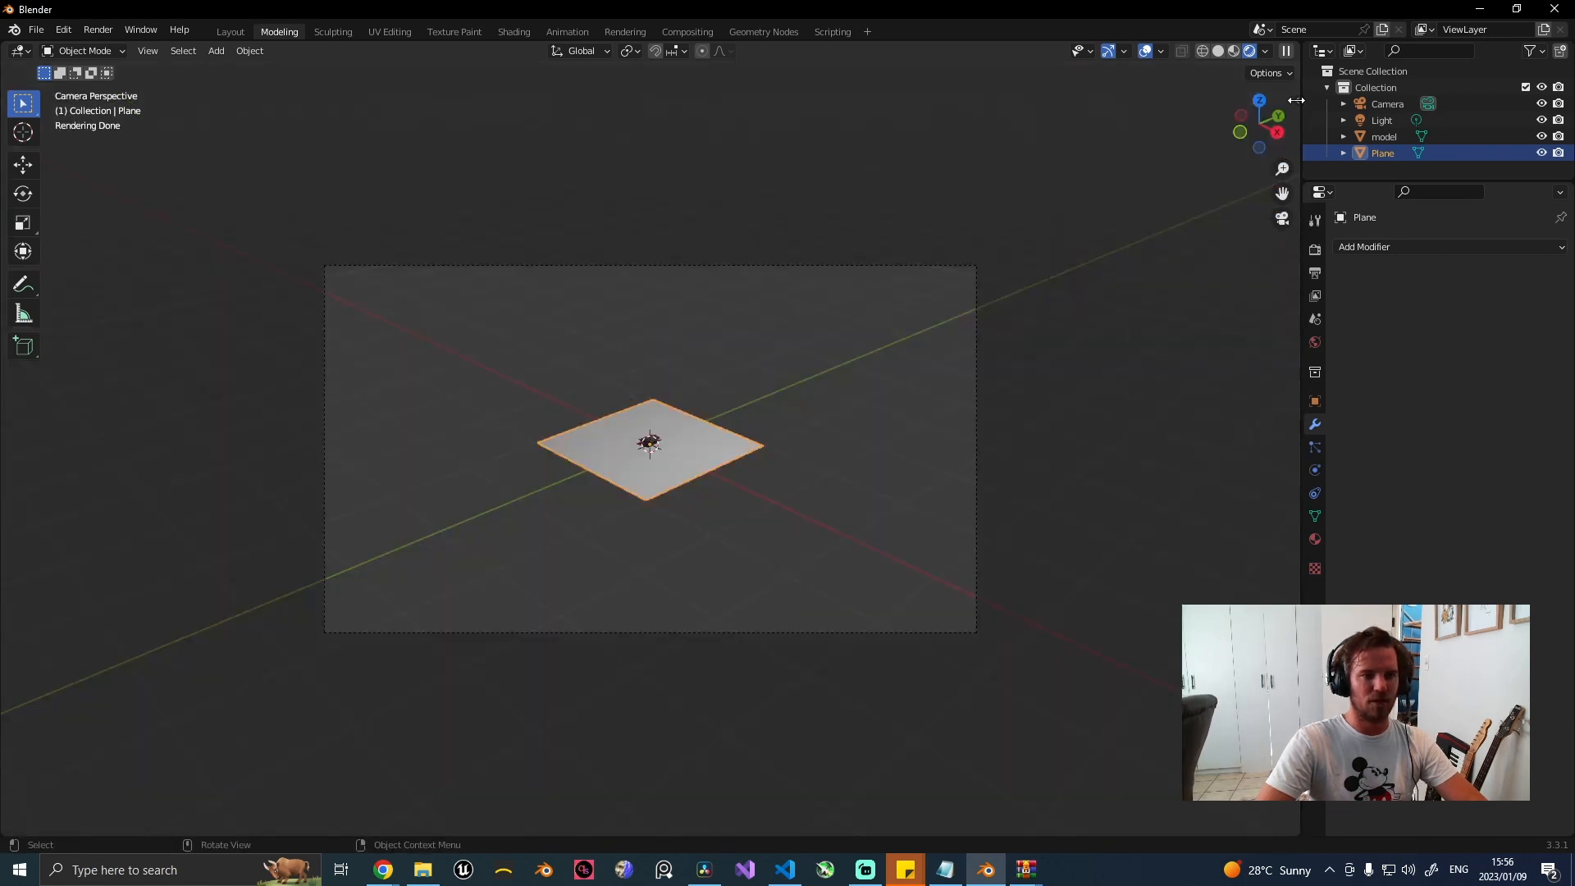
drag(1296, 99, 1256, 180)
click(1291, 173)
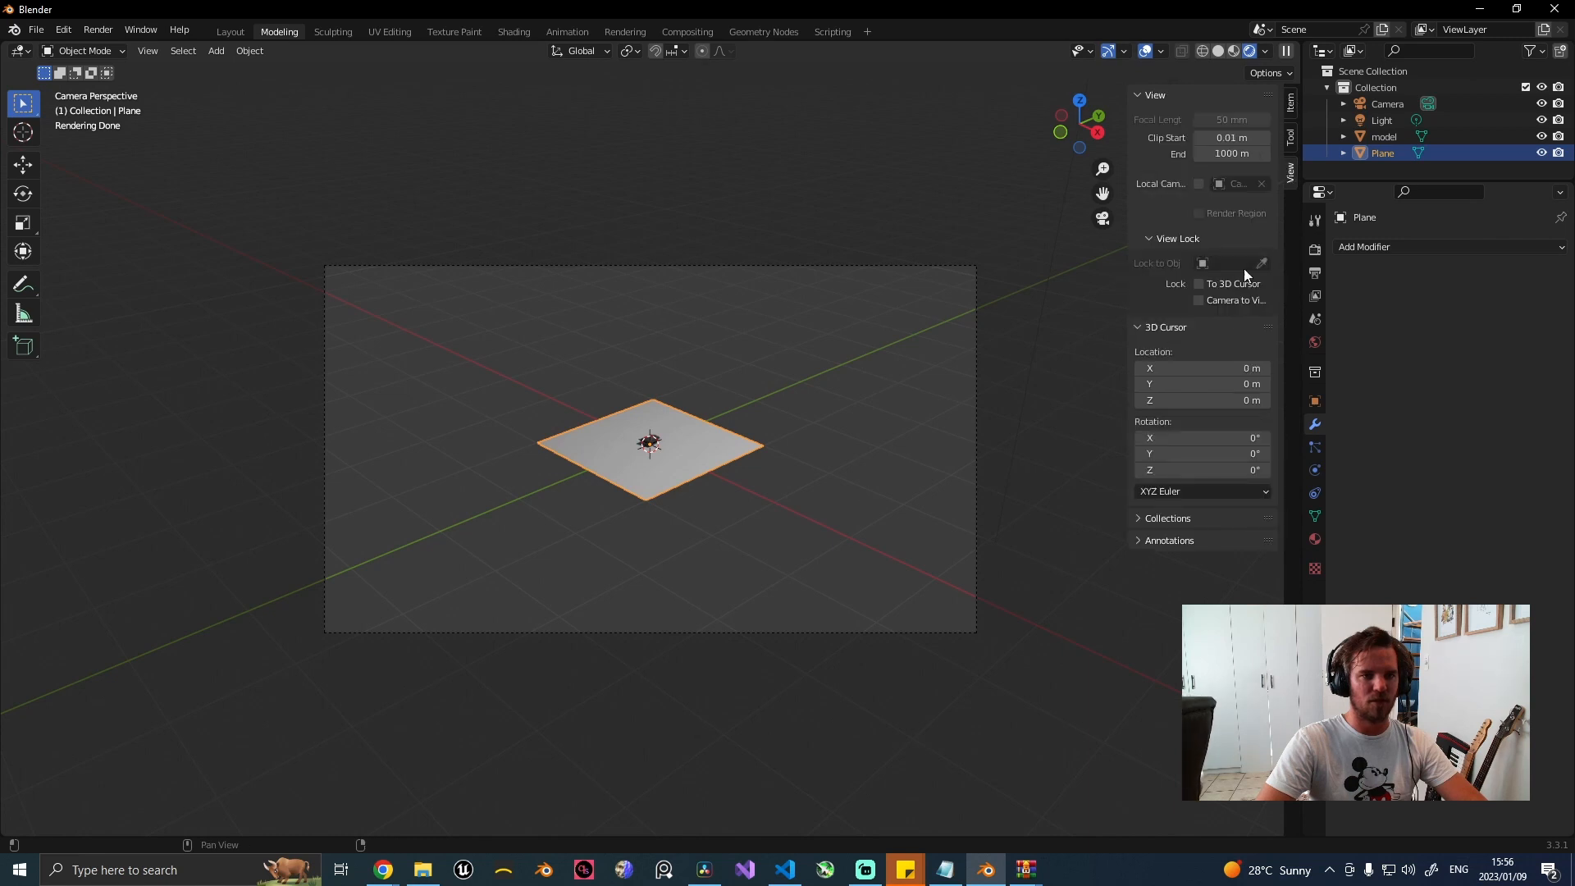
click(1198, 300)
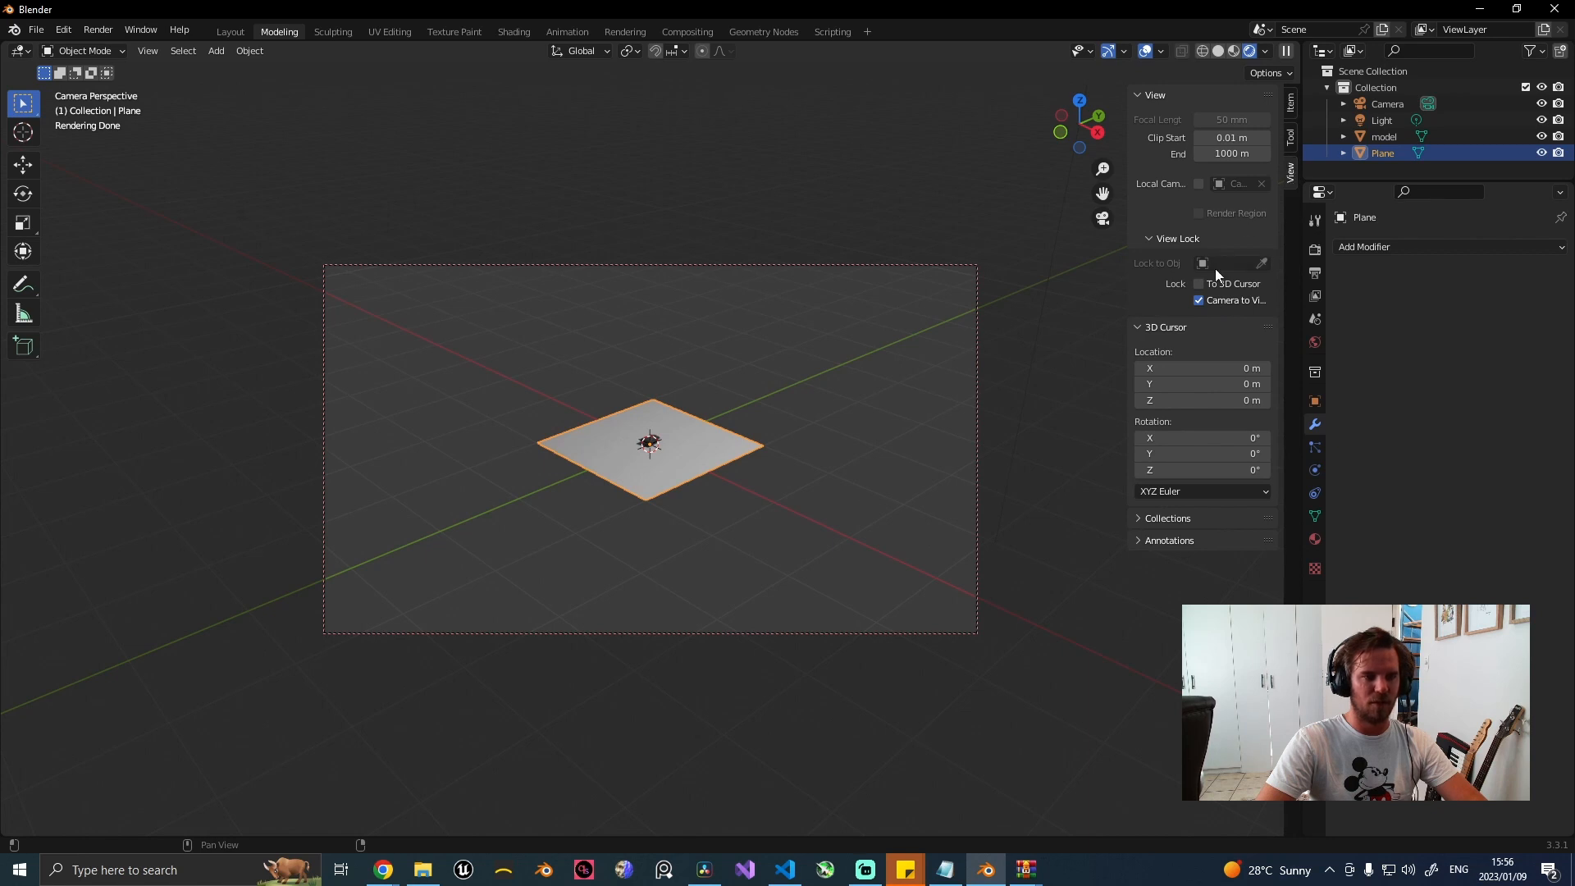
scroll(572, 410, up, 8)
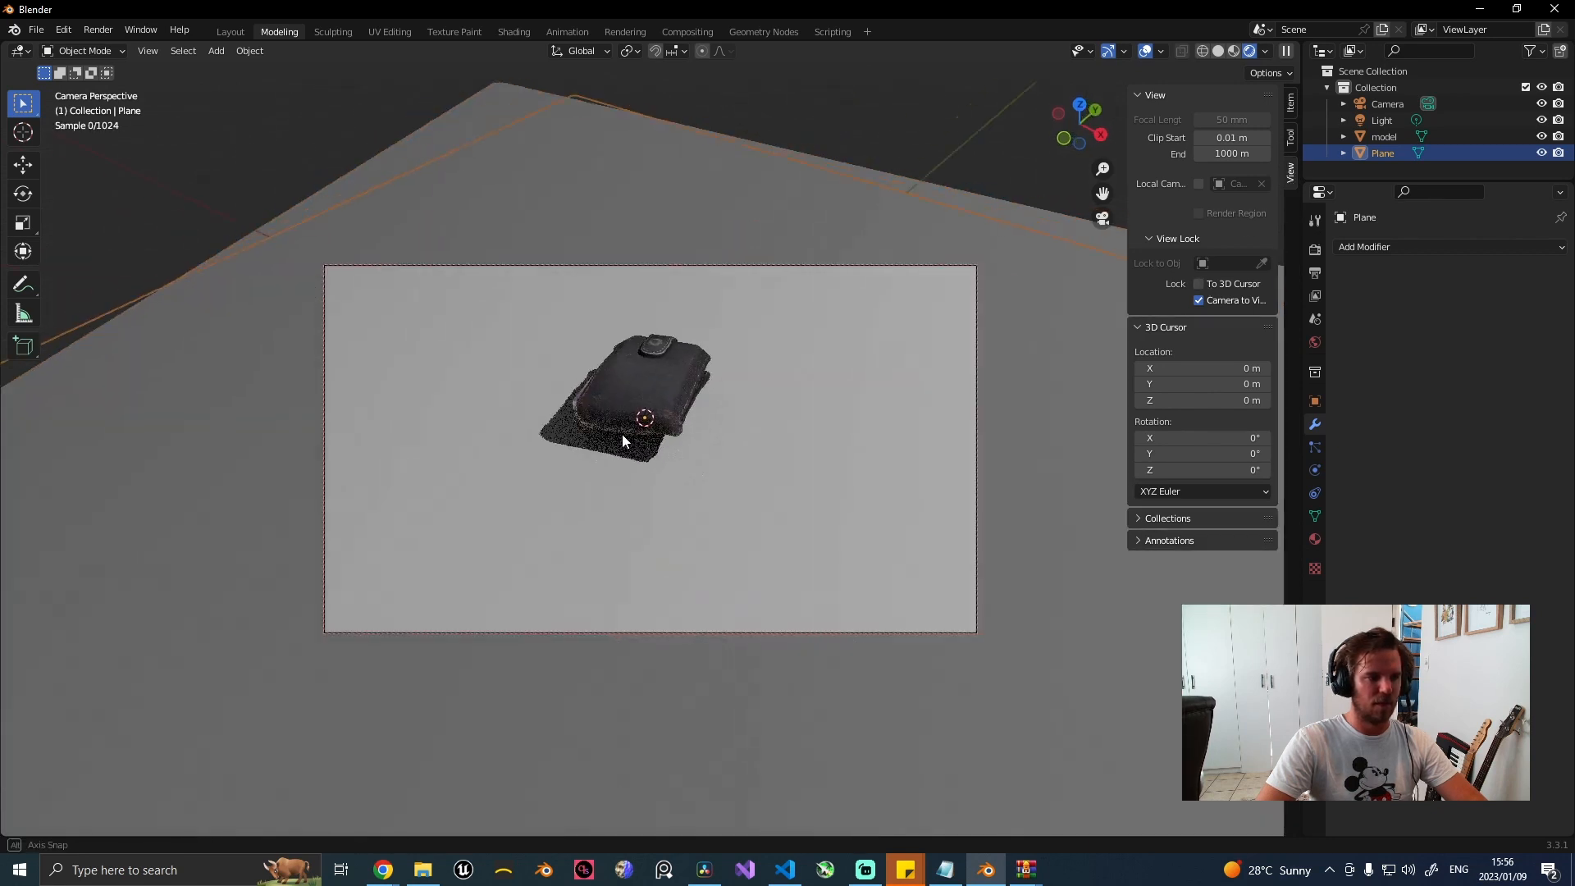
scroll(628, 413, down, 2)
scroll(645, 412, up, 1)
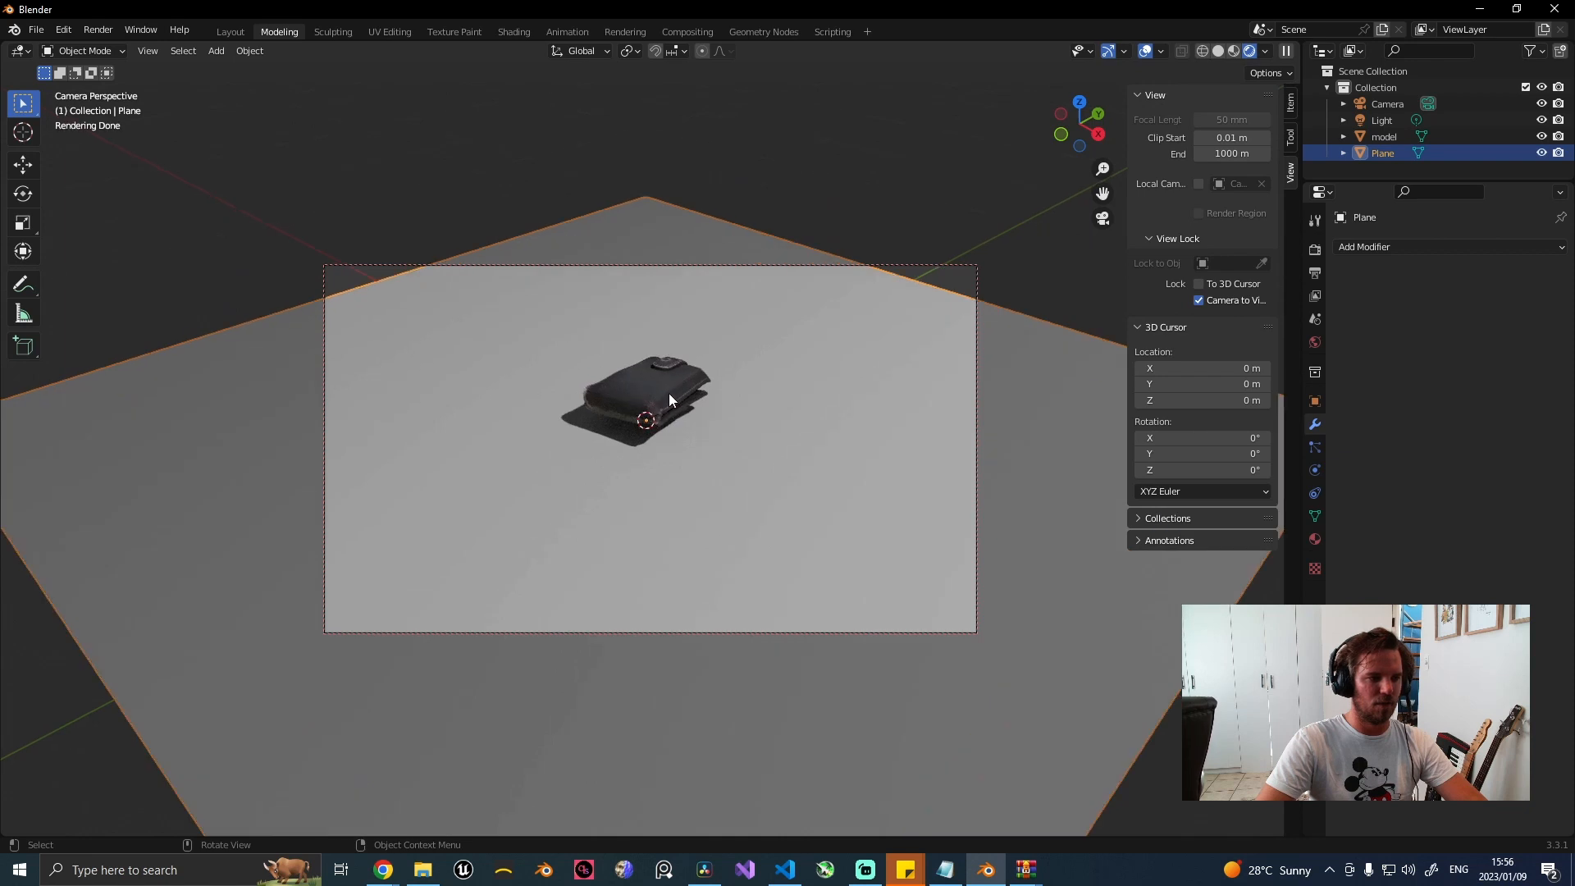
Shift the ground plane along the X and Y axes so it extends farther behind the wallet.
key(g)
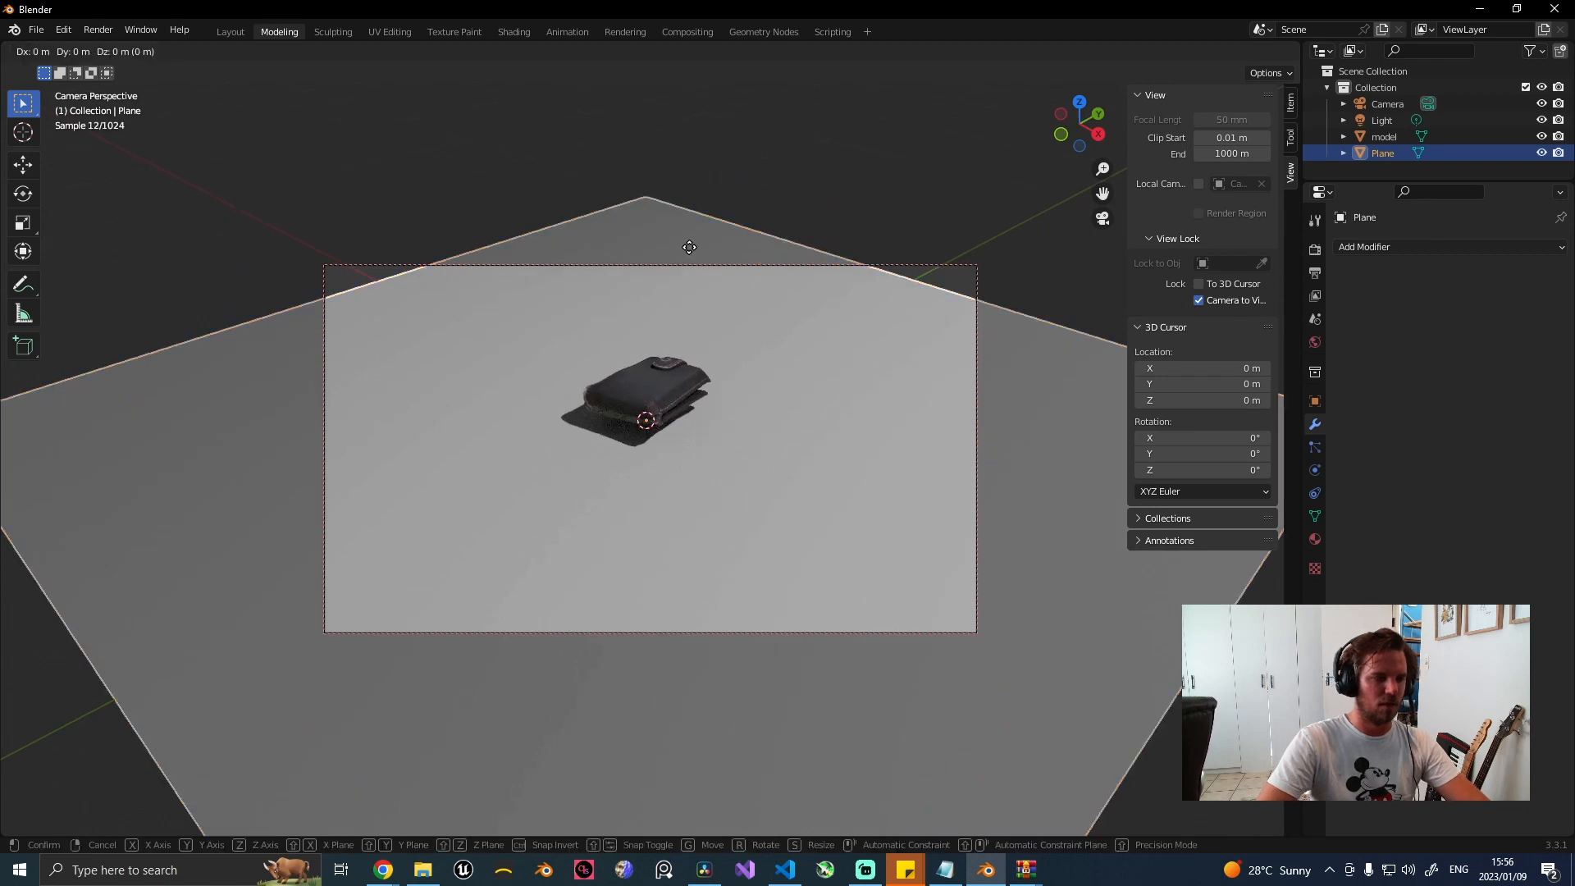
key(x)
click(613, 181)
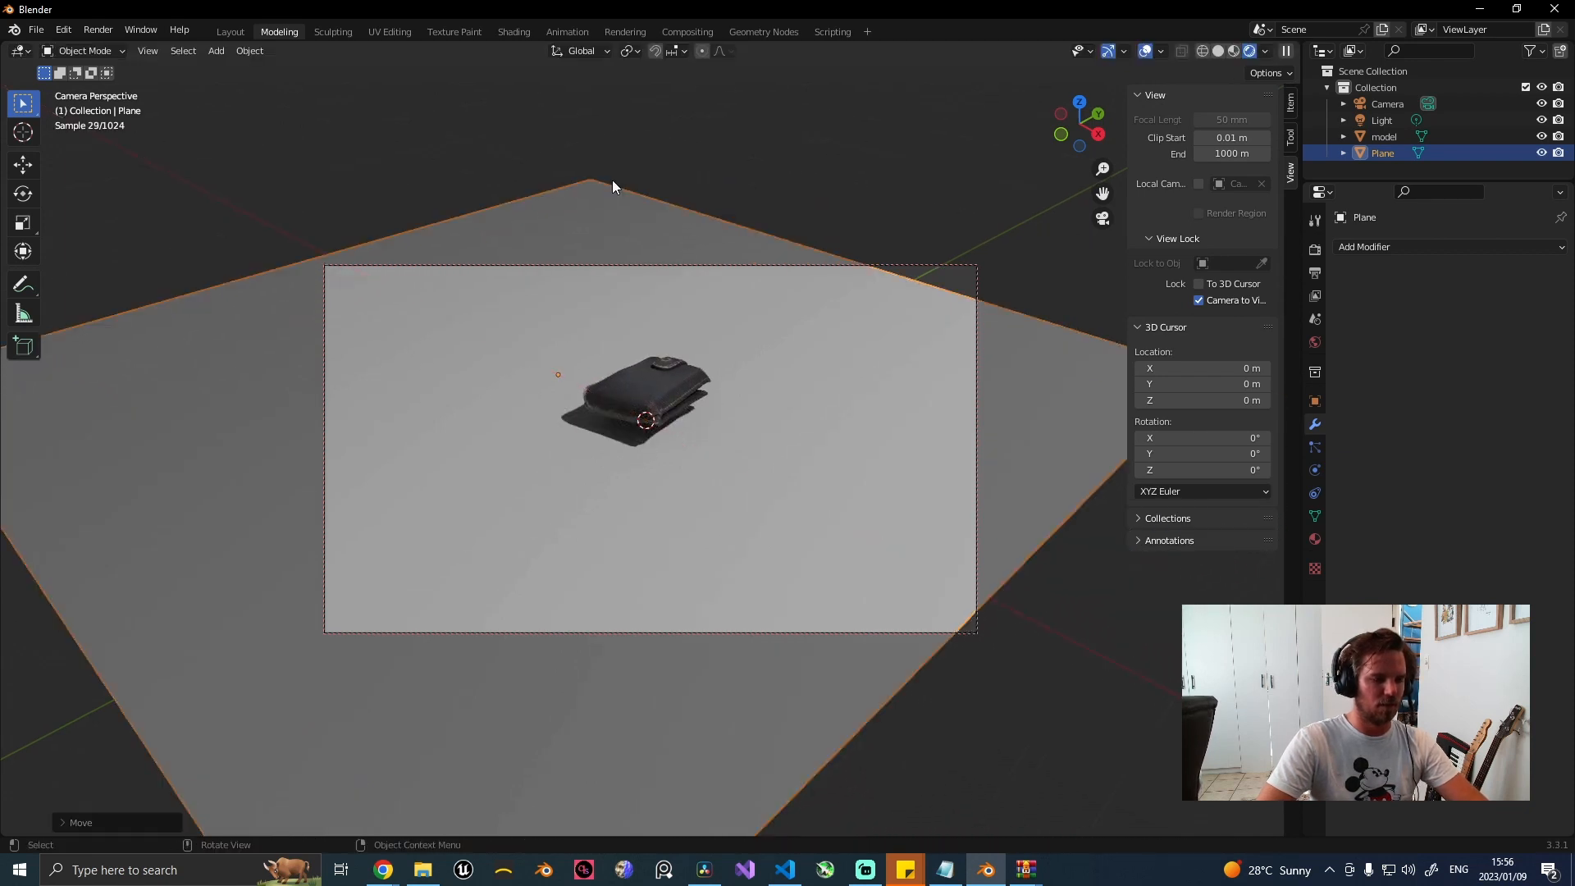
key(x)
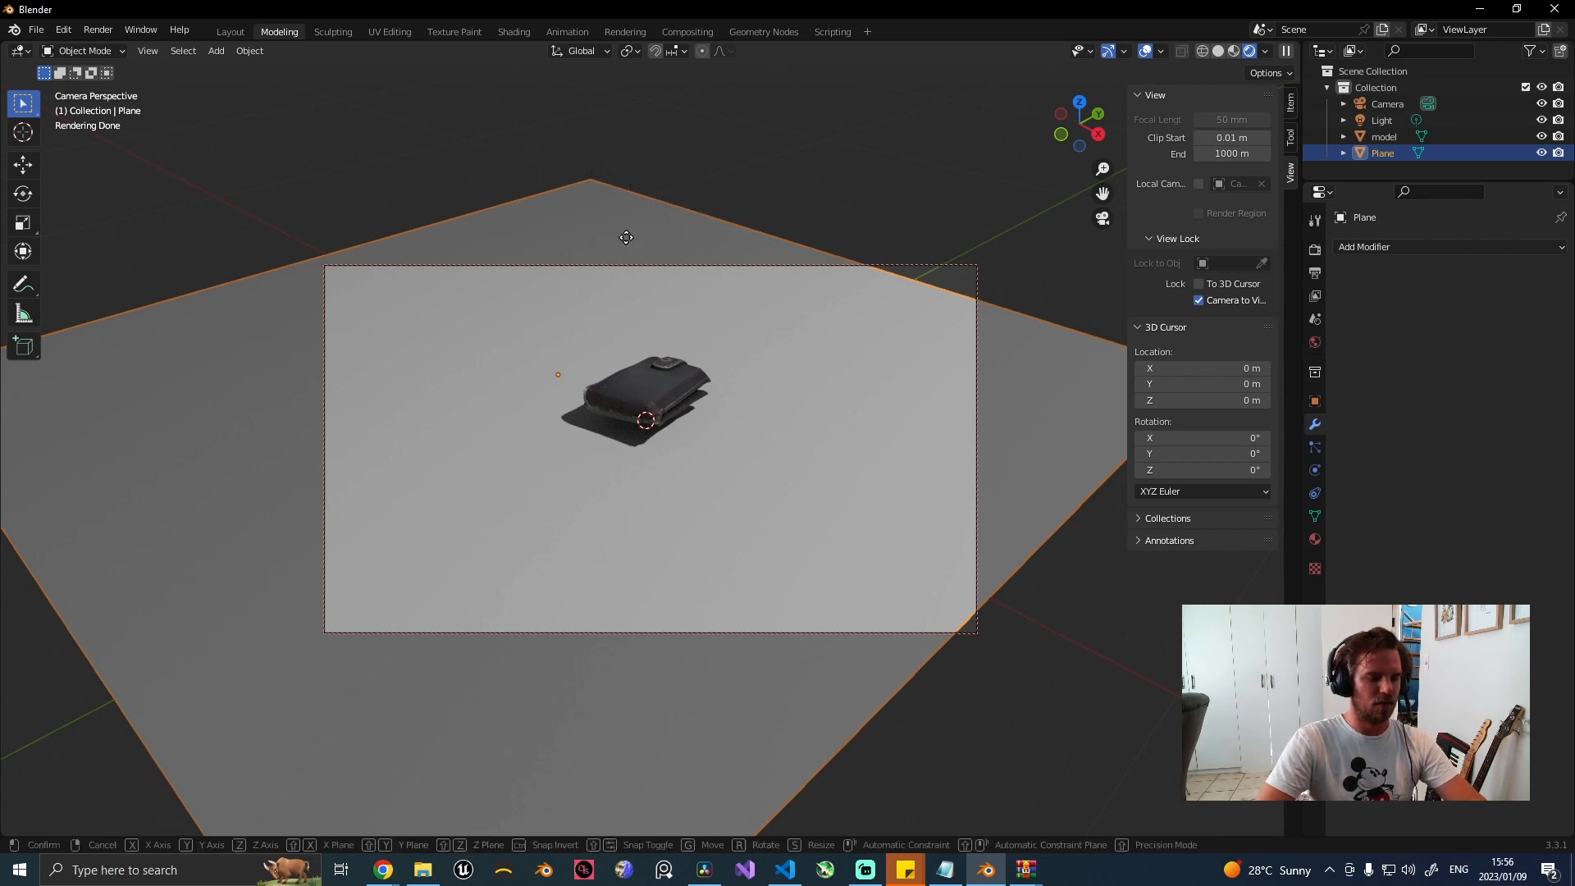
key(g)
key(y)
click(695, 348)
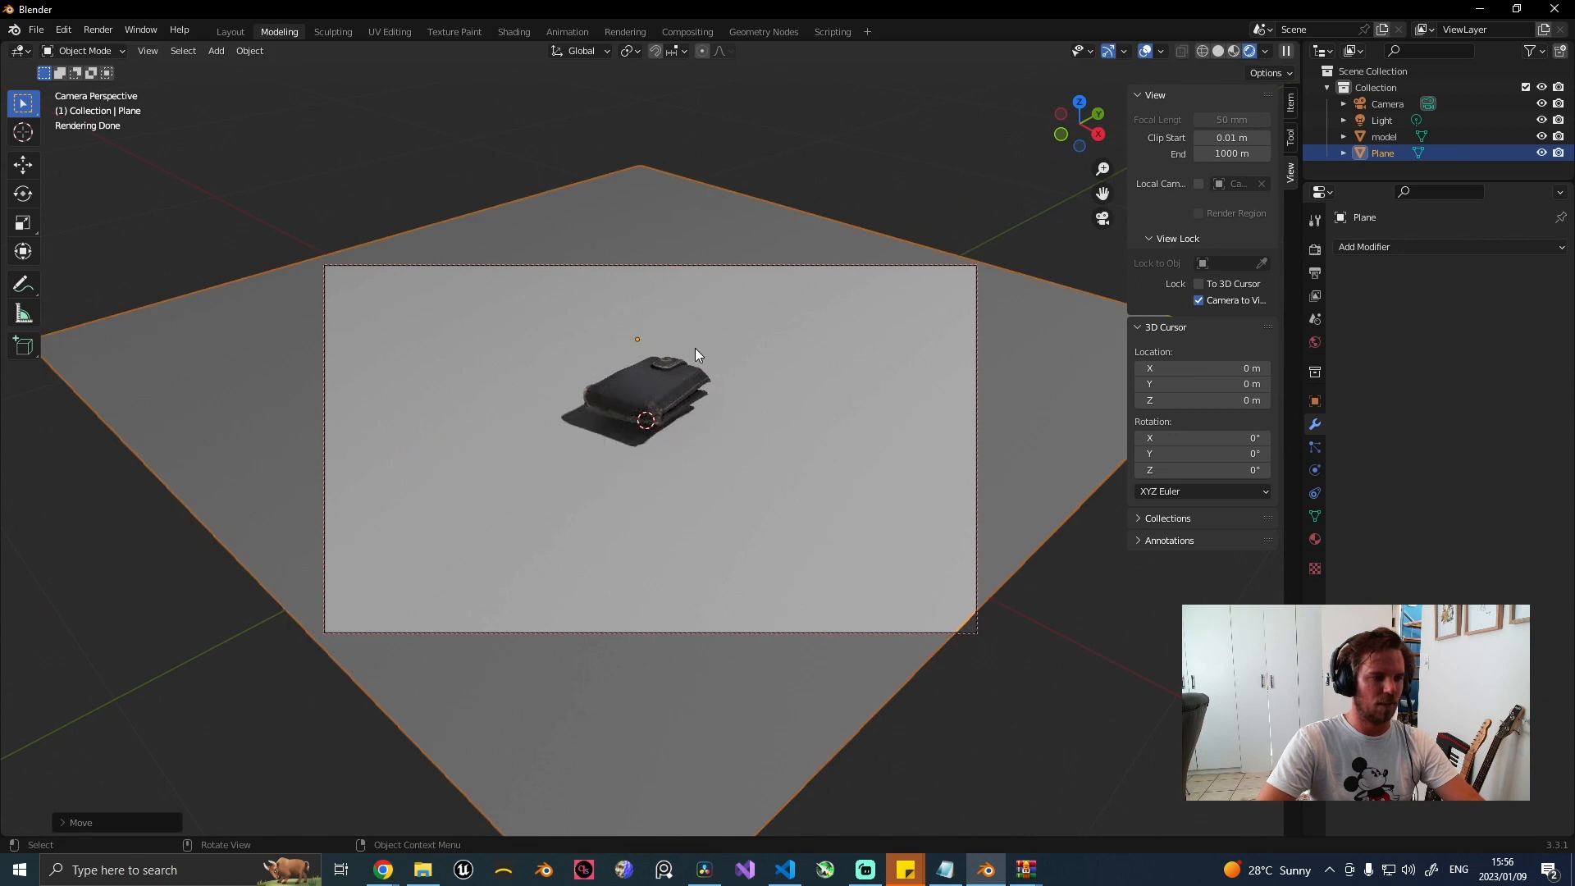
Orbit the camera around the wallet and rotate the wallet about the global Z axis so its strap is visible to the camera.
middle_drag(696, 337, 643, 347)
scroll(698, 320, up, 1)
click(696, 348)
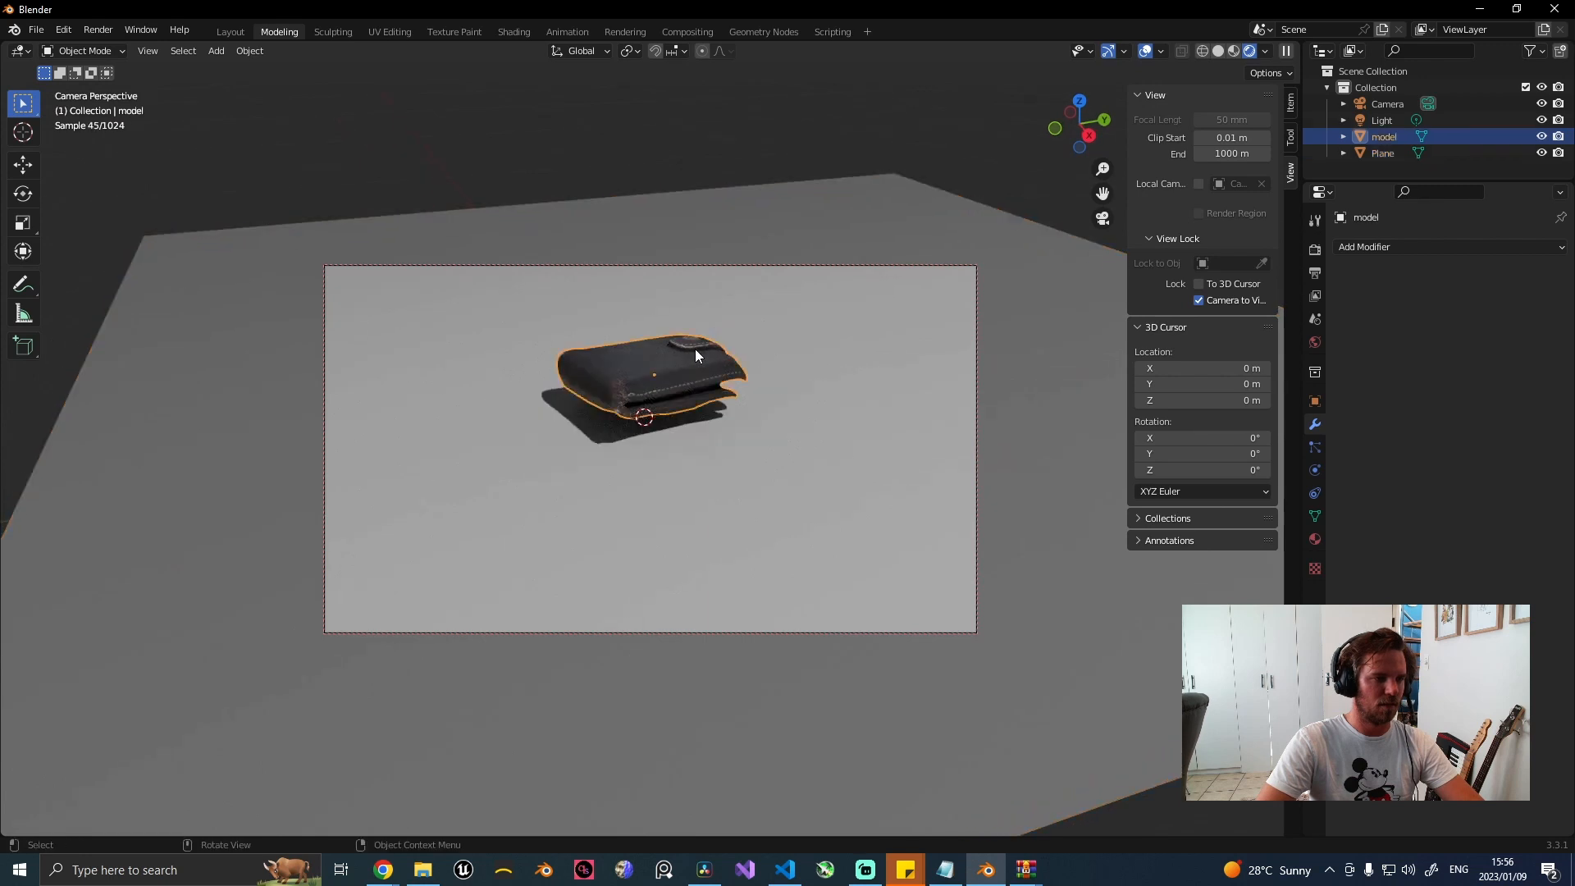
key(g)
key(r)
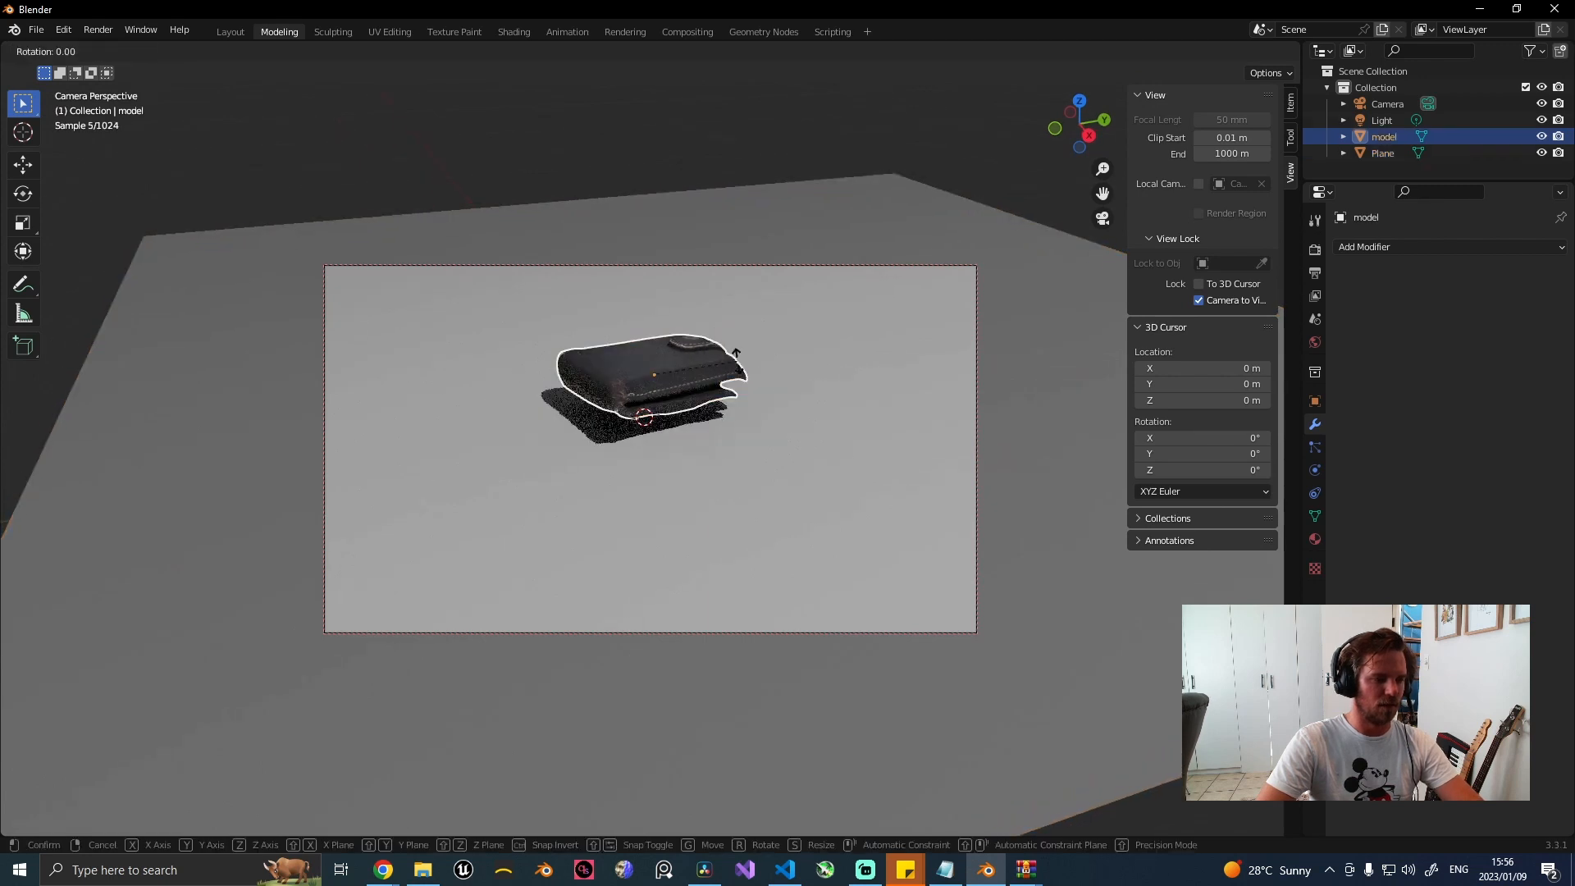
key(y)
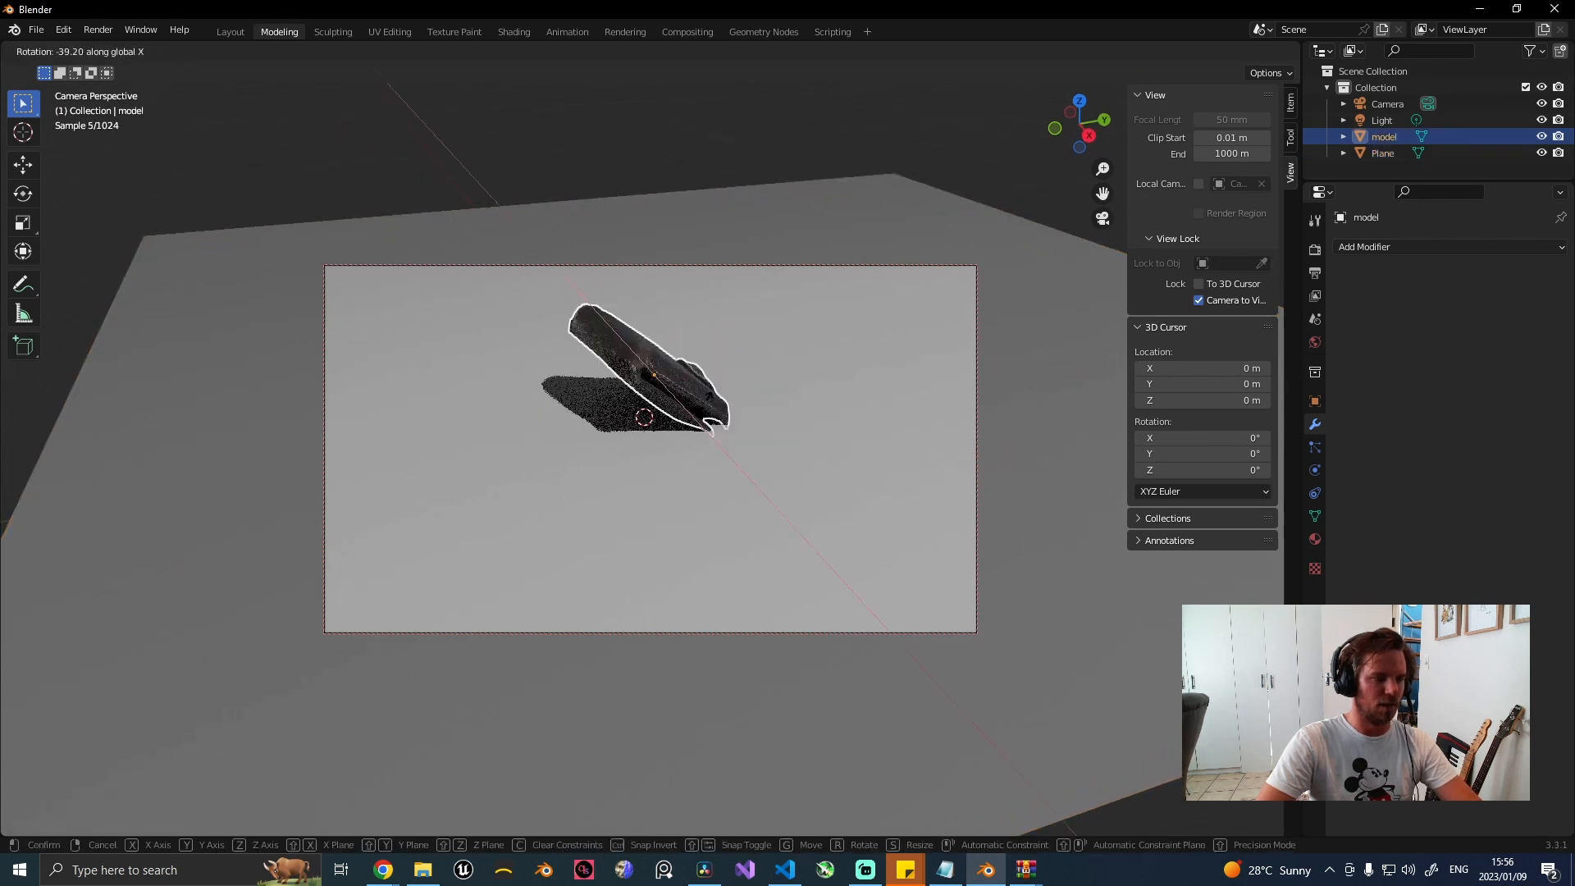
key(z)
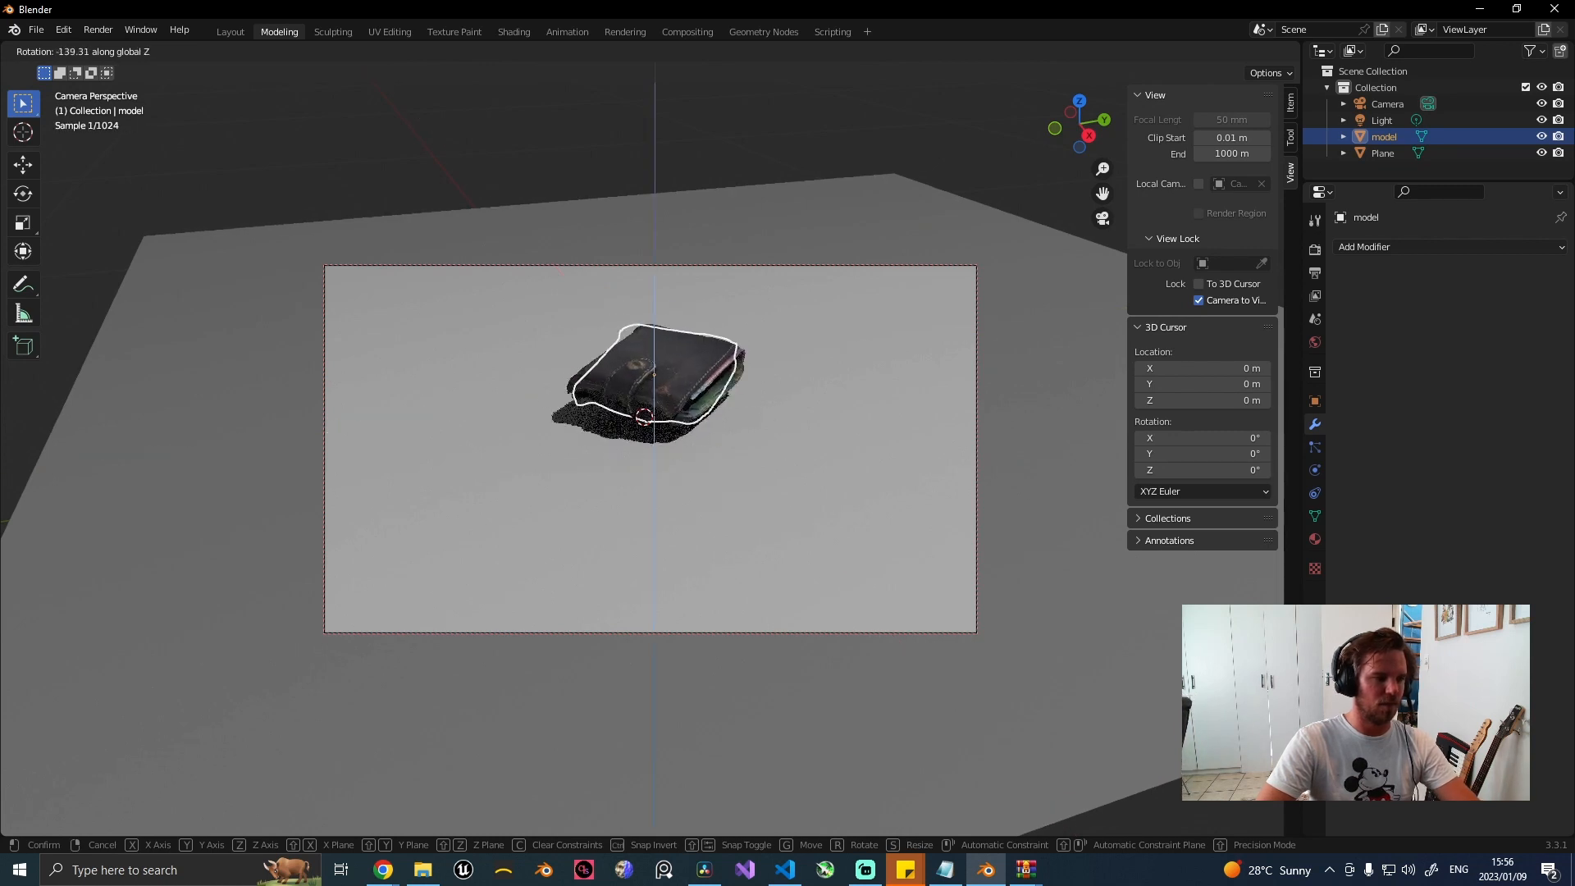
click(717, 433)
click(716, 434)
Lower the wallet about 0.037 m along the Z axis so it rests on the ground plane, and deselect it.
click(659, 379)
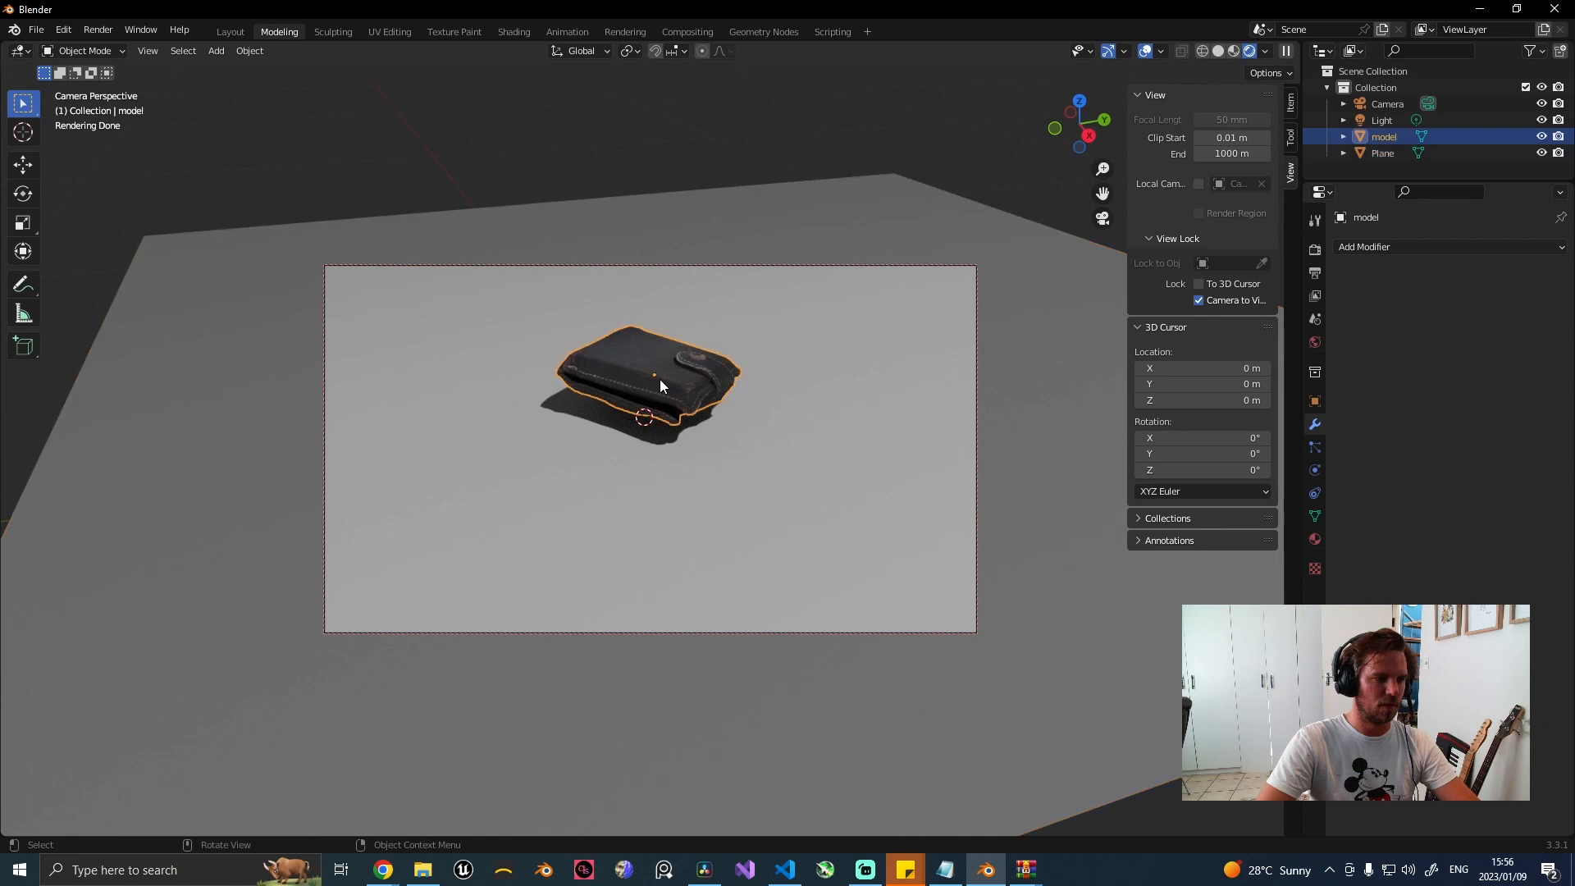
key(g)
key(z)
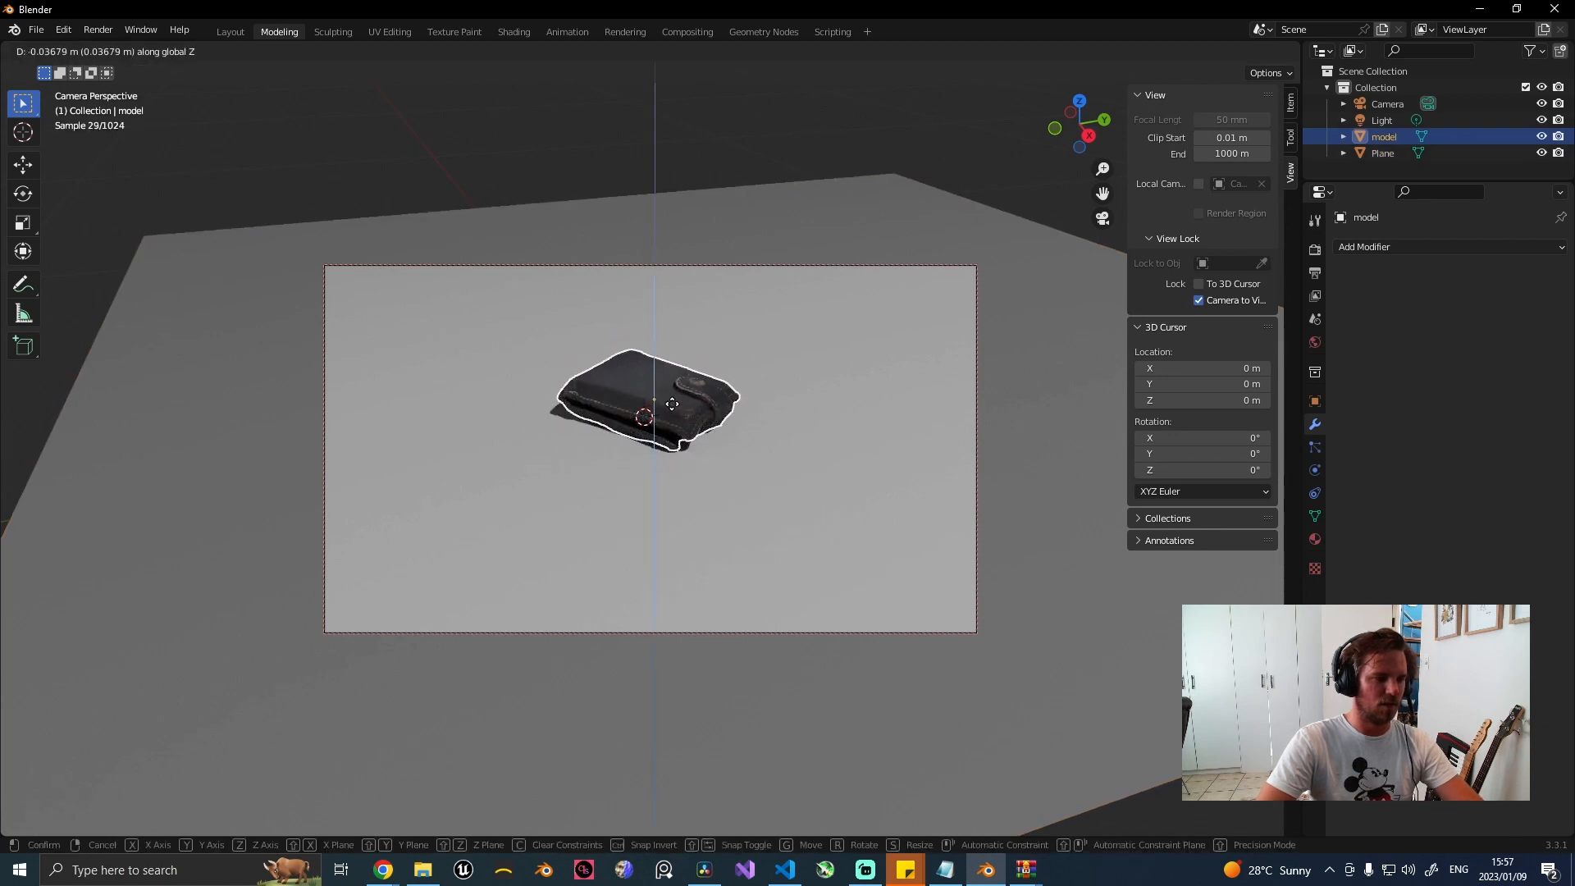
click(669, 409)
click(804, 162)
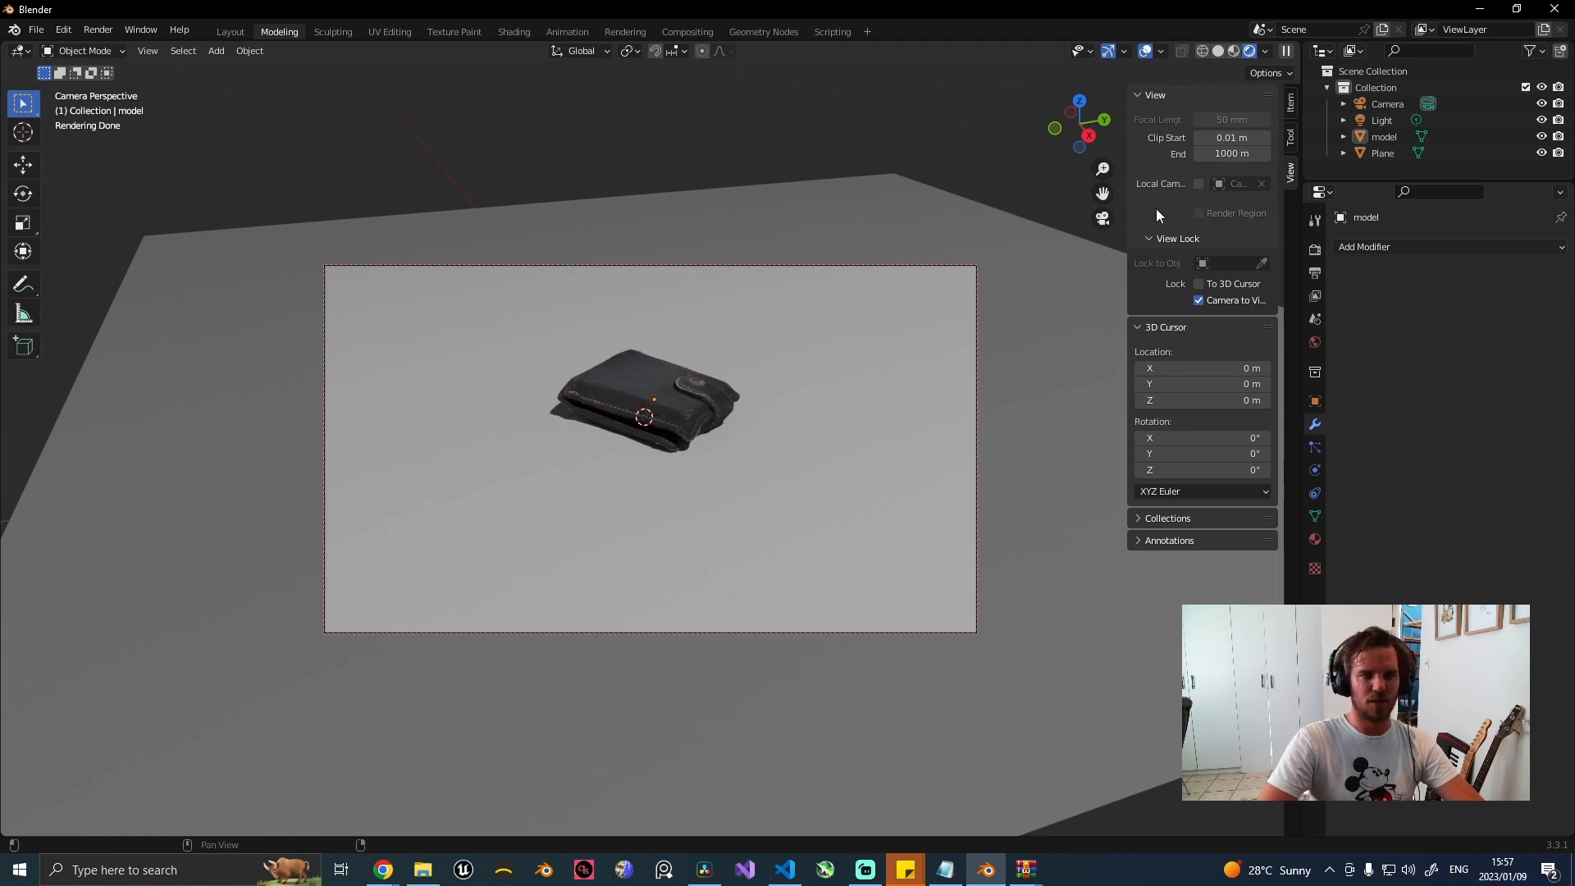
Select the light, unlock the camera from the view and leave the camera view to show the whole scene.
click(1389, 119)
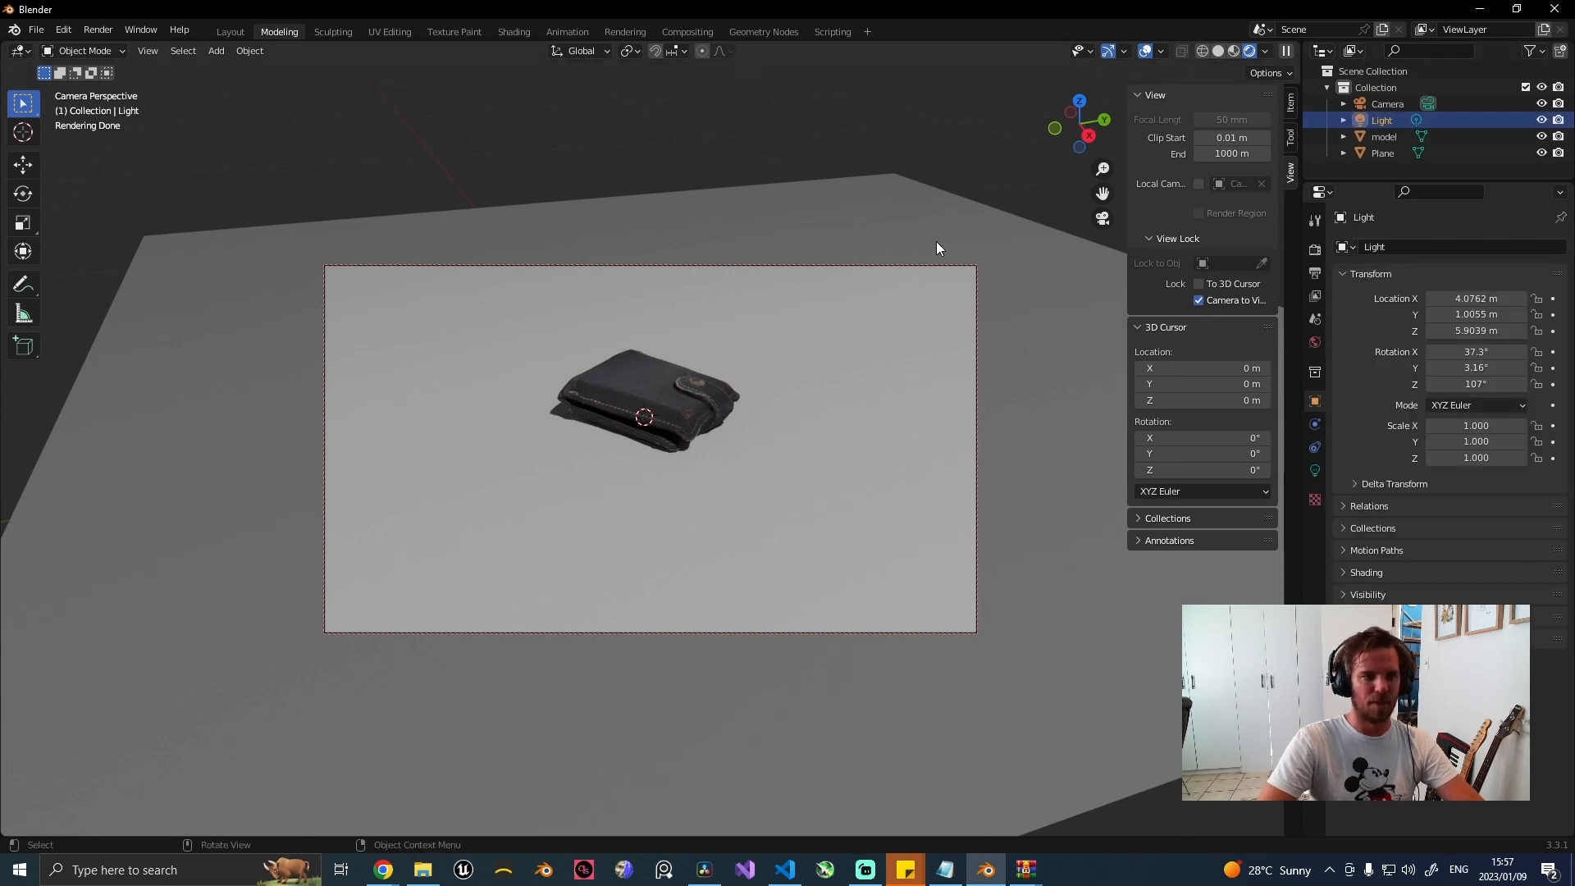
click(1199, 300)
scroll(849, 163, down, 5)
scroll(854, 162, up, 2)
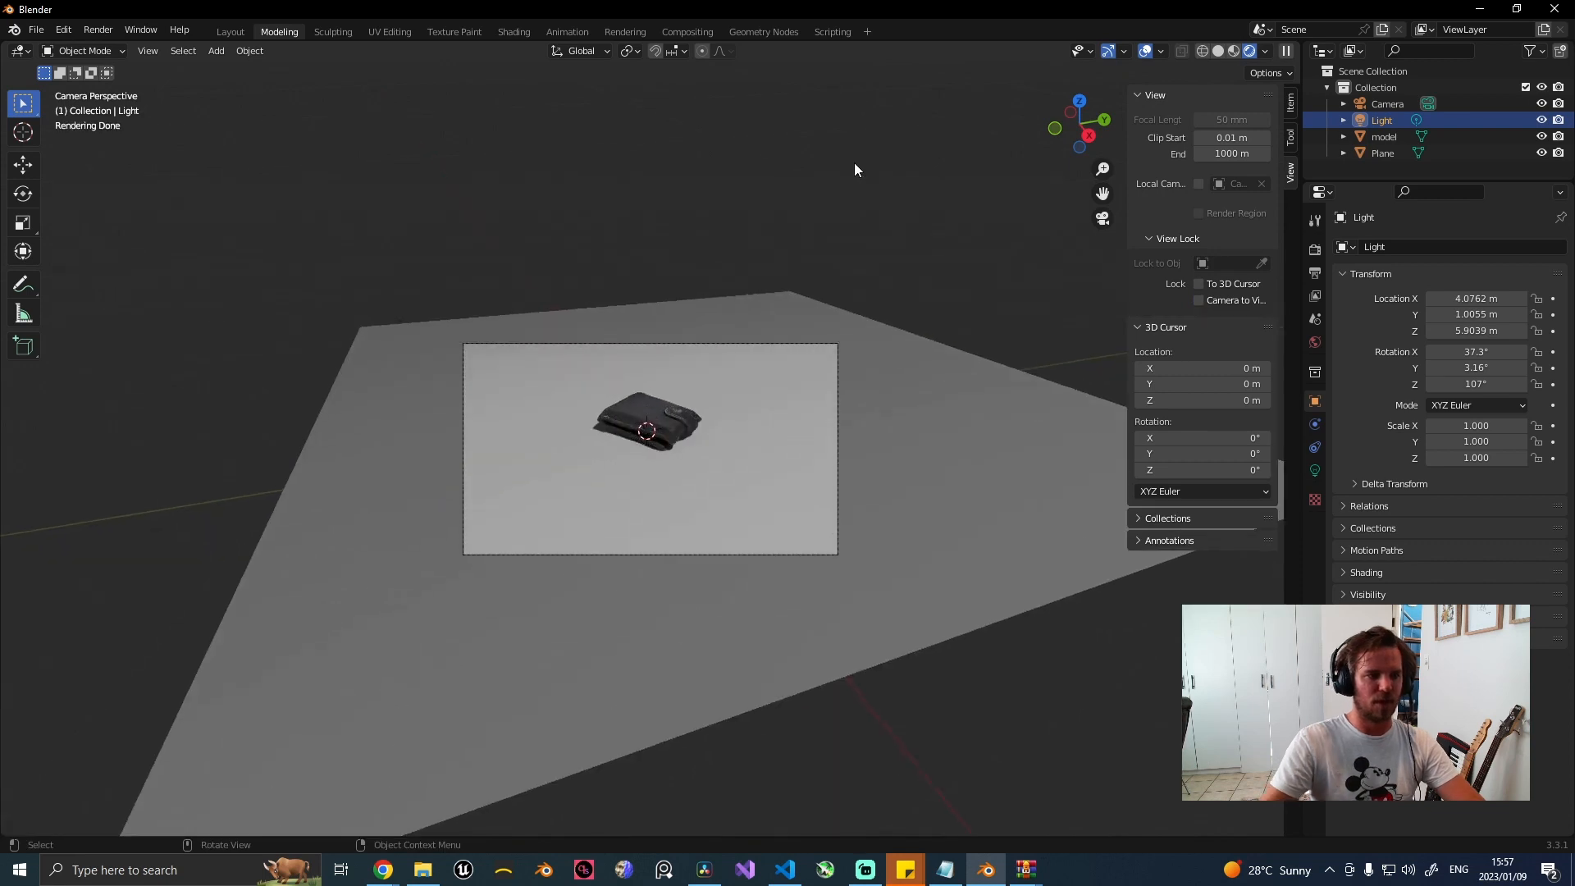
scroll(853, 163, down, 3)
mouse_move(882, 185)
middle_down()
mouse_move(869, 200)
mouse_move(891, 196)
middle_up()
scroll(890, 196, down, 14)
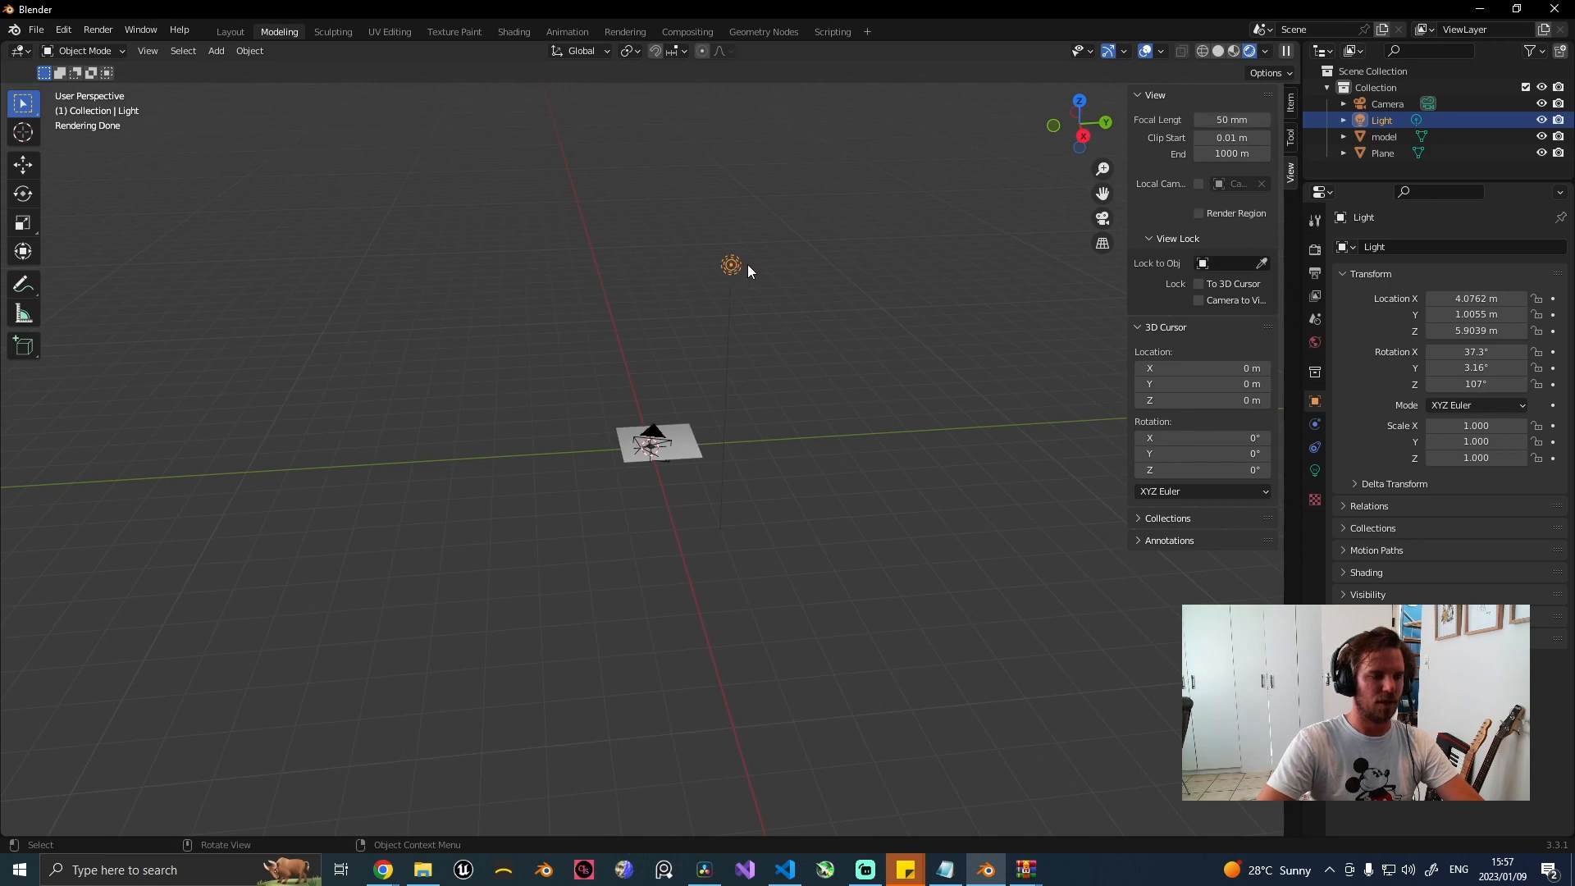
Lower the light along the Z axis to a height of about 2.43 m, checking the wallet's lighting up close.
key(g)
key(z)
click(652, 456)
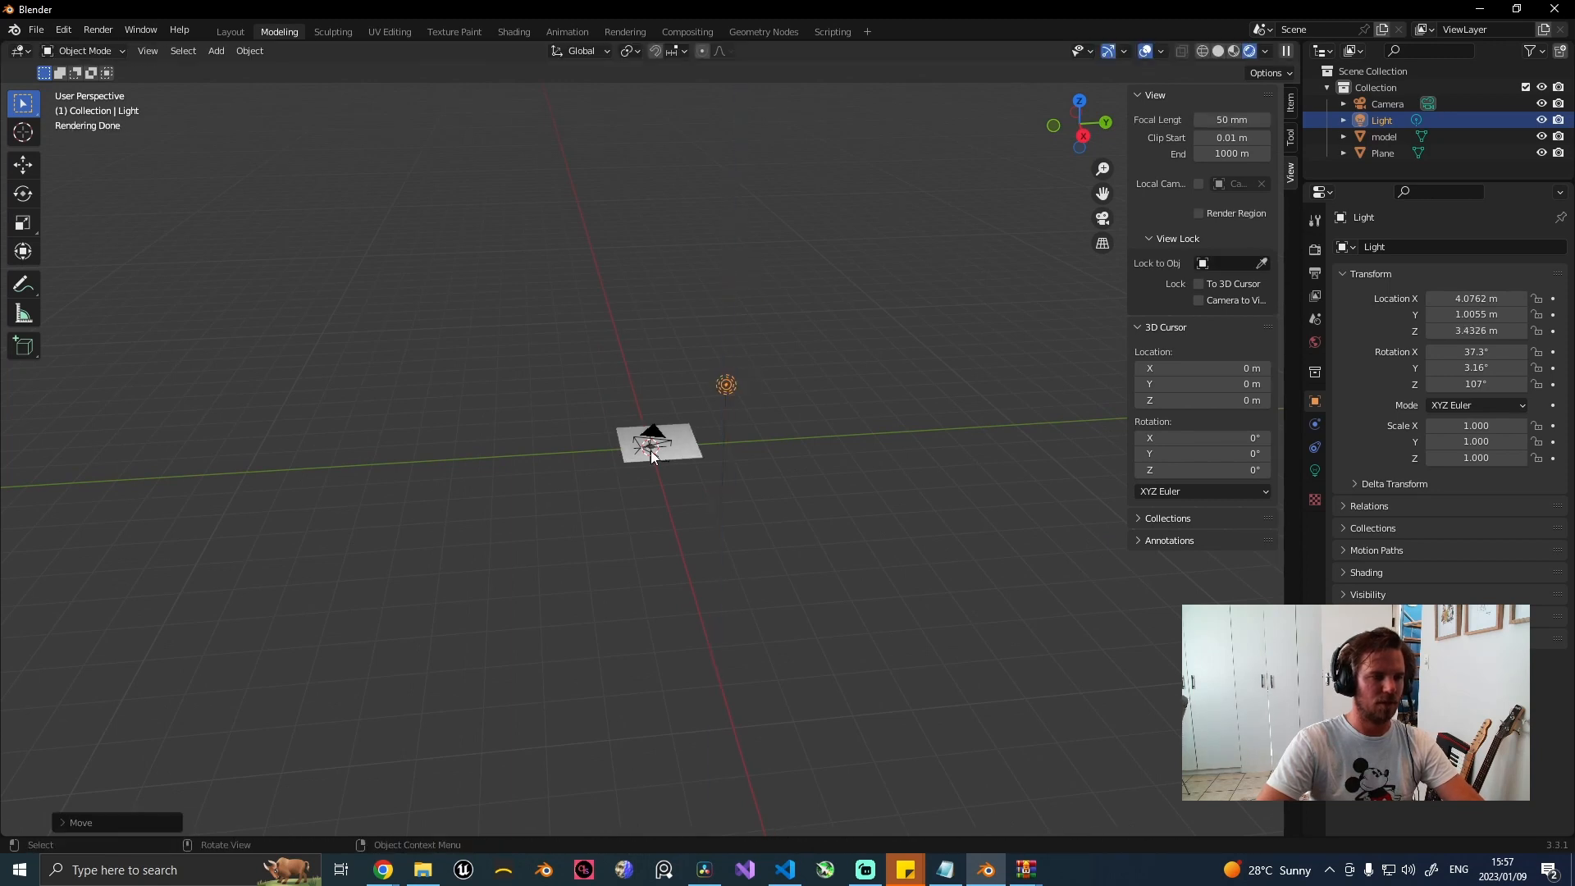
scroll(652, 457, up, 10)
scroll(714, 419, down, 3)
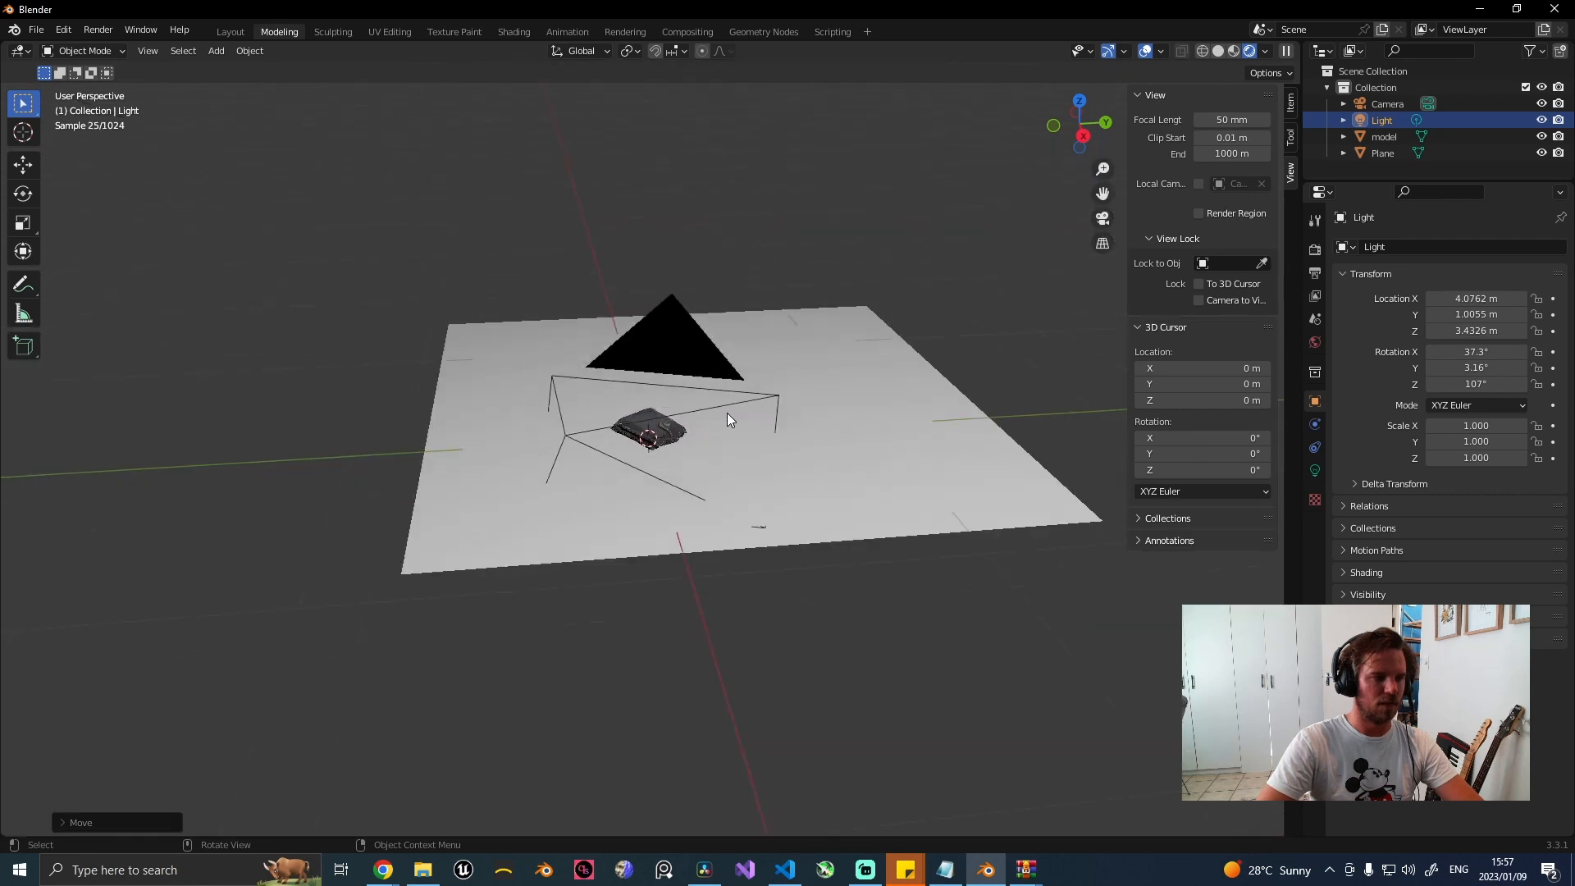
scroll(727, 420, down, 6)
key(g)
key(z)
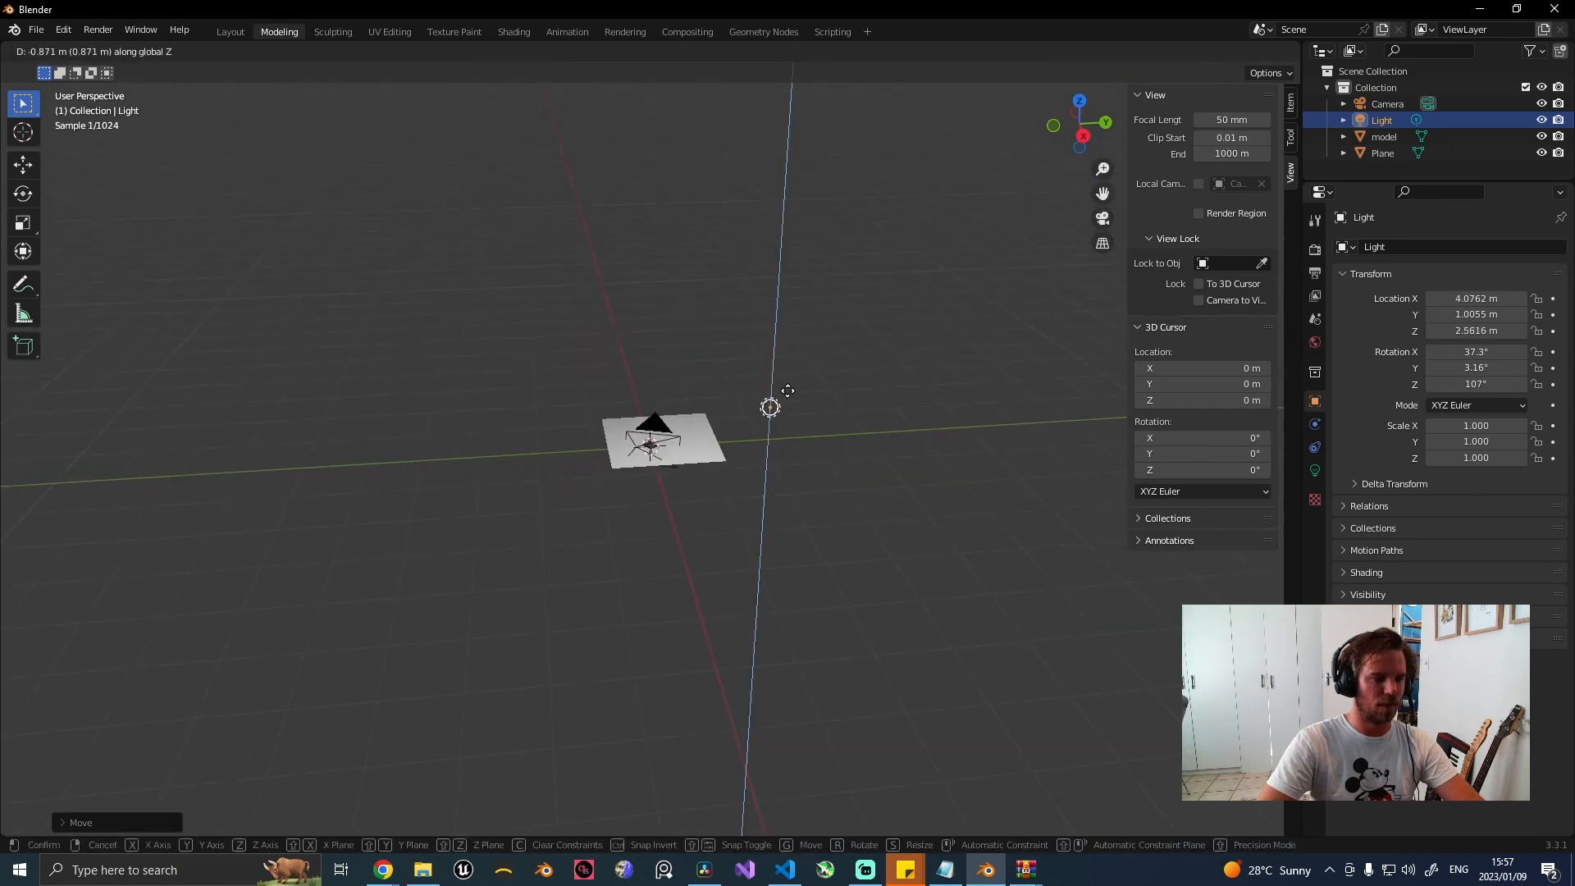
click(785, 396)
scroll(645, 445, up, 8)
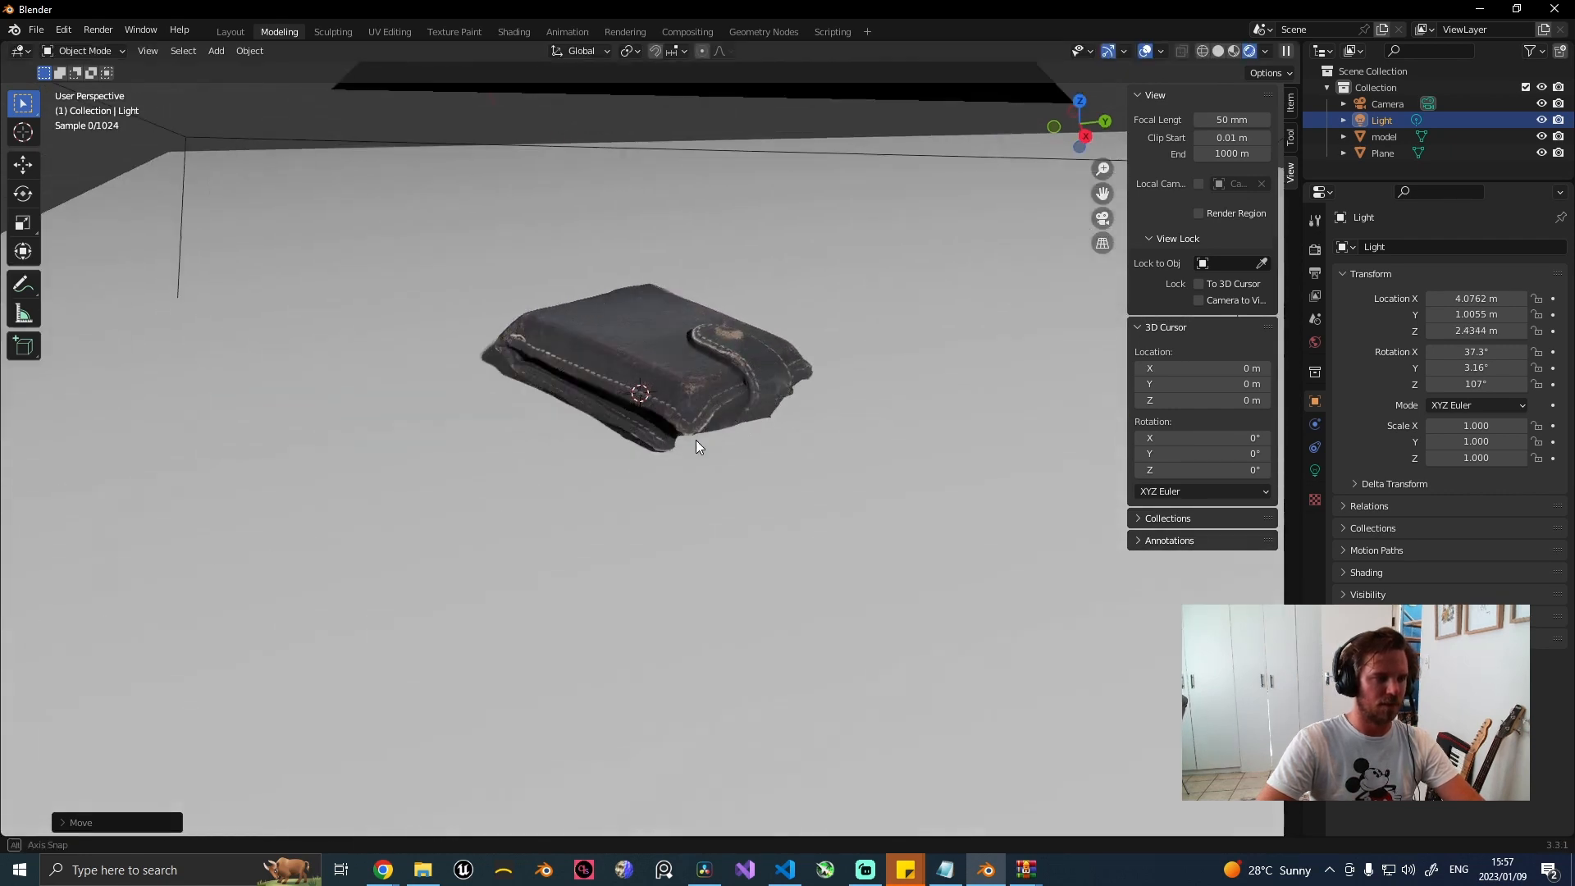
Move the light along the X axis to about 1.70 m and check the lighting on the wallet.
scroll(710, 430, down, 10)
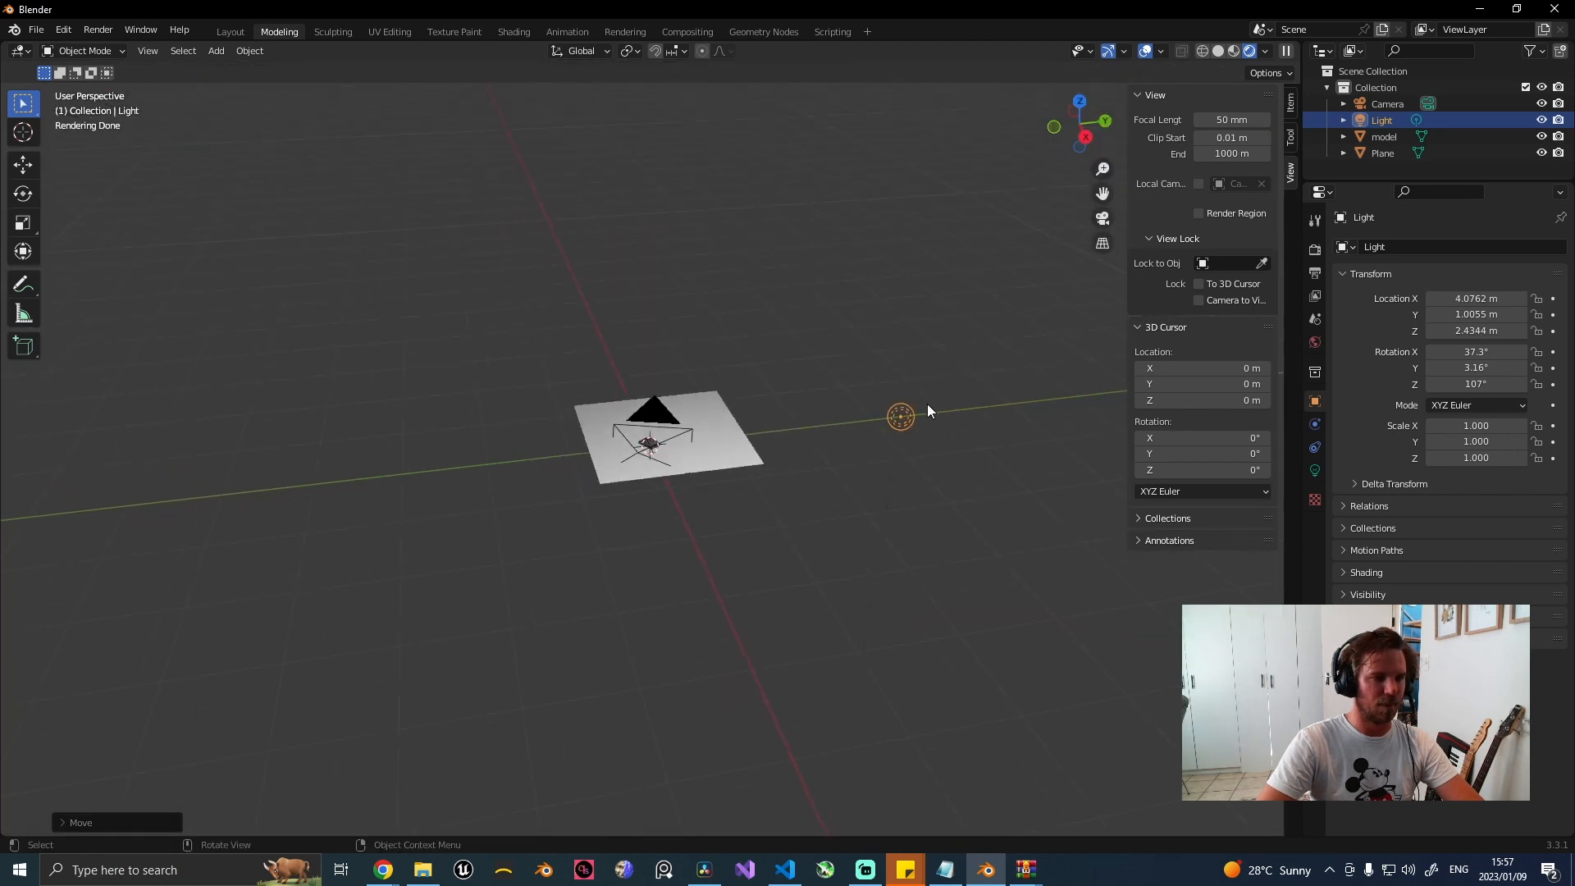
click(900, 417)
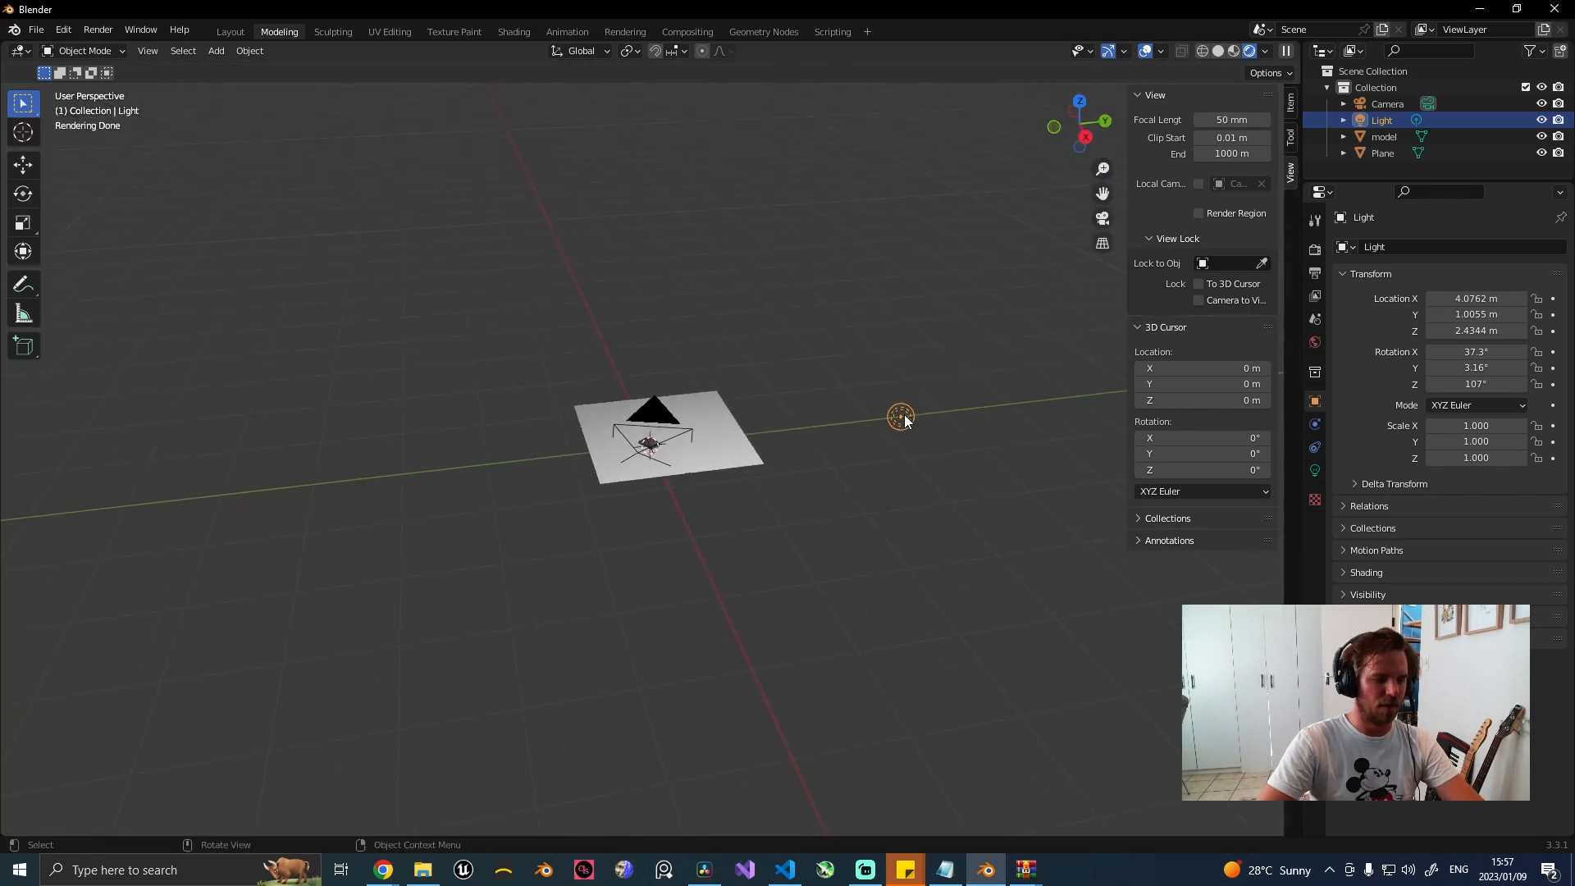
key(g)
key(y)
key(x)
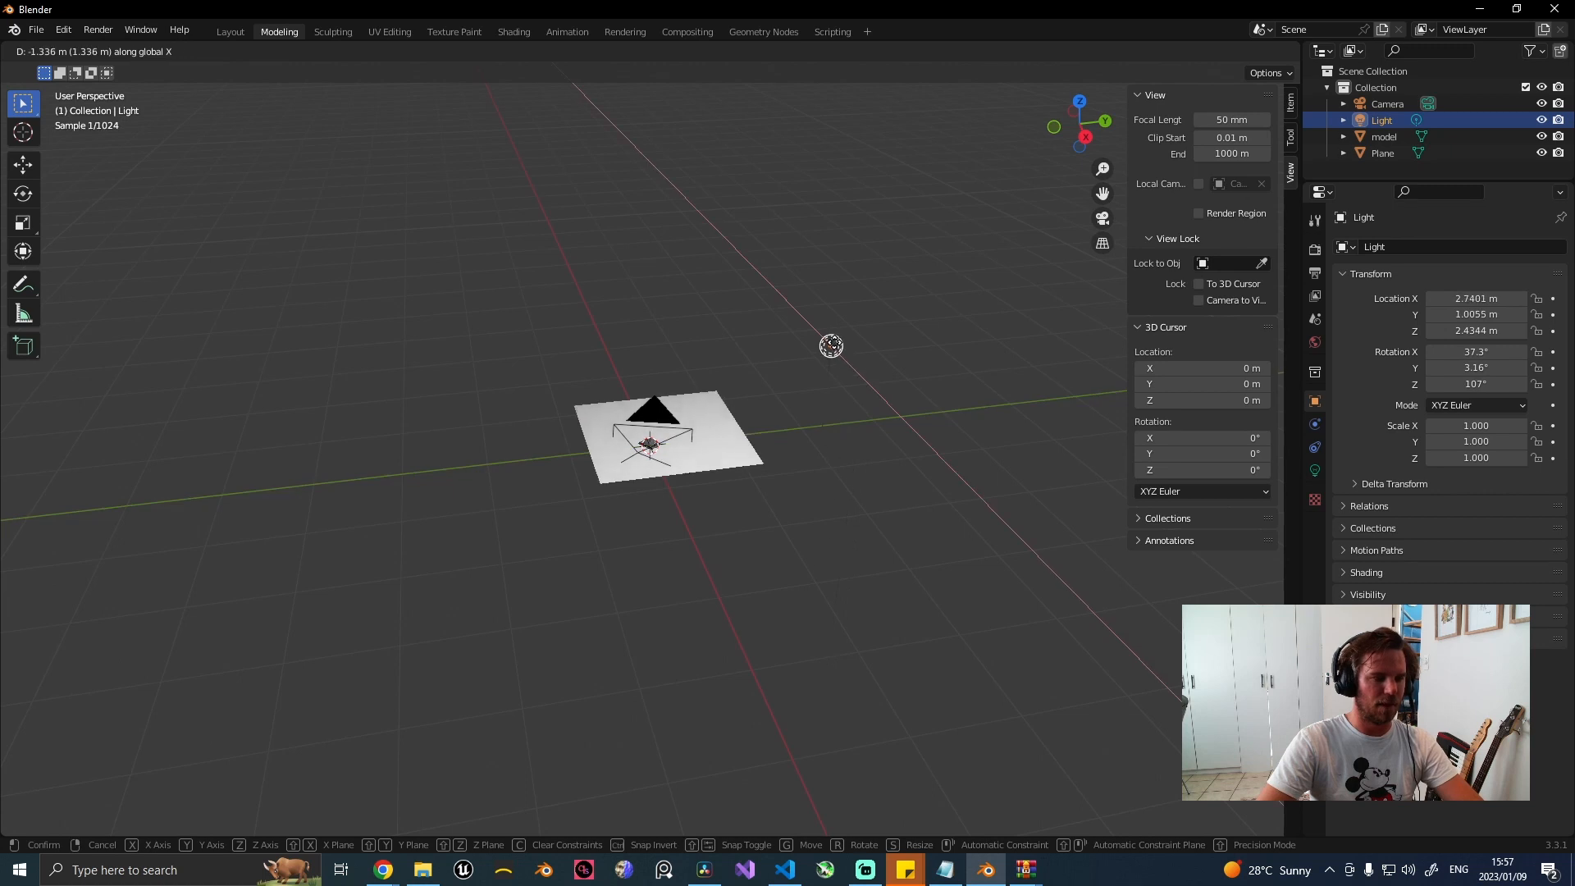
click(788, 303)
scroll(682, 447, up, 10)
scroll(682, 448, up, 3)
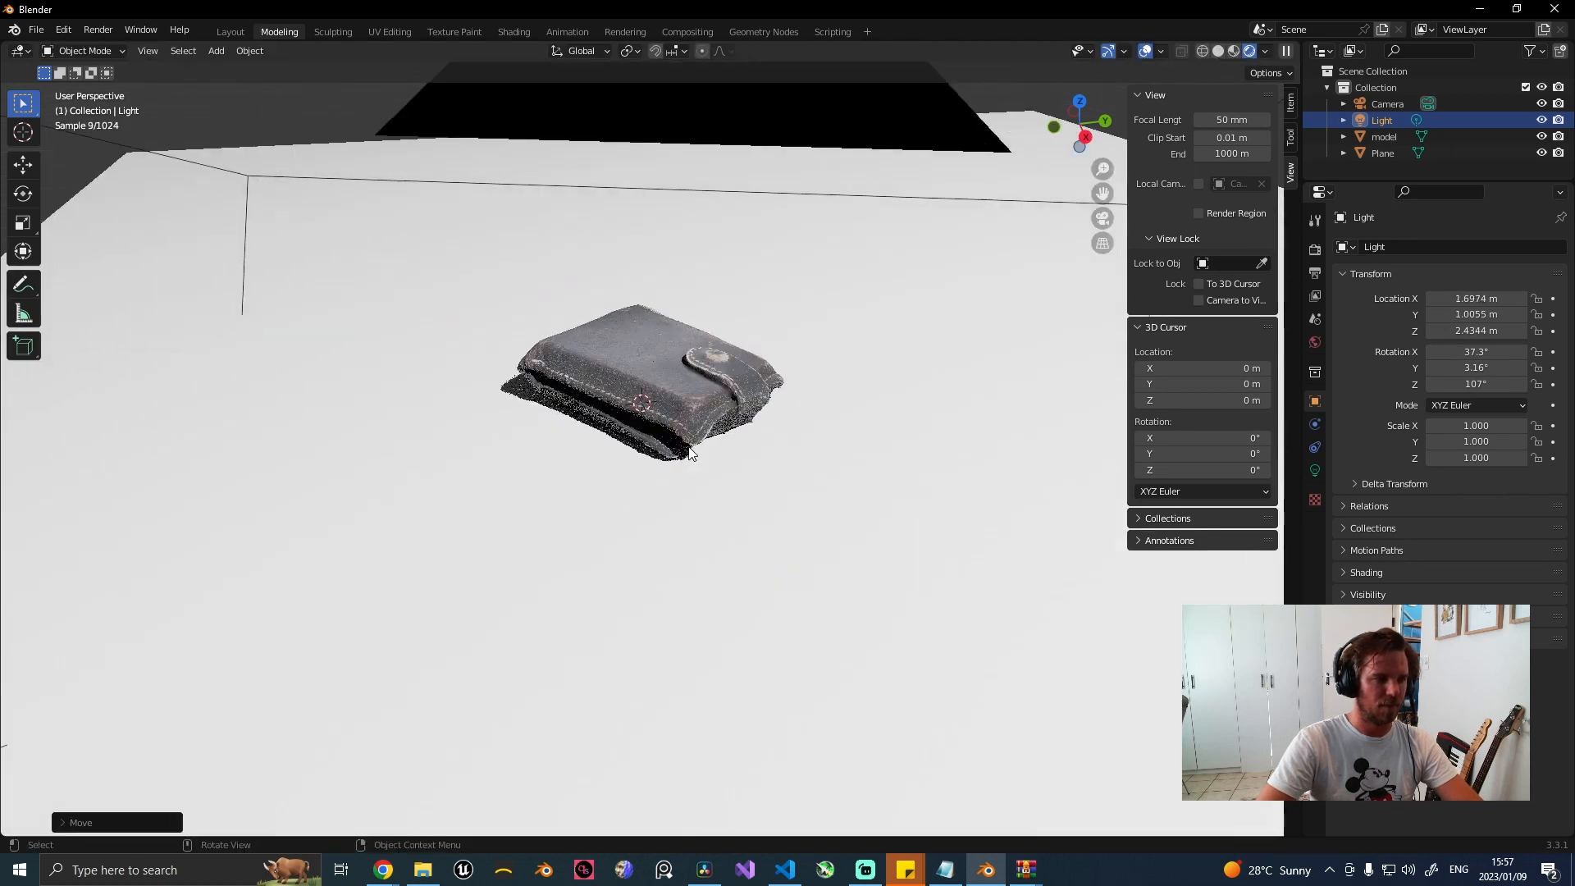
Move the light along the X axis behind the wallet, to about -1.79 m, and inspect the resulting shadow.
scroll(697, 445, down, 10)
key(g)
key(x)
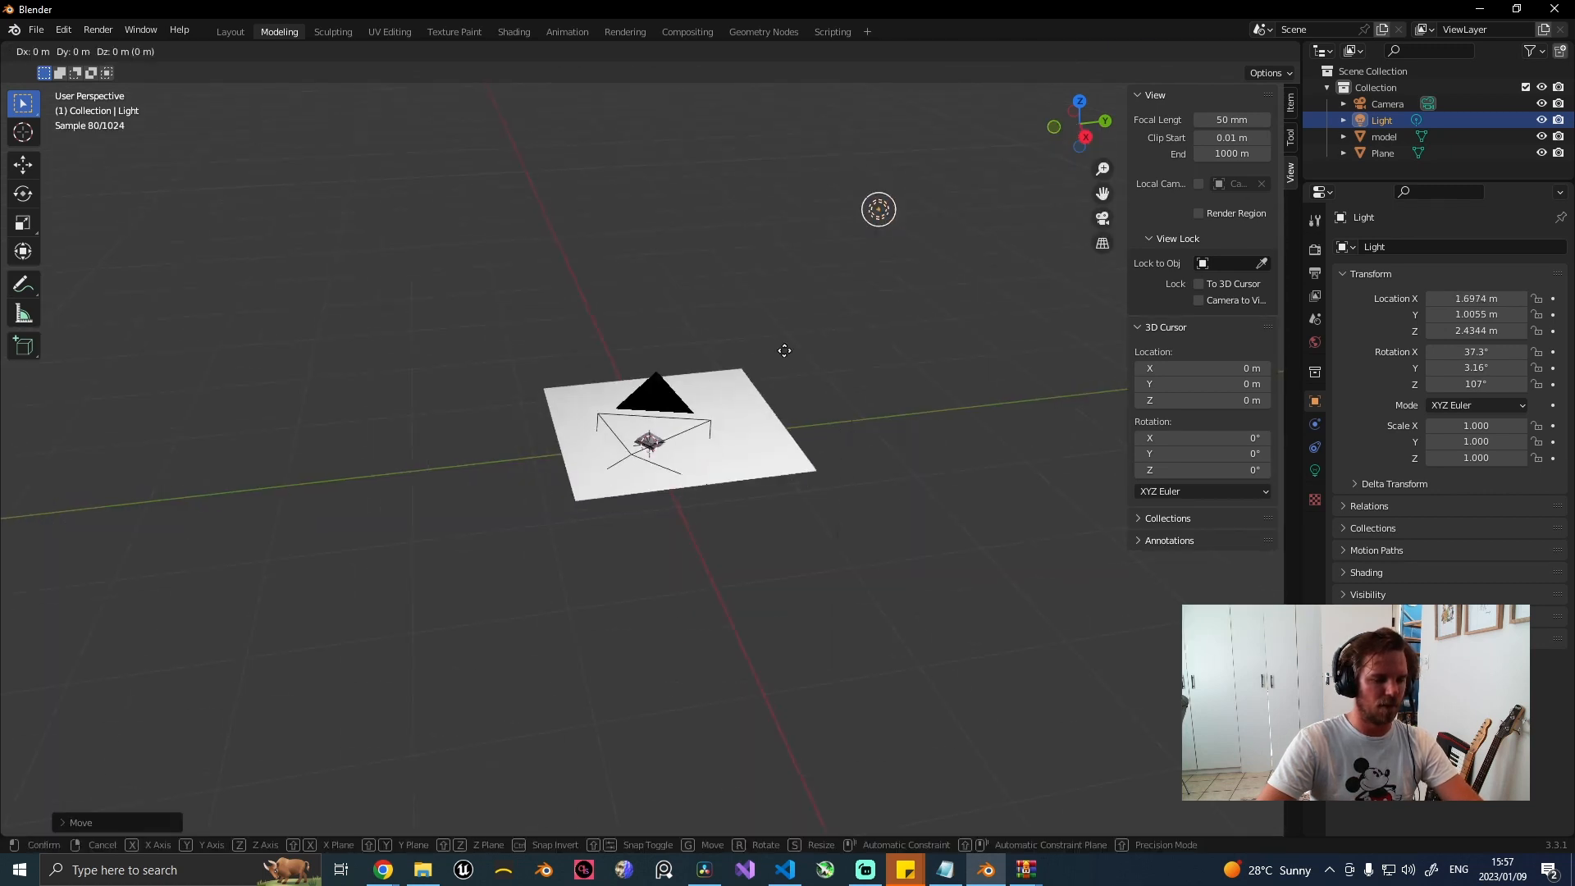
click(650, 197)
scroll(690, 436, up, 8)
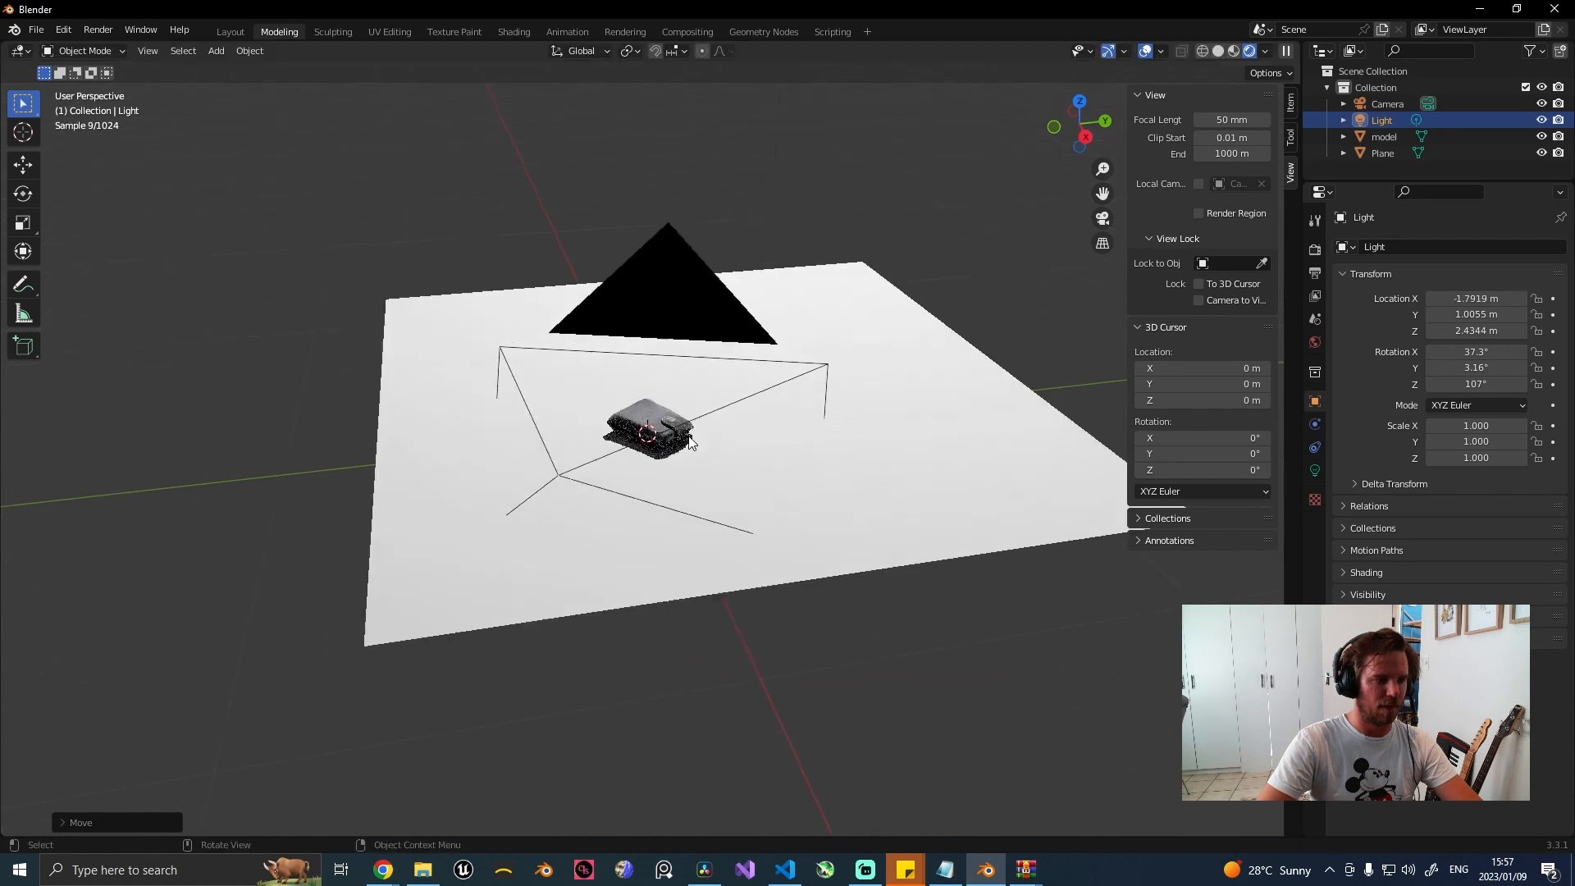
click(792, 384)
scroll(652, 441, up, 6)
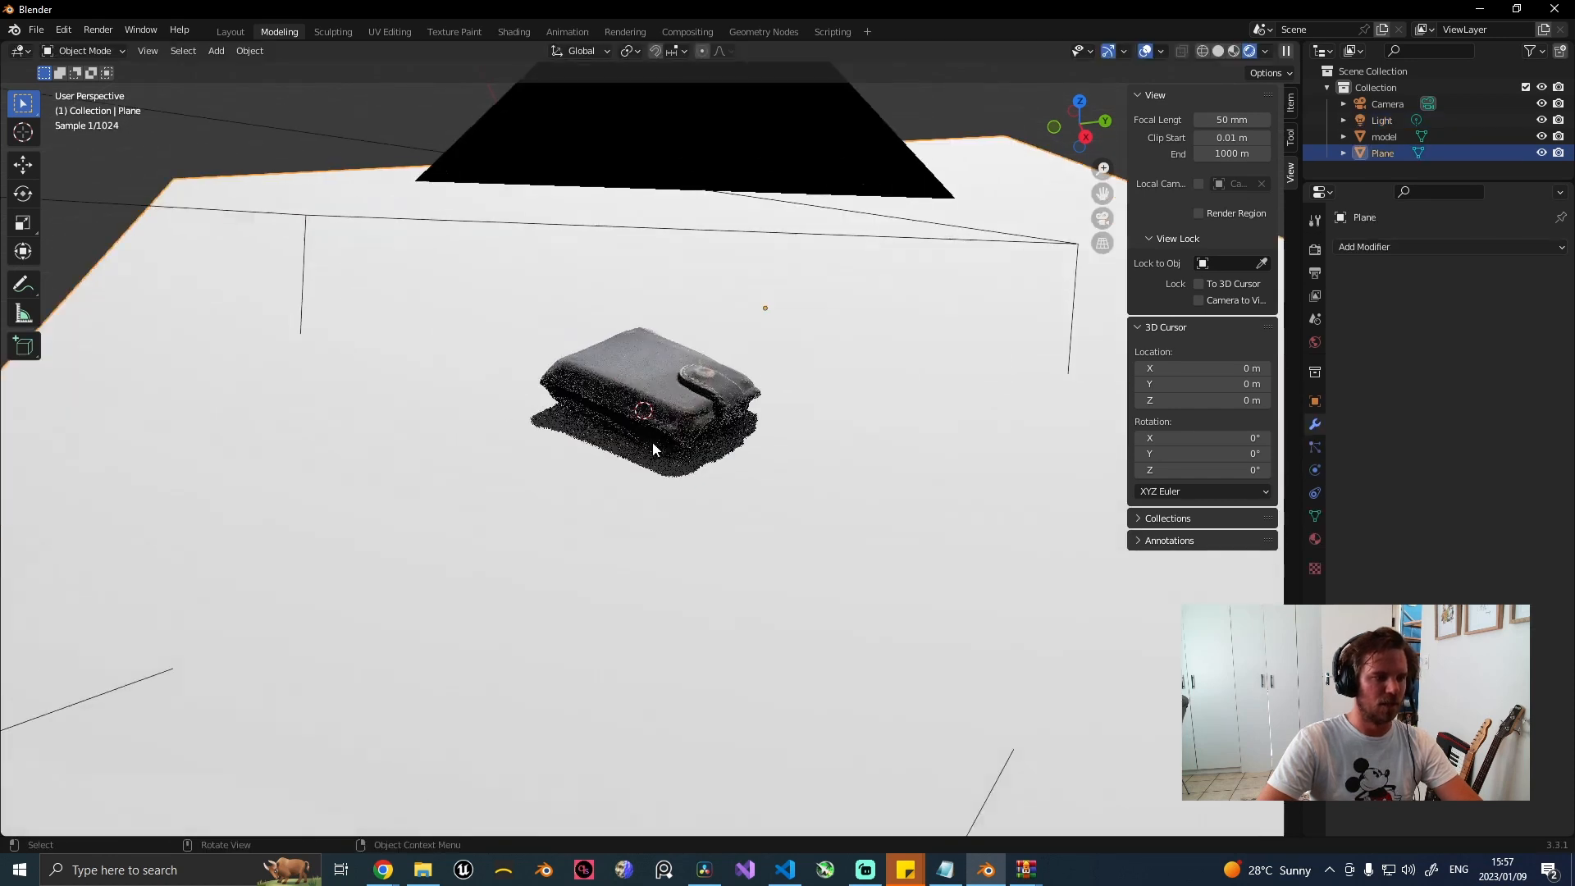
Select the light, set its radius to 2 m and inspect the wallet's shadow up close.
scroll(644, 502, down, 10)
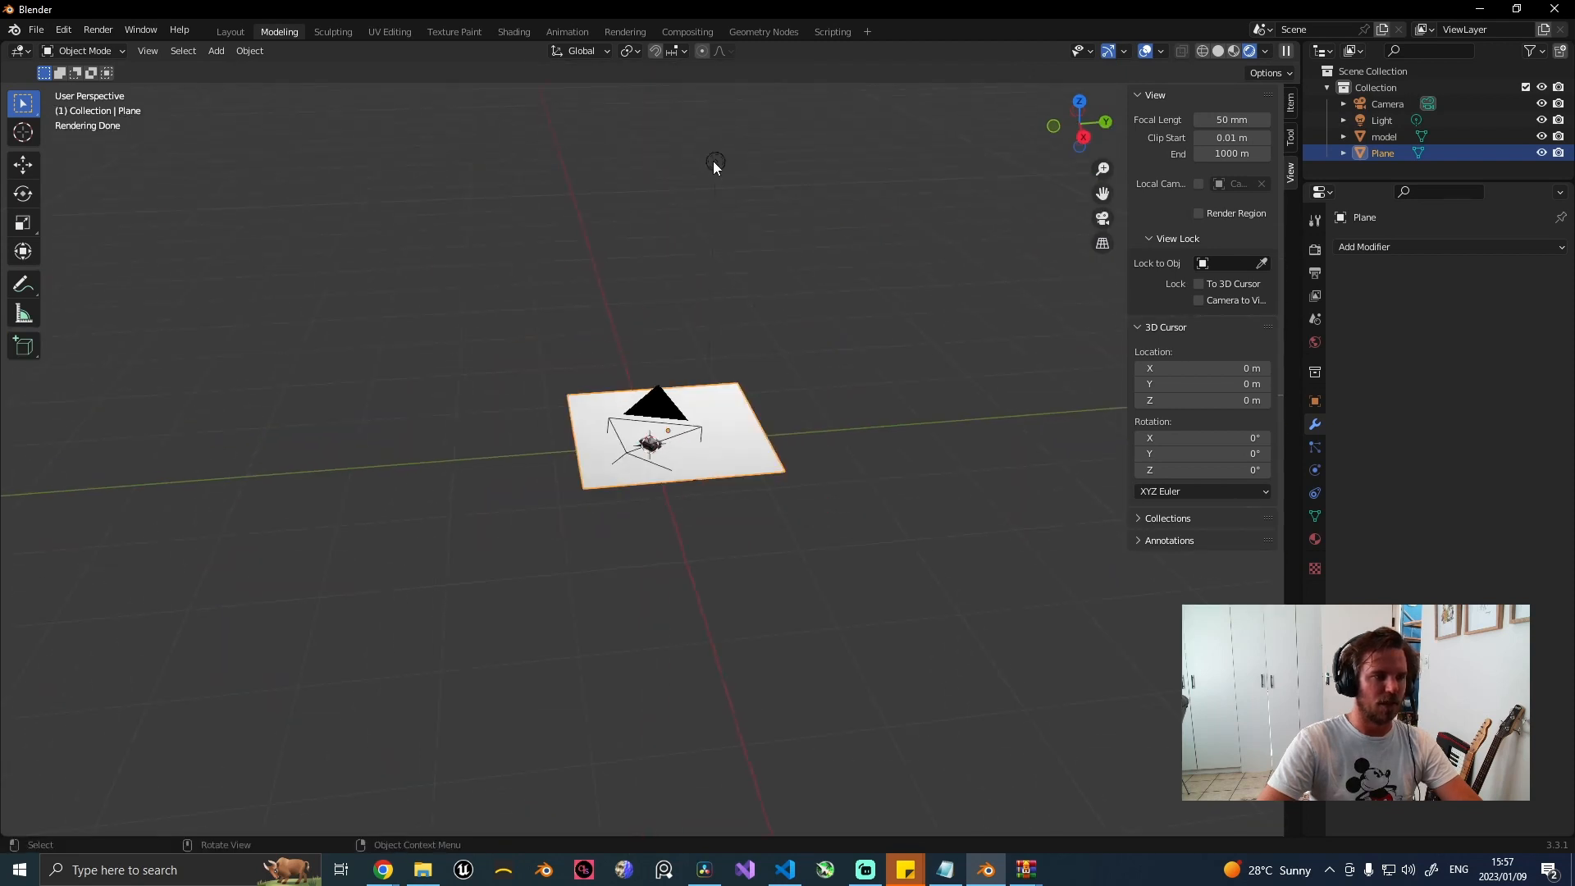
click(713, 164)
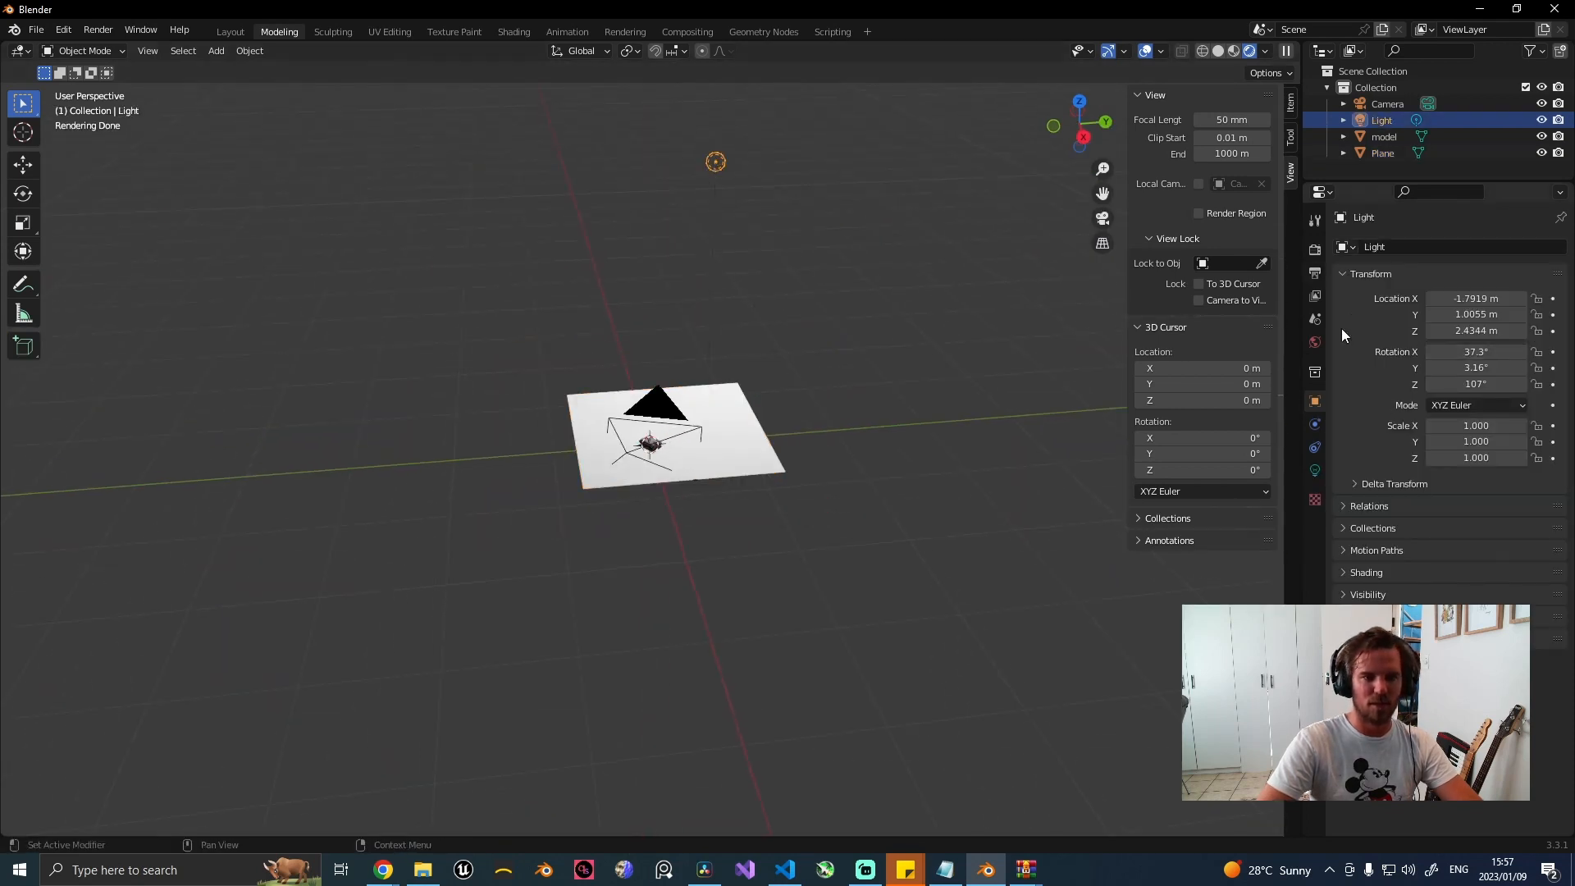
click(1313, 471)
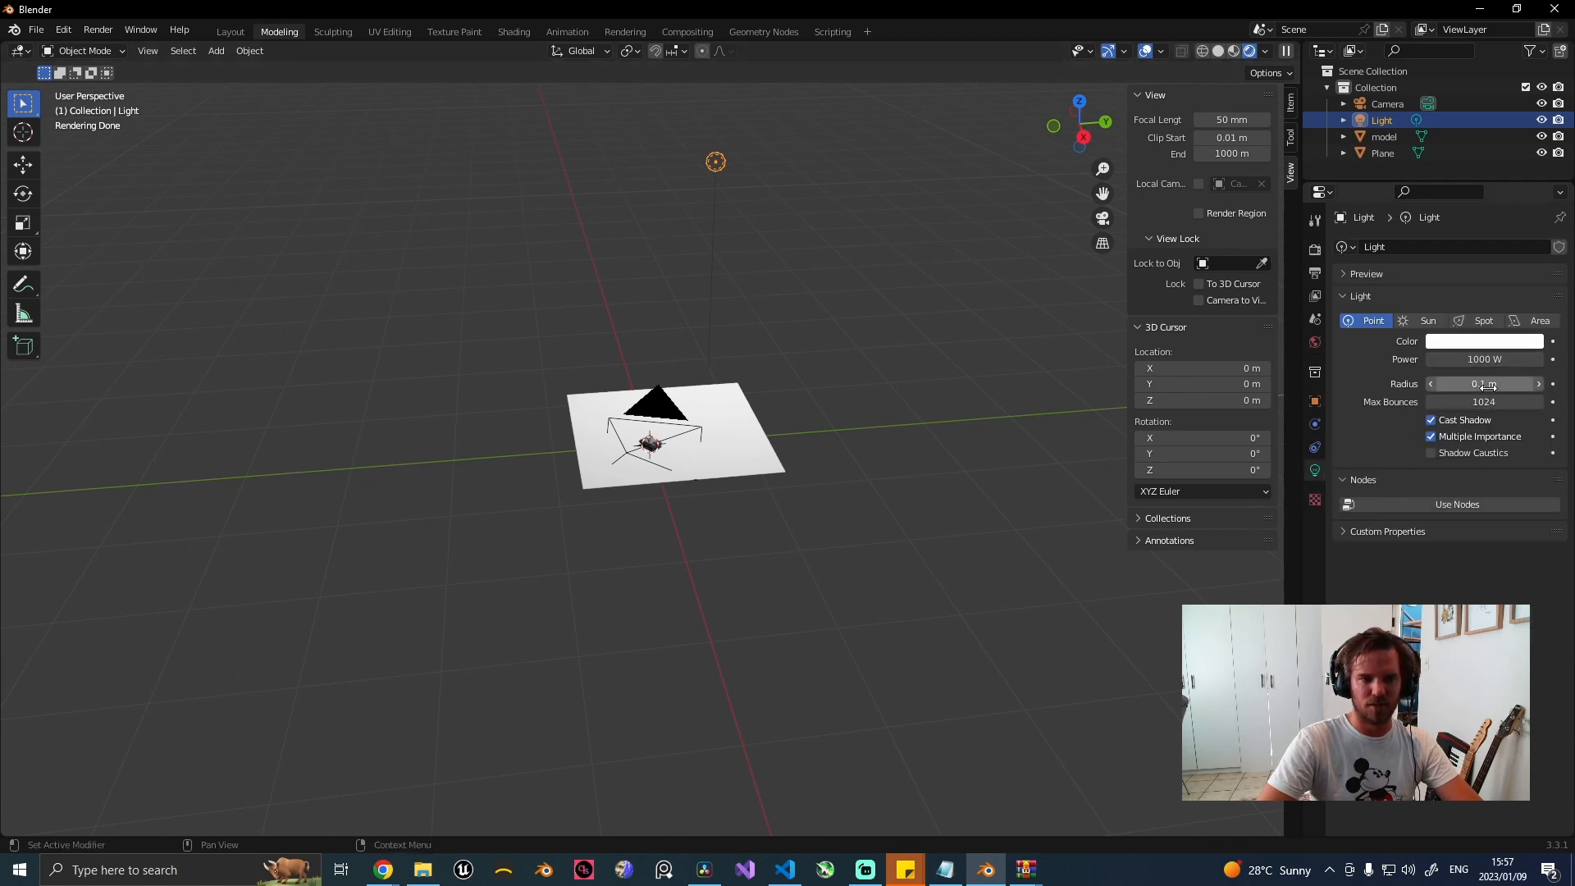
drag(1486, 386, 1540, 384)
click(1540, 384)
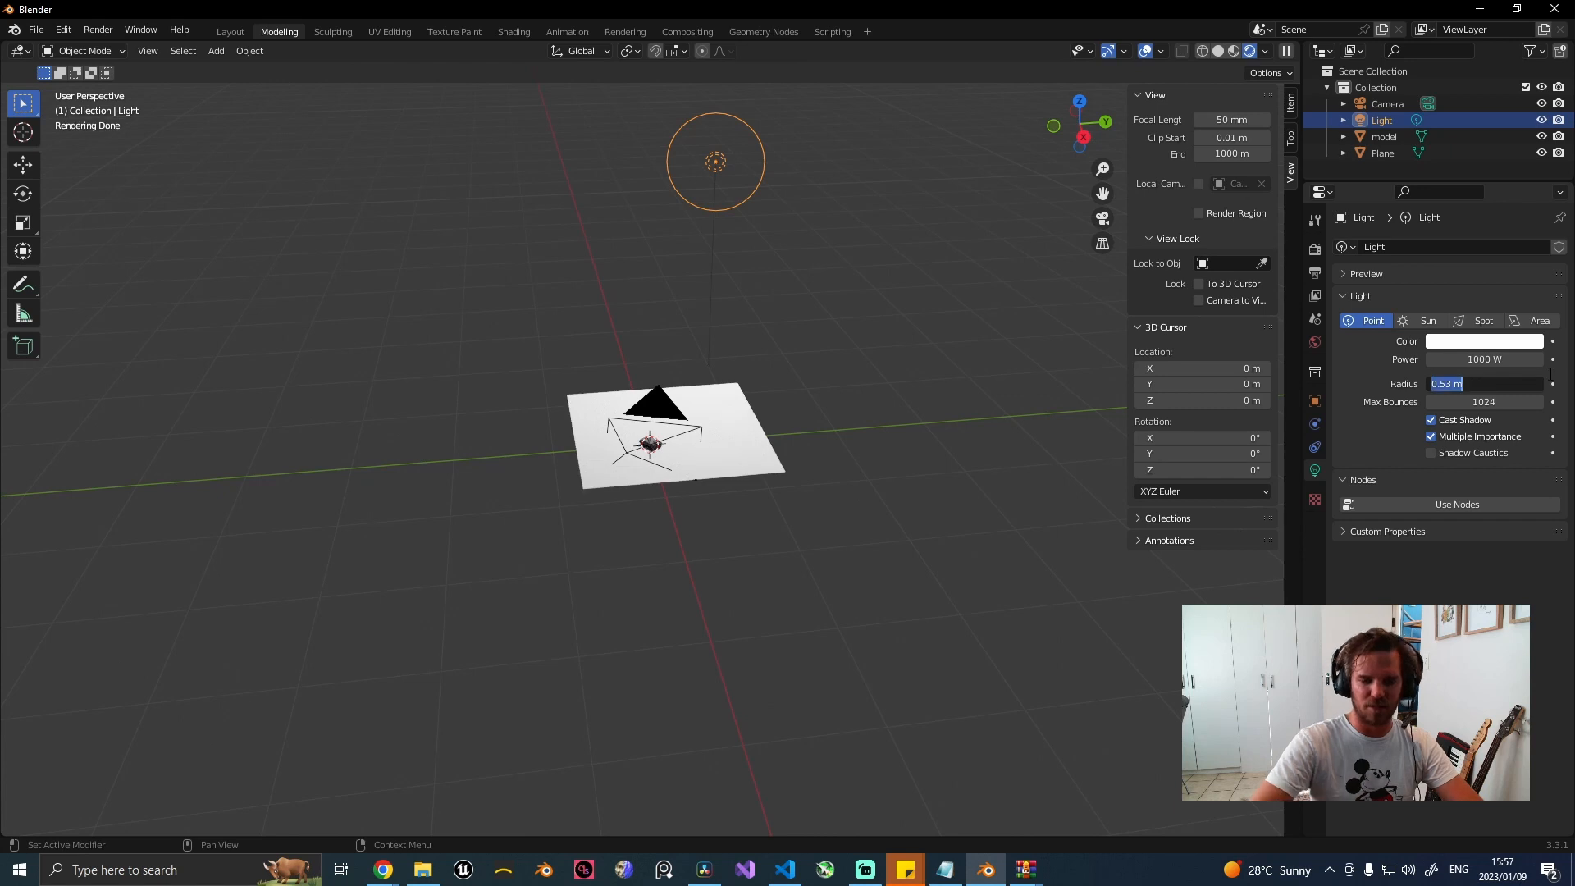
text(2)
key(Return)
scroll(676, 492, up, 8)
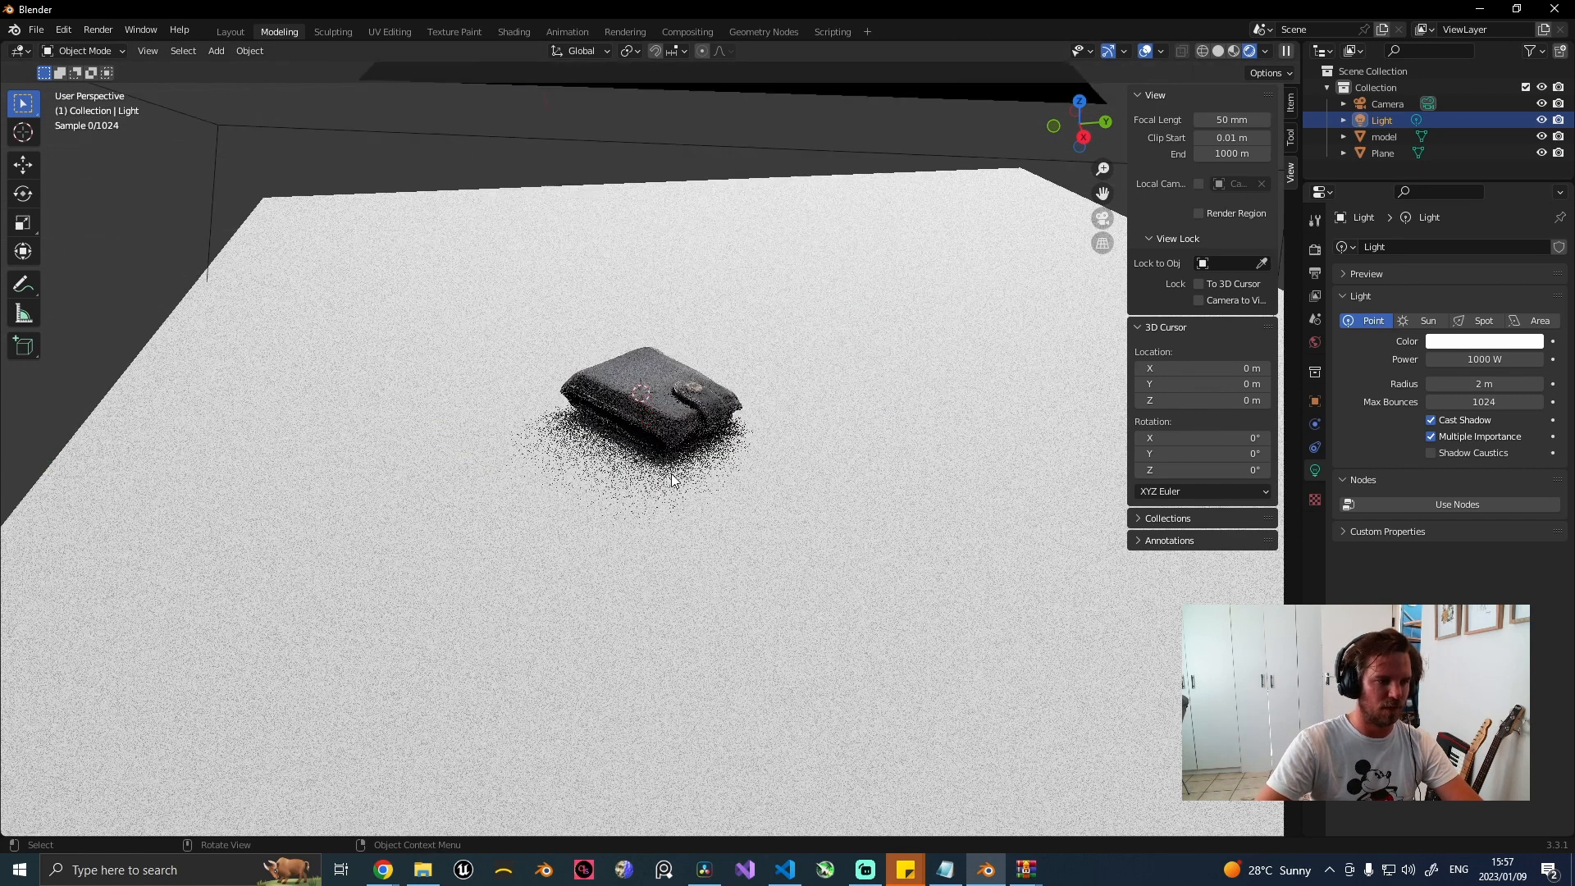
scroll(672, 480, up, 4)
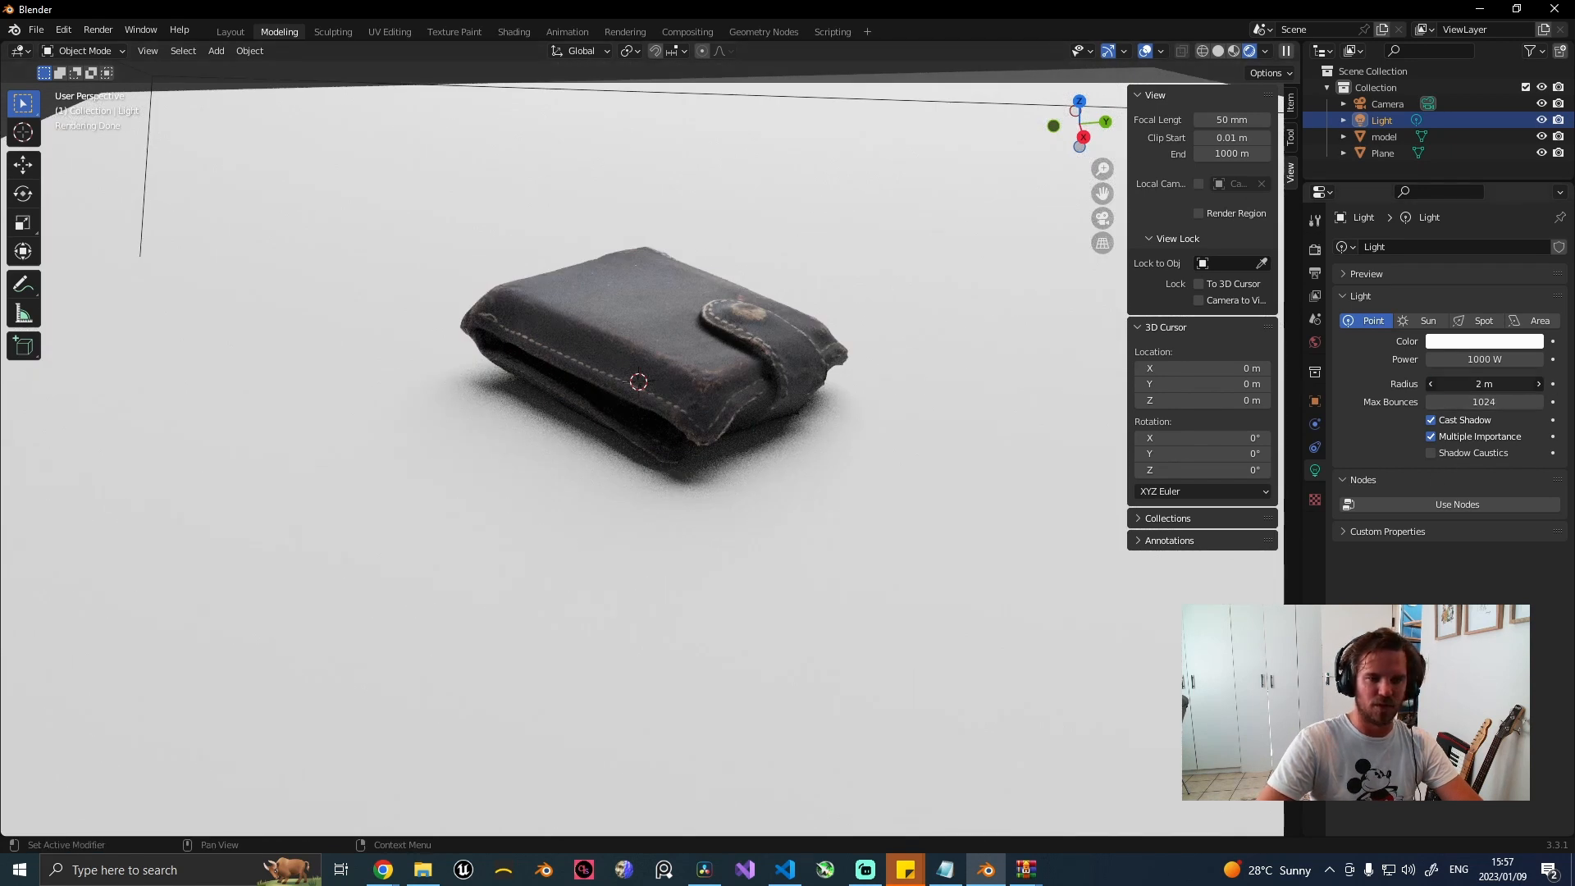
Try a light radius of 5 m and settle on a radius of 3 m.
text(5)
key(Return)
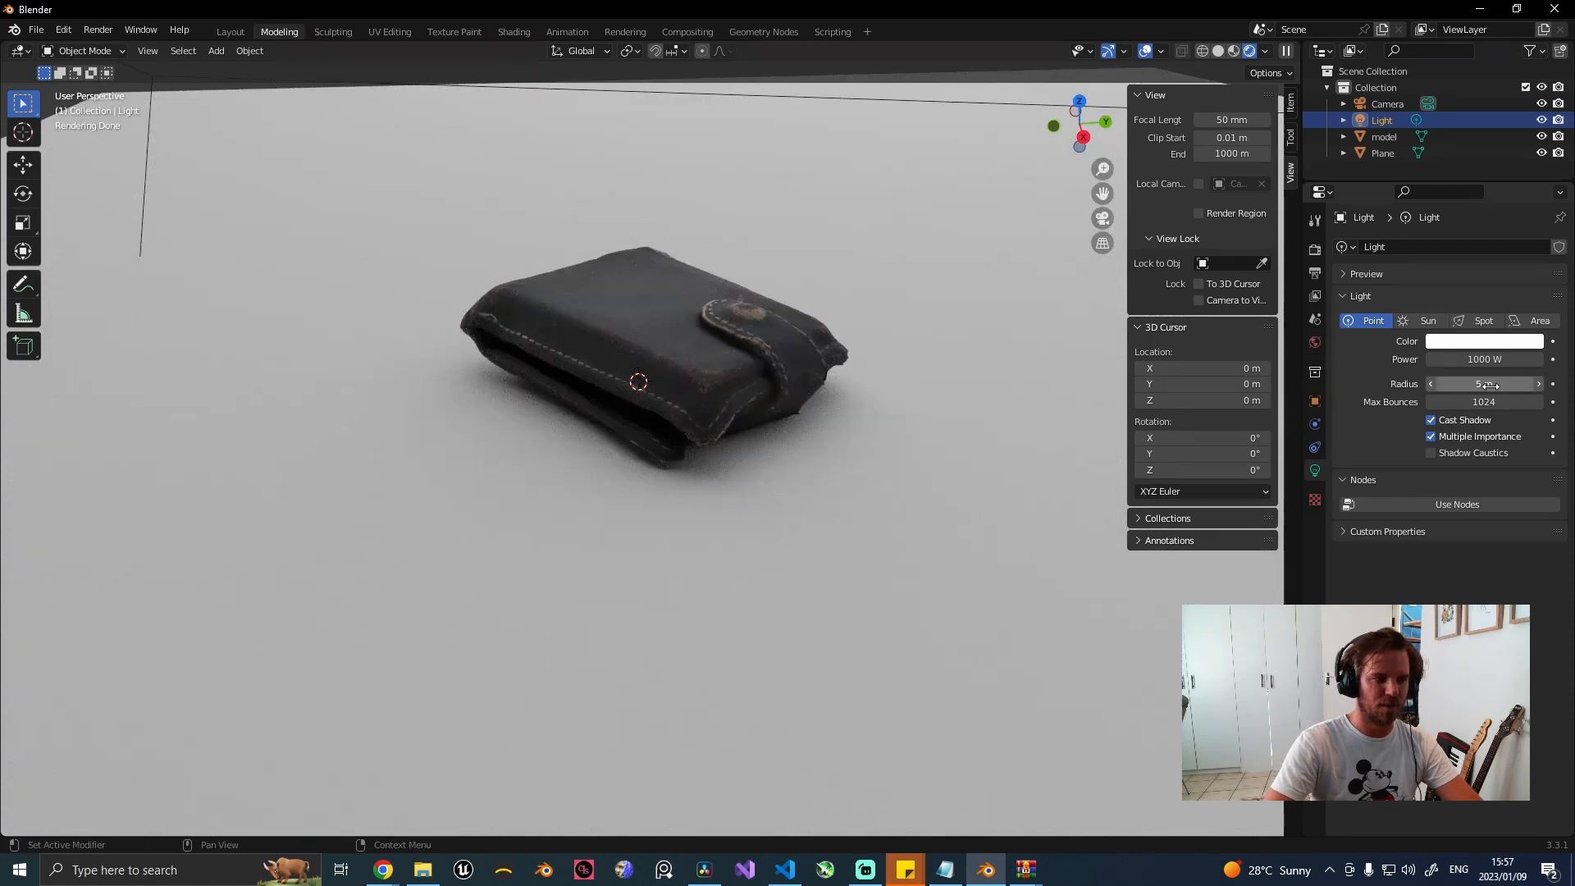
double_click(1484, 384)
text(3)
key(Return)
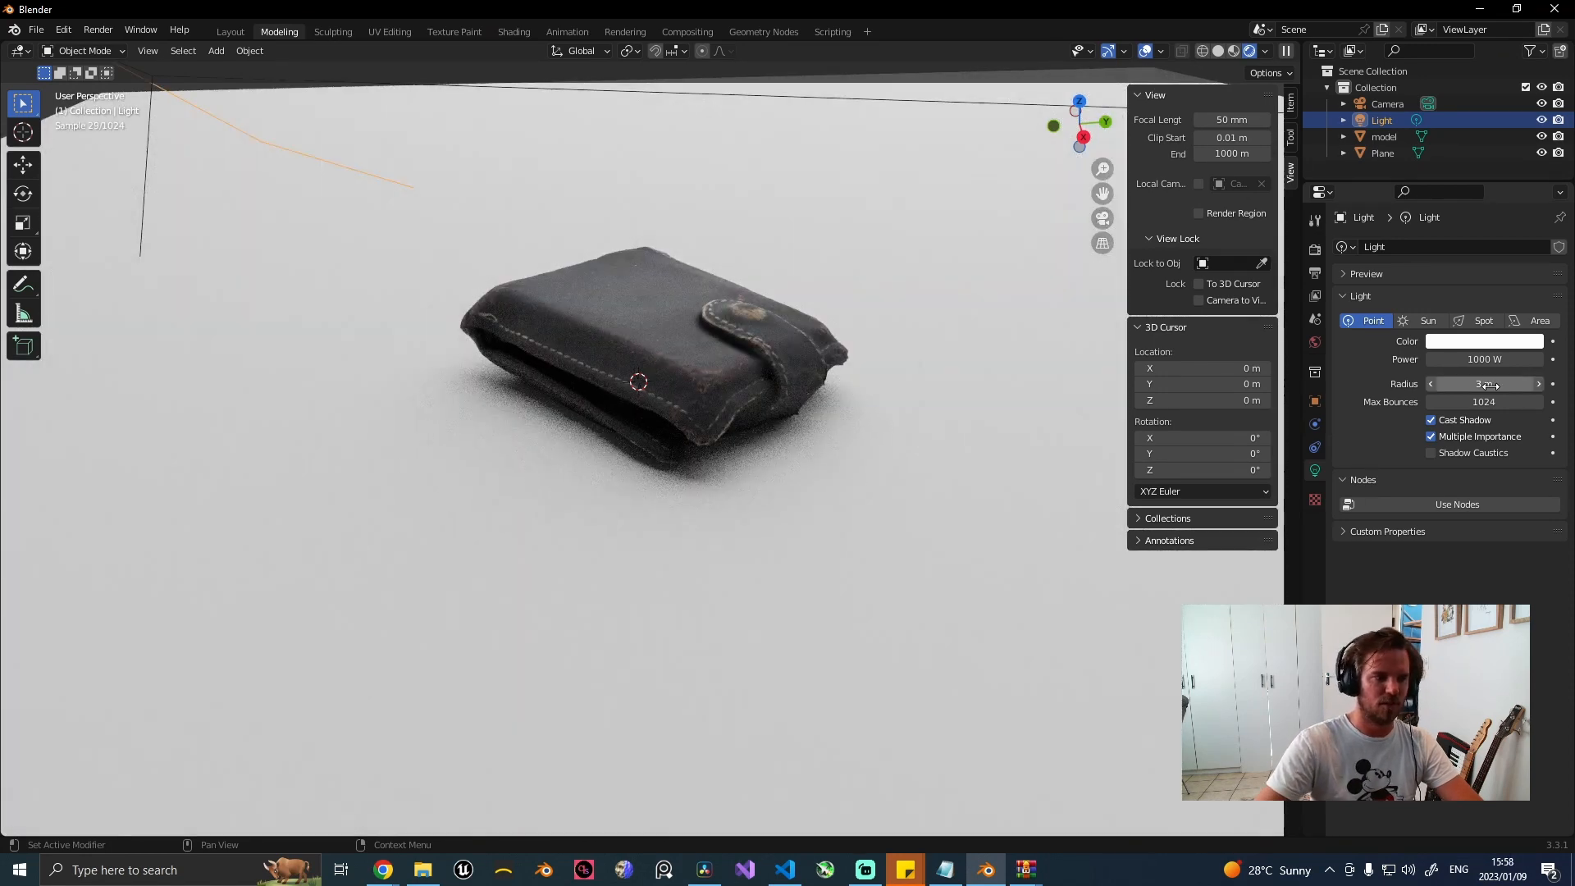
Select the ground plane and give it a new material named Wood.
click(958, 238)
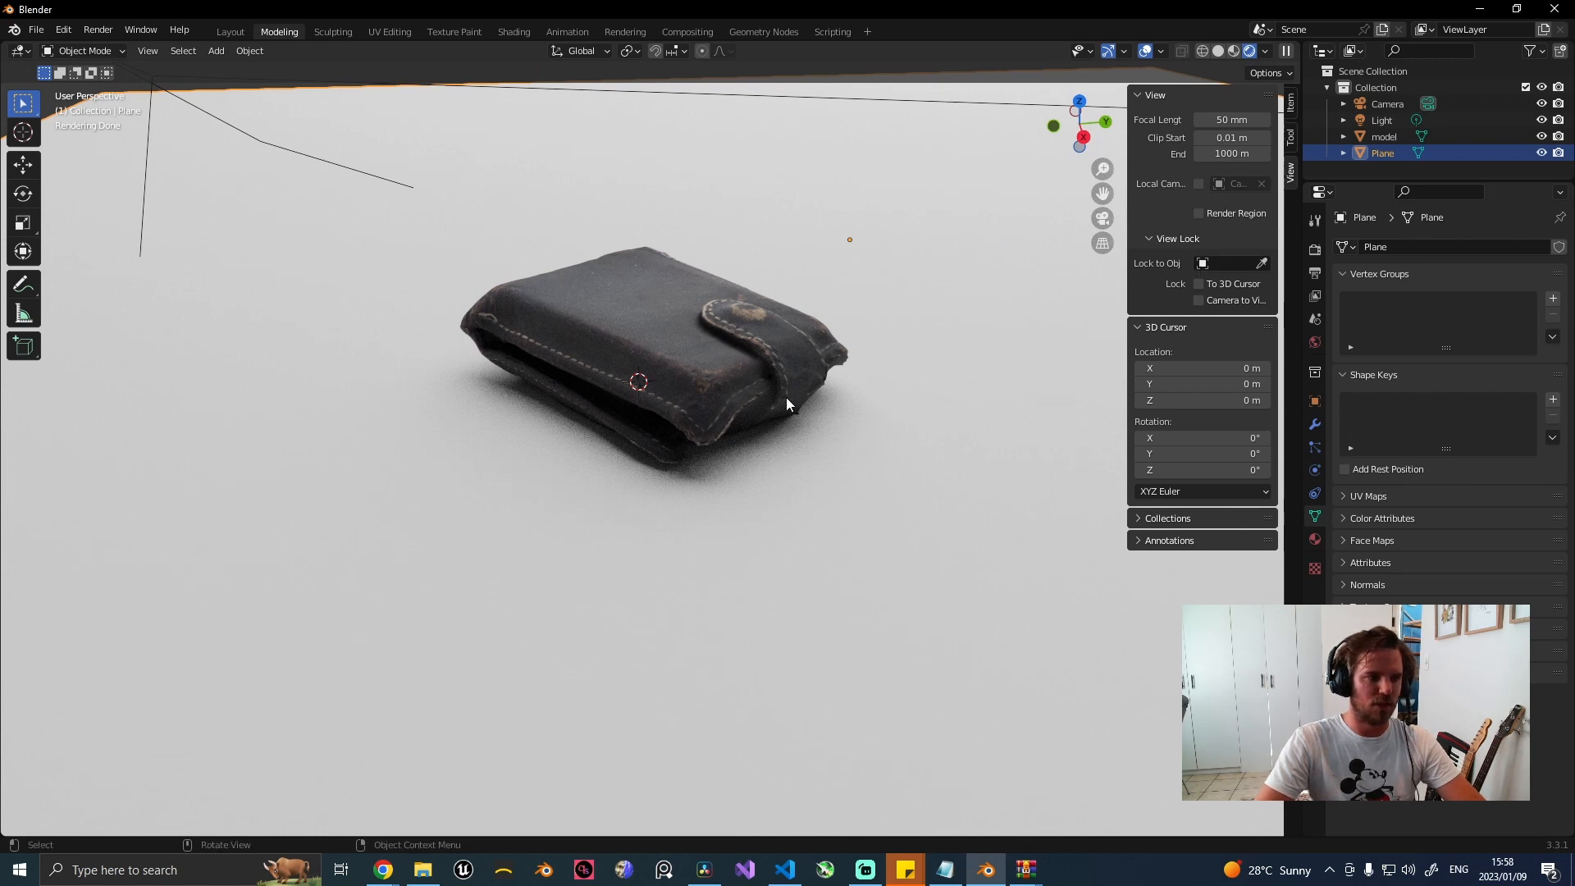
click(433, 866)
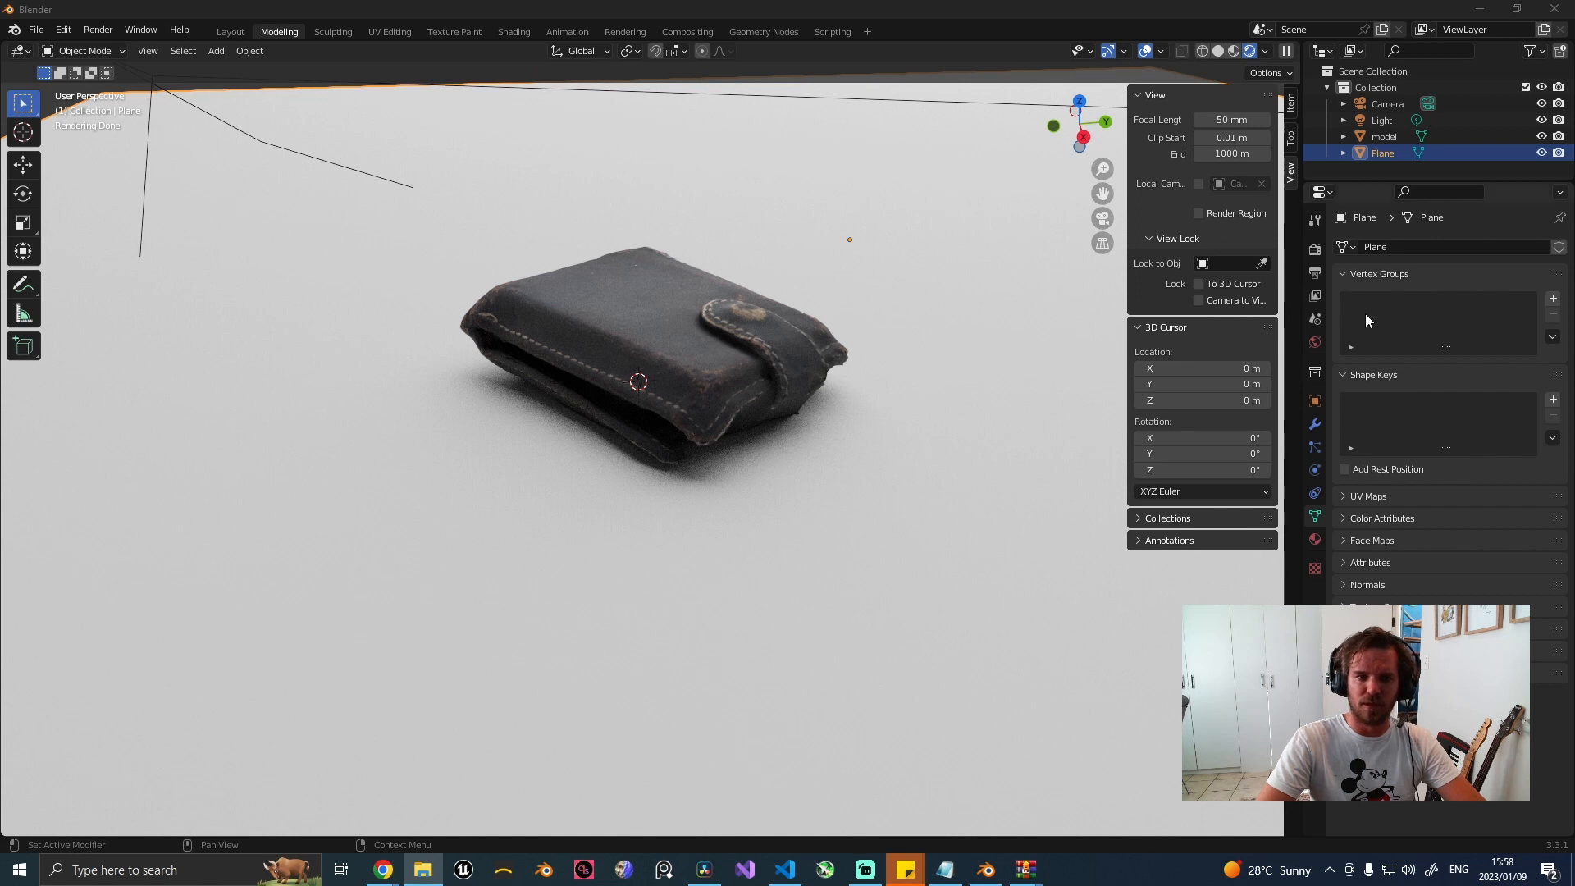
click(918, 372)
click(1315, 539)
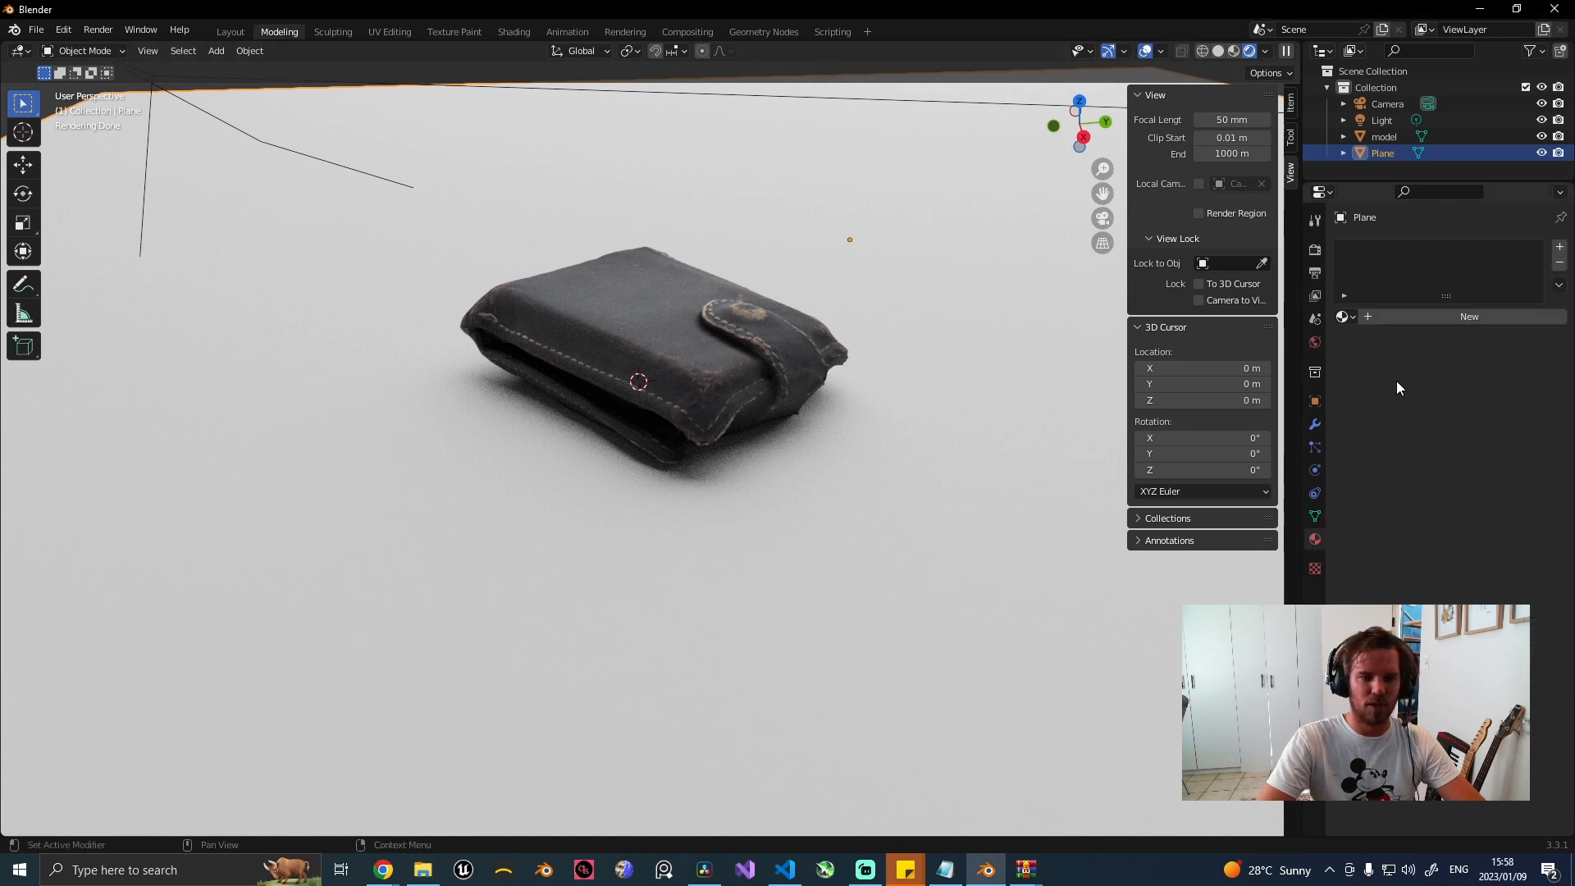
click(1409, 323)
double_click(1401, 322)
text(Wood)
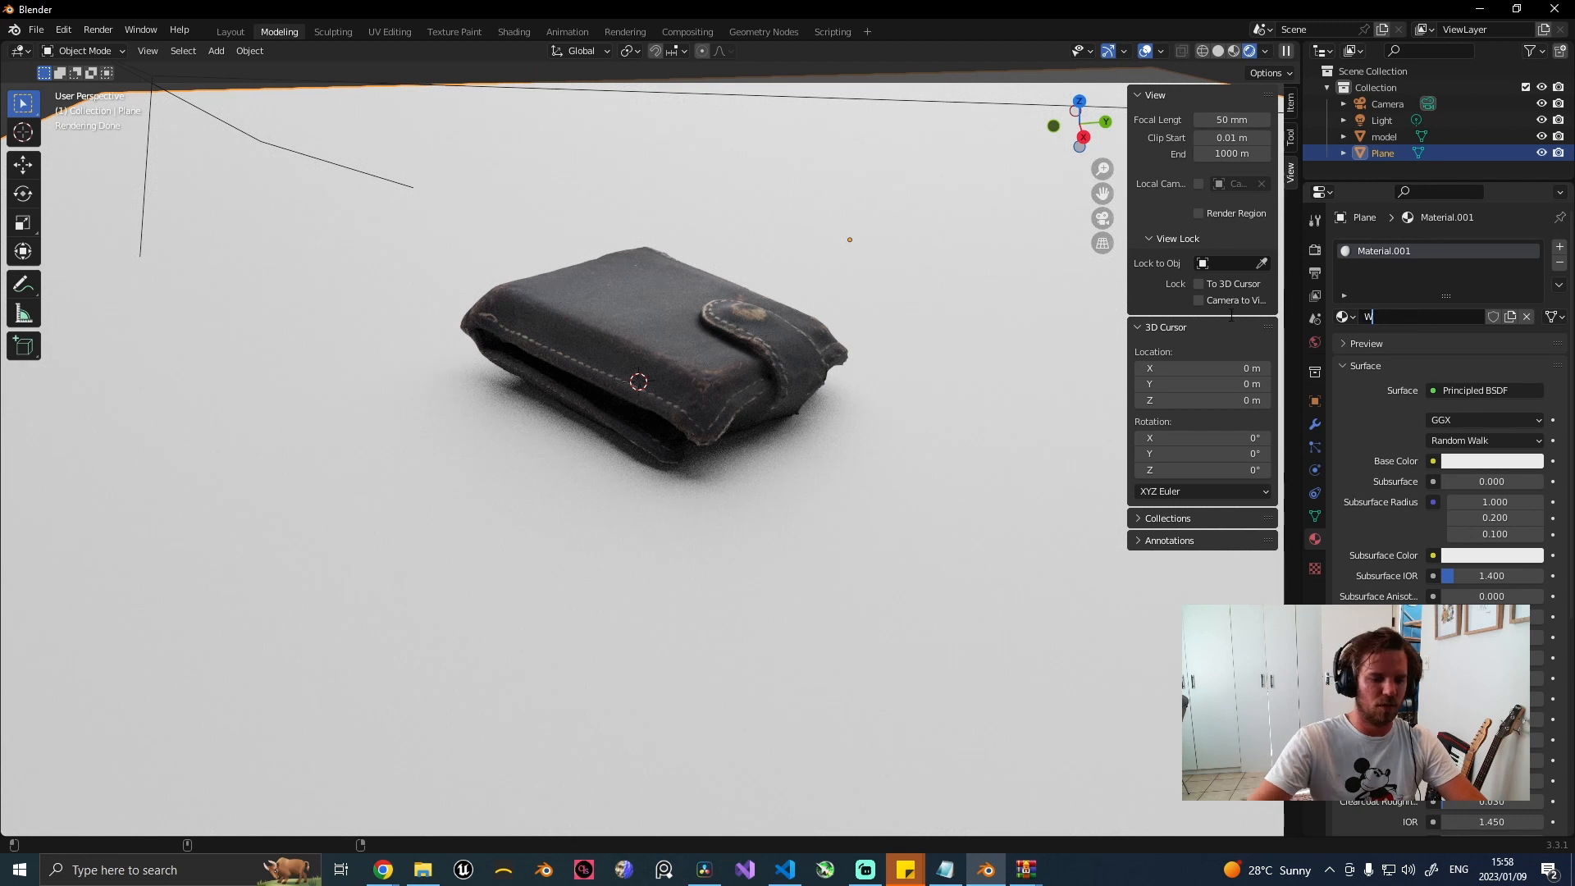
key(Return)
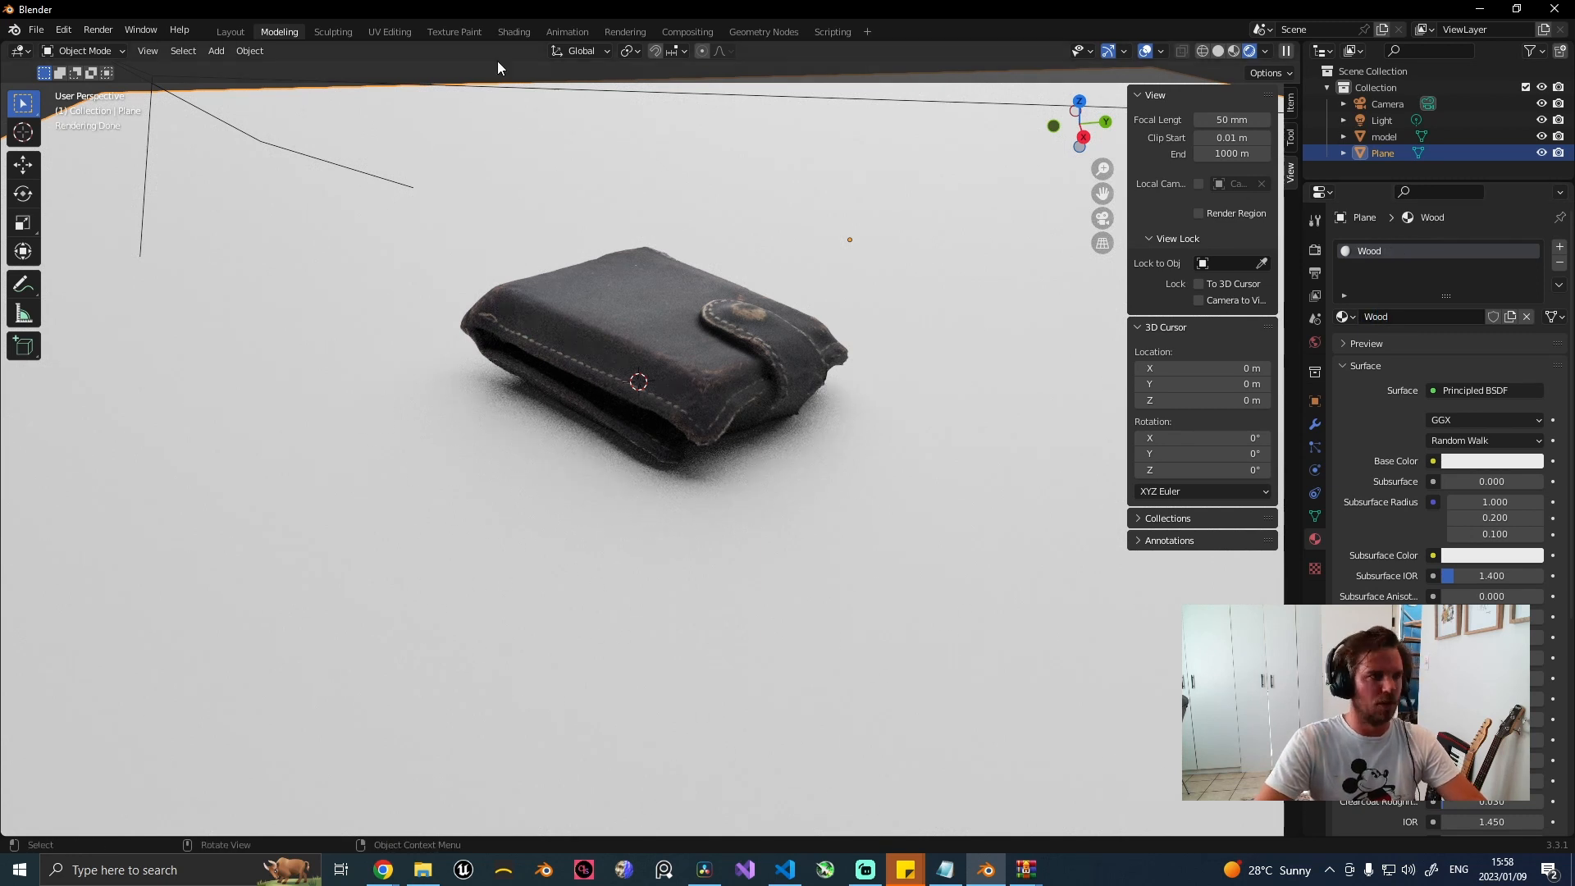
Bring the WoodQuarteredChiffon001 COL, GLOSS and NRM16 4K images into the Wood material's node graph as texture nodes.
click(505, 32)
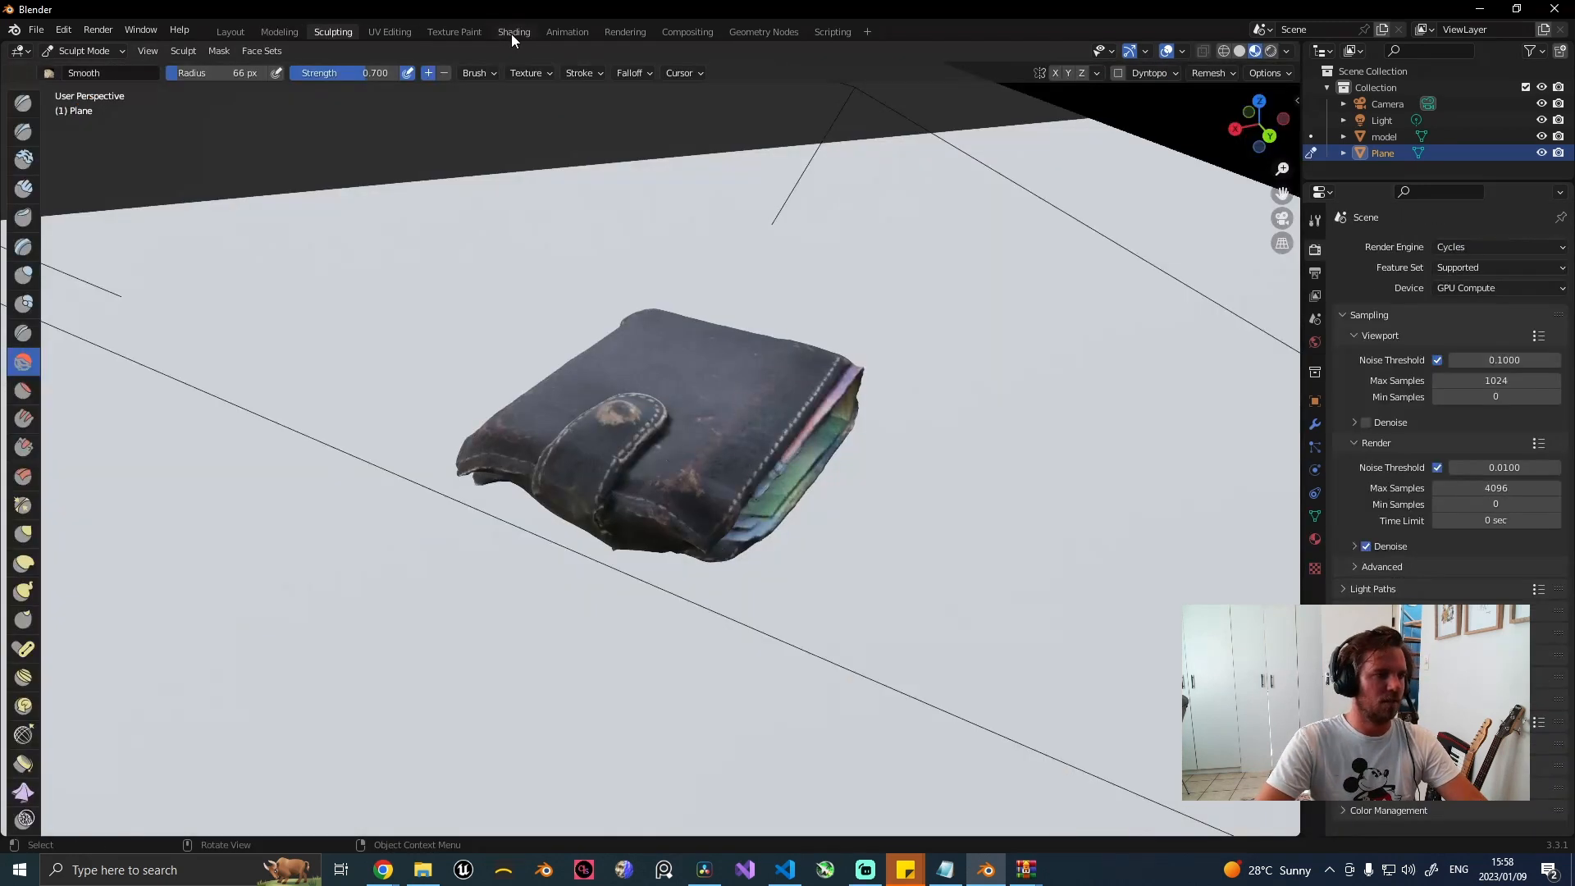
scroll(1058, 412, down, 3)
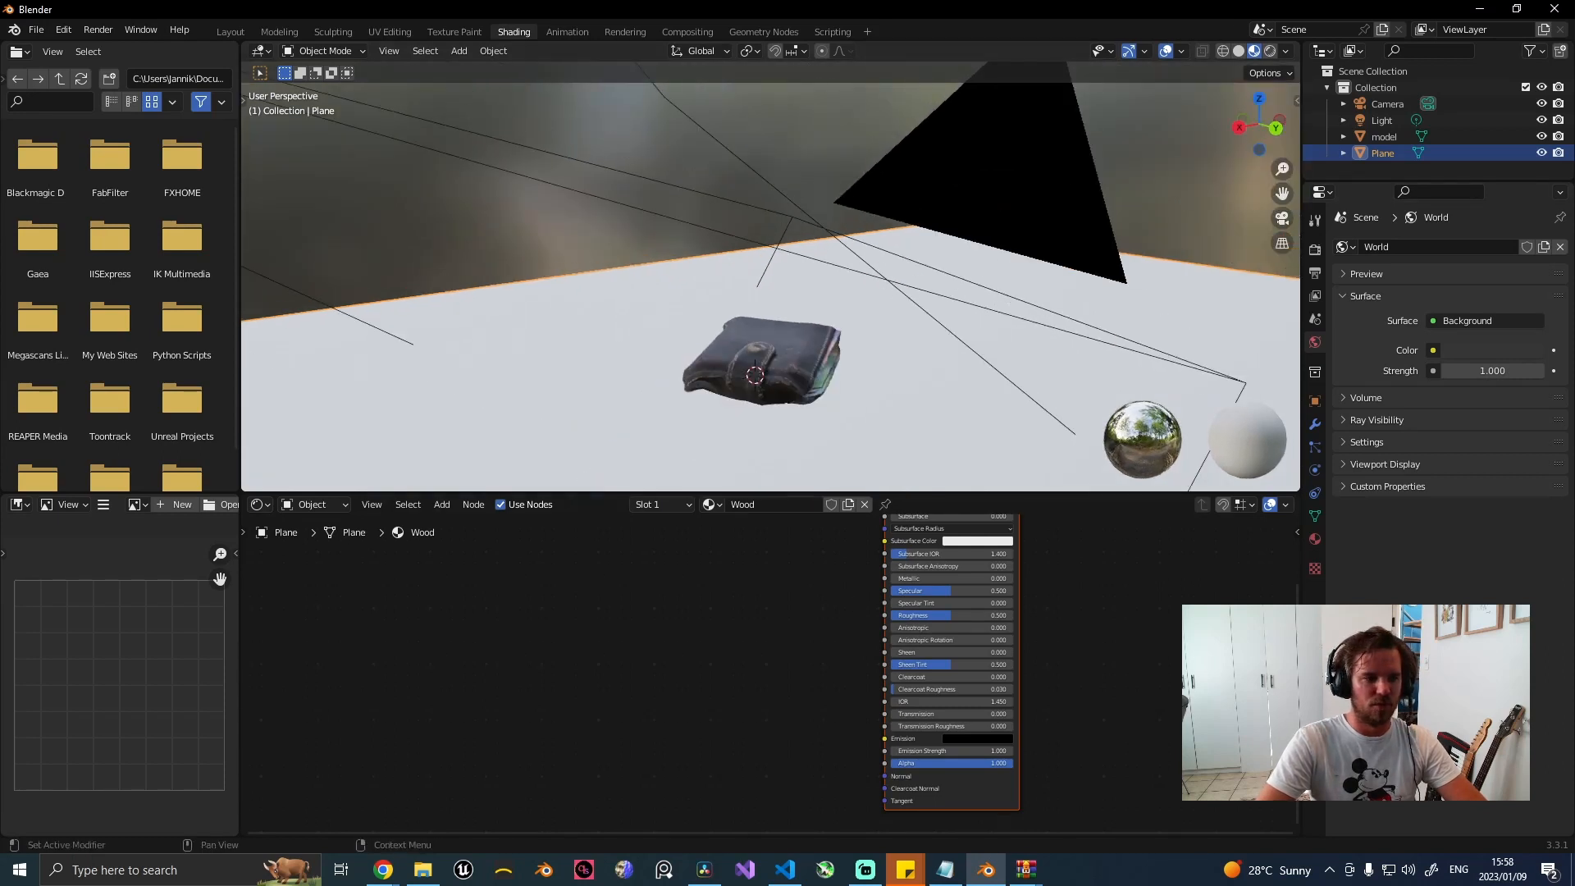
middle_drag(719, 626, 720, 681)
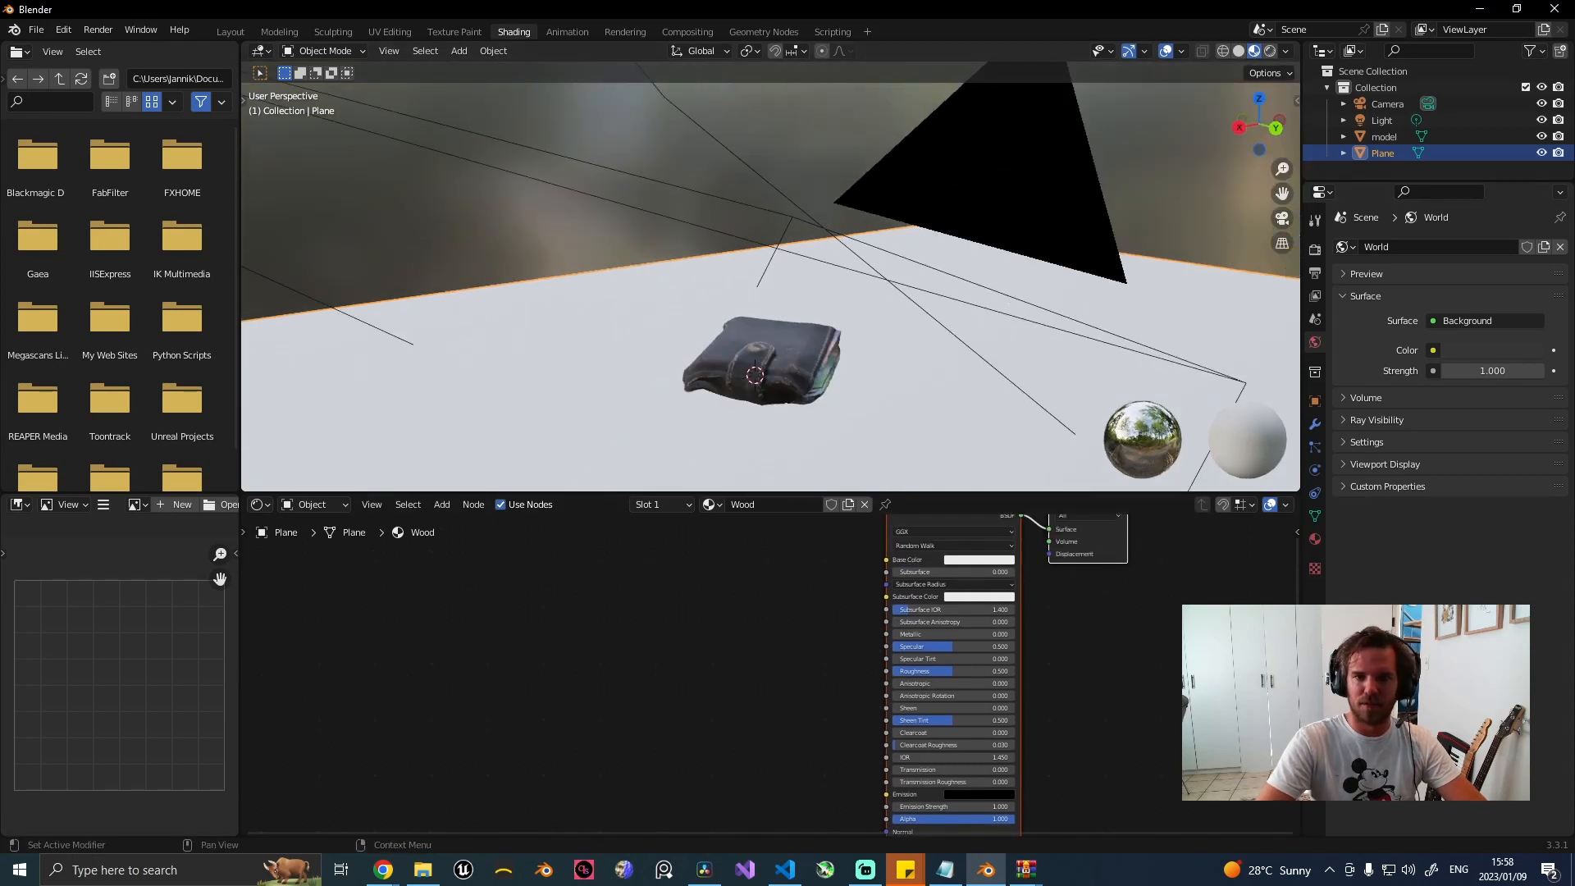
key(alt+Tab)
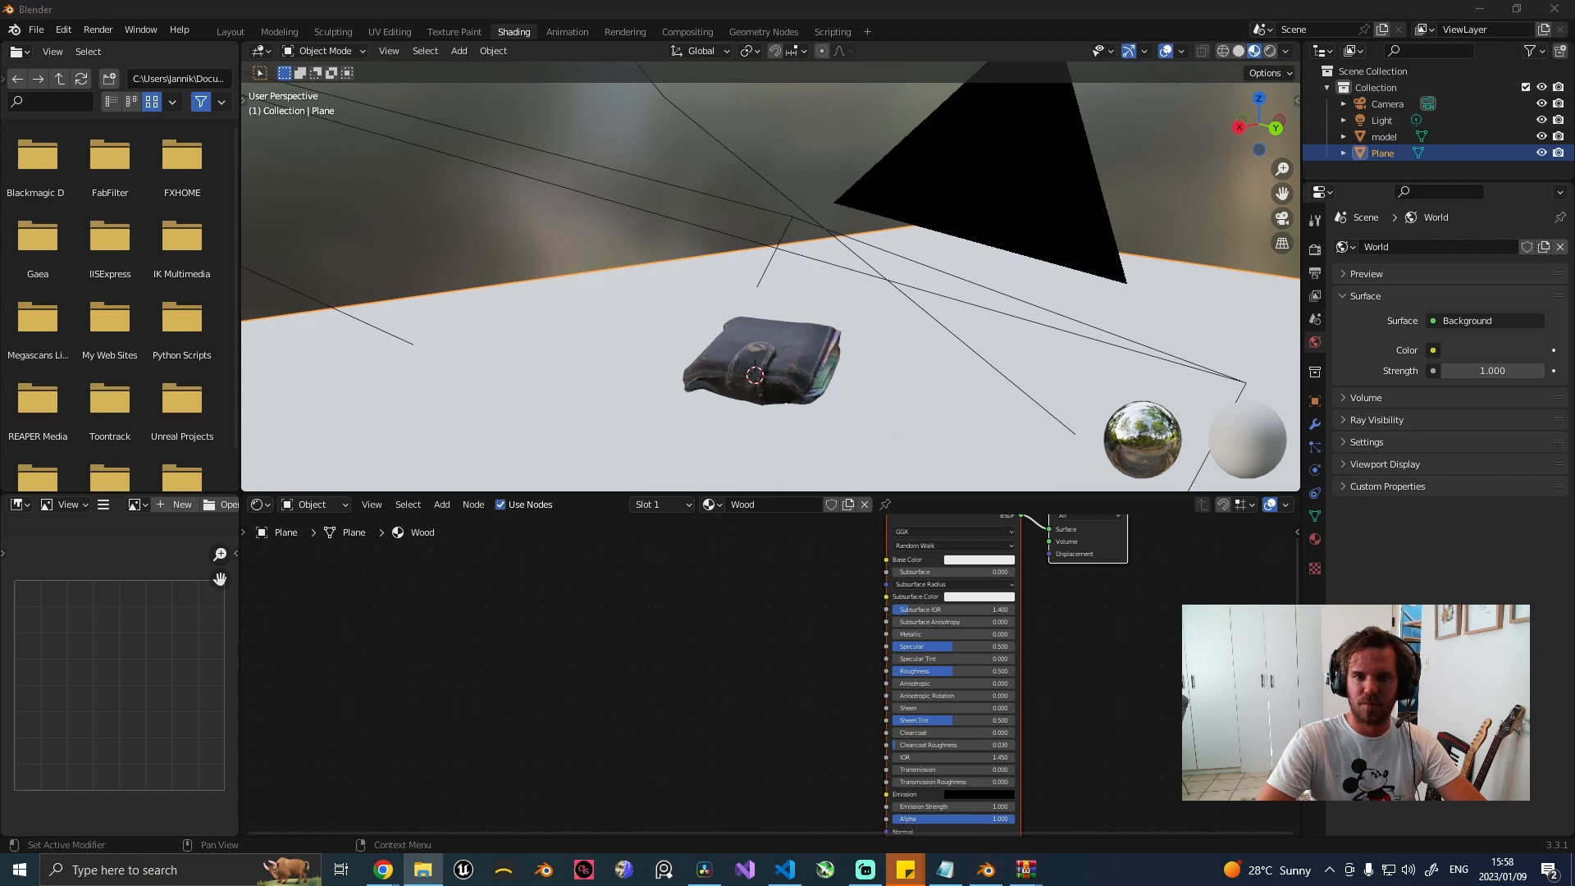
drag(555, 452, 665, 558)
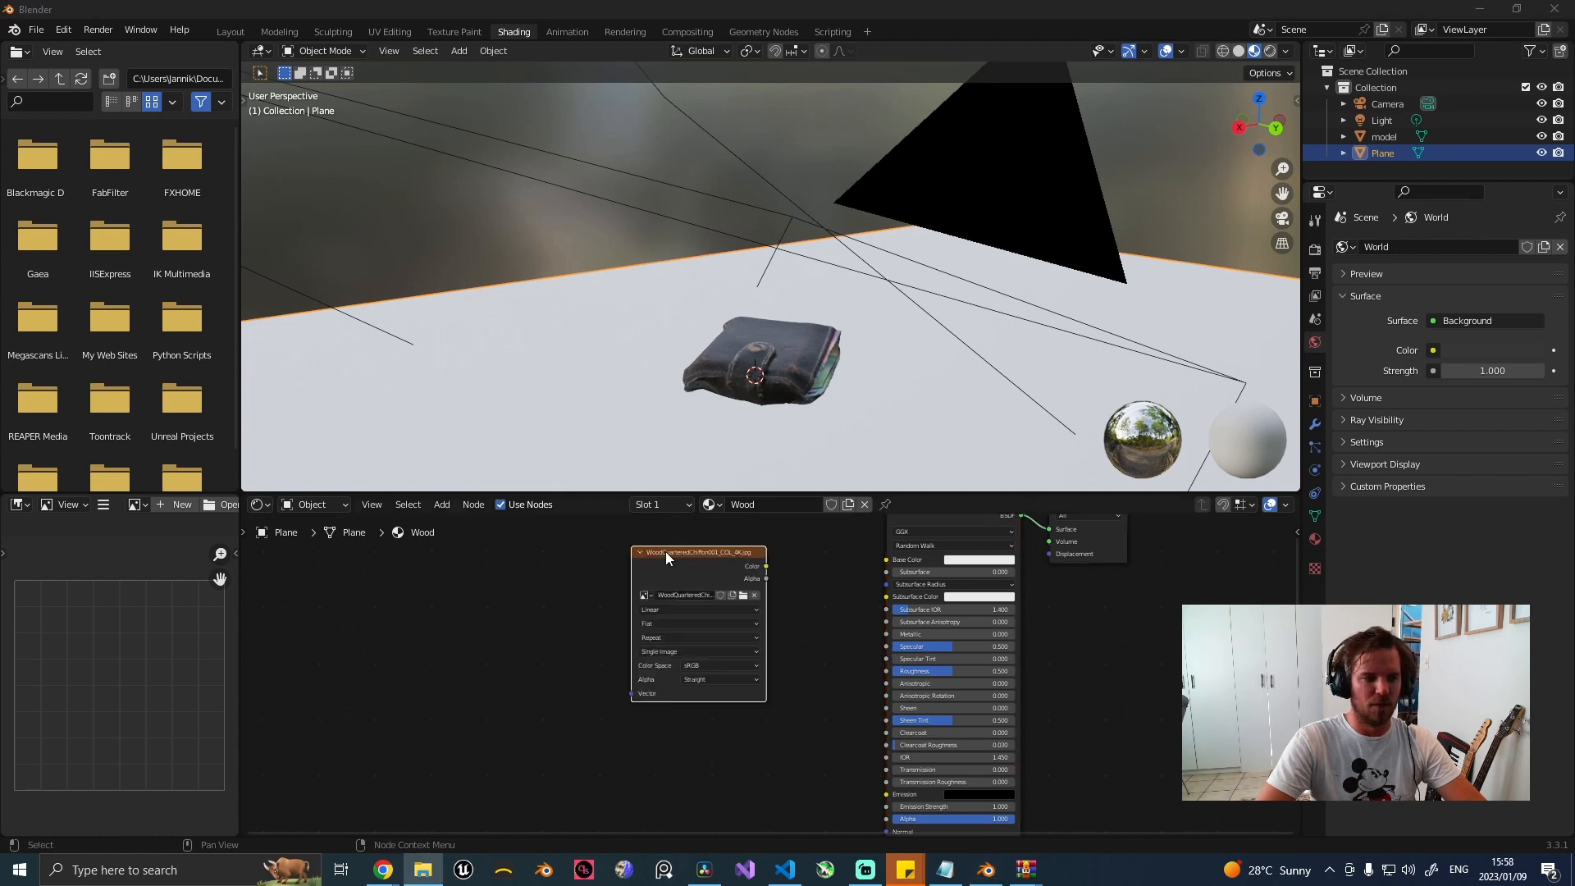
scroll(1170, 562, down, 2)
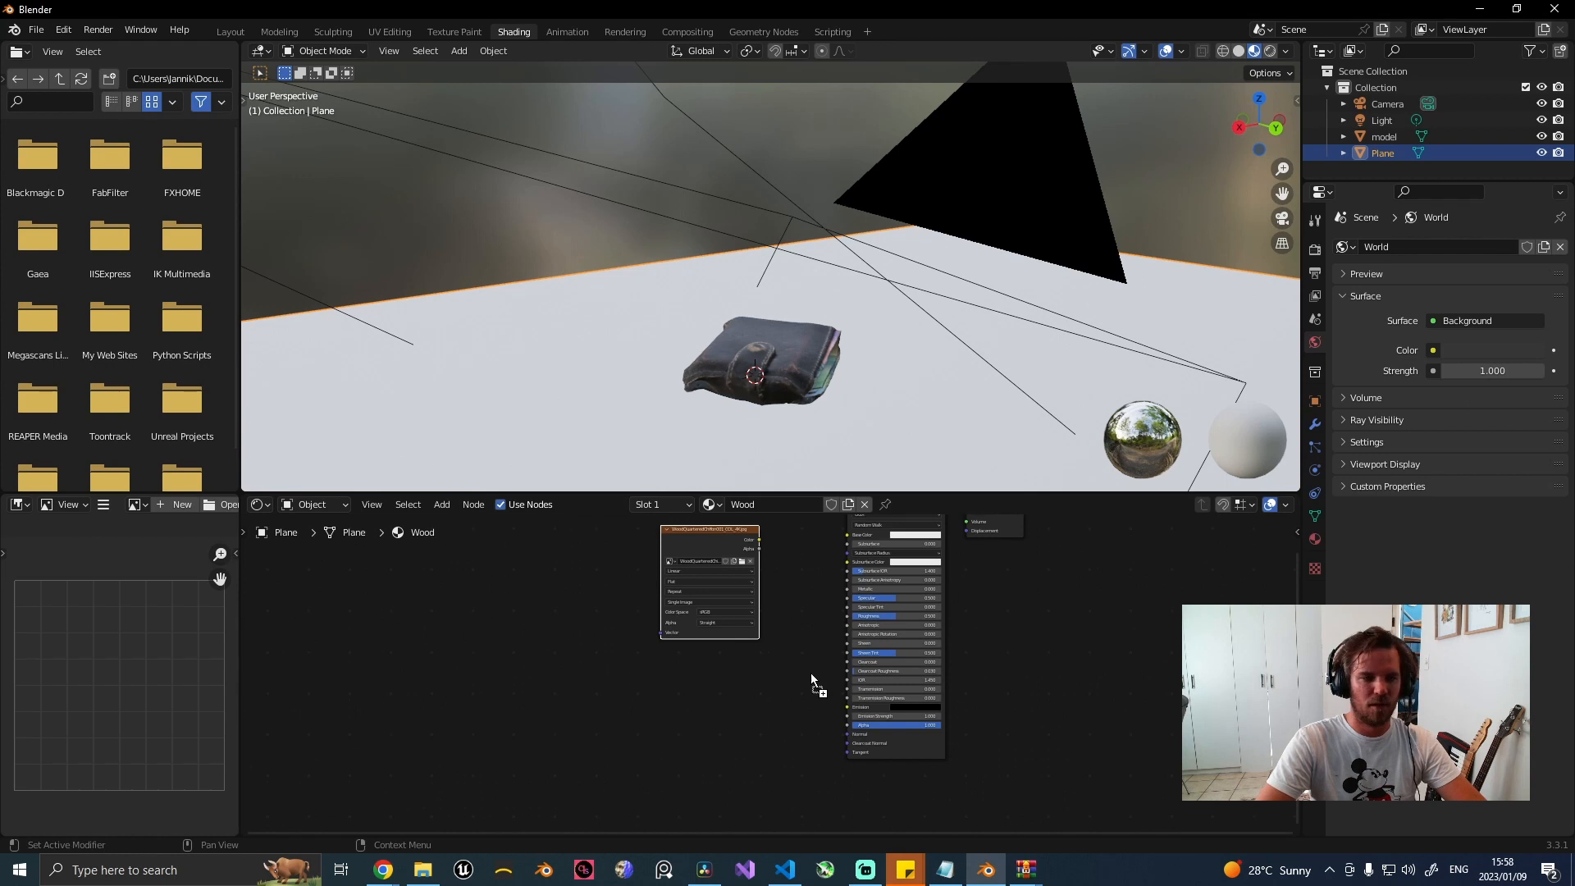
drag(816, 682, 667, 731)
scroll(758, 668, down, 2)
Connect the COL texture's color output to the Principled BSDF's Base Color.
scroll(829, 740, up, 4)
middle_drag(887, 640, 1003, 834)
scroll(976, 467, up, 2)
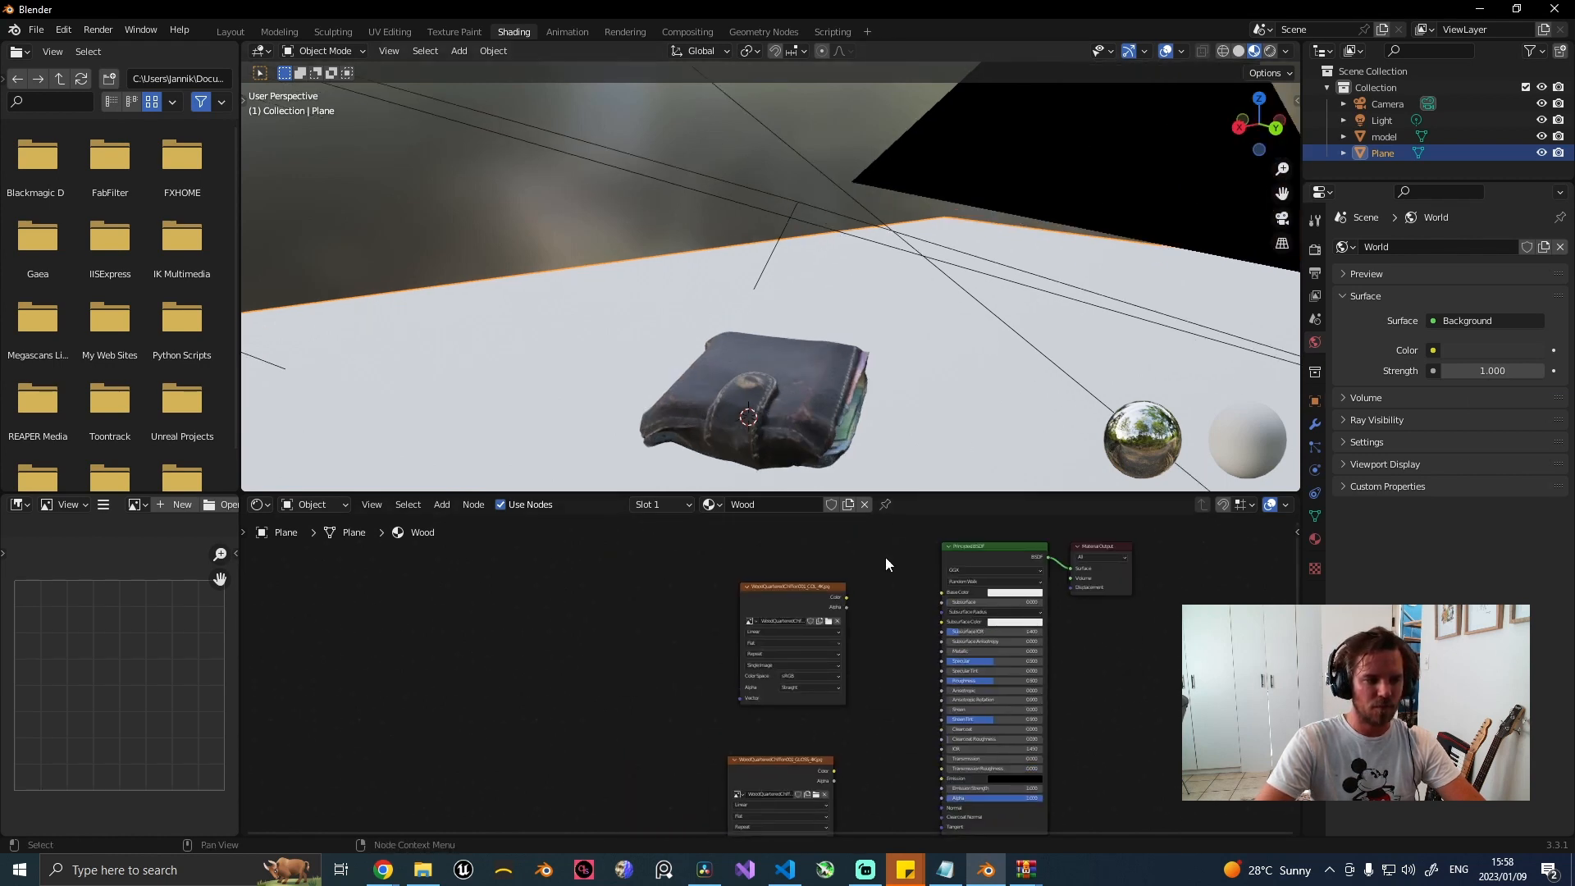
scroll(883, 561, up, 2)
drag(858, 584, 971, 578)
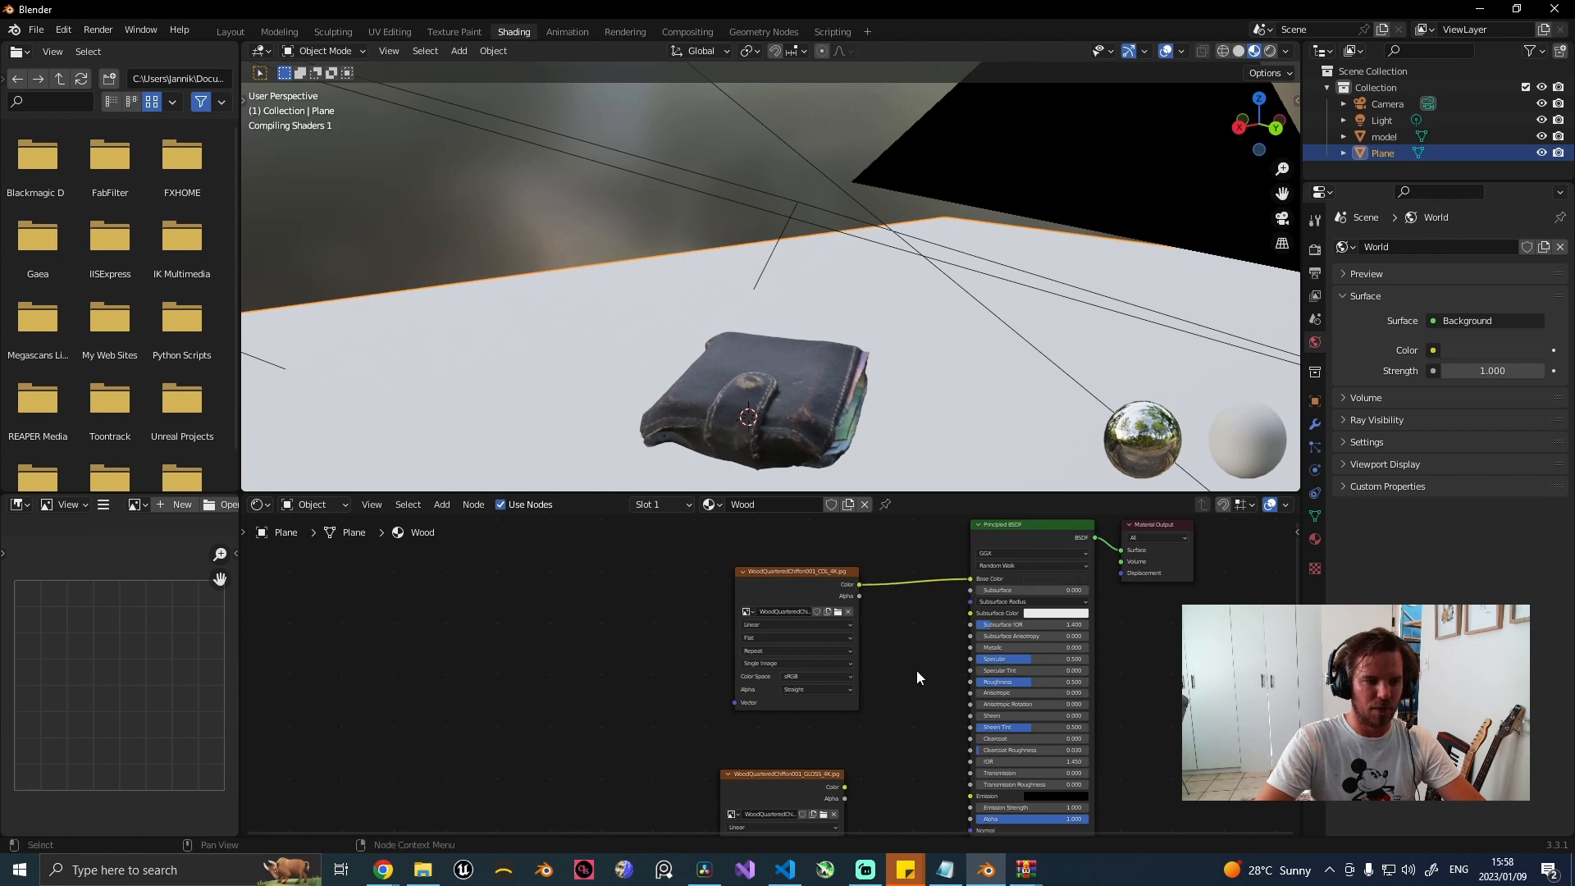
Set the GLOSS texture's color space to Non-Color and move its node away from the shader to make room.
middle_drag(906, 691, 856, 530)
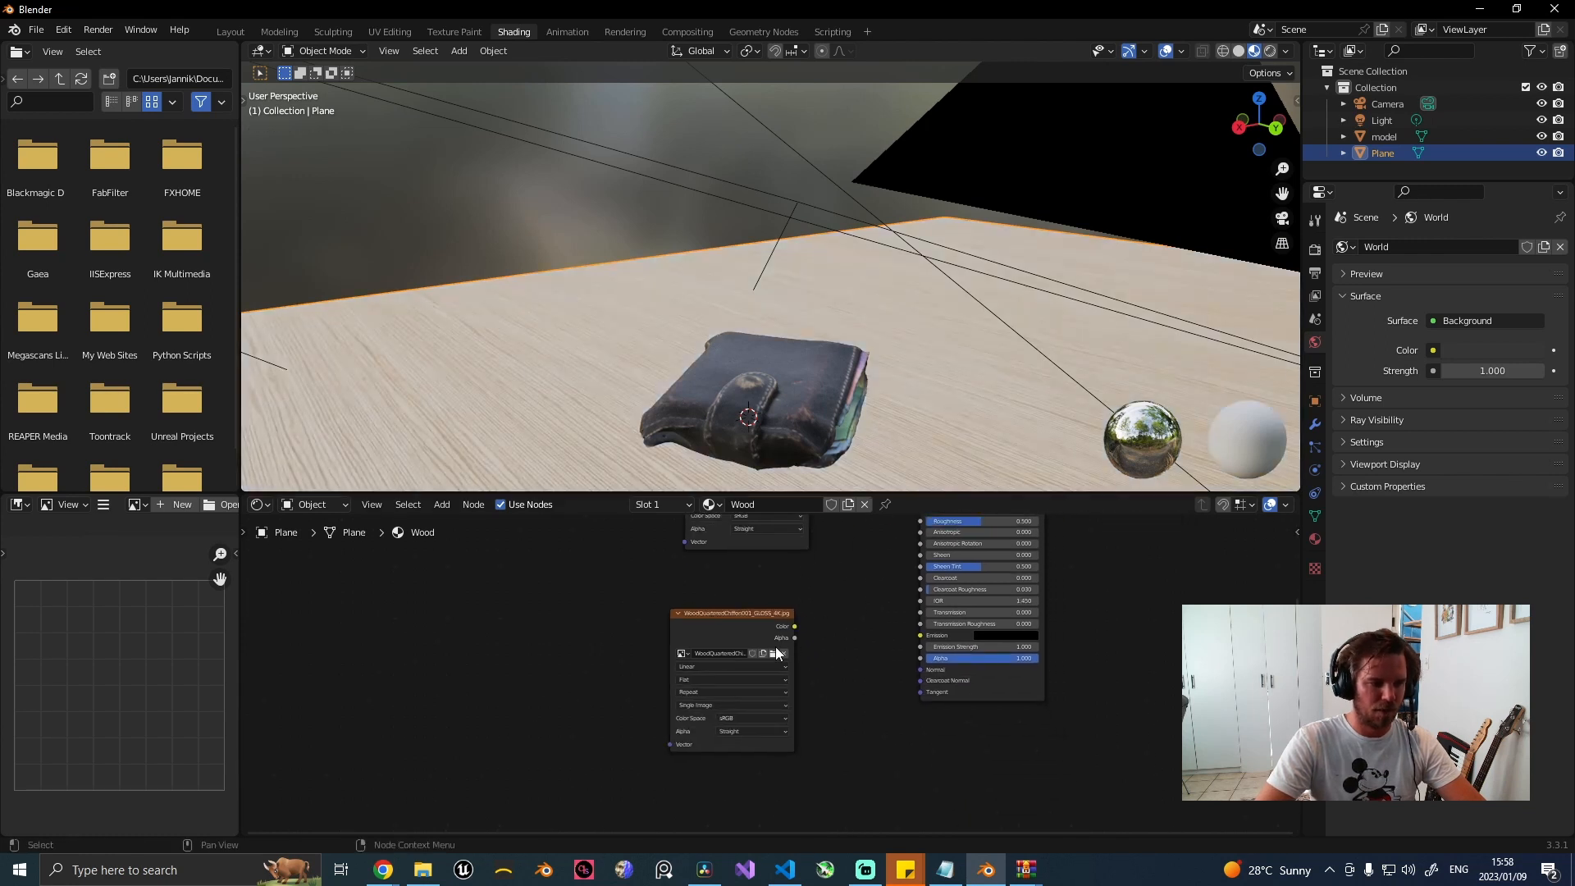
click(734, 719)
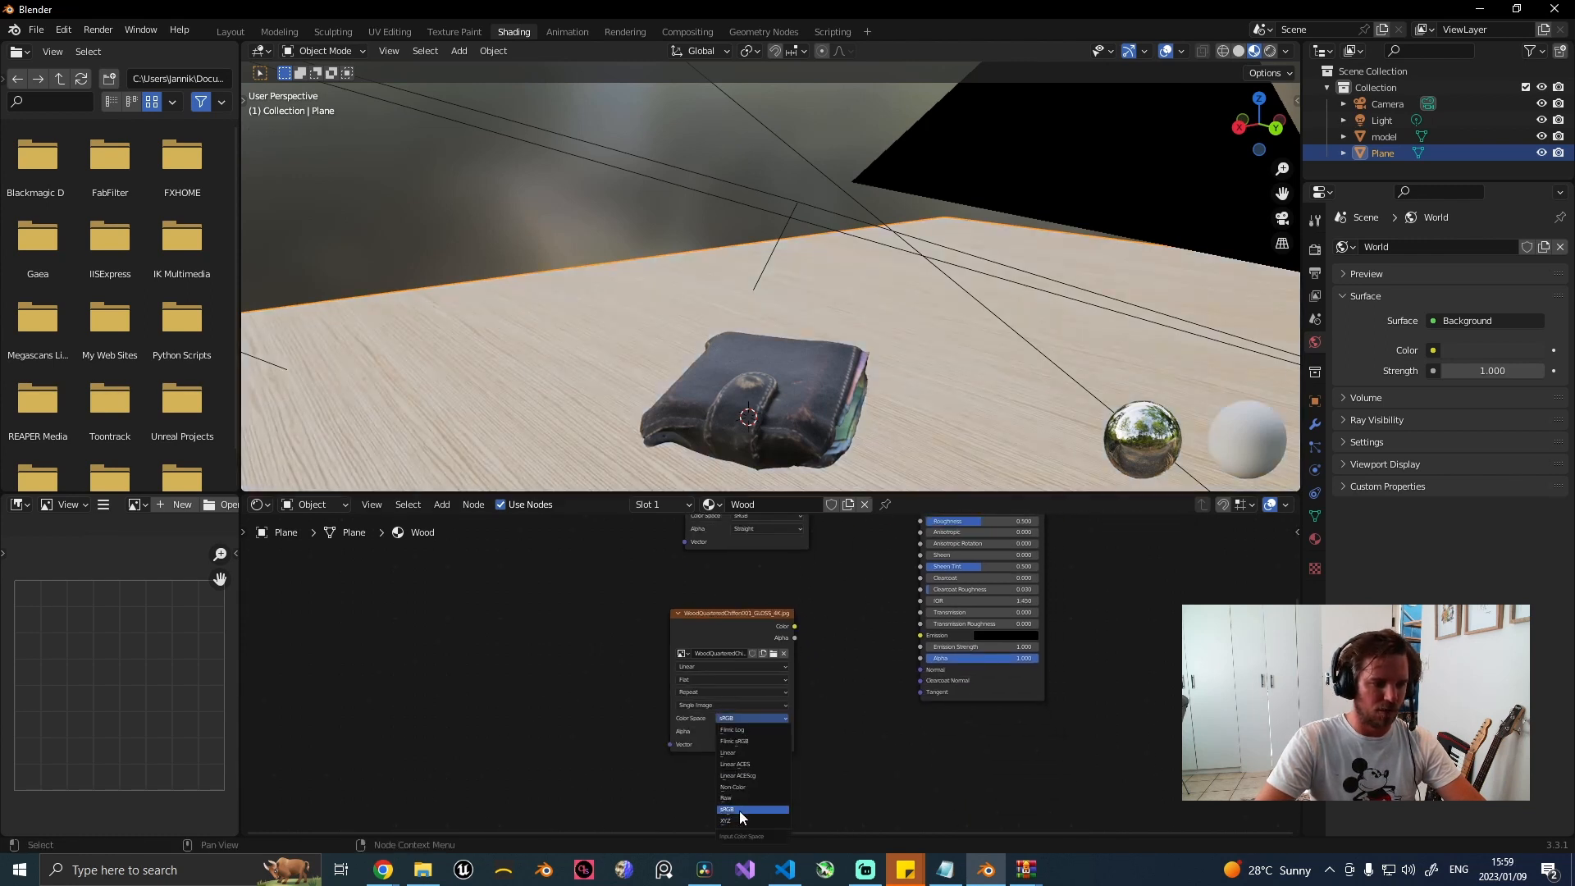
click(743, 786)
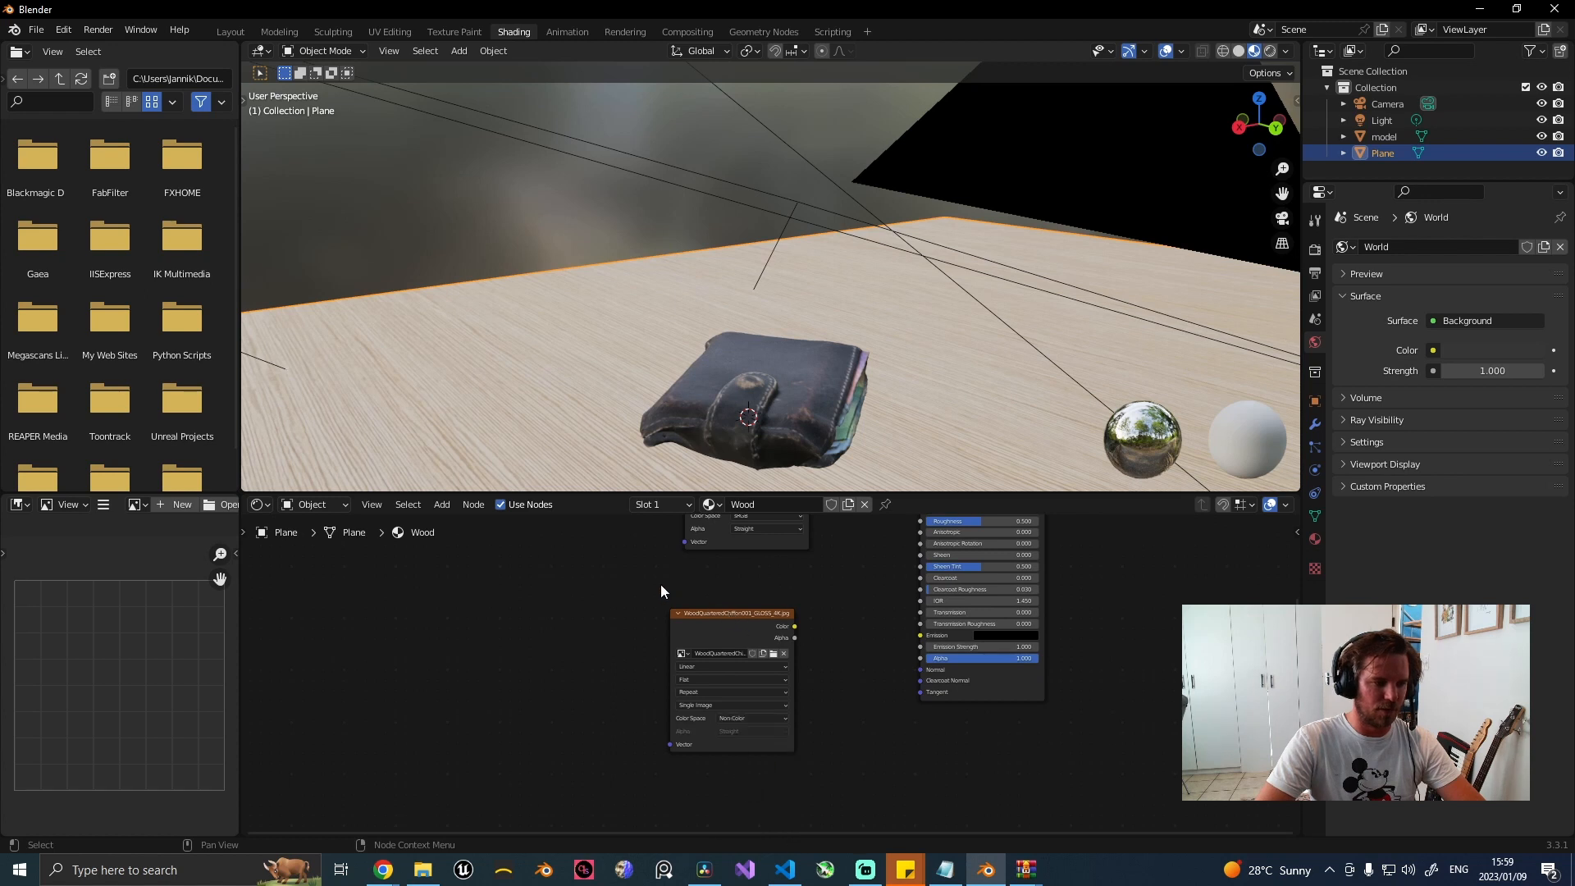
click(725, 612)
drag(725, 612, 627, 719)
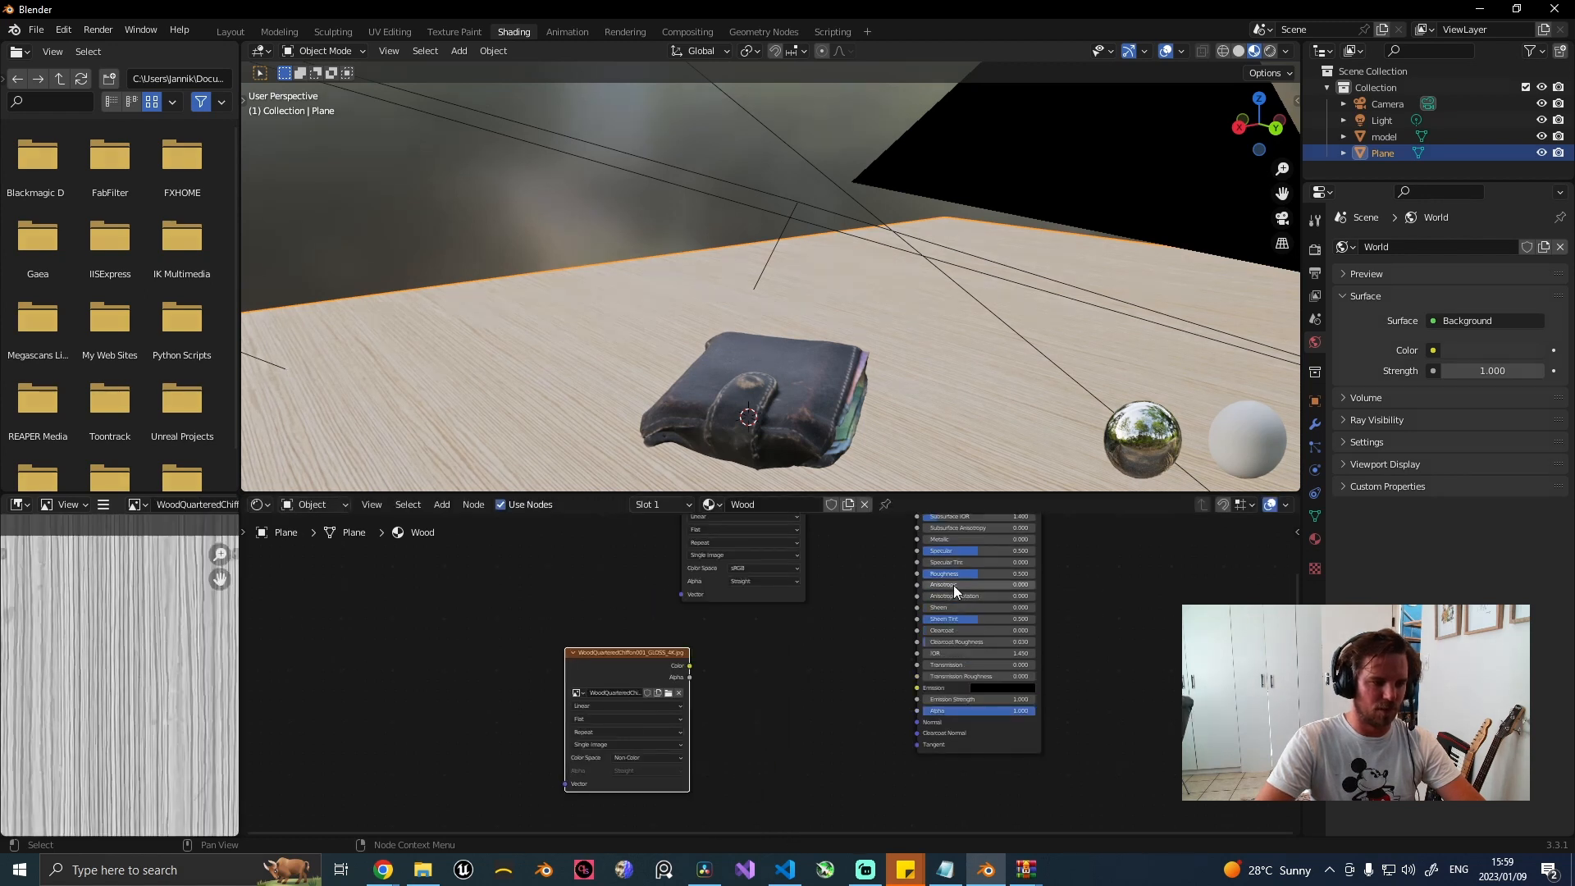
right_click(752, 661)
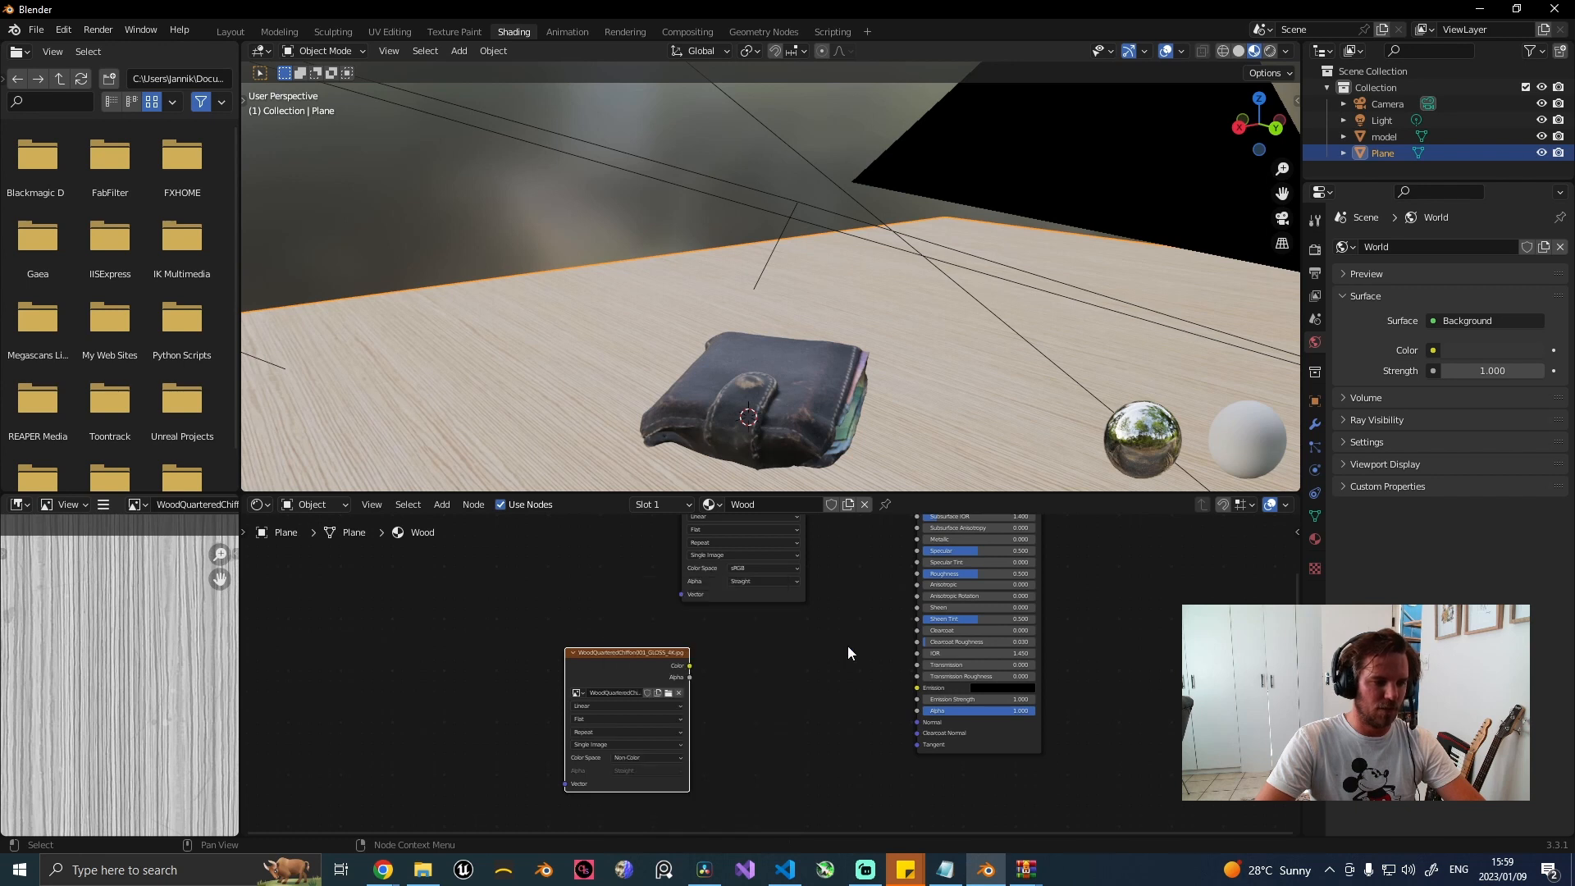
key(shift+a)
key(i)
key(n)
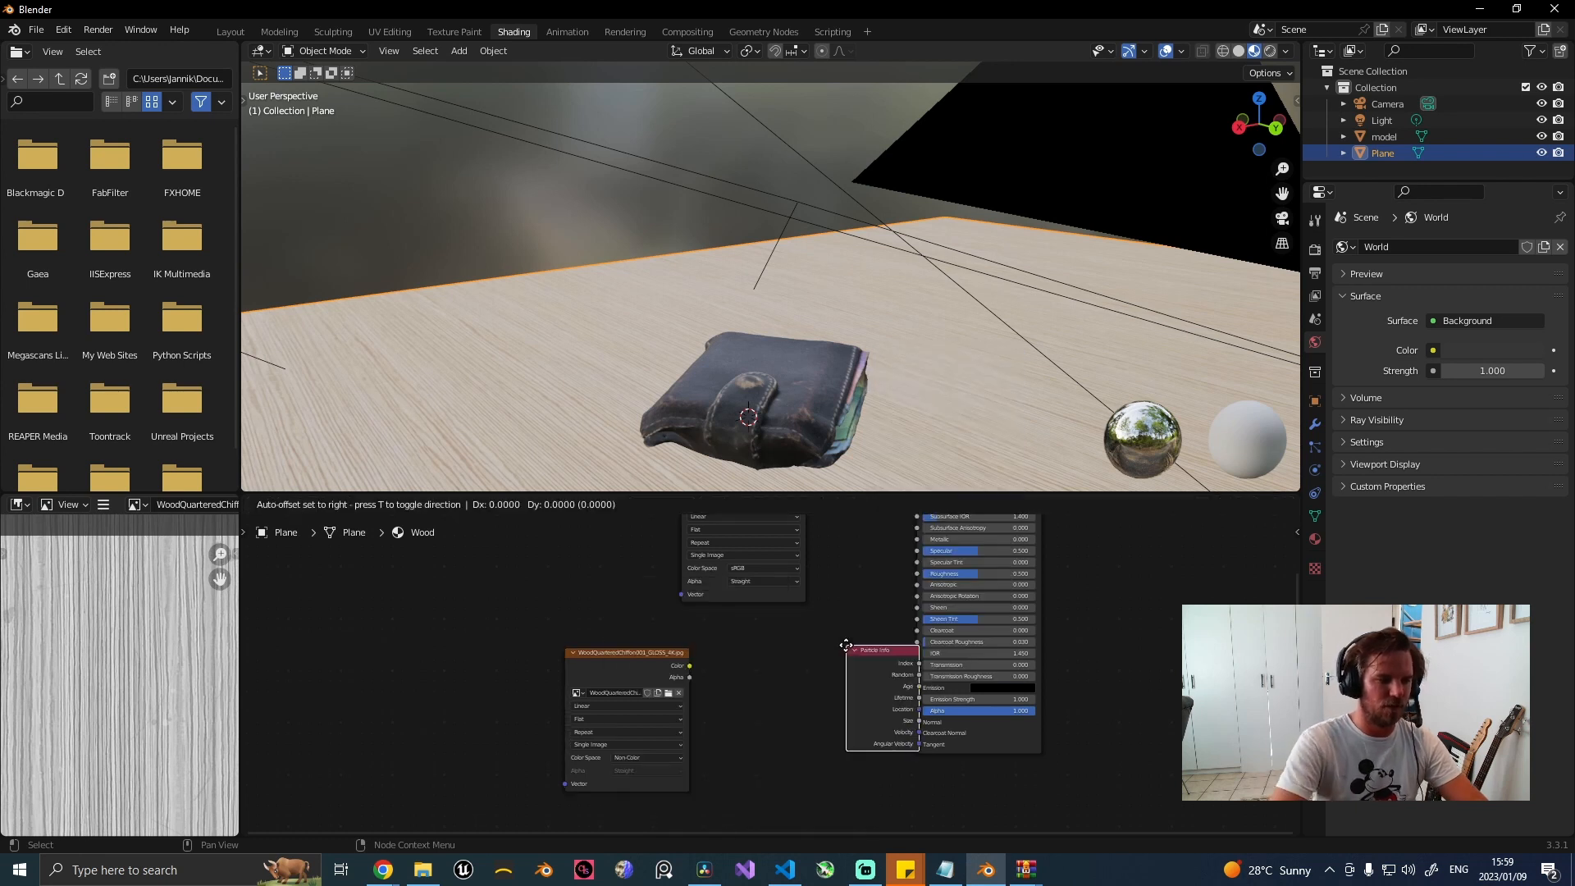
right_click(892, 658)
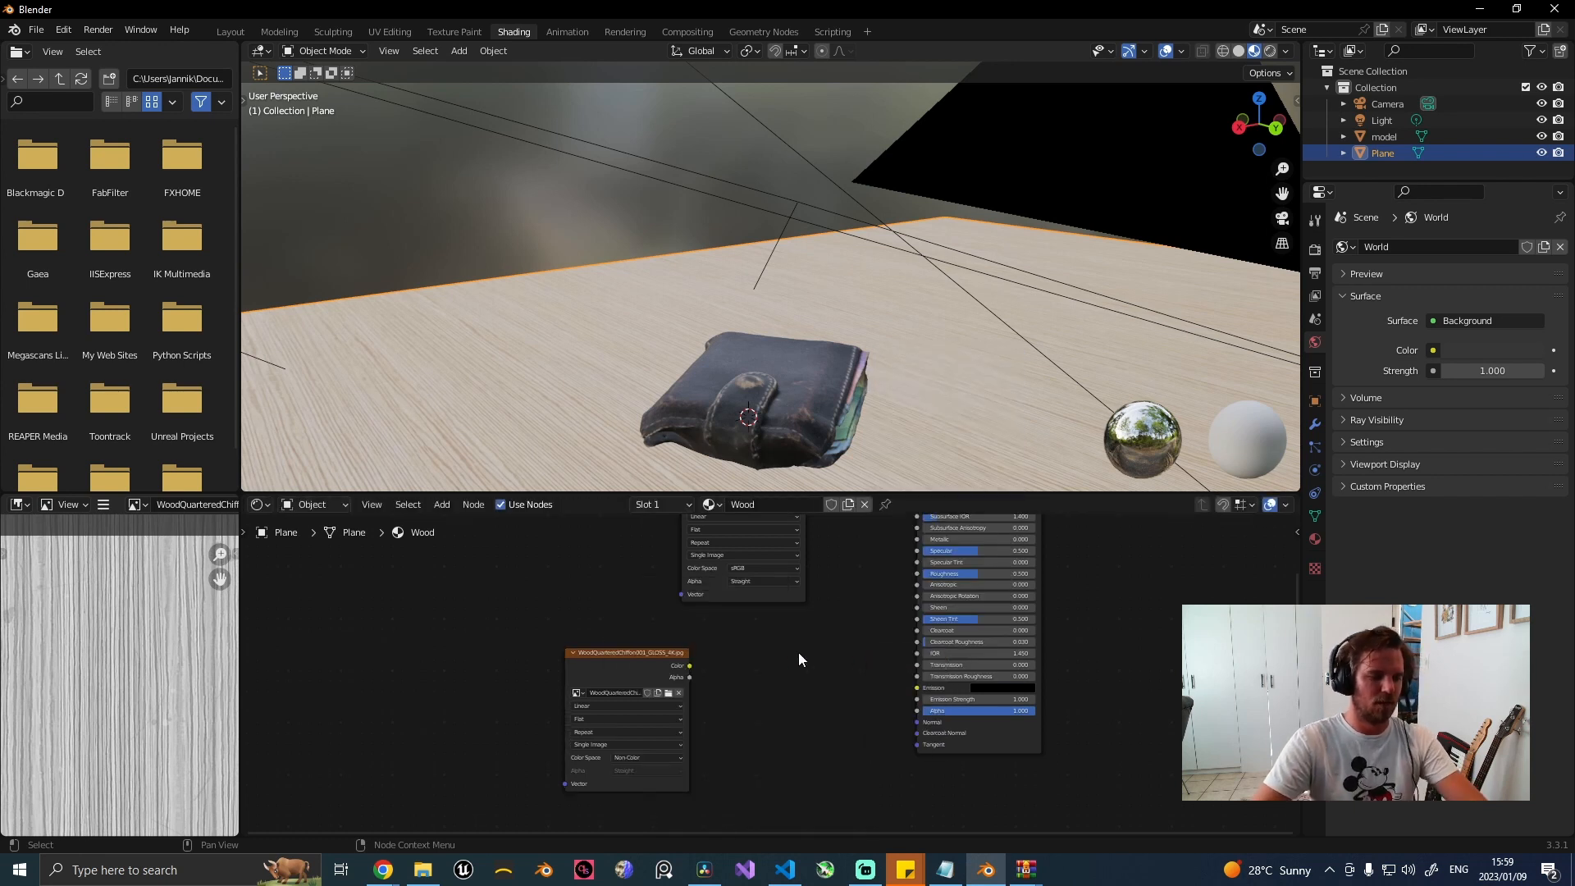
Add an Invert node and route the GLOSS texture's color through it into the shader's Roughness.
key(shift+a)
text(i)
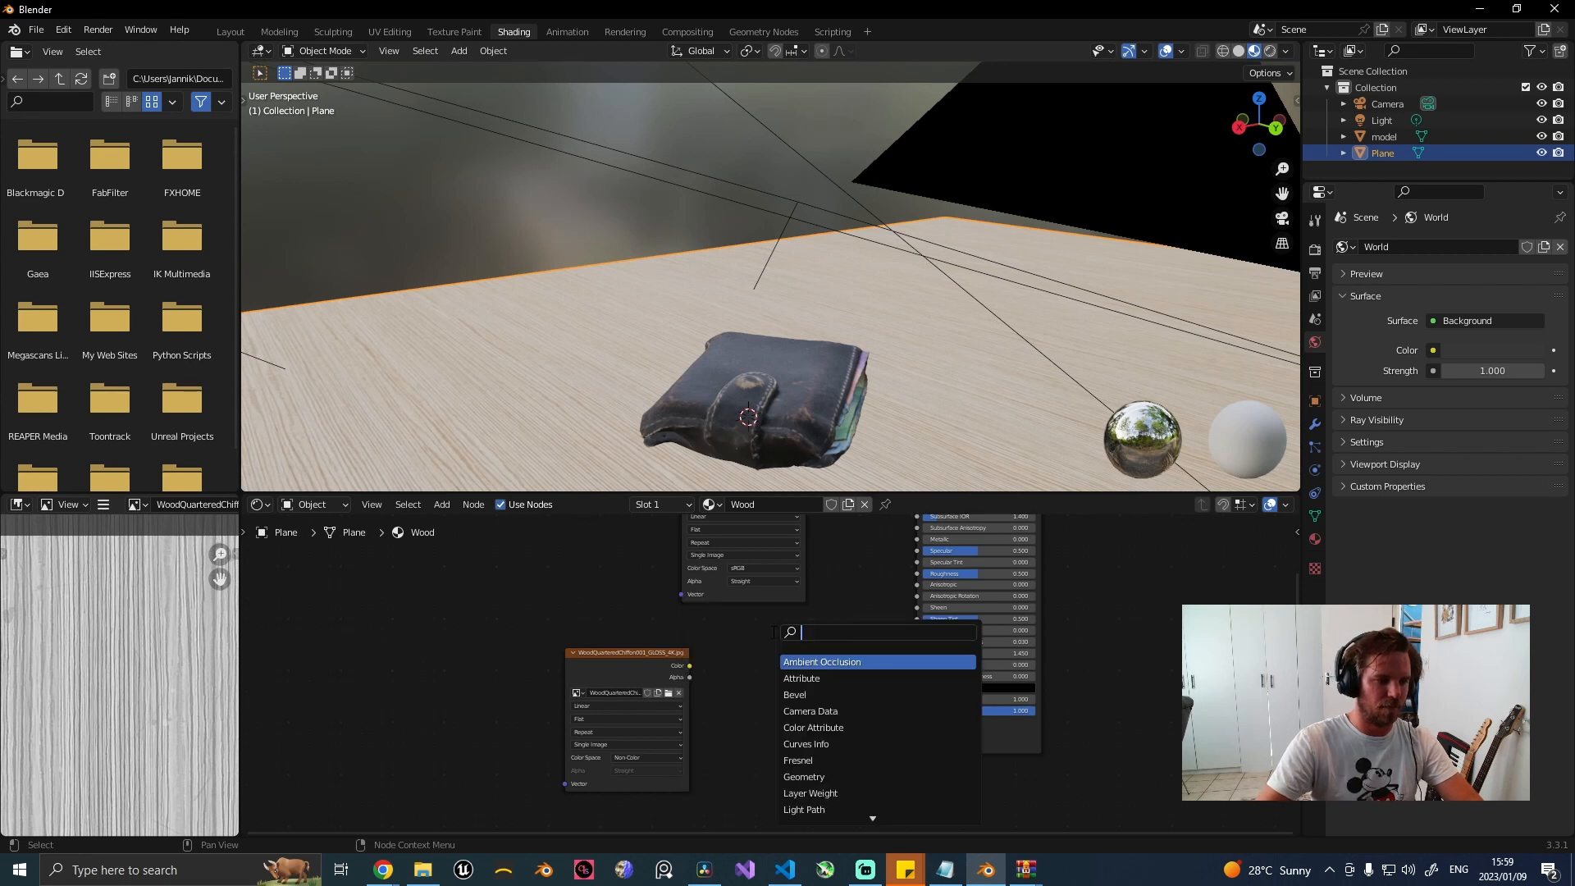
text(nvert)
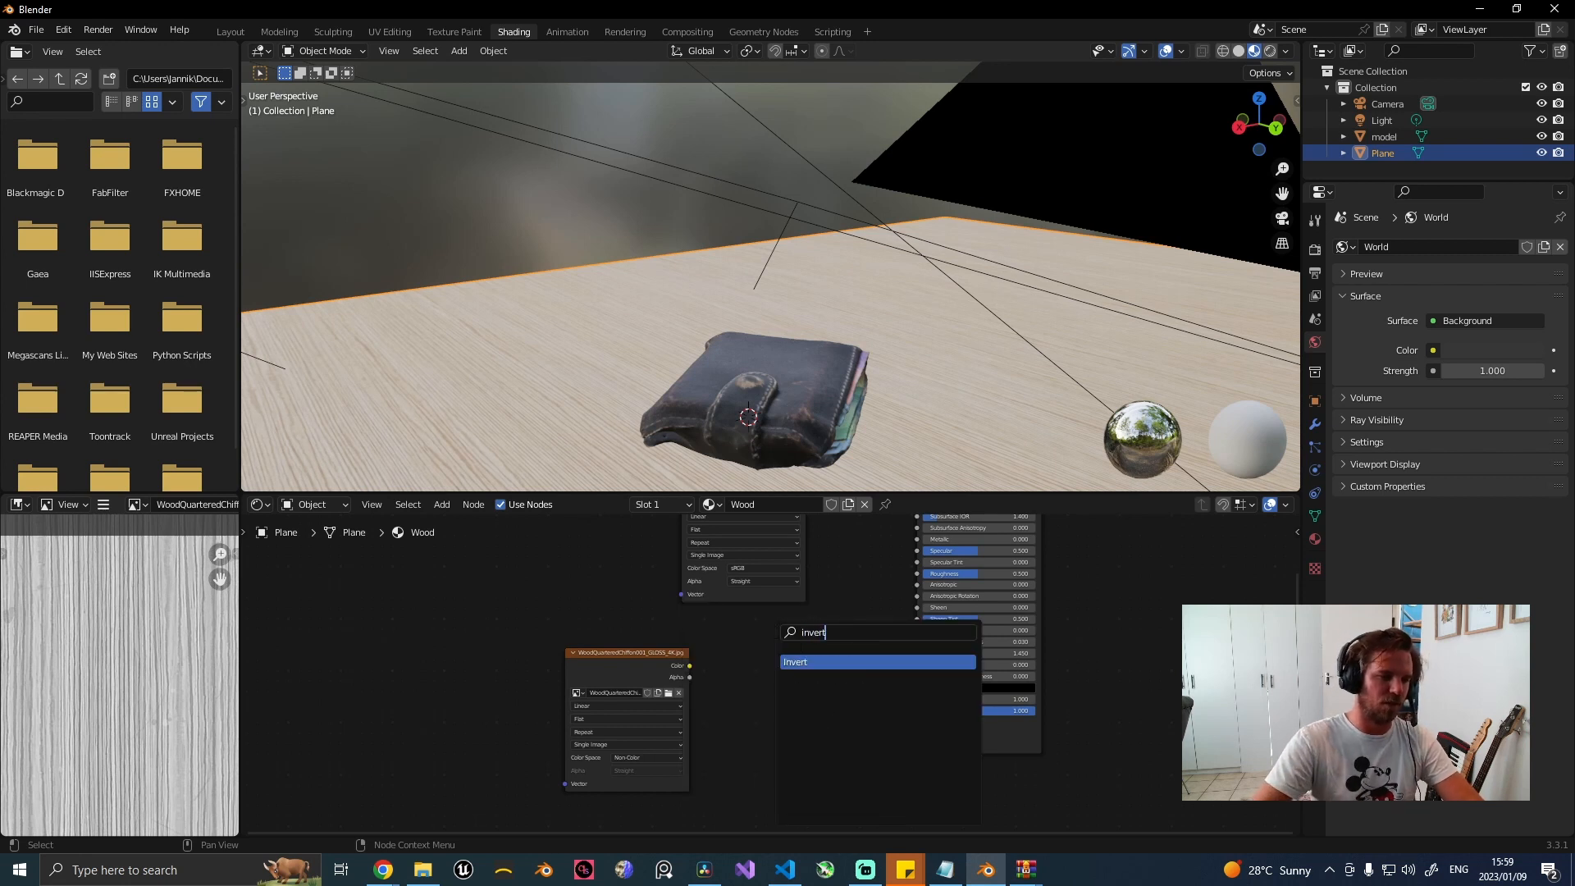
key(Return)
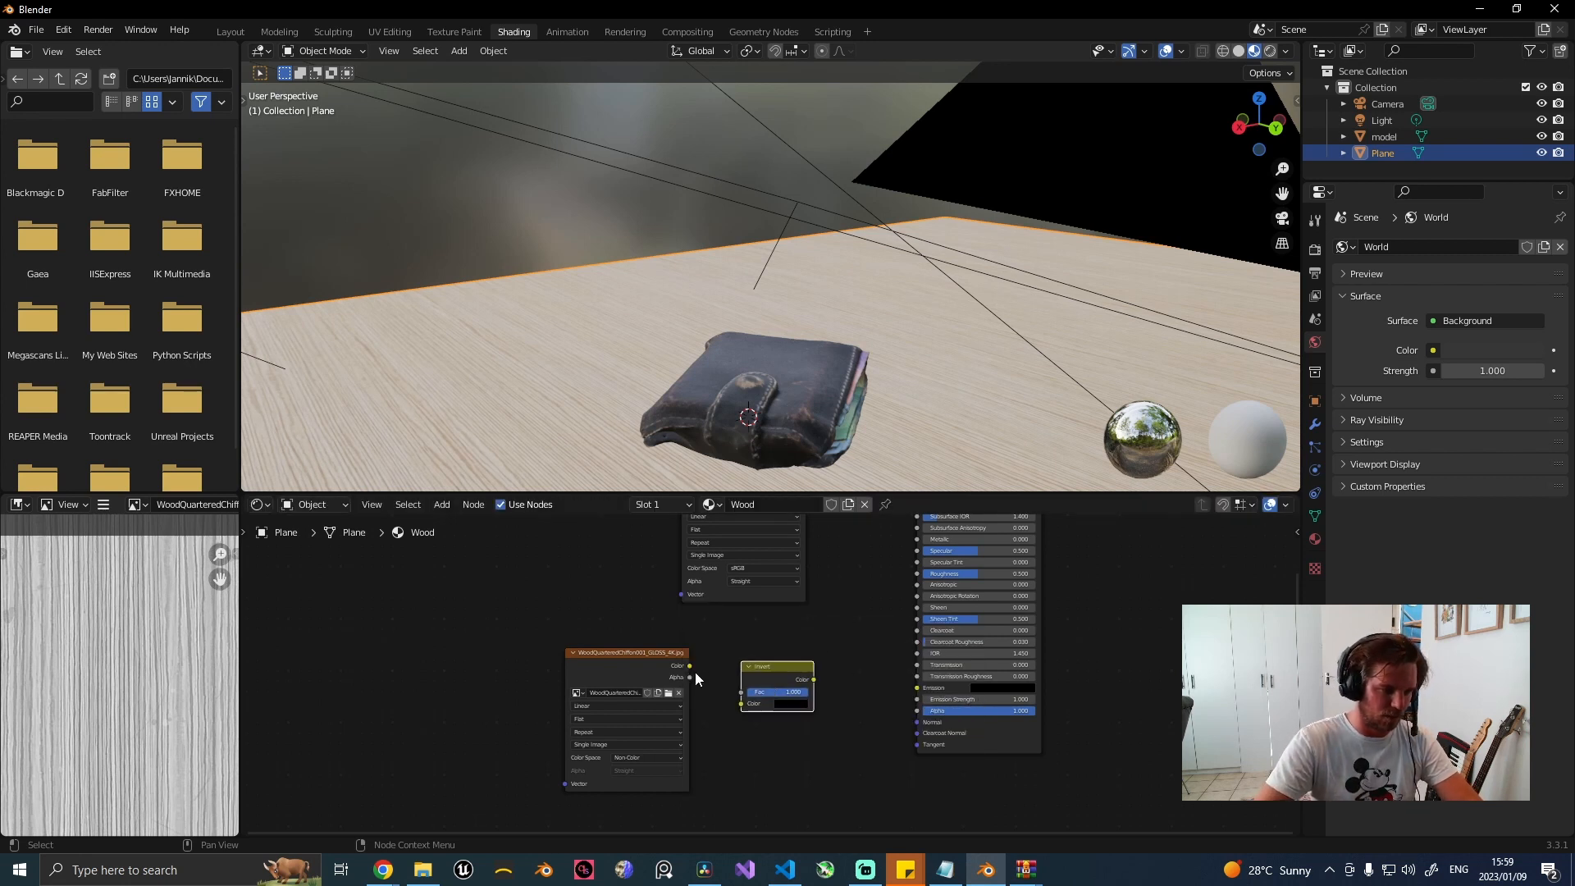
drag(691, 666, 864, 638)
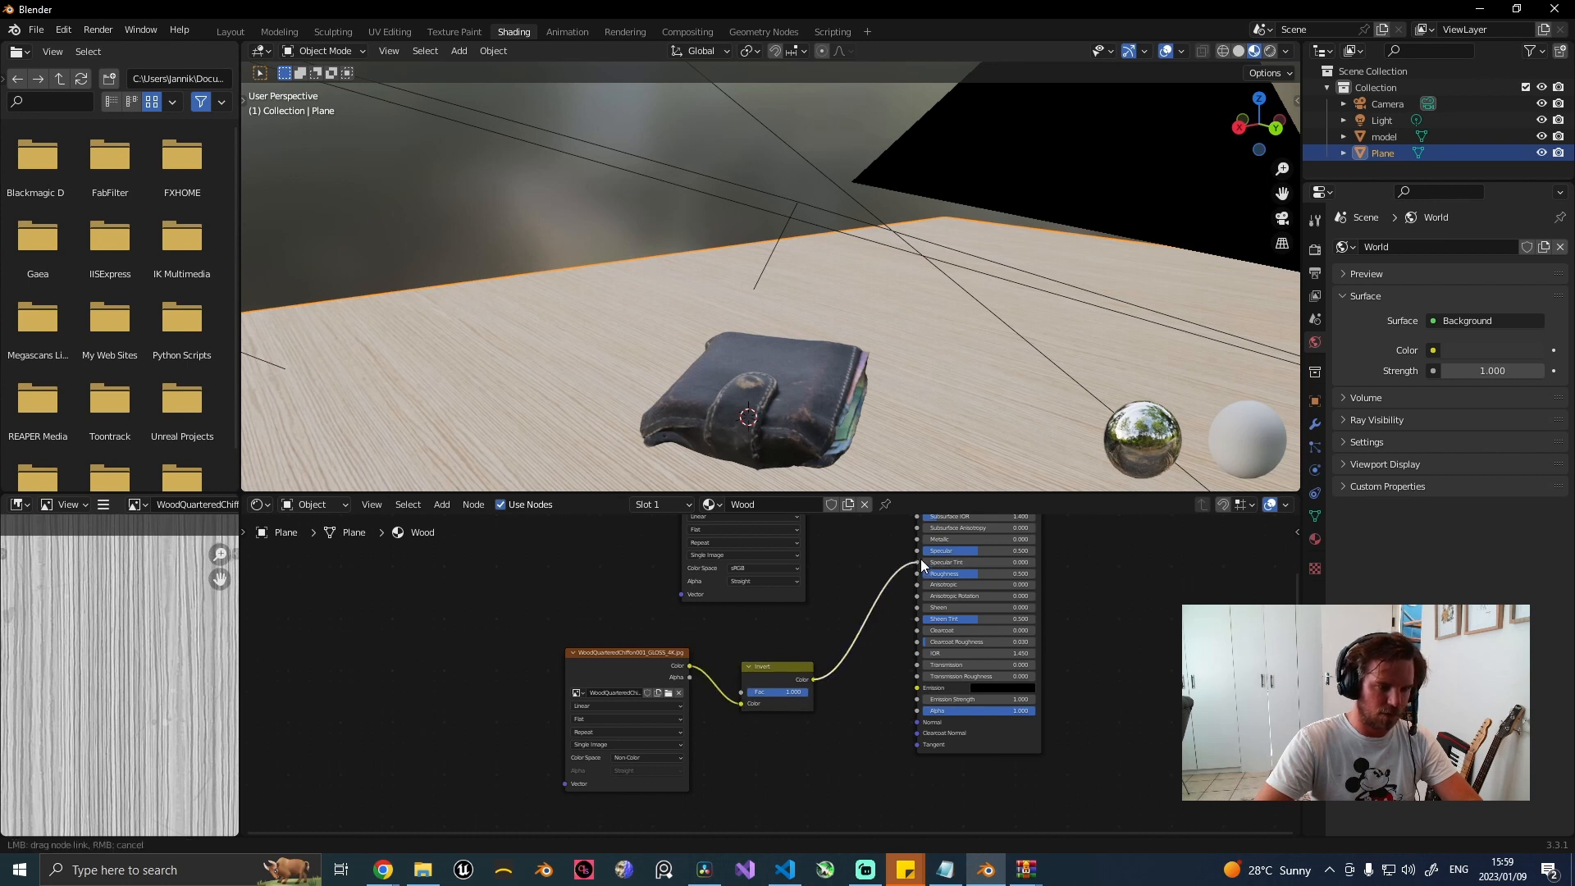
drag(920, 564, 918, 575)
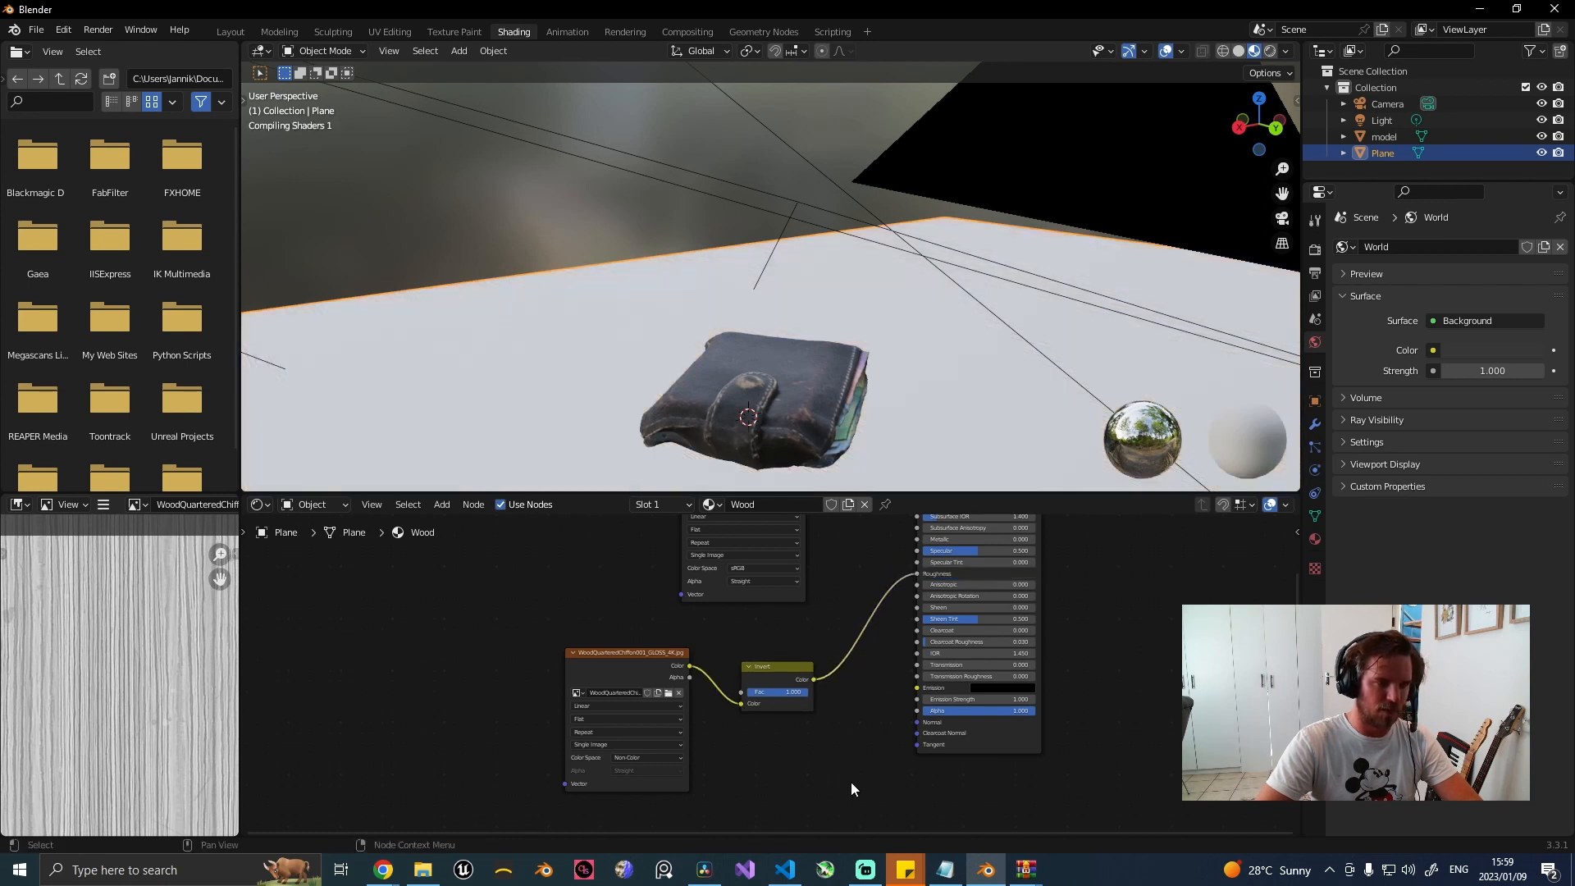
Reposition the NRM16 texture and route its color through a new Normal Map node into the shader's Normal input.
middle_drag(836, 758, 818, 630)
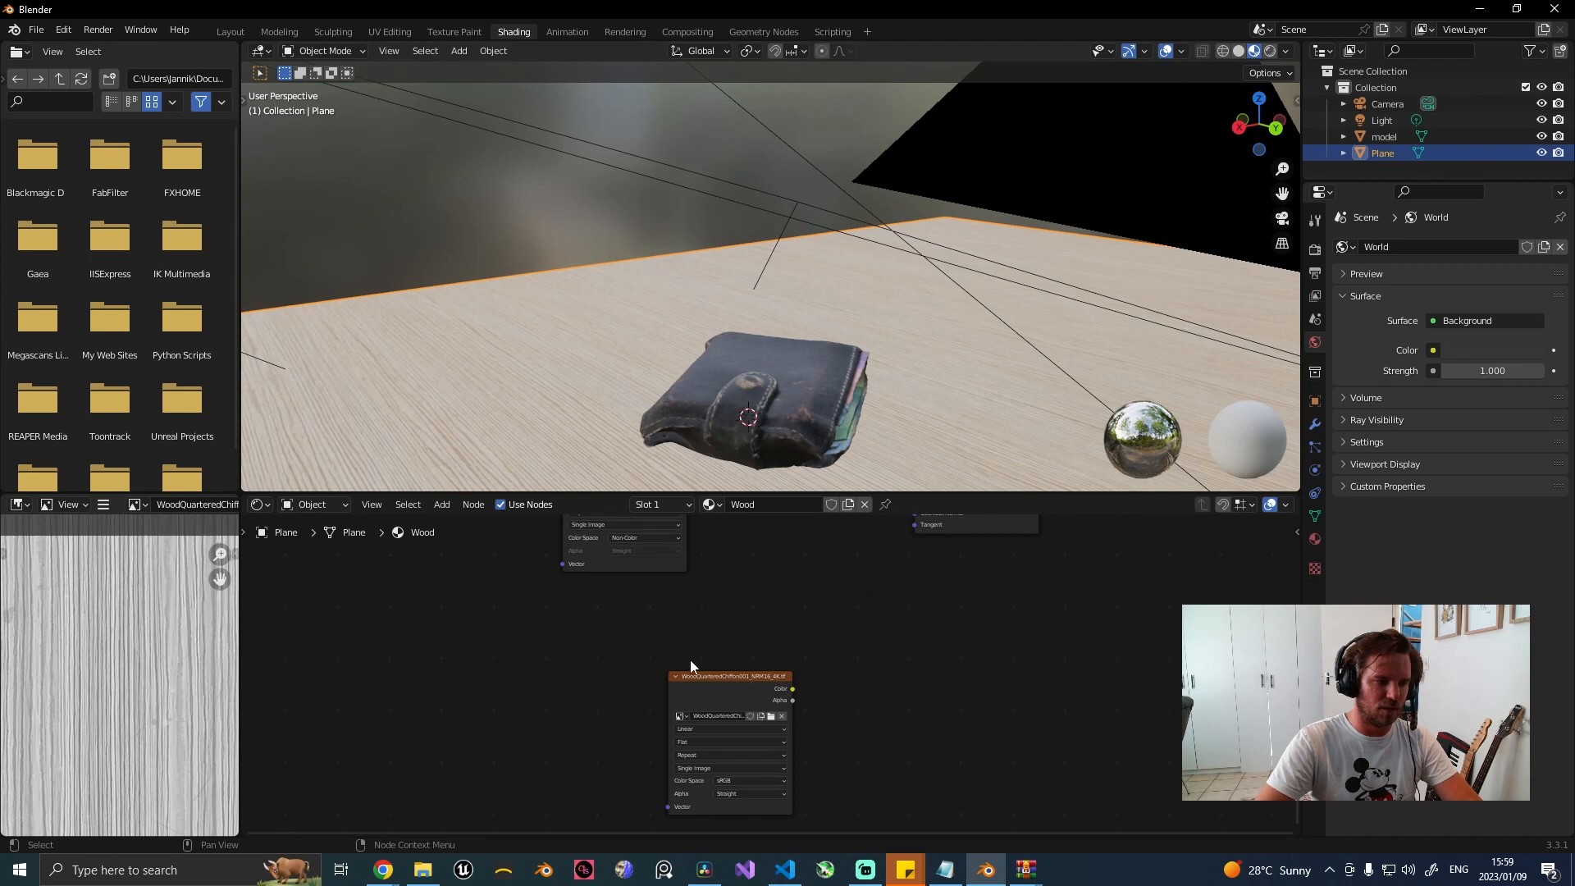
click(730, 675)
drag(695, 674, 581, 621)
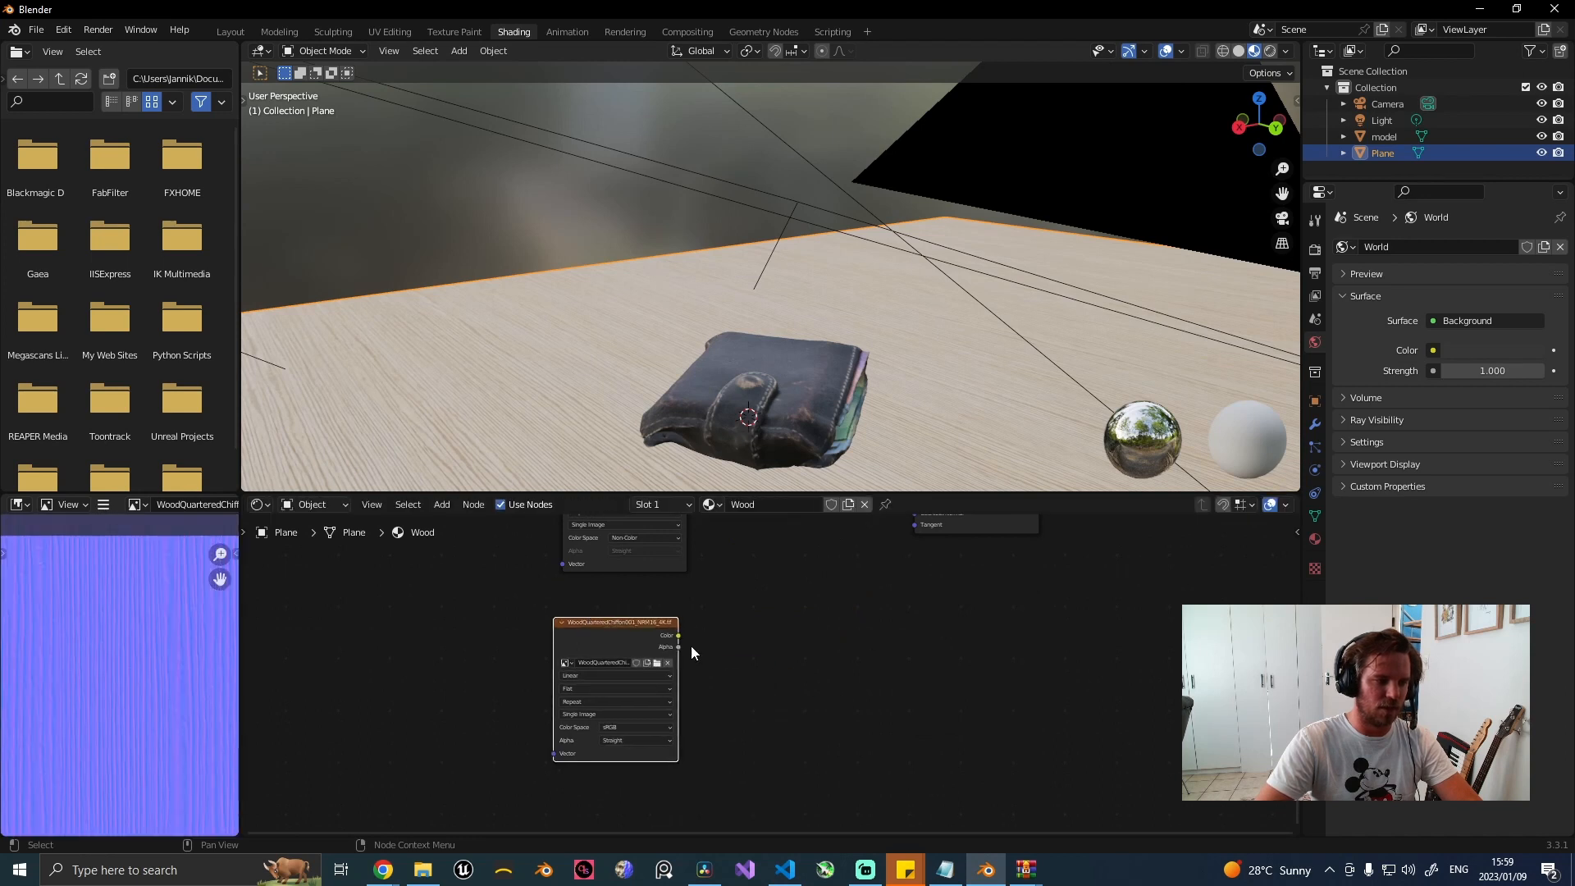
drag(678, 635, 815, 661)
text(nor)
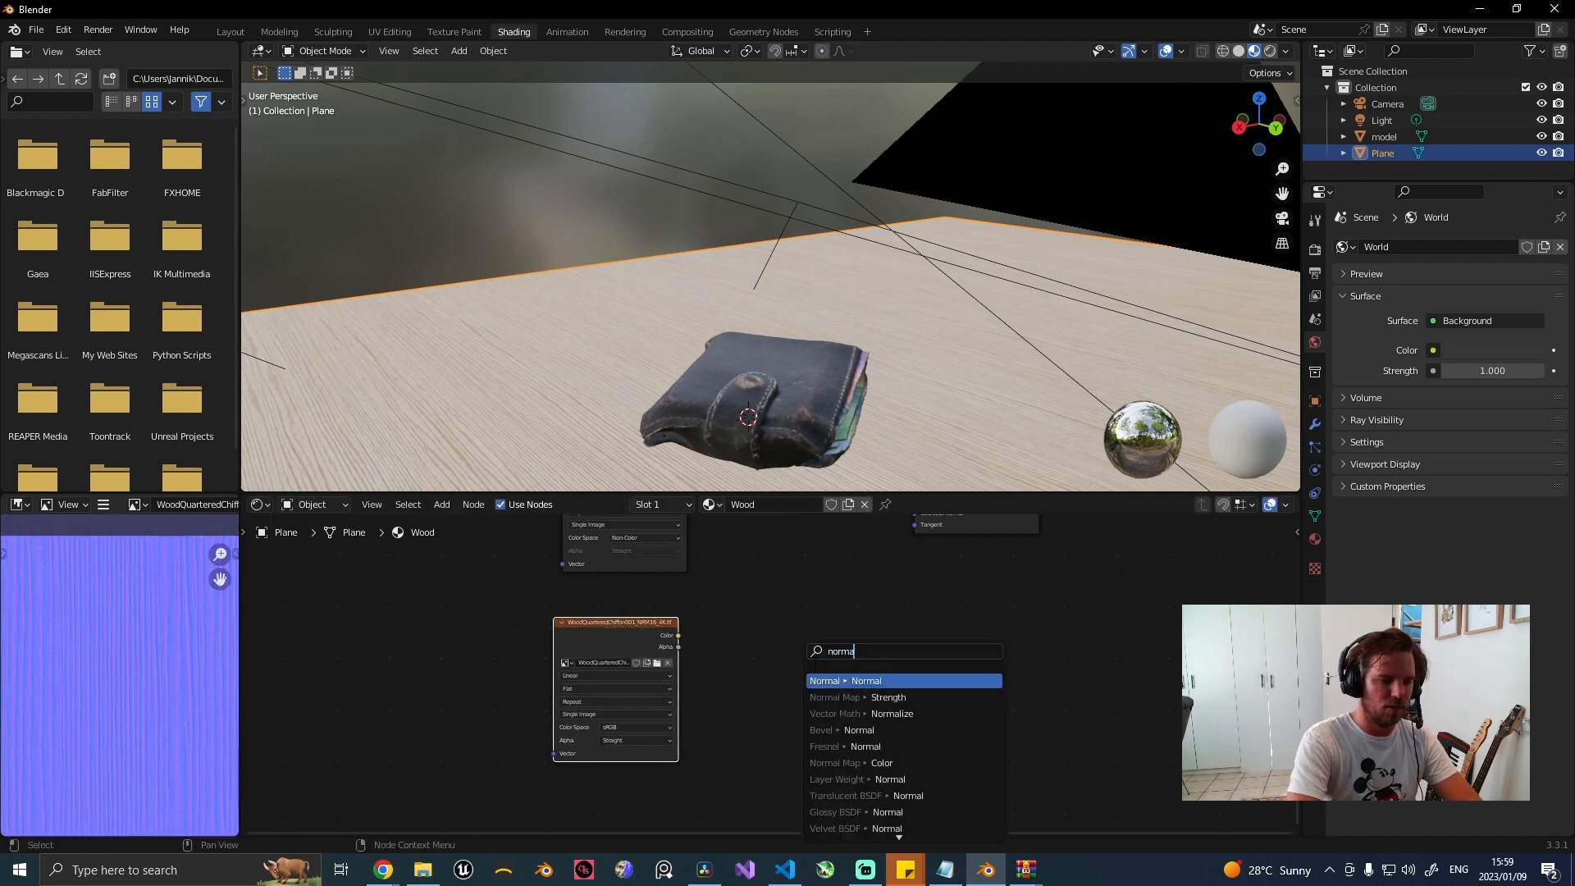
text(ma)
click(853, 762)
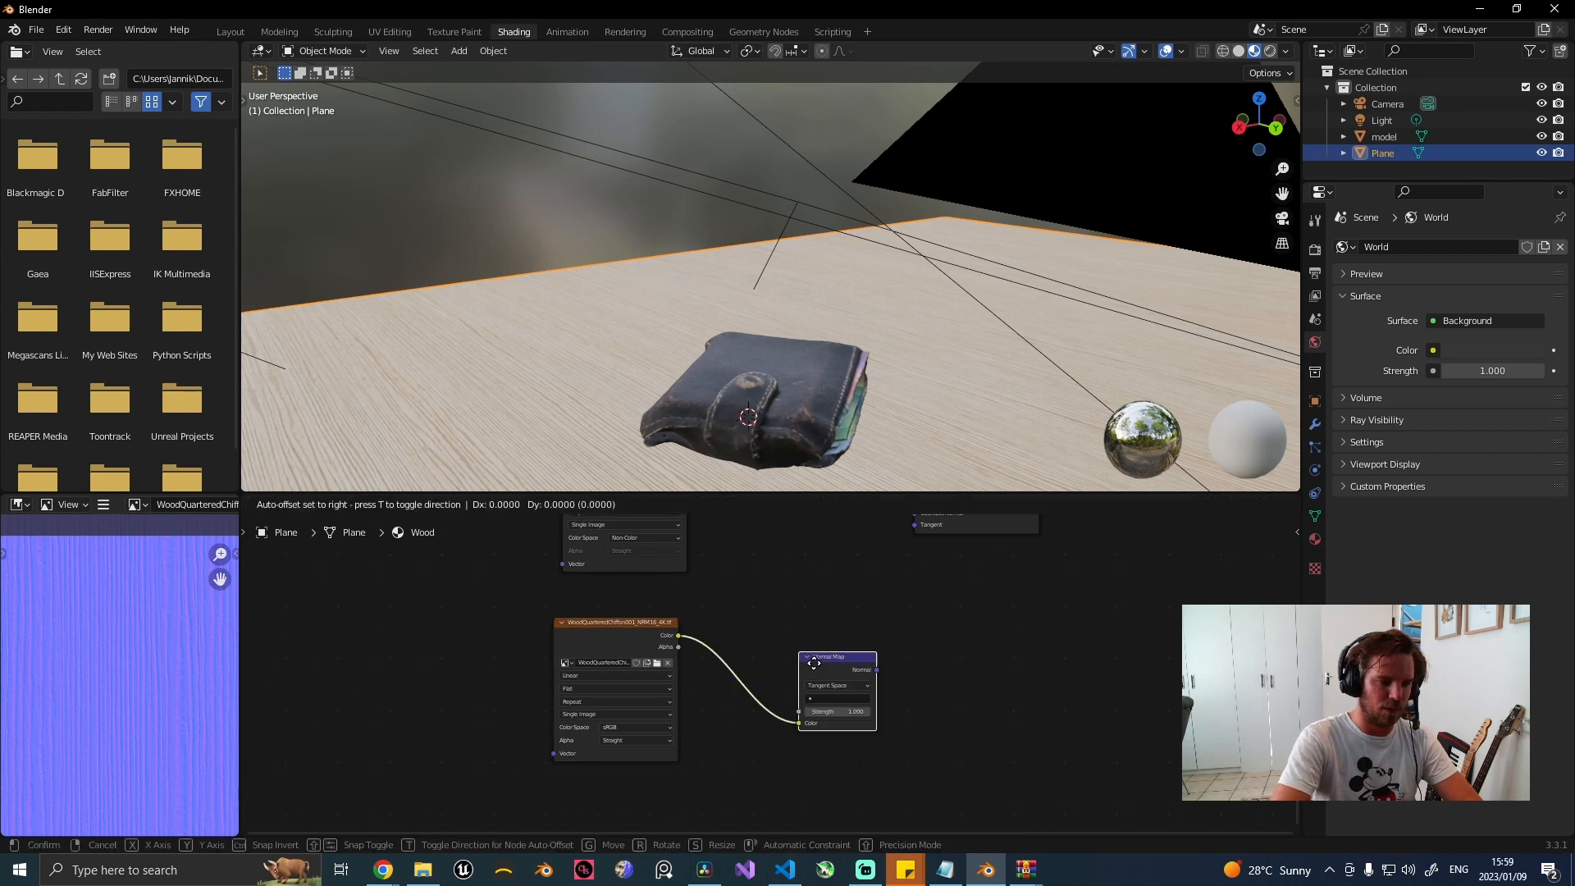
click(739, 630)
scroll(905, 728, up, 1)
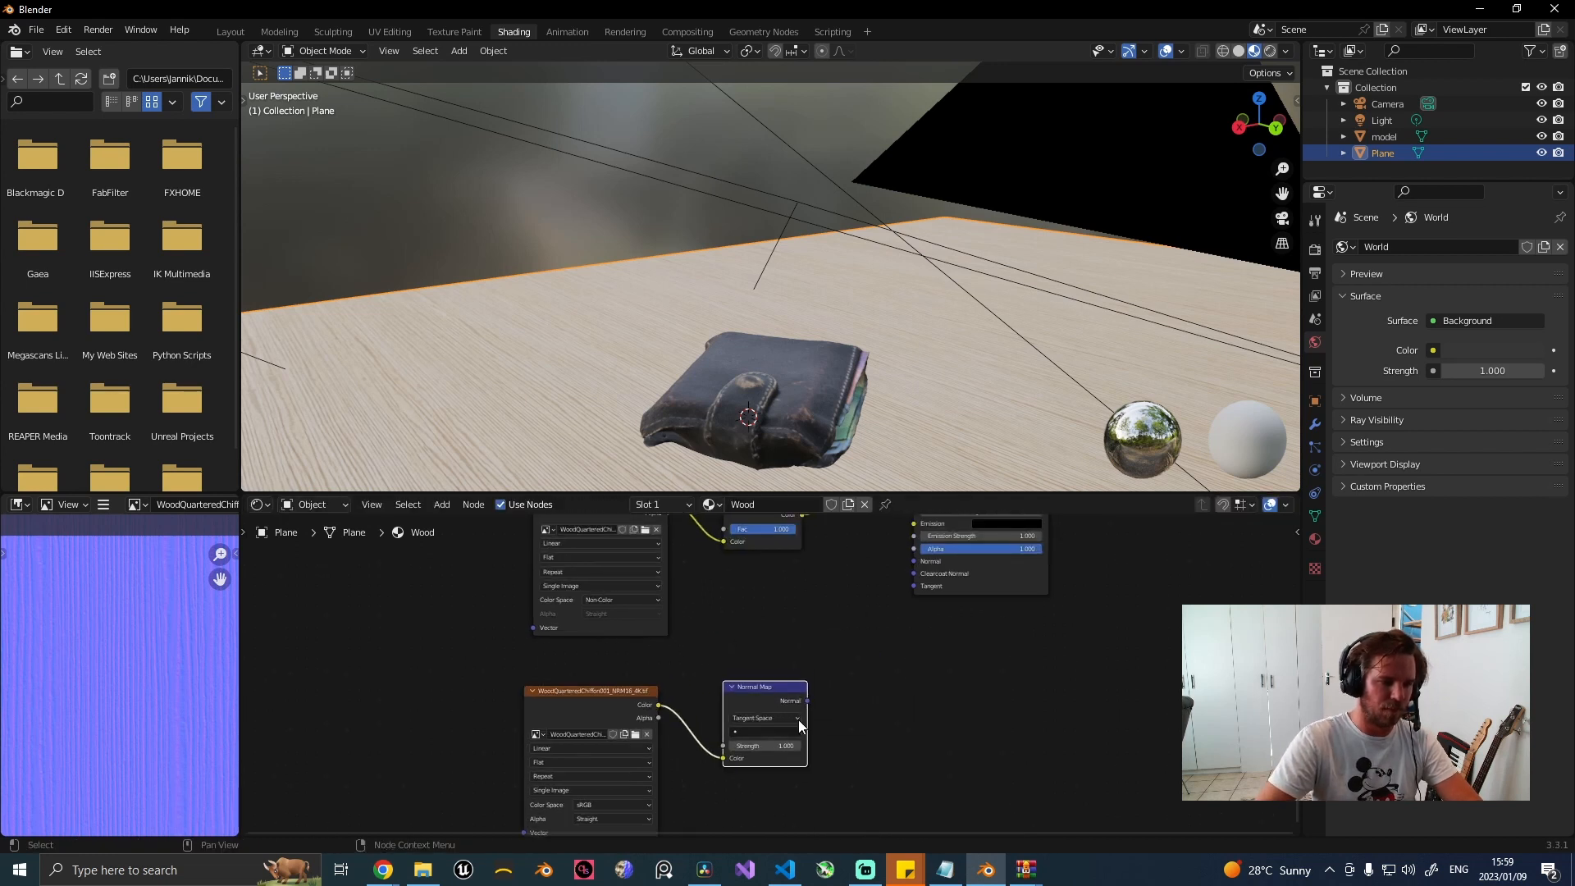
drag(807, 700, 915, 561)
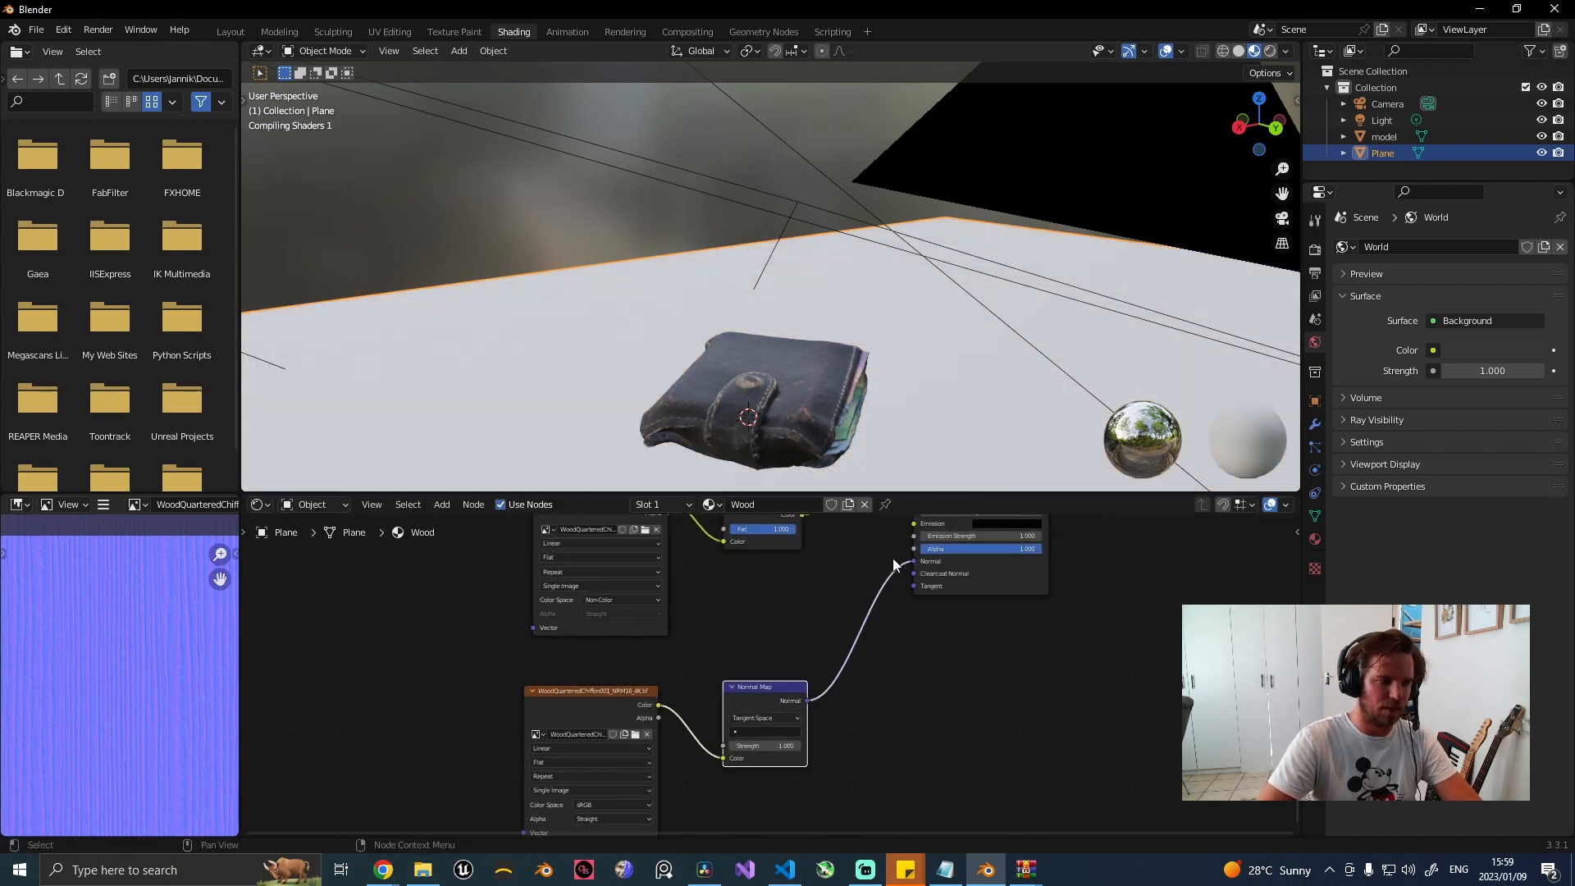
Unwrap the ground plane with Smart UV Project using the default settings.
middle_drag(882, 423, 923, 431)
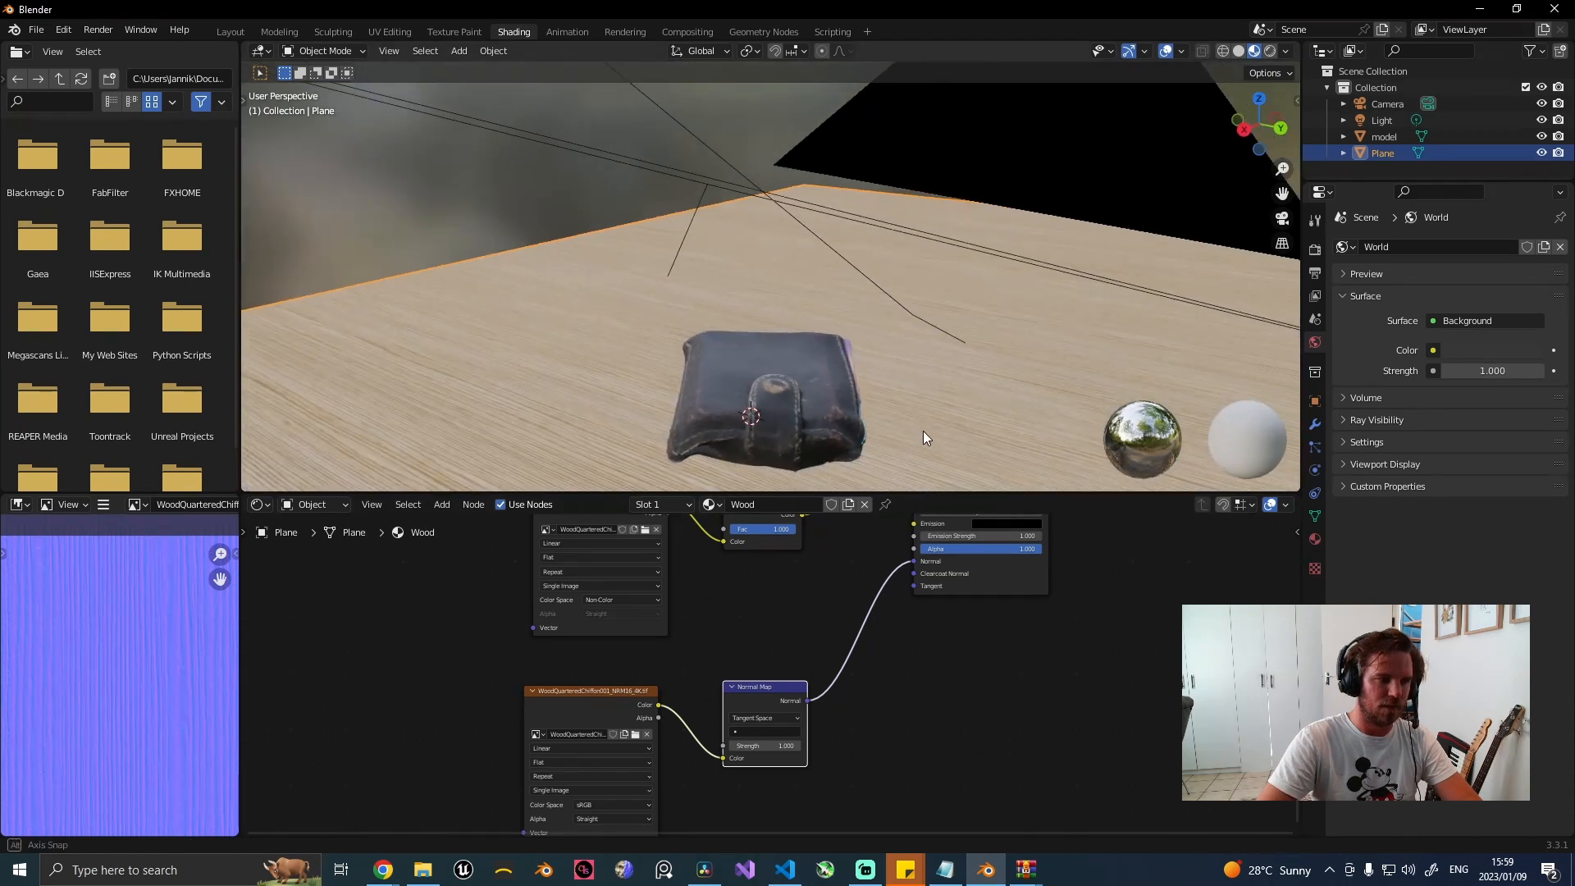
click(396, 33)
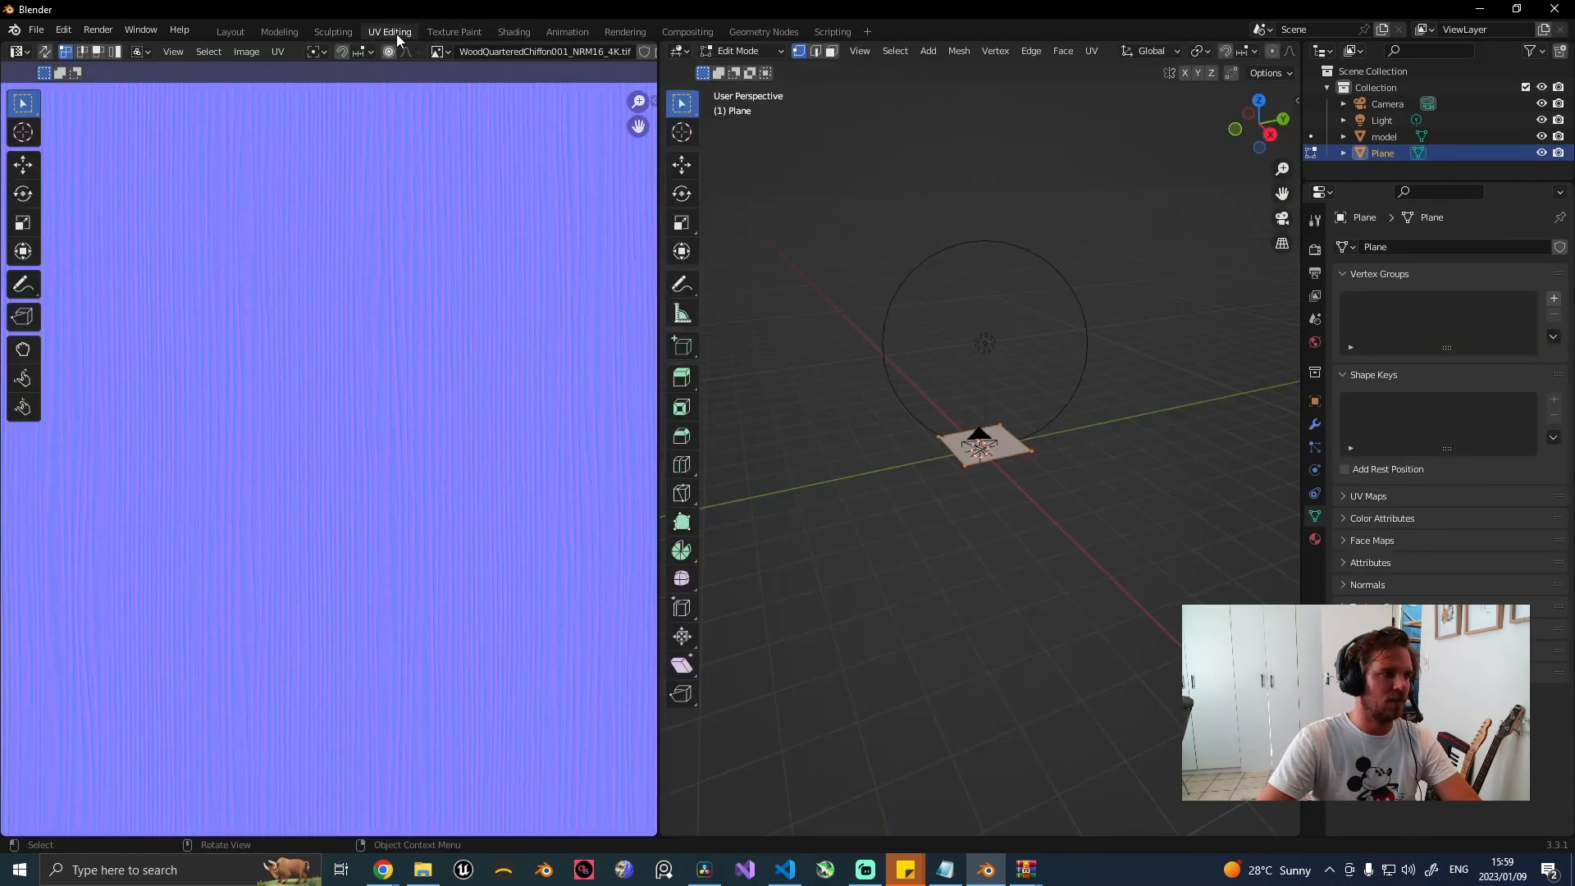
click(1090, 51)
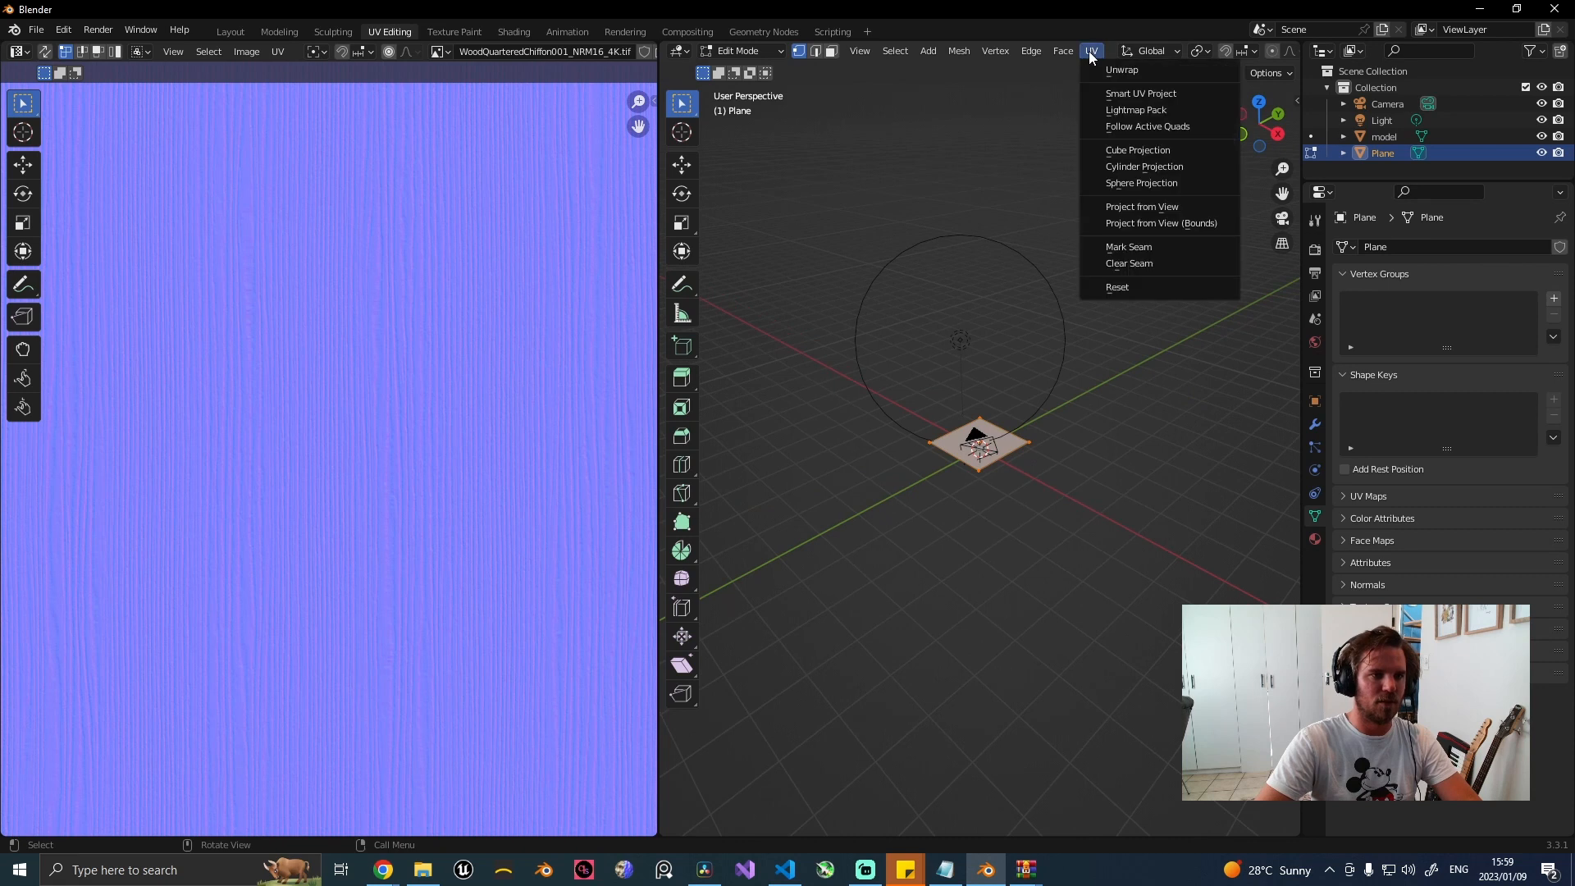
click(1103, 95)
click(1078, 215)
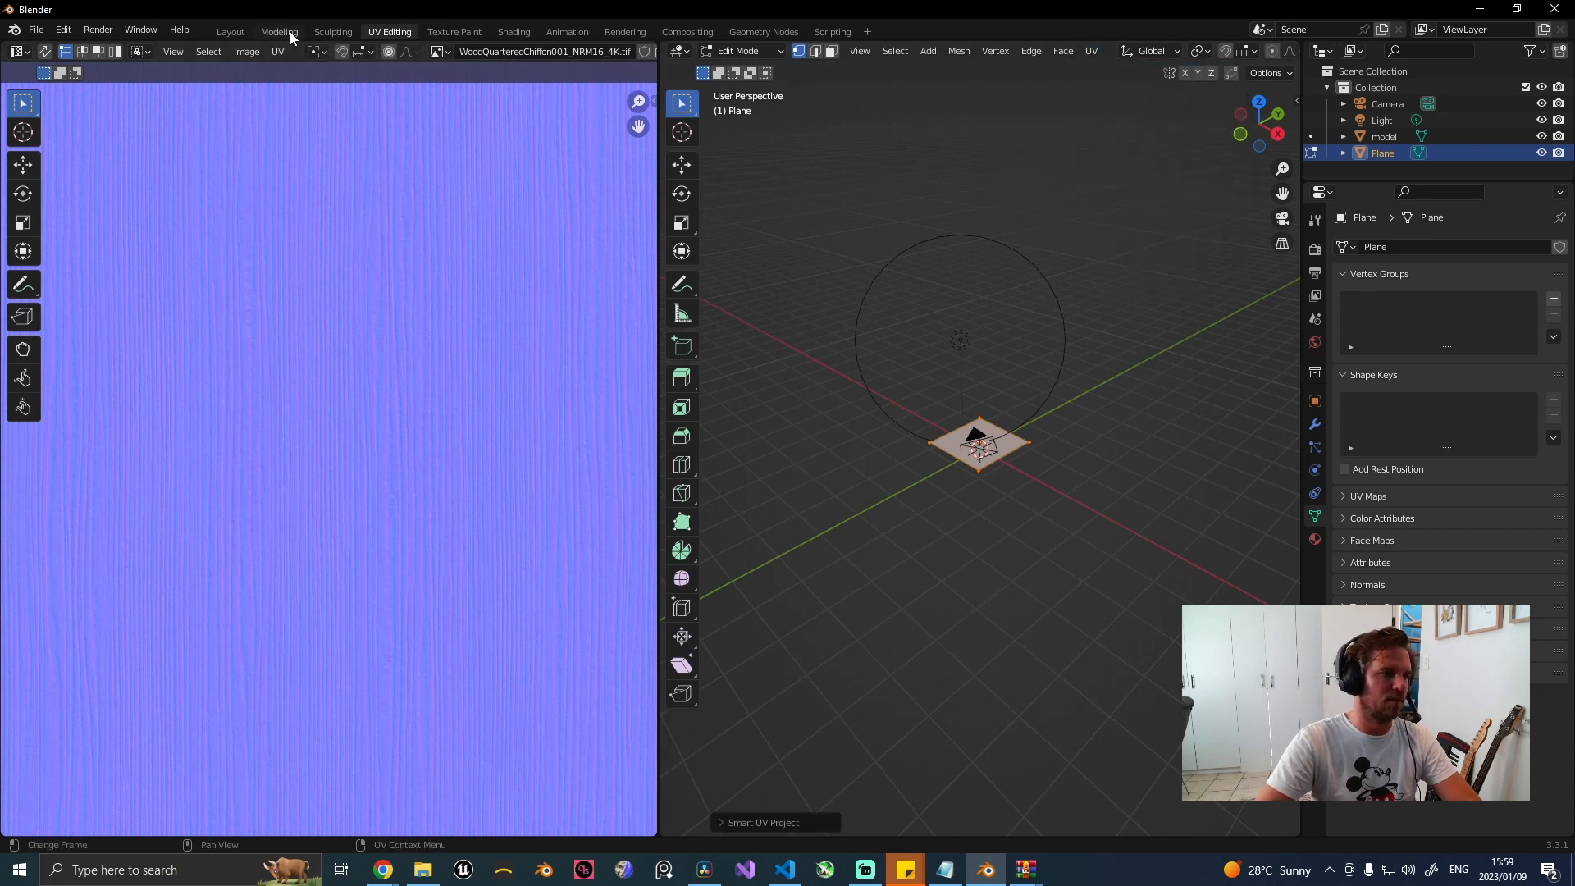
Return to the modeling workspace, view the scene through the camera and start rendering the image.
click(288, 31)
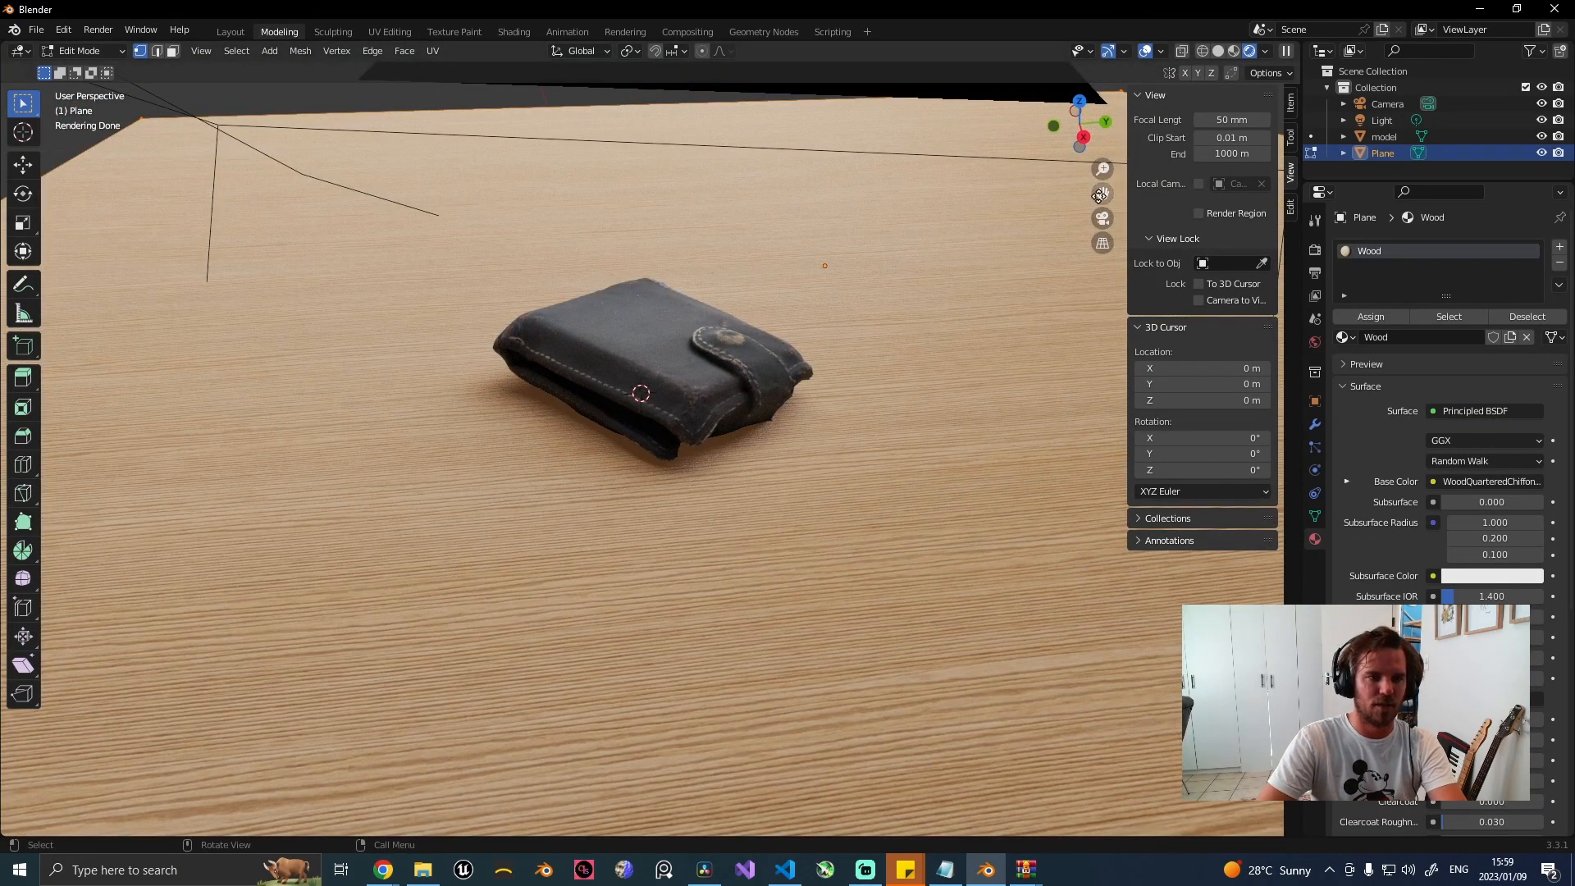
click(1102, 218)
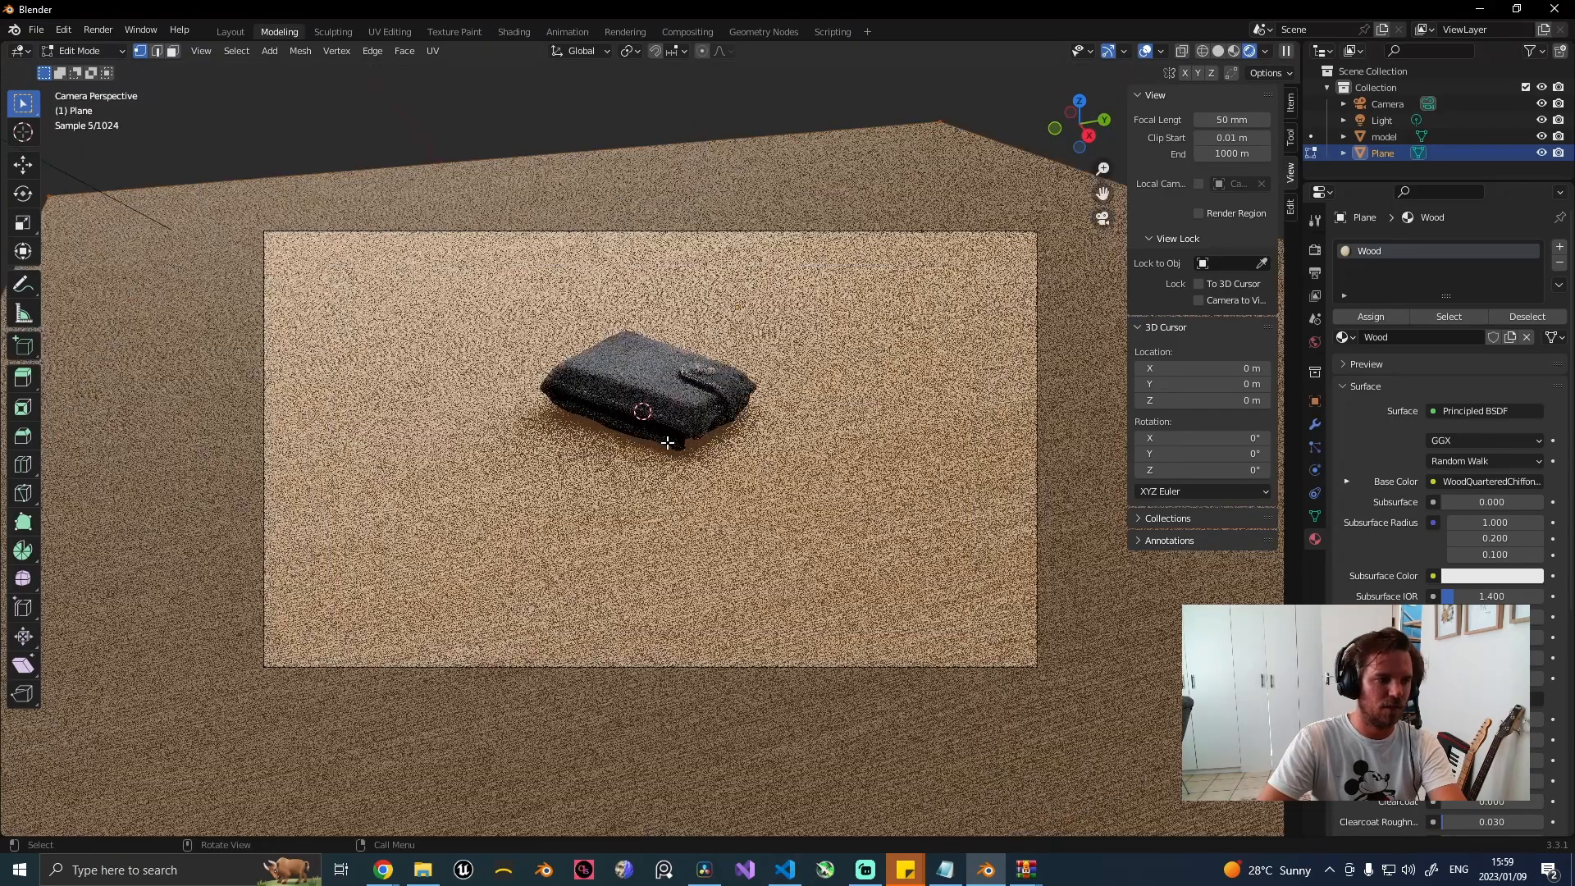
key(F12)
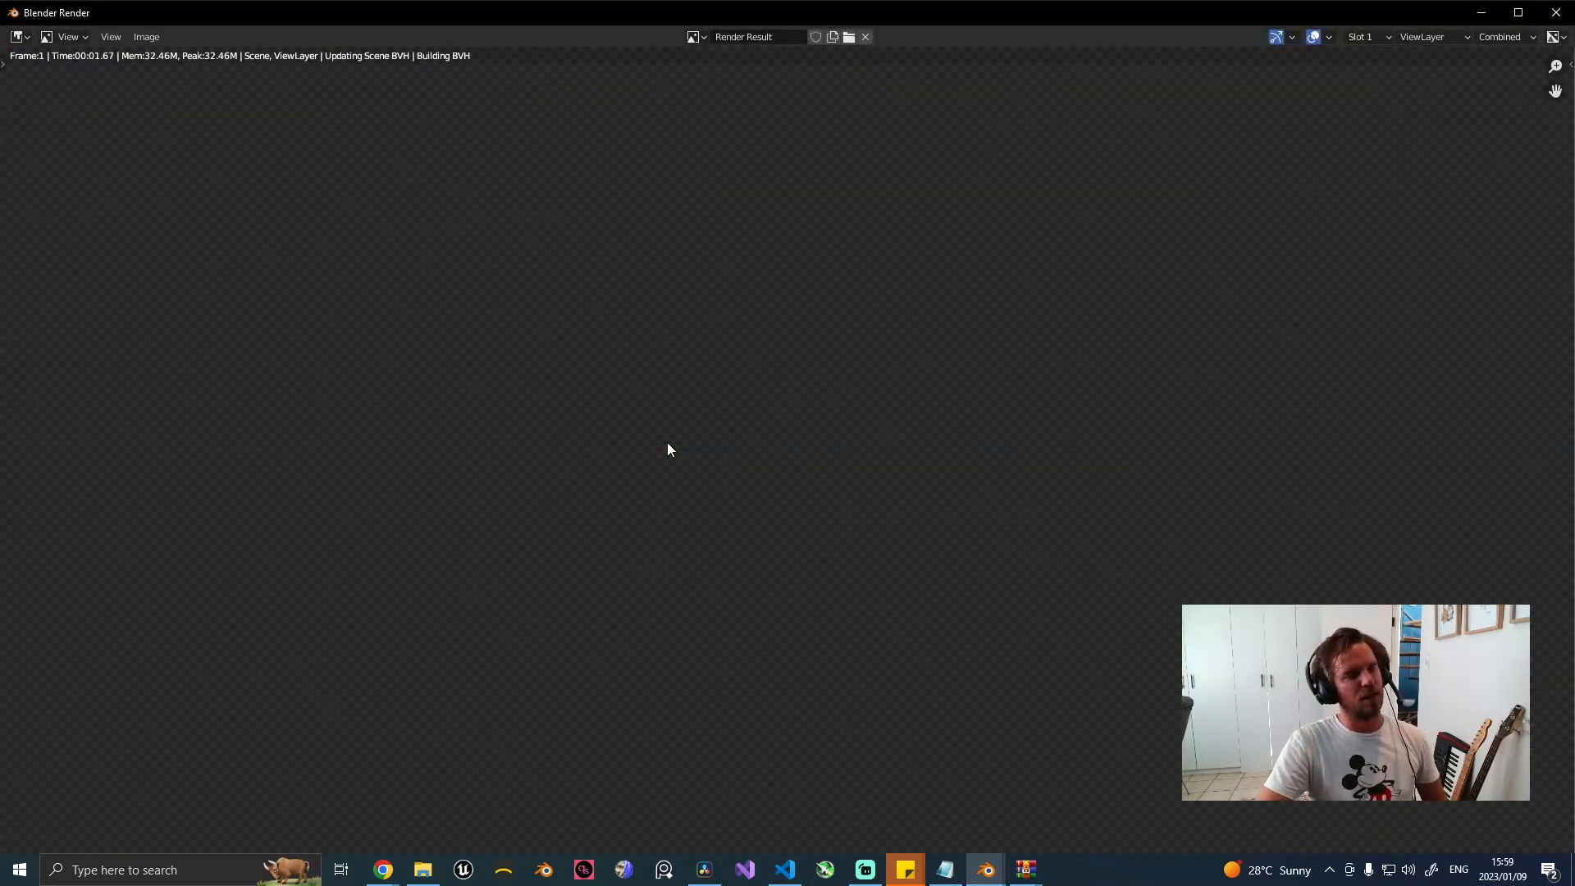